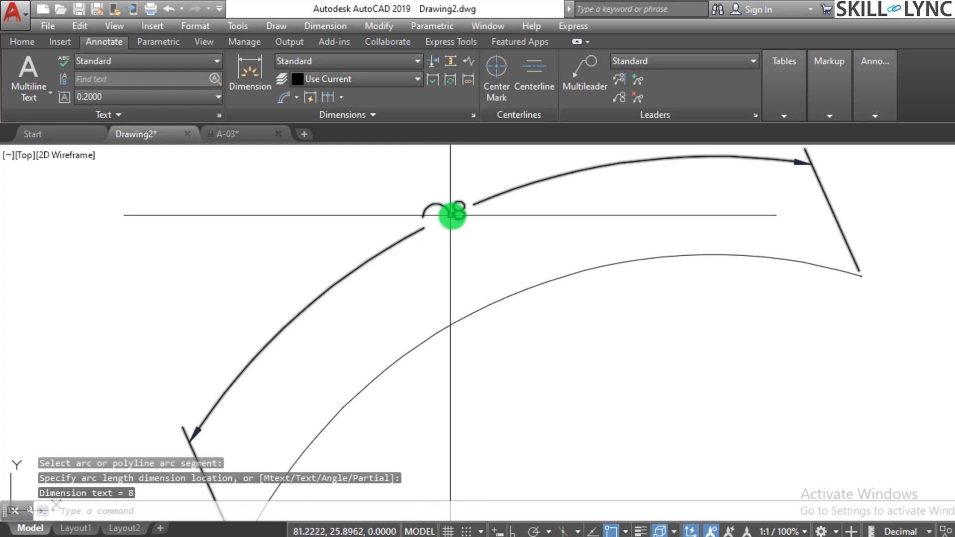
# Add a second arc length dimension to the arc, placing it on the inner side below the curve.
pyautogui.scroll(-4, 442, 210)
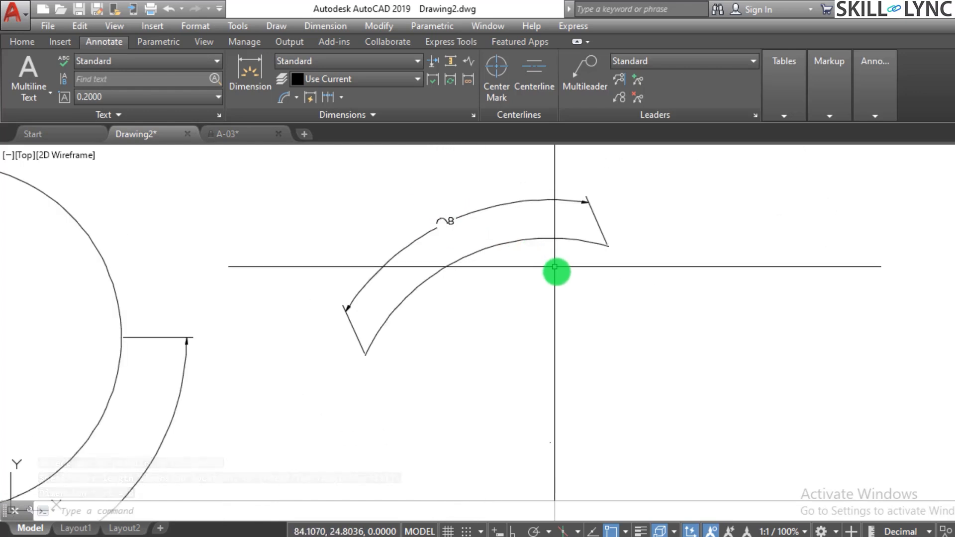
pyautogui.moveTo(505, 262); pyautogui.dragTo(477, 255, button='middle')
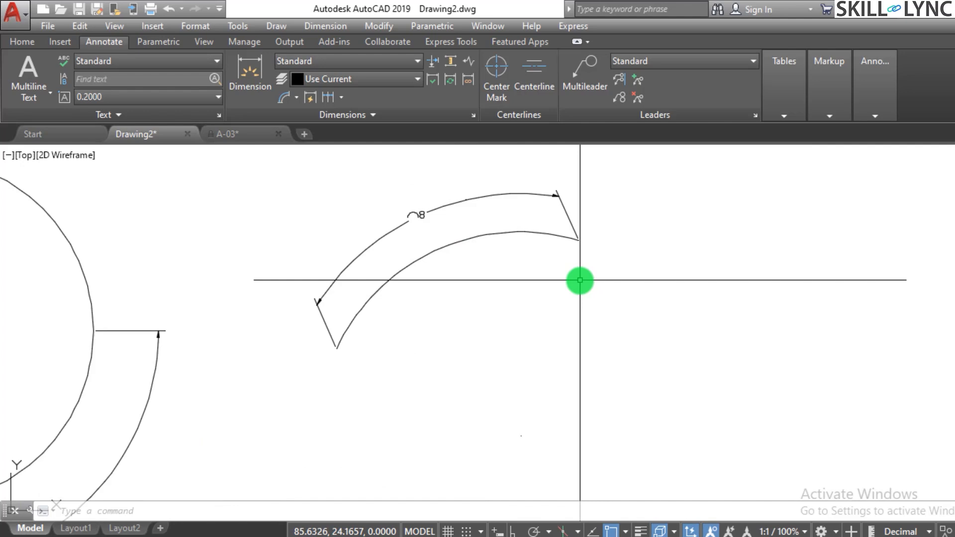
pyautogui.press('Return')
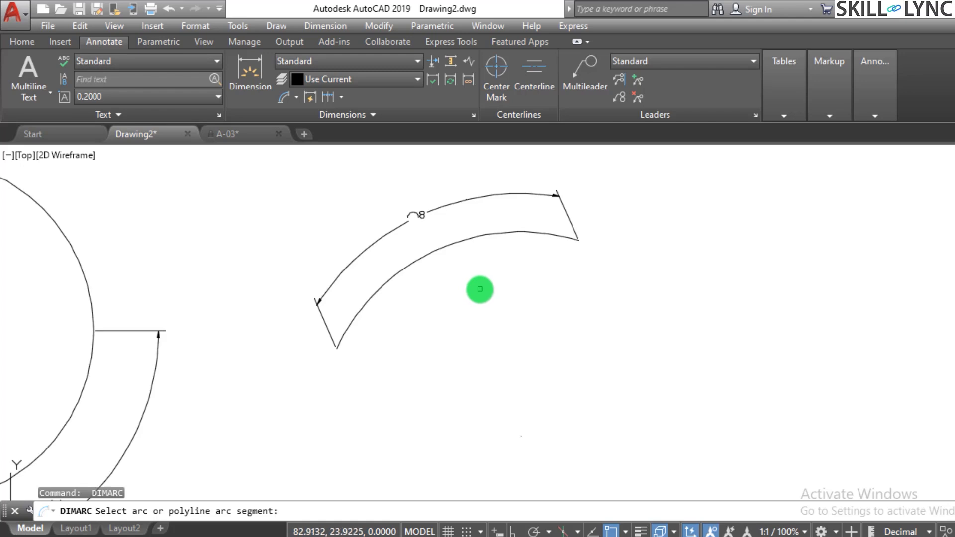
pyautogui.press('Escape')
pyautogui.write('dimar')
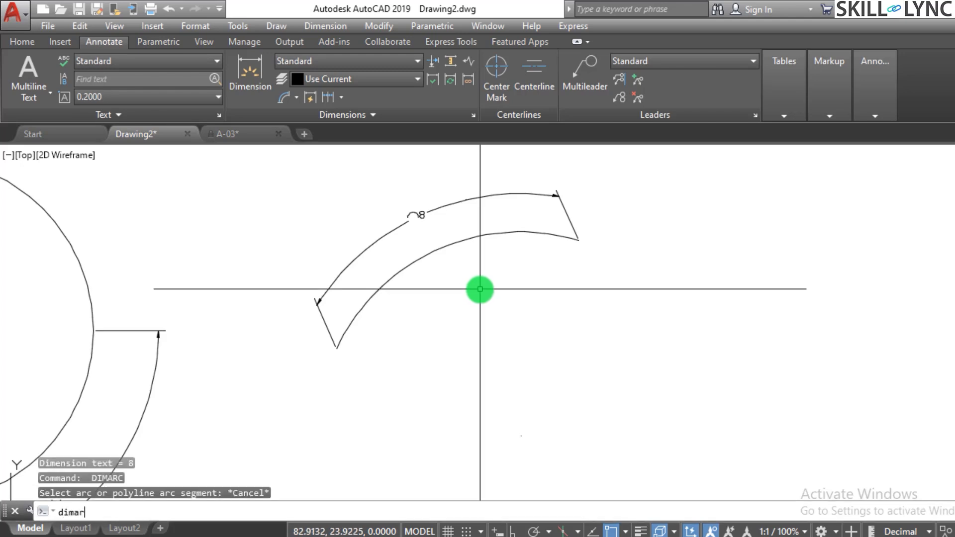
pyautogui.press('Return')
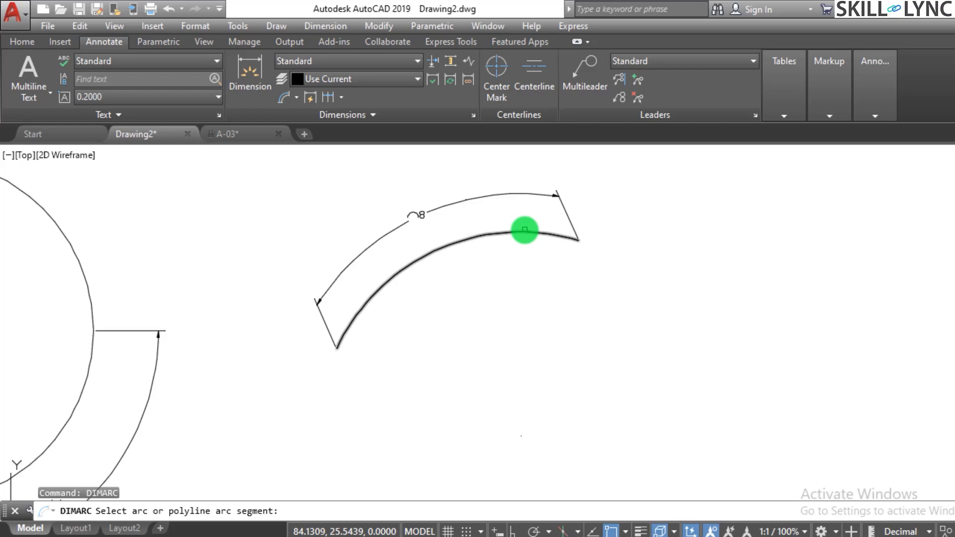
pyautogui.click(525, 230)
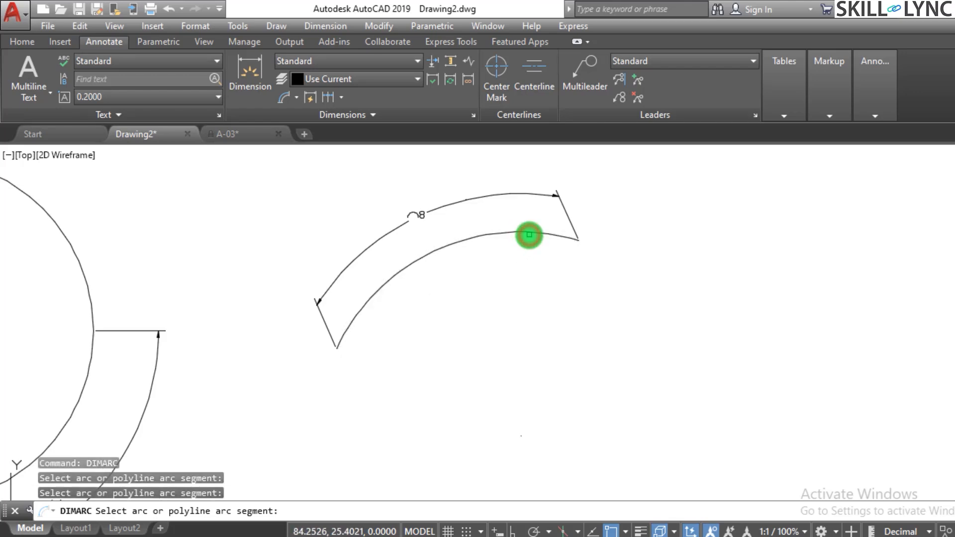
pyautogui.click(528, 235)
pyautogui.click(543, 285)
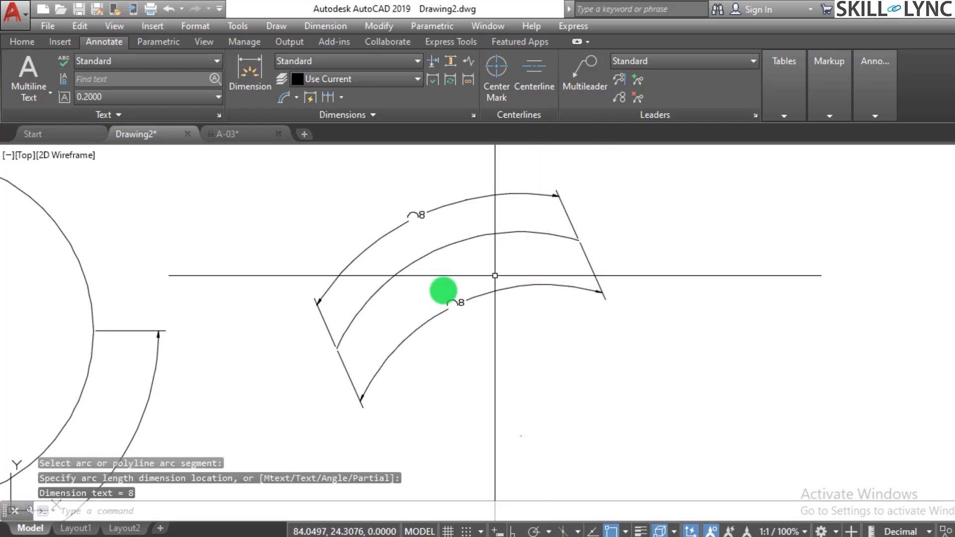
pyautogui.scroll(-3, 645, 258)
pyautogui.scroll(4, 645, 258)
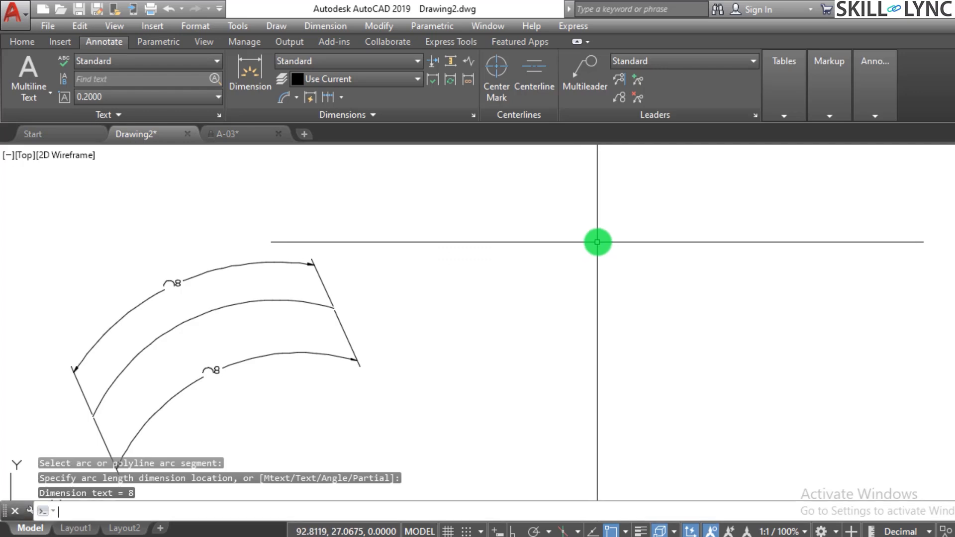
pyautogui.write('a')
pyautogui.press('Return')
pyautogui.press('Escape')
# Draw an L-shape beside the dimensioned arc with Ortho on: a long vertical line down, then a shorter horizontal line.
pyautogui.write('l')
pyautogui.press('Return')
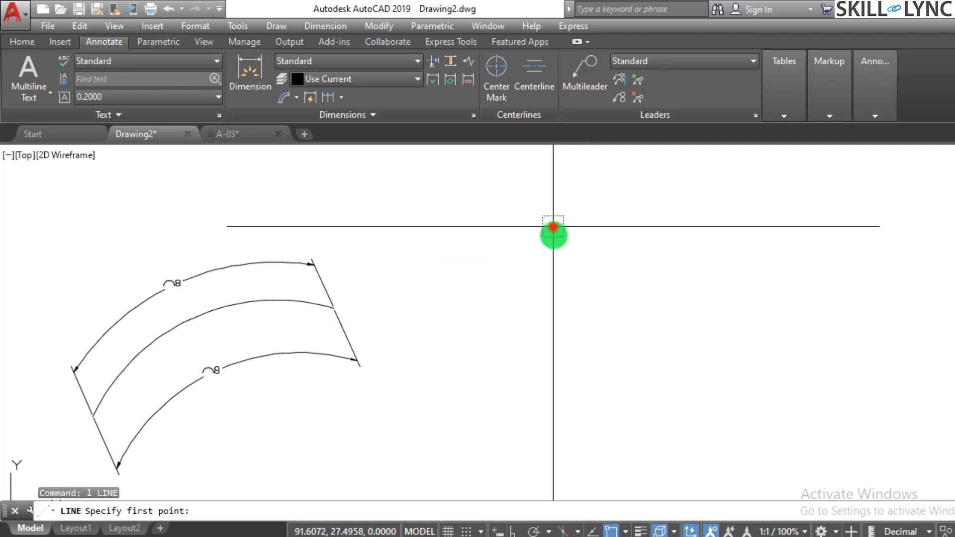
pyautogui.click(552, 232)
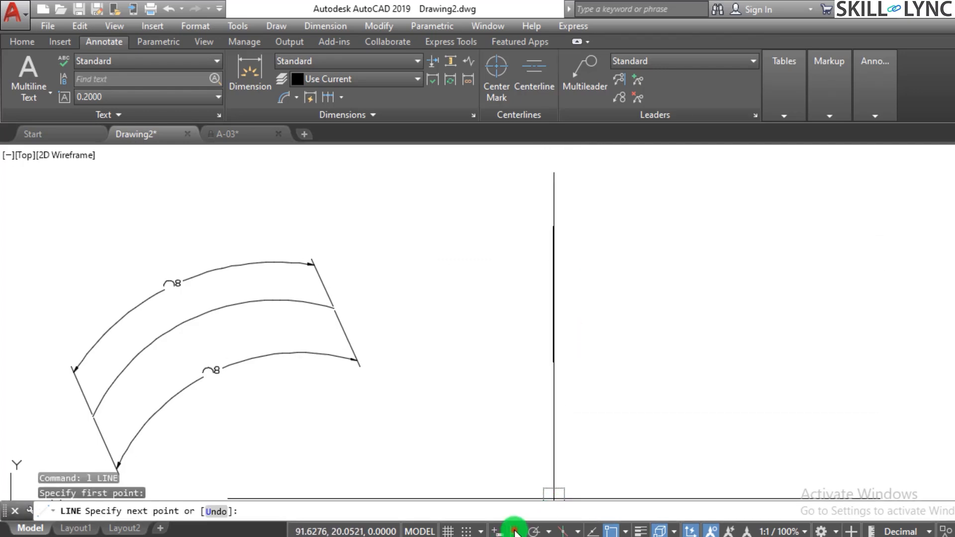
pyautogui.click(553, 403)
pyautogui.click(625, 422)
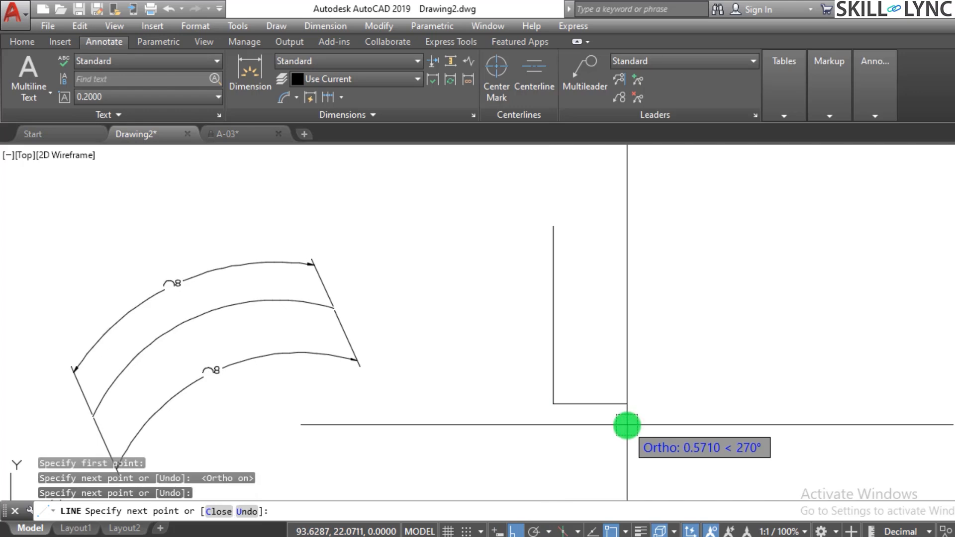
pyautogui.press('Escape')
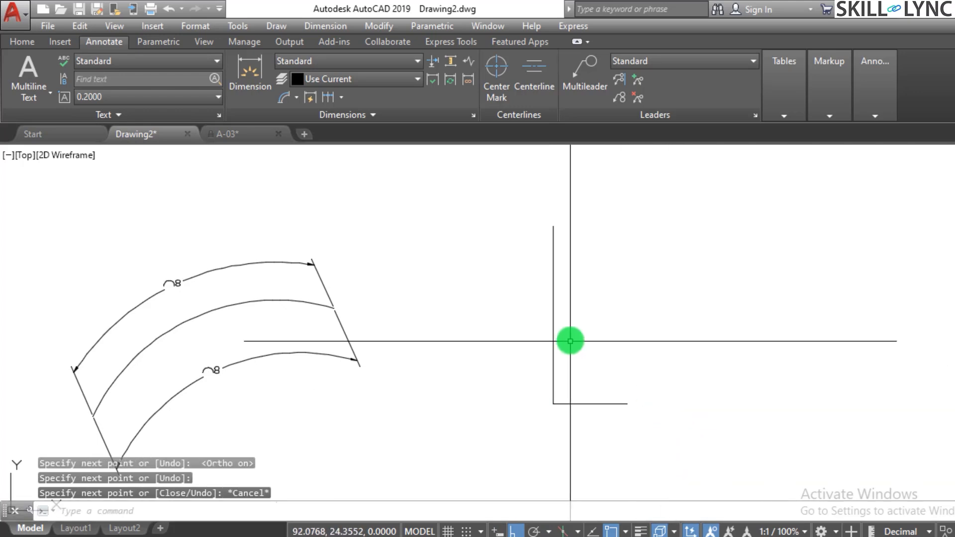
# Fillet the corner of the L-shape with a radius of 1.
pyautogui.scroll(5, 608, 409)
pyautogui.write('f')
pyautogui.press('Return')
pyautogui.write('r')
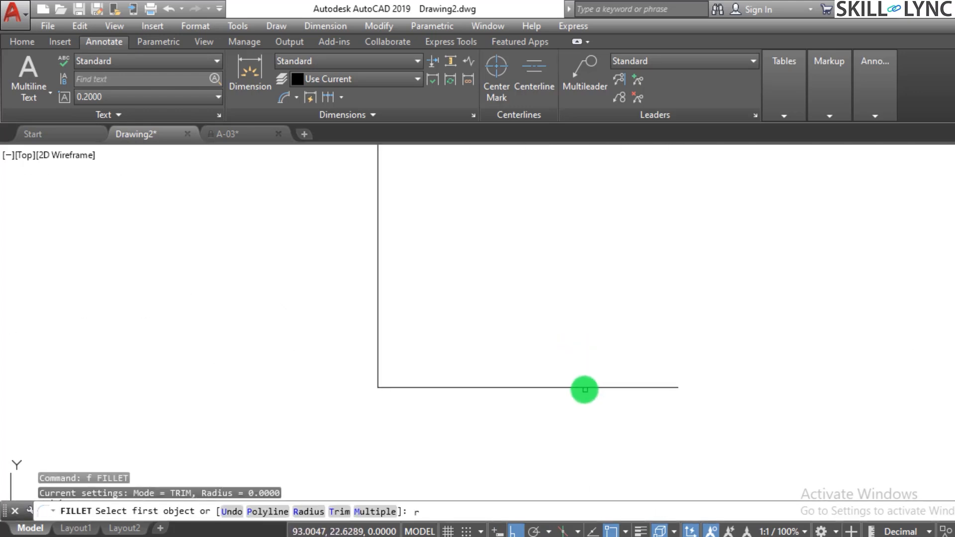
pyautogui.press('Return')
pyautogui.write('1')
pyautogui.press('Return')
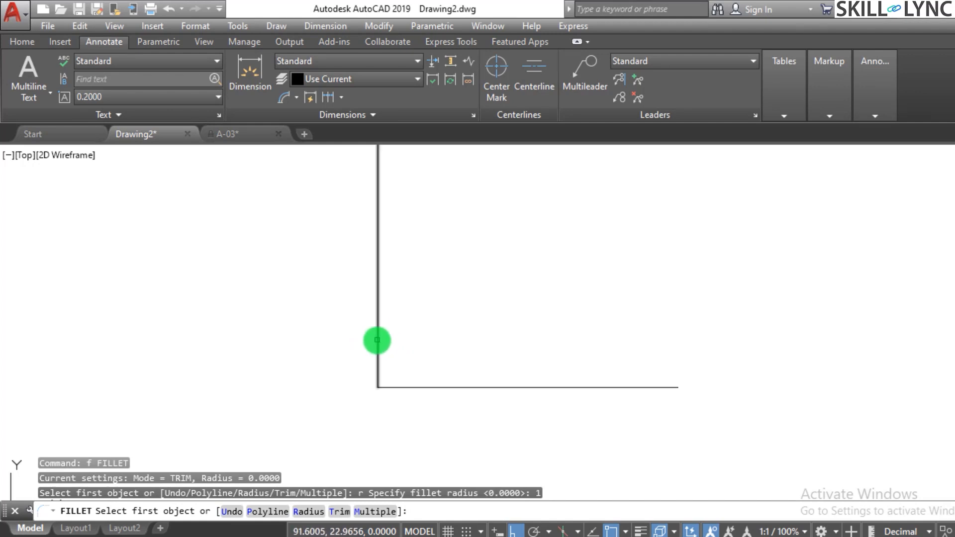
pyautogui.click(377, 341)
pyautogui.click(426, 387)
pyautogui.press('Escape')
pyautogui.scroll(-4, 501, 356)
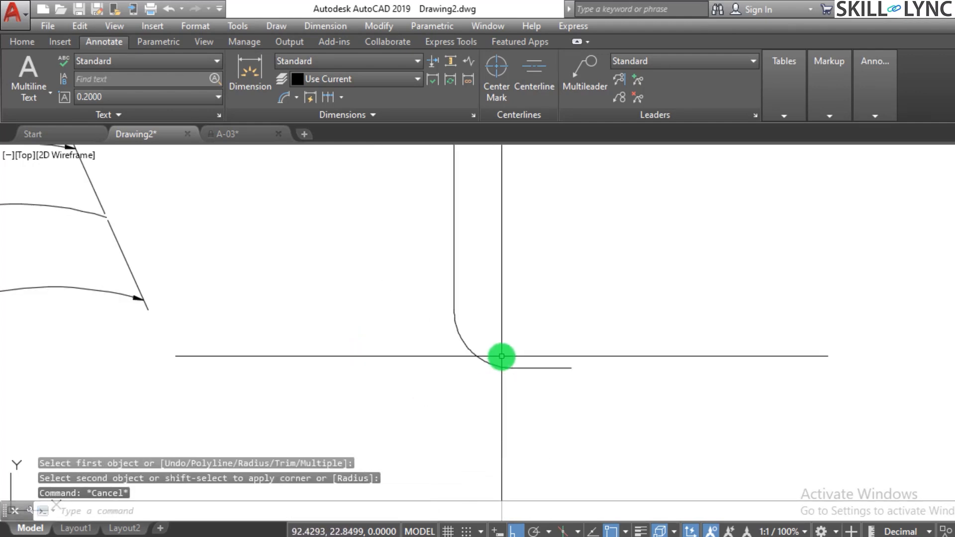
# Add an arc length dimension to the L-shape's filleted corner, placing it outside the curve.
pyautogui.scroll(2, 539, 338)
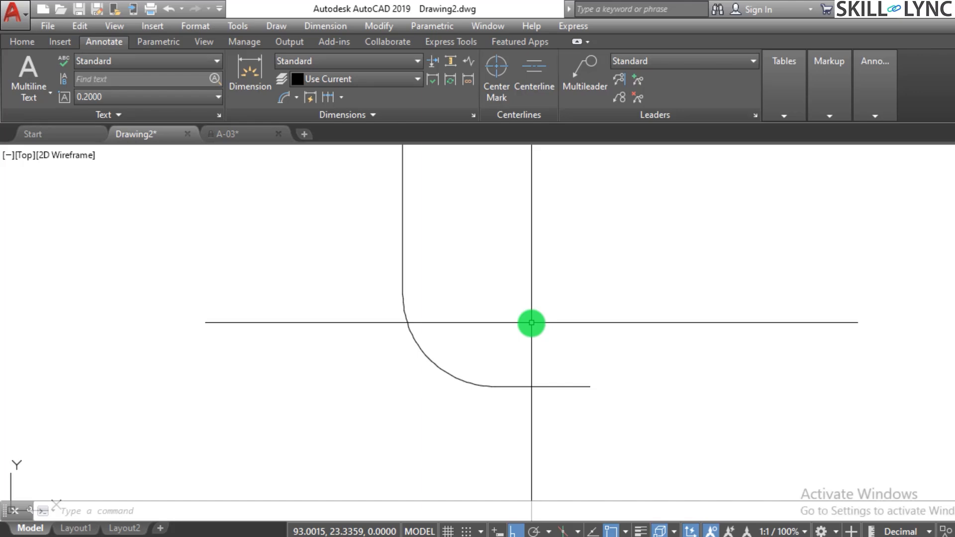
pyautogui.write('d')
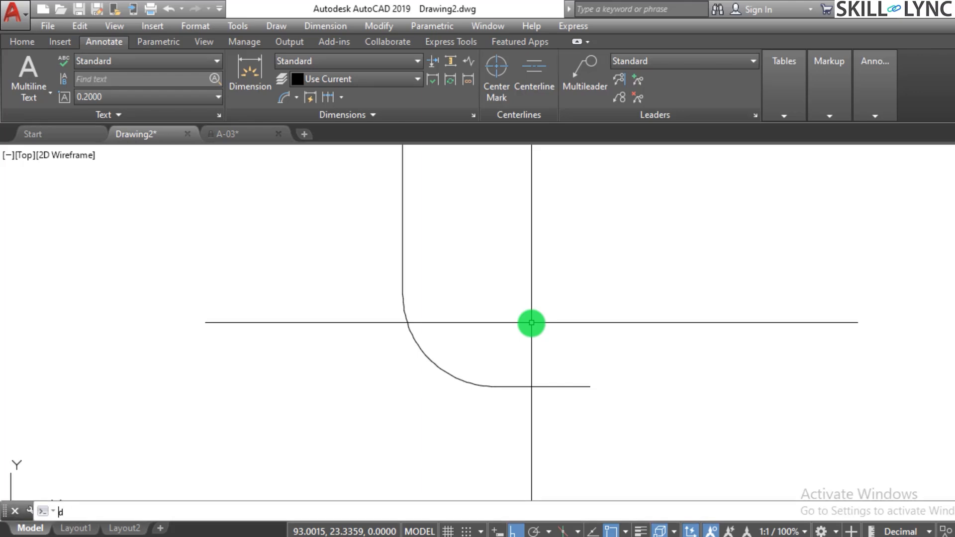
pyautogui.write('imarc')
pyautogui.press('Return')
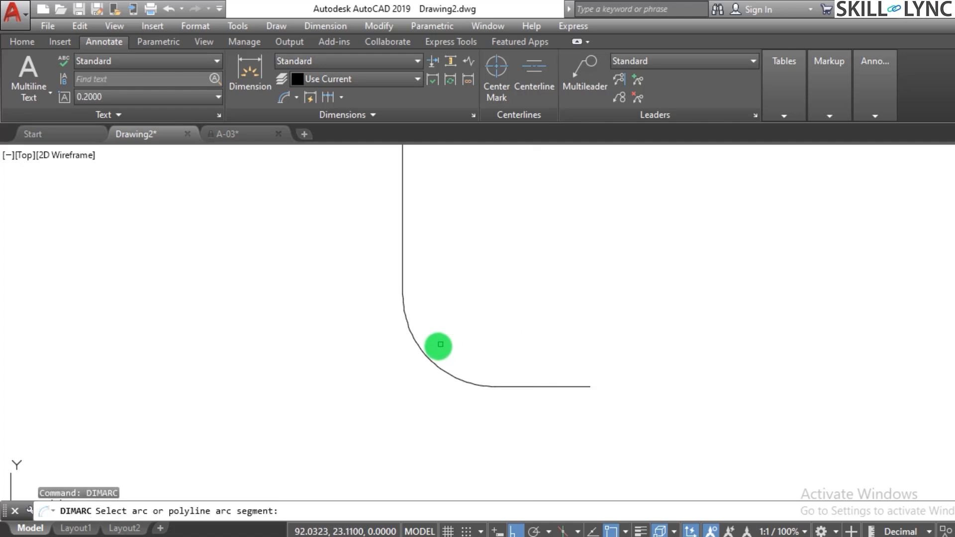
pyautogui.click(425, 356)
pyautogui.click(367, 375)
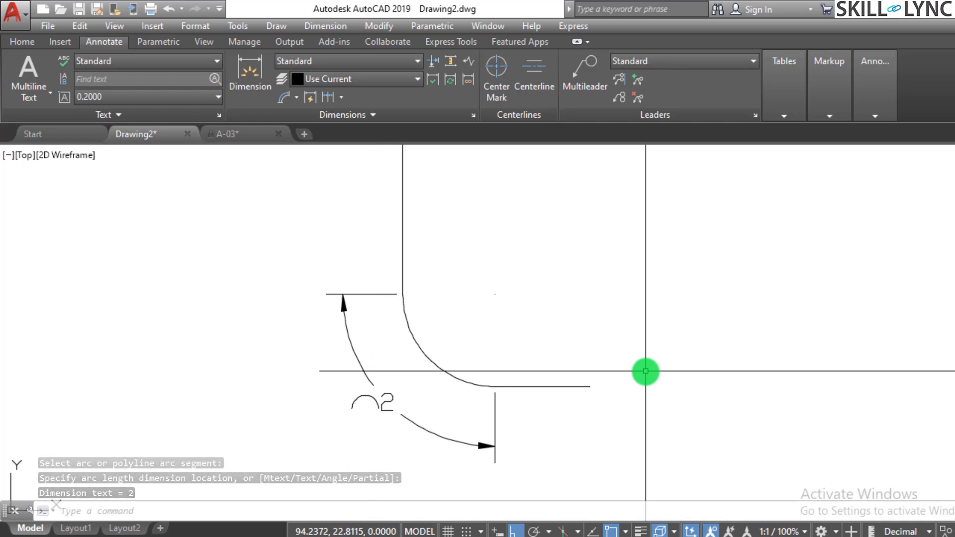
pyautogui.click(405, 417)
pyautogui.moveTo(392, 407)
pyautogui.press('Escape')
pyautogui.press('Escape')
pyautogui.press('Escape')
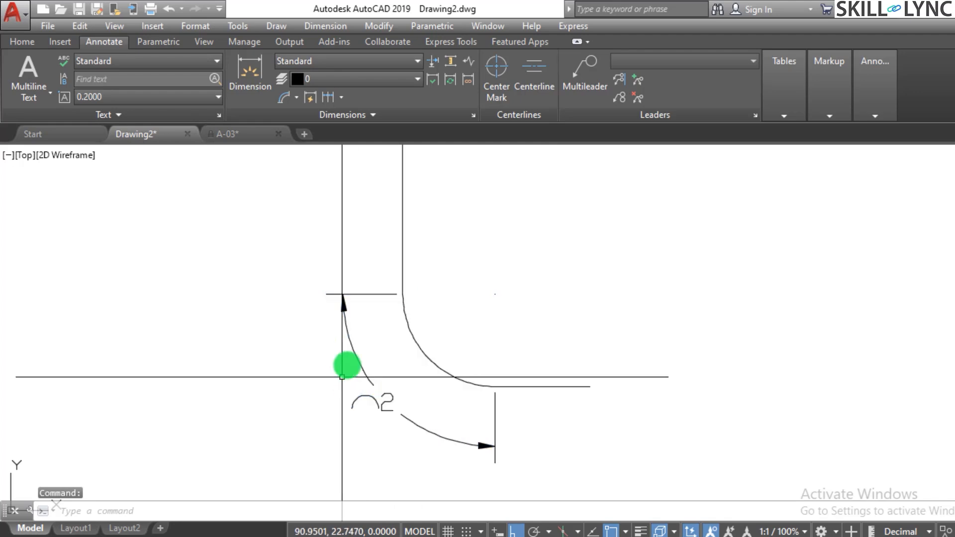
pyautogui.click(390, 375)
pyautogui.click(361, 401)
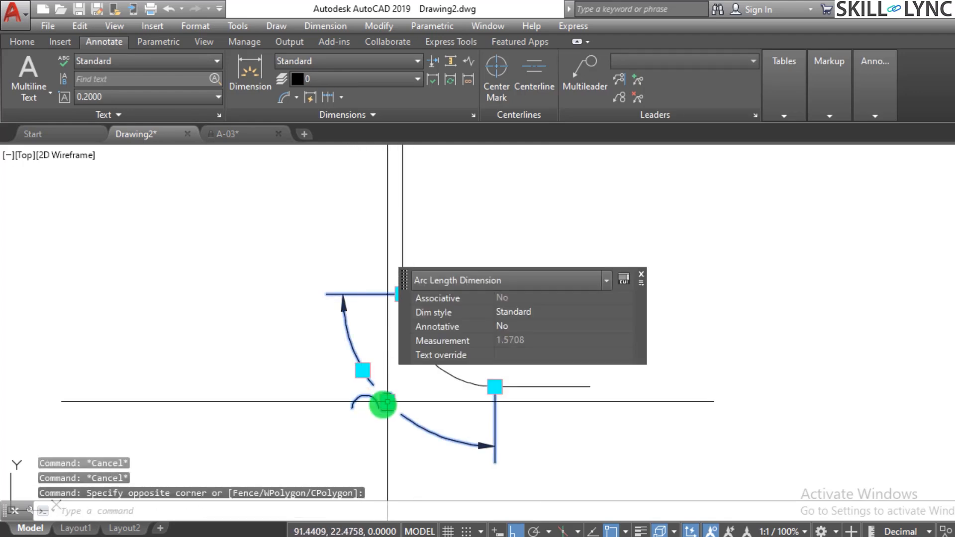
pyautogui.click(385, 403)
pyautogui.rightClick(381, 405)
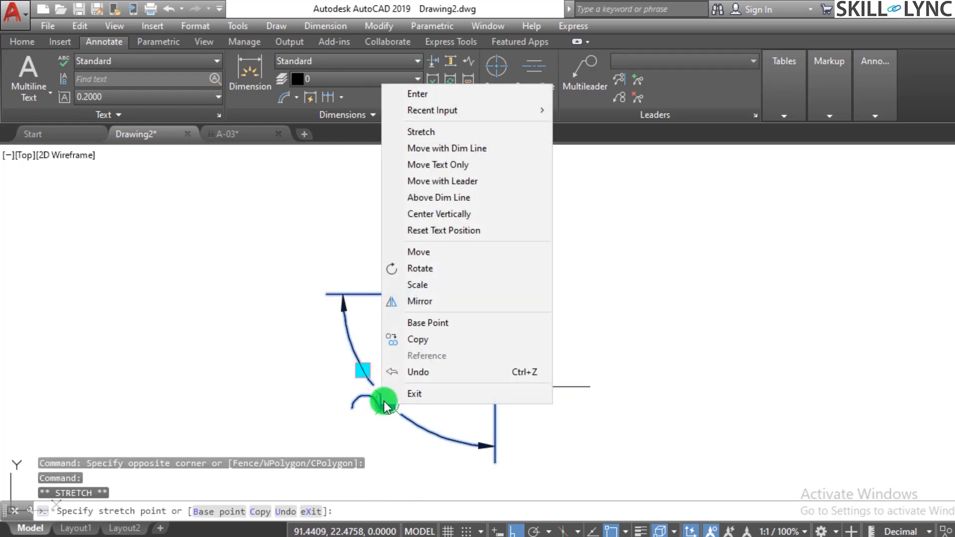
pyautogui.press('Escape')
pyautogui.press('Escape')
pyautogui.press('Escape')
# Erase the arc length dimension at the filleted corner.
pyautogui.click(415, 386)
pyautogui.click(365, 415)
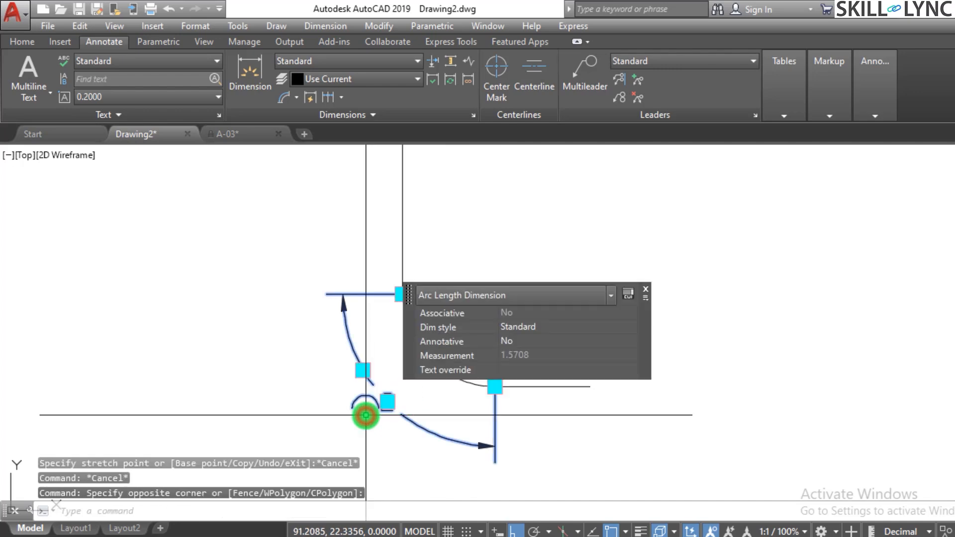
pyautogui.press('e')
pyautogui.press('Return')
pyautogui.moveTo(366, 414)
pyautogui.mouseDown(button='middle')
pyautogui.moveTo(428, 375)
pyautogui.moveTo(507, 394)
pyautogui.mouseUp(button='middle')
pyautogui.press('Escape')
pyautogui.press('Escape')
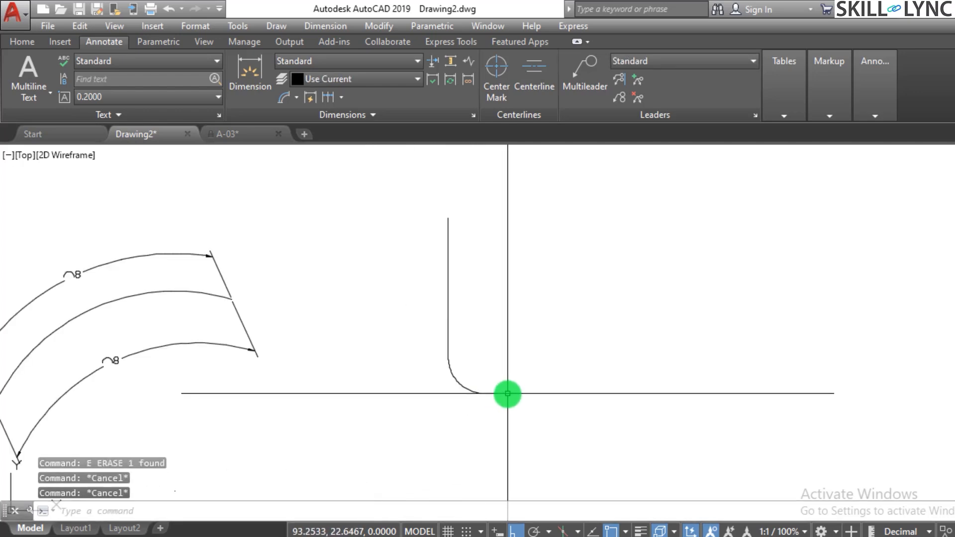
# Erase both lines and the fillet arc of the L-shape.
pyautogui.scroll(-1, 520, 375)
pyautogui.scroll(1, 307, 356)
pyautogui.scroll(-1, 356, 357)
pyautogui.scroll(-1, 421, 359)
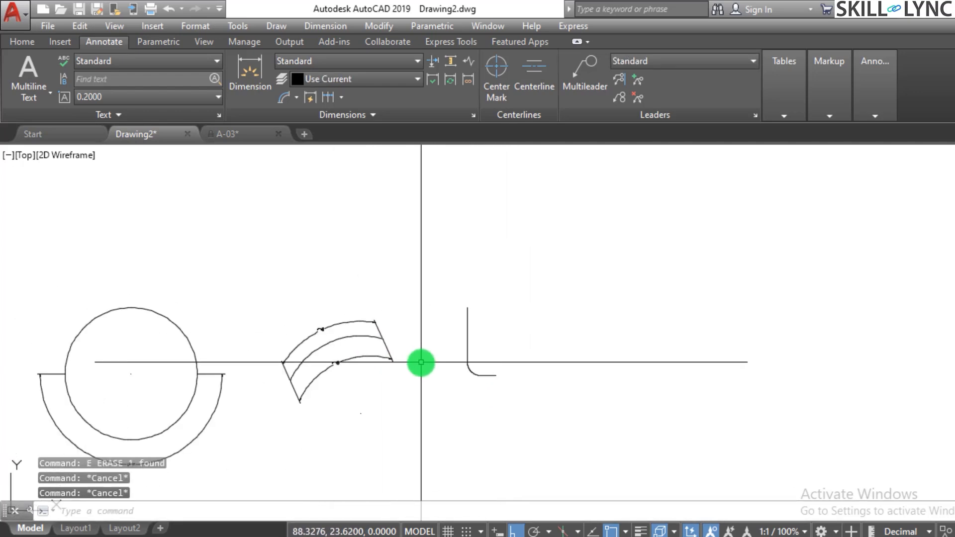
pyautogui.scroll(2, 371, 351)
pyautogui.click(587, 403)
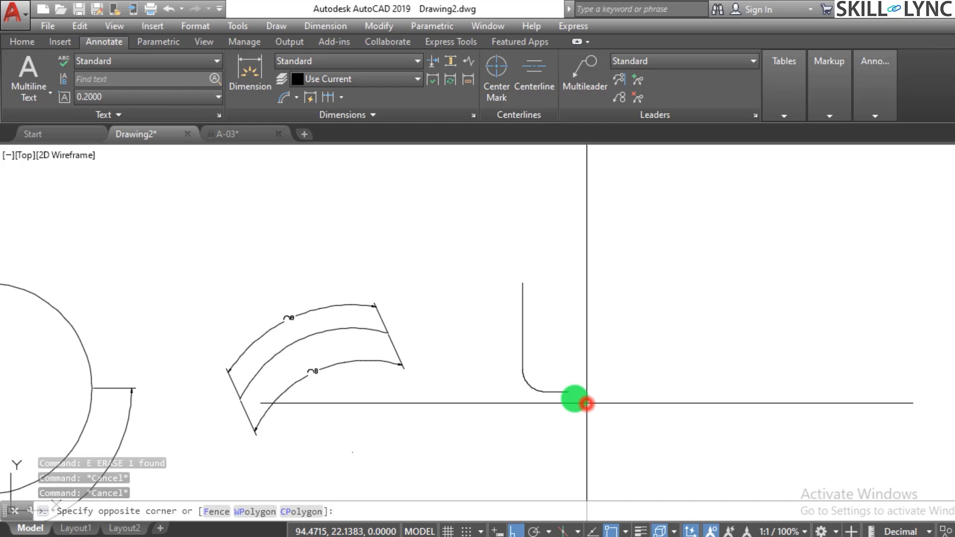
pyautogui.click(482, 268)
pyautogui.press('e')
pyautogui.press('Return')
# Erase the remaining open arc together with its two arc length dimensions.
pyautogui.click(429, 400)
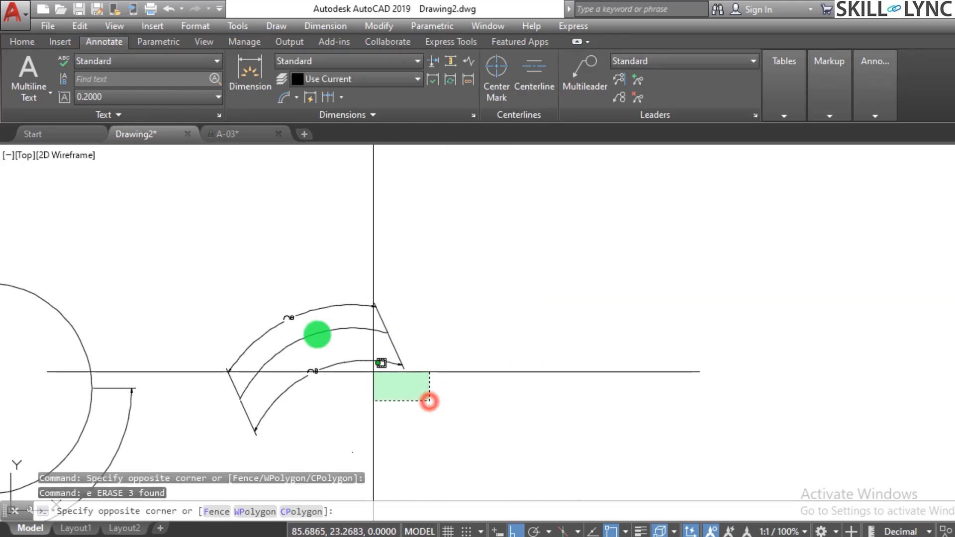
pyautogui.click(276, 288)
pyautogui.press('e')
pyautogui.press('Return')
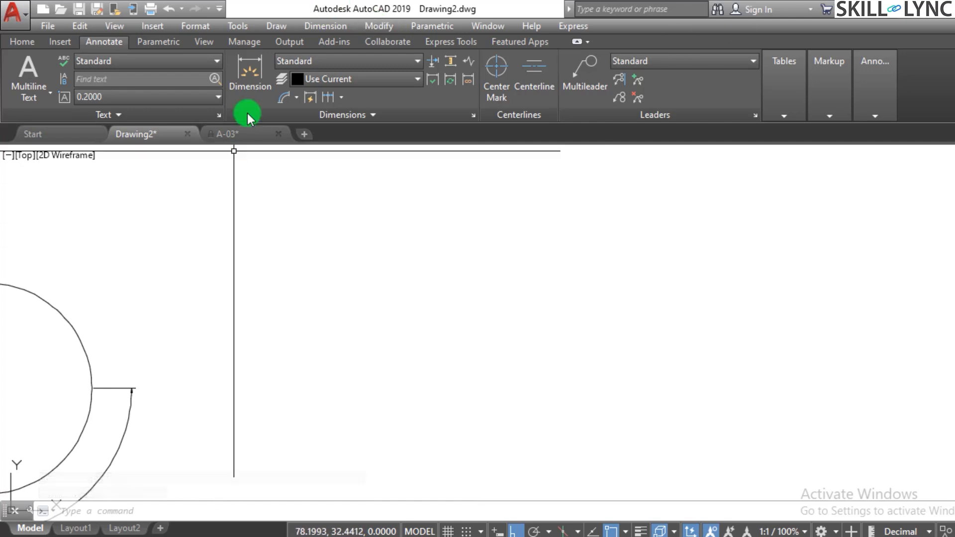
pyautogui.click(297, 98)
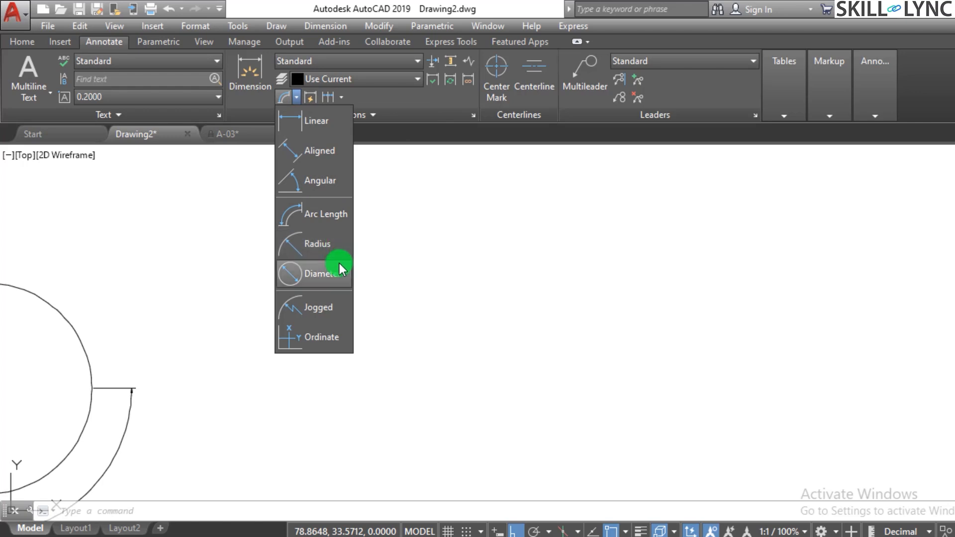
pyautogui.click(461, 252)
pyautogui.click(443, 280)
pyautogui.click(436, 295)
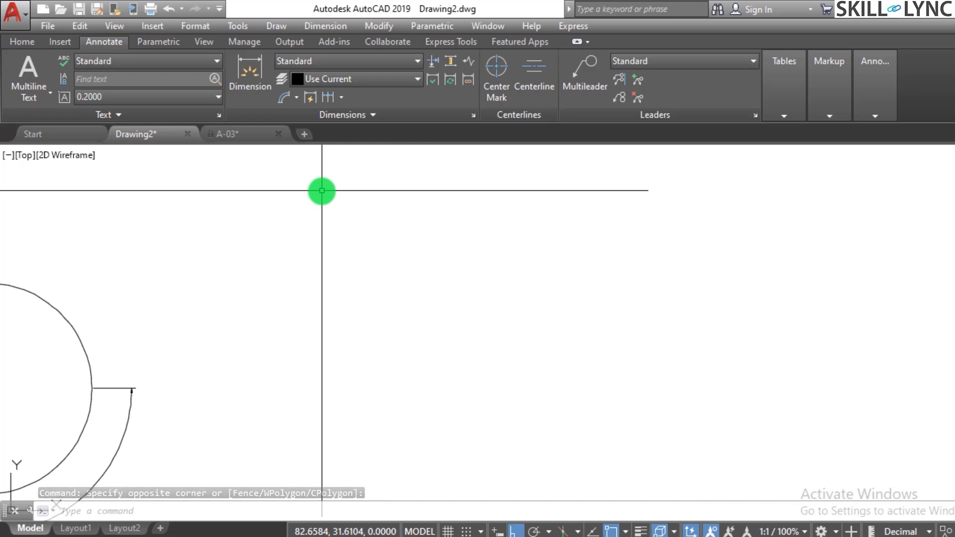
# Draw a new circle in the empty area beside the existing dimensioned circle.
pyautogui.write('c')
pyautogui.press('Return')
pyautogui.click(437, 272)
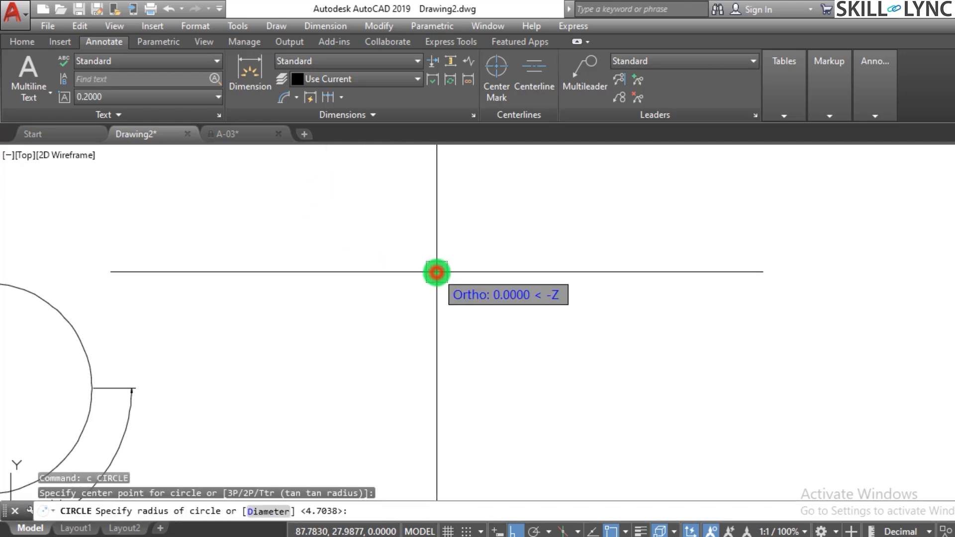
pyautogui.click(403, 359)
pyautogui.scroll(-1, 553, 284)
pyautogui.scroll(2, 561, 245)
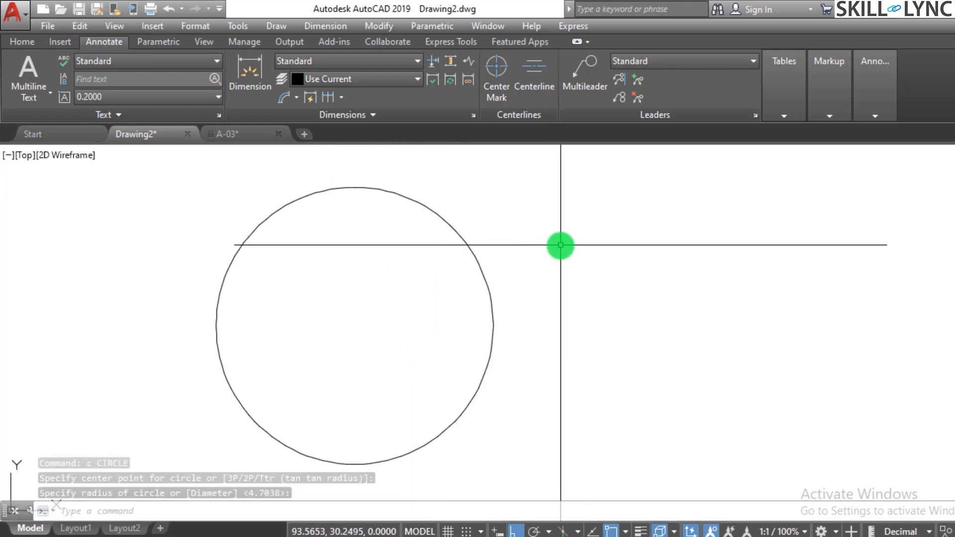
pyautogui.press('Escape')
pyautogui.press('Escape')
pyautogui.press('Escape')
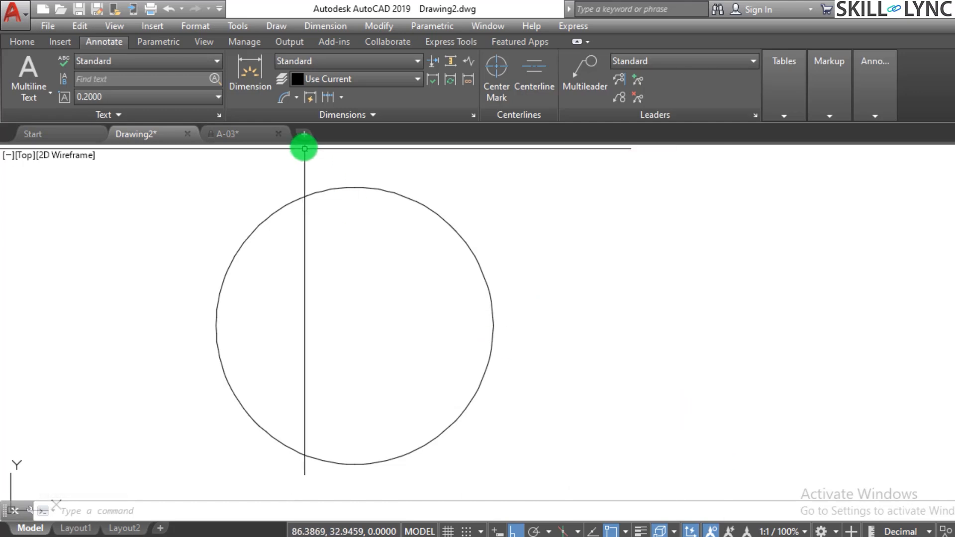
# Add a radius dimension to the large circle, placing its text outside the circle's upper-right edge.
pyautogui.click(297, 99)
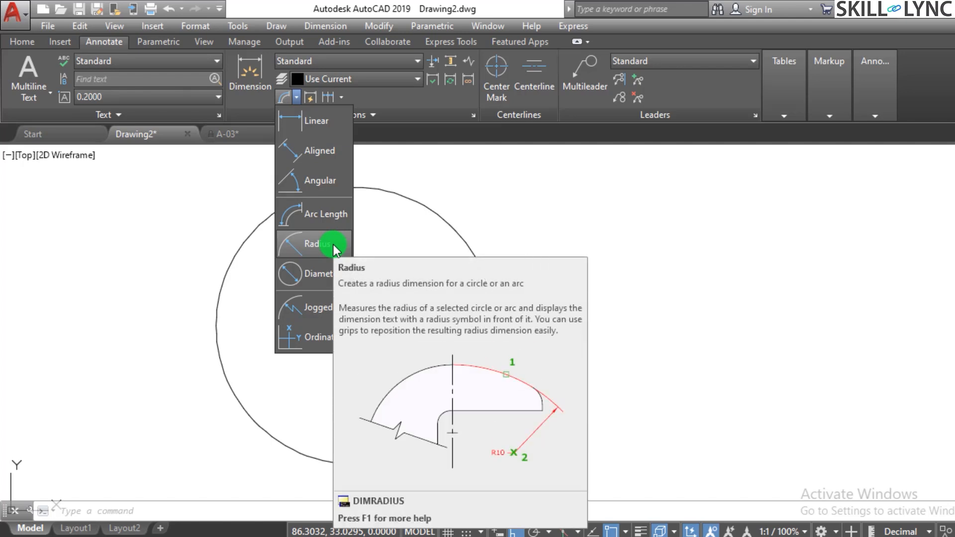
pyautogui.click(333, 243)
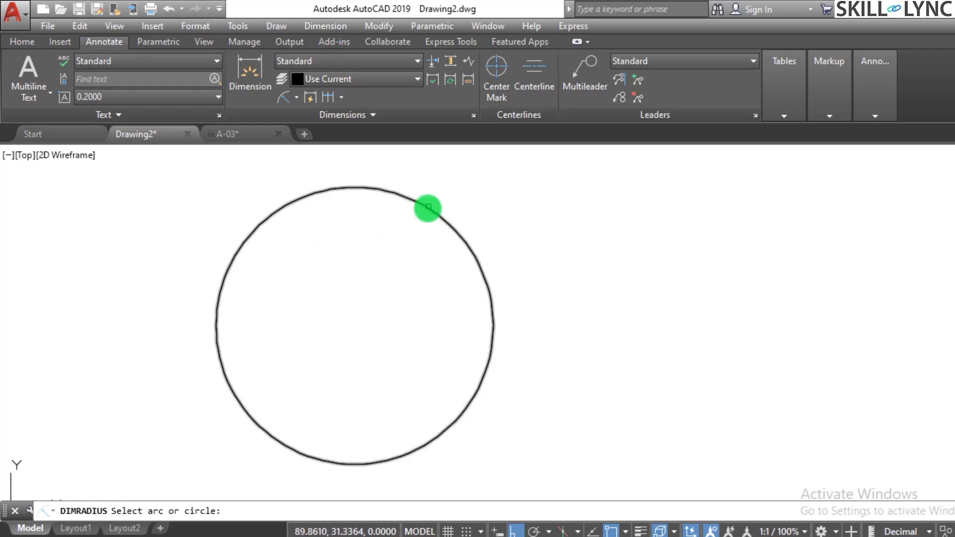
pyautogui.click(427, 209)
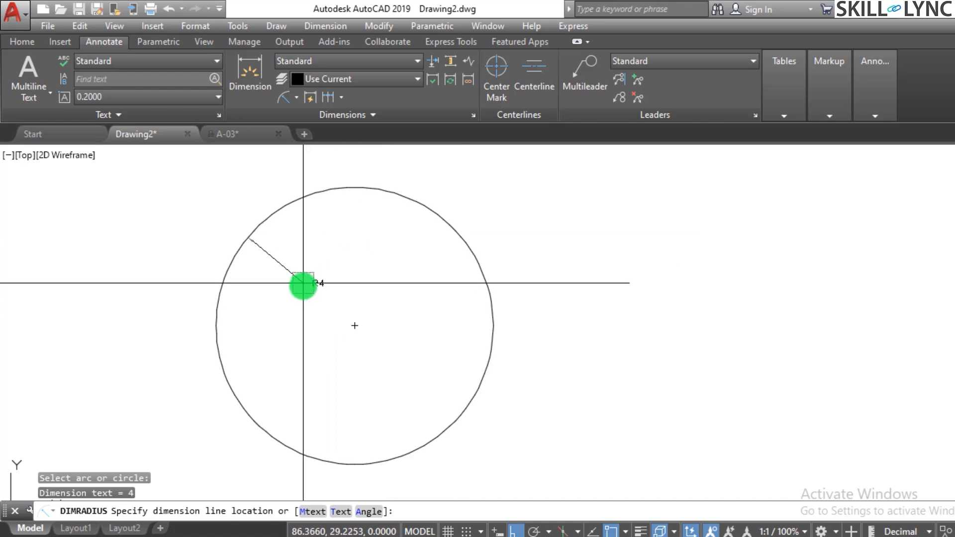
pyautogui.click(462, 184)
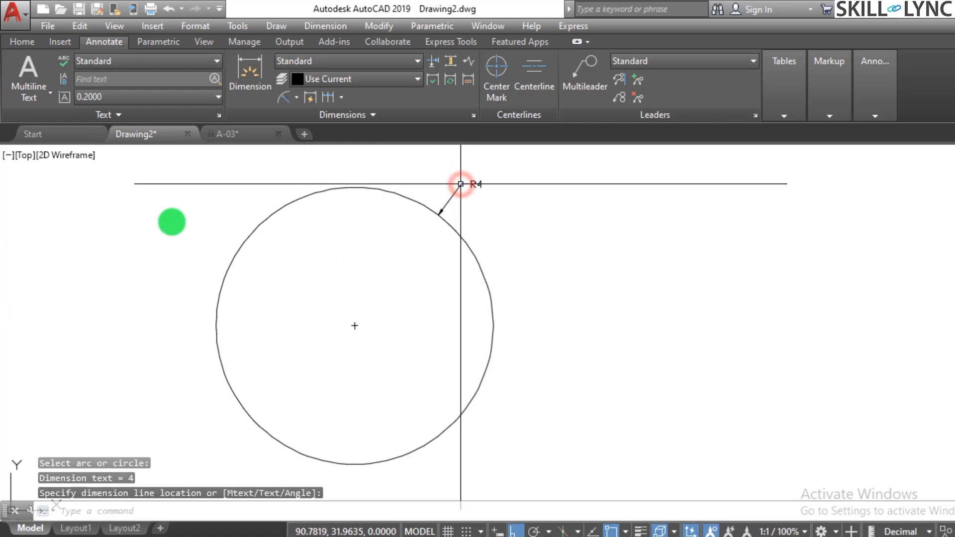
# Draw a smaller circle with a radius of about 1 to the right of the dimensioned circle.
pyautogui.scroll(-2, 267, 255)
pyautogui.scroll(2, 502, 264)
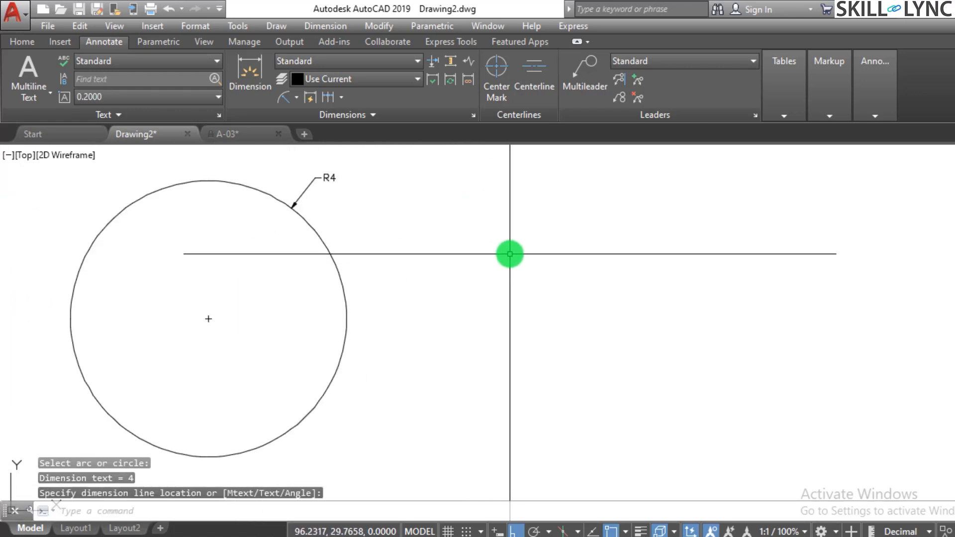
pyautogui.write('c')
pyautogui.press('Return')
pyautogui.click(504, 251)
pyautogui.click(498, 284)
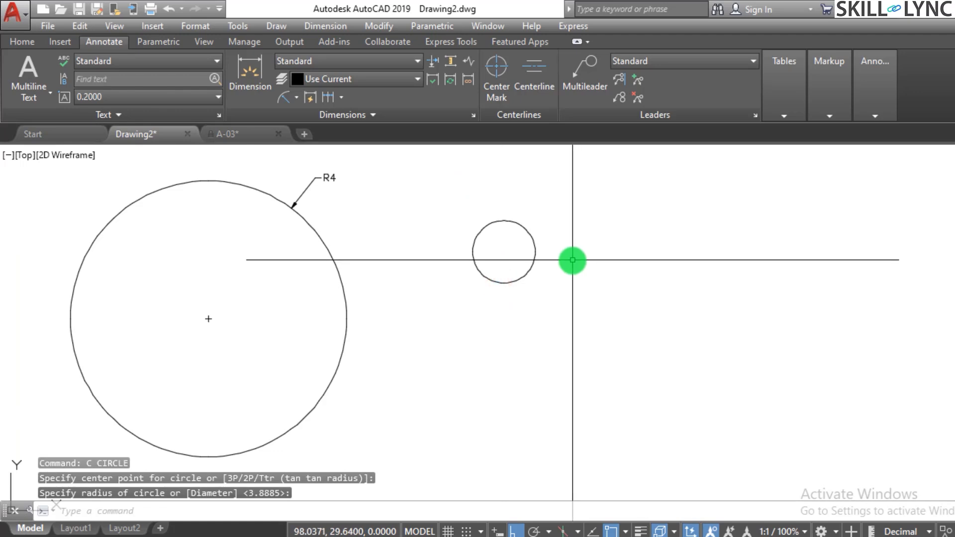
# Add a radius dimension to the small circle with DIMRAD, placing its text outside the upper-right edge.
pyautogui.scroll(4, 547, 249)
pyautogui.scroll(-2, 503, 179)
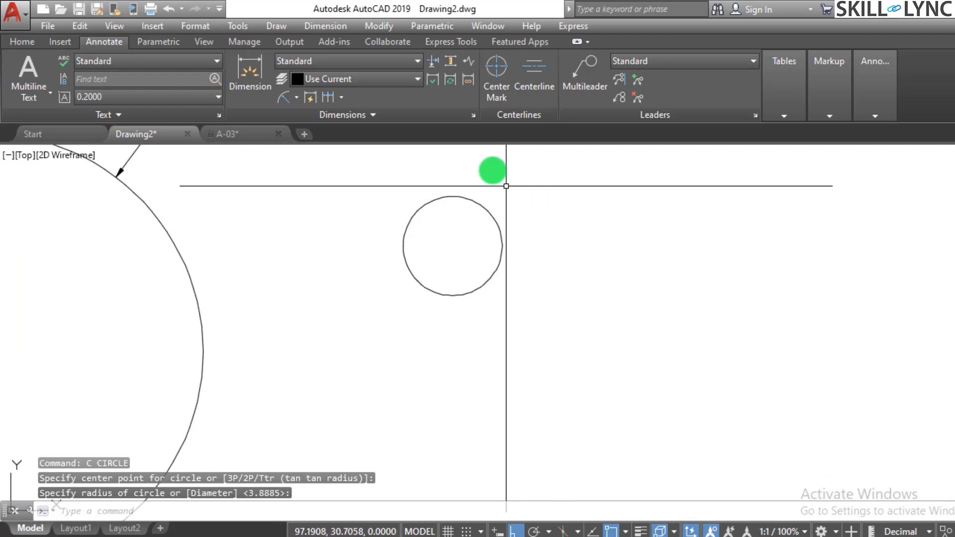
pyautogui.scroll(2, 494, 171)
pyautogui.press('Escape')
pyautogui.press('Escape')
pyautogui.write('dimarad')
pyautogui.press('Return')
pyautogui.write('dimrad')
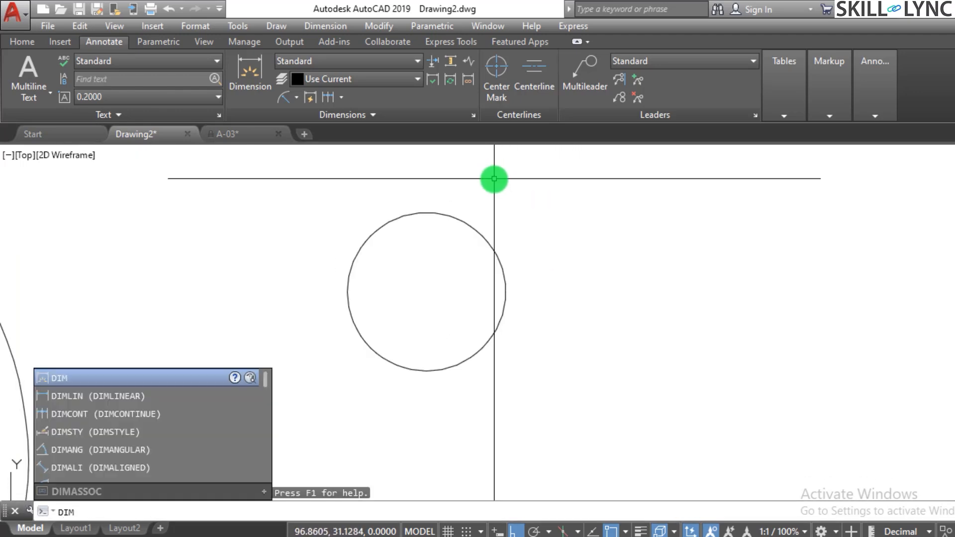
pyautogui.press('Return')
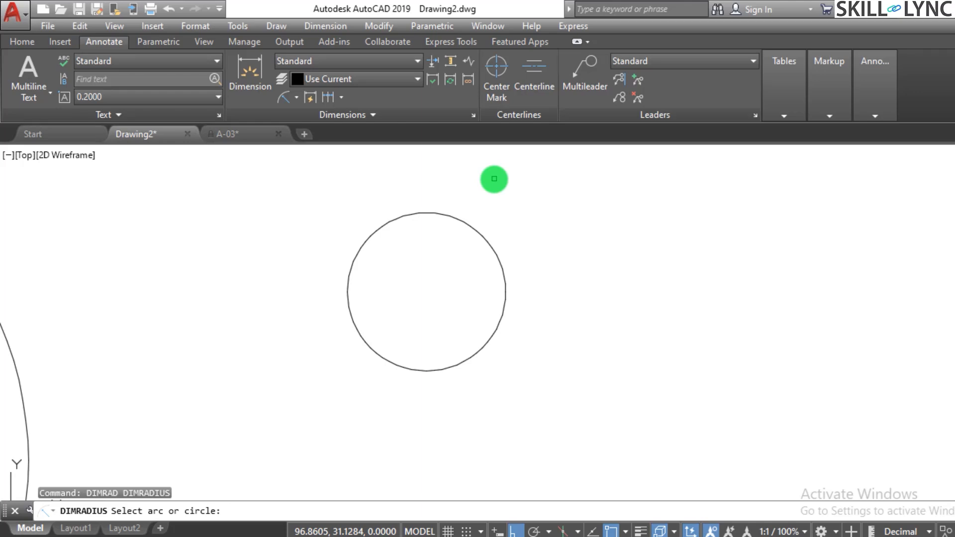
pyautogui.click(406, 213)
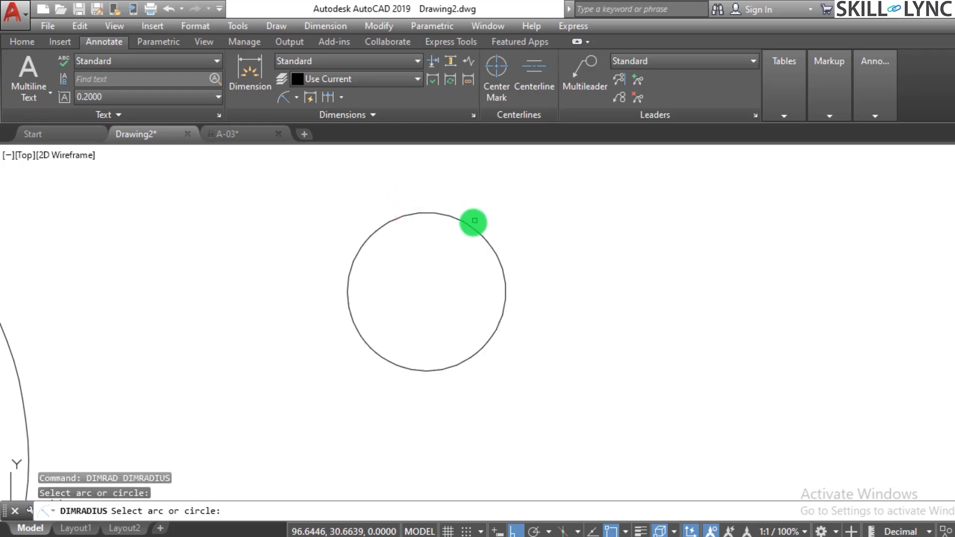
pyautogui.click(475, 220)
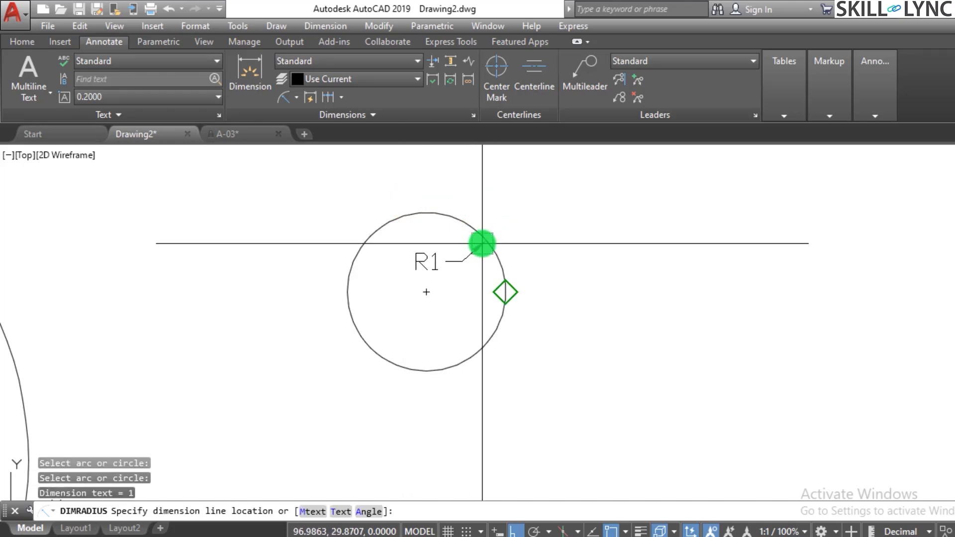
pyautogui.click(488, 184)
pyautogui.scroll(-2, 228, 254)
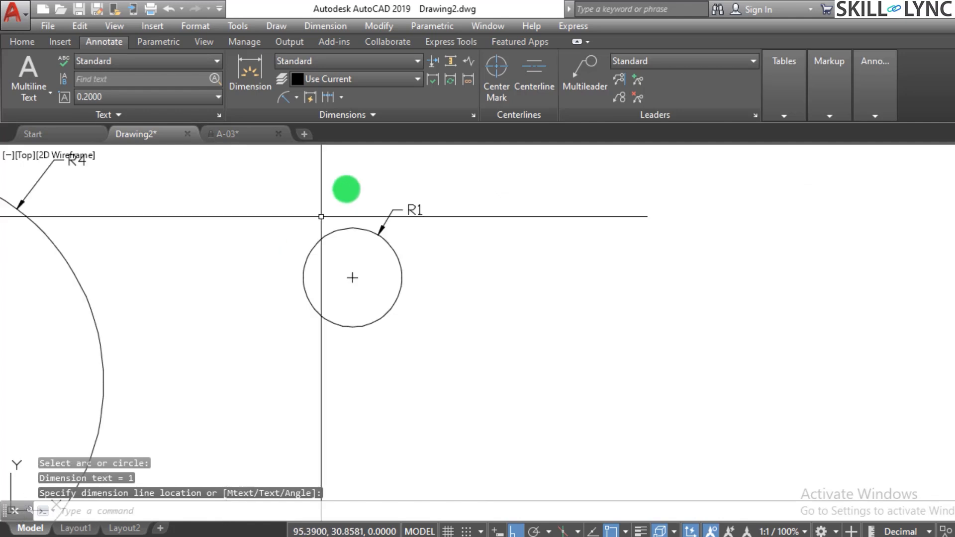
pyautogui.scroll(2, 417, 174)
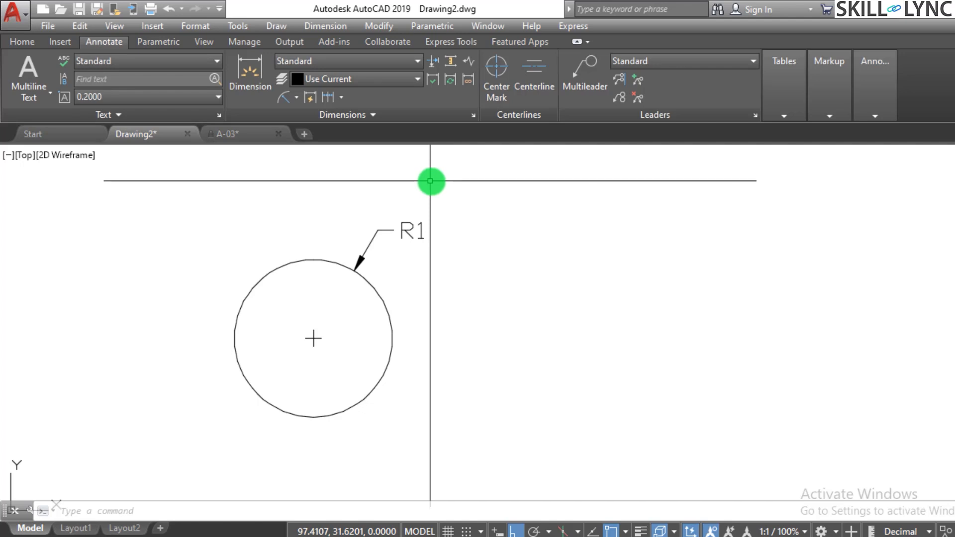
pyautogui.write('l')
pyautogui.press('Return')
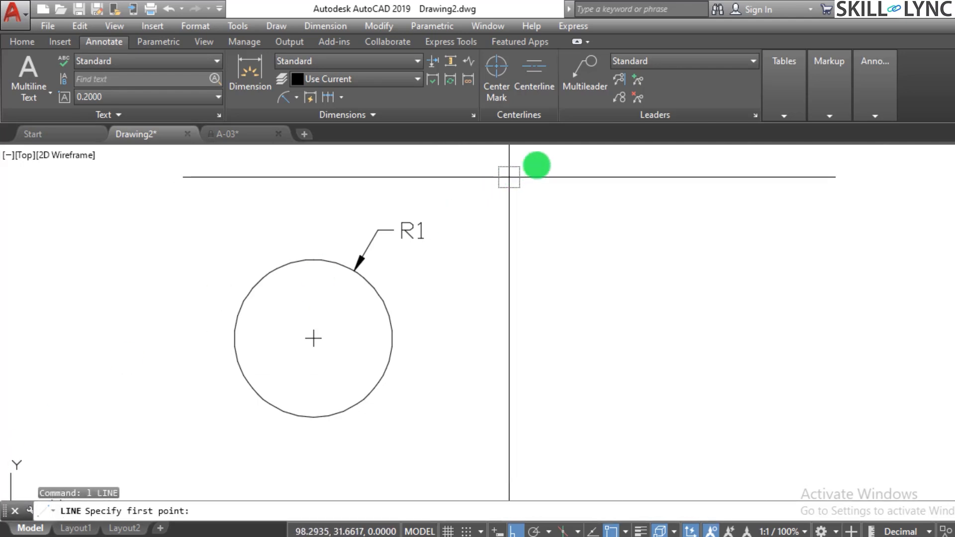
pyautogui.press('Escape')
# Draw a shallow three-point arc to the right of the small circle, about 3 units long with a radius of about 4.
pyautogui.write('a')
pyautogui.press('Return')
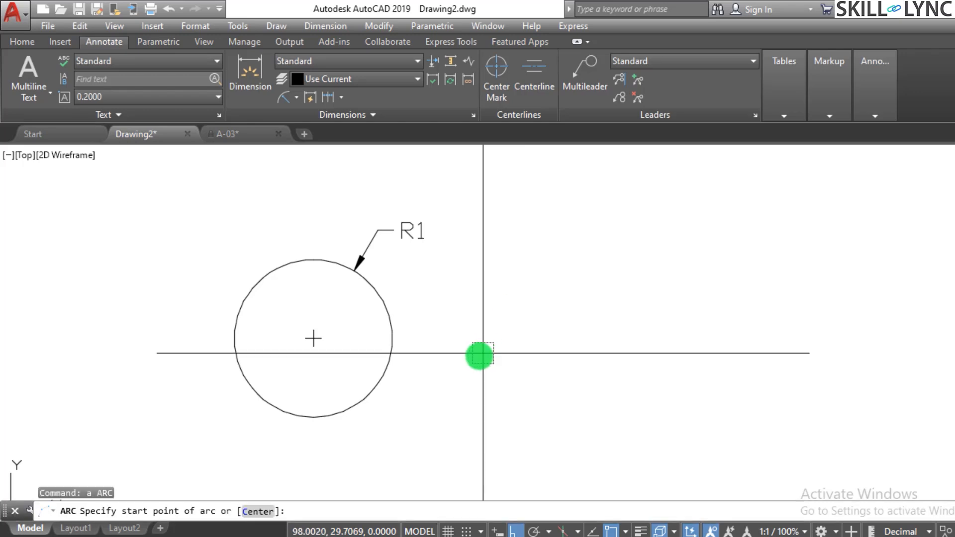
pyautogui.click(476, 357)
pyautogui.click(603, 298)
pyautogui.click(716, 293)
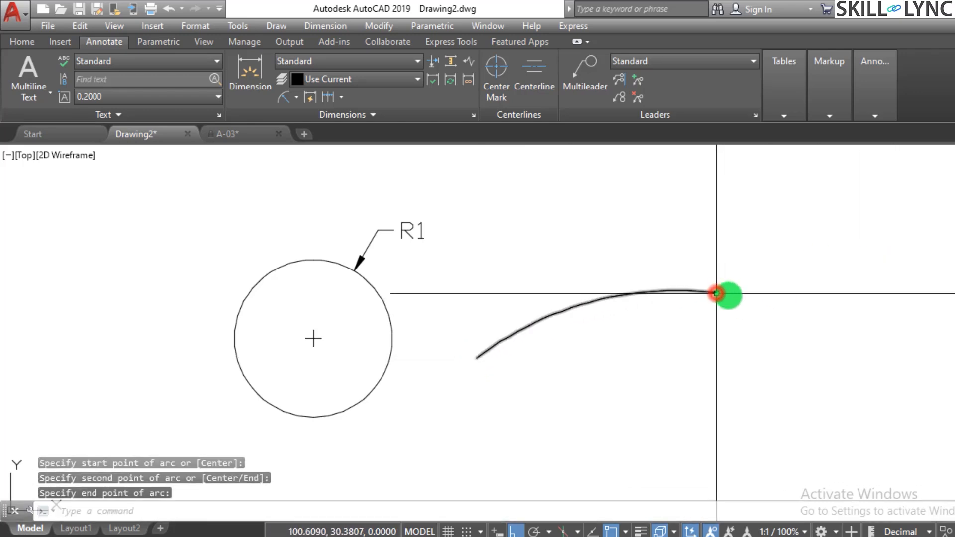
# Draw a second arc tangent to the first arc's right end, extending about 2.6 units horizontally to the right.
pyautogui.scroll(-2, 537, 316)
pyautogui.scroll(2, 537, 315)
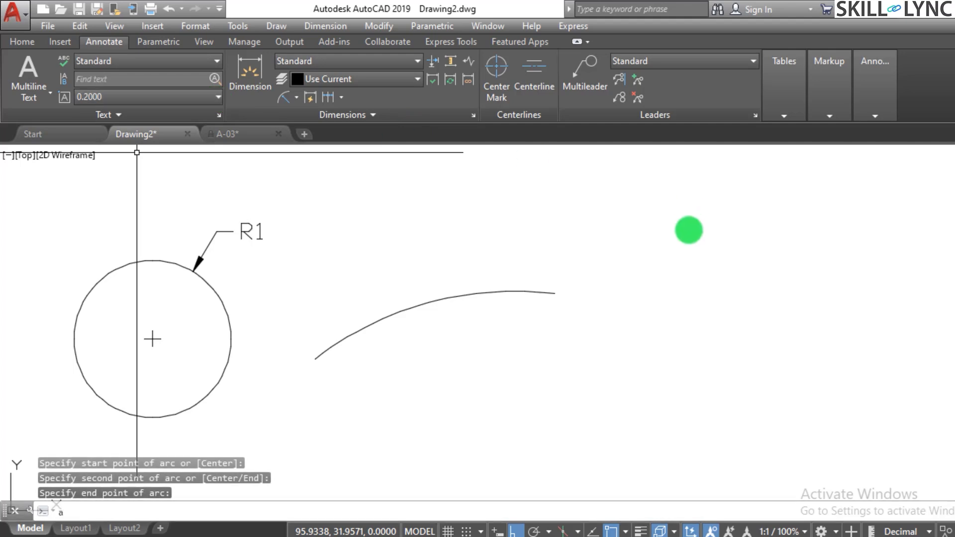
pyautogui.write('a')
pyautogui.press('Return')
pyautogui.press('Return')
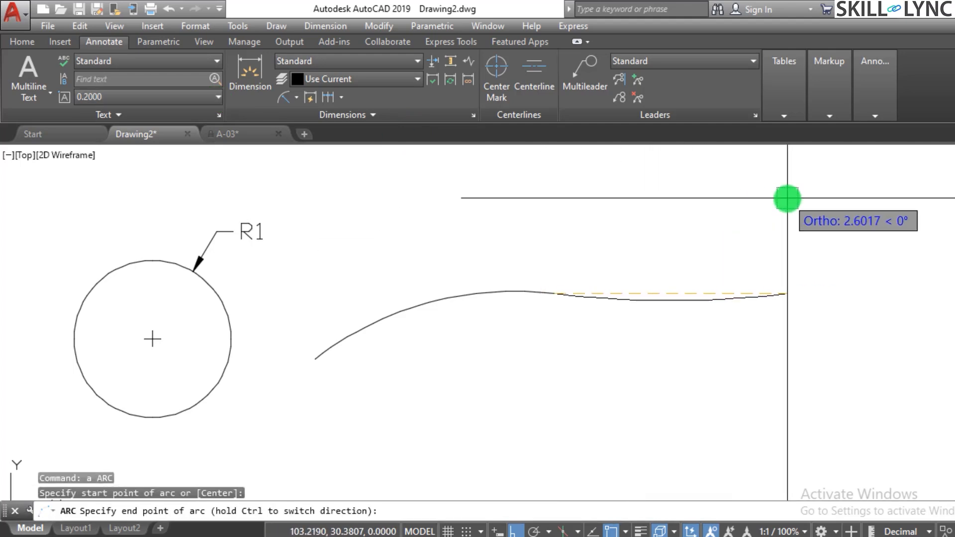
pyautogui.click(788, 198)
pyautogui.press('Escape')
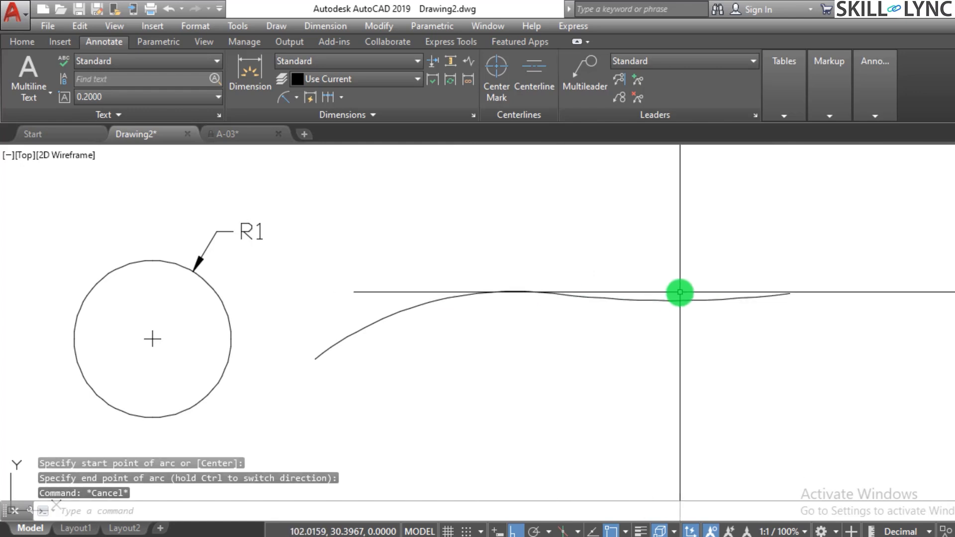
# Add an arc length dimension to the left arc with DIMARC, placing it below the arc.
pyautogui.scroll(-2, 701, 289)
pyautogui.scroll(2, 701, 288)
pyautogui.press('Escape')
pyautogui.press('Escape')
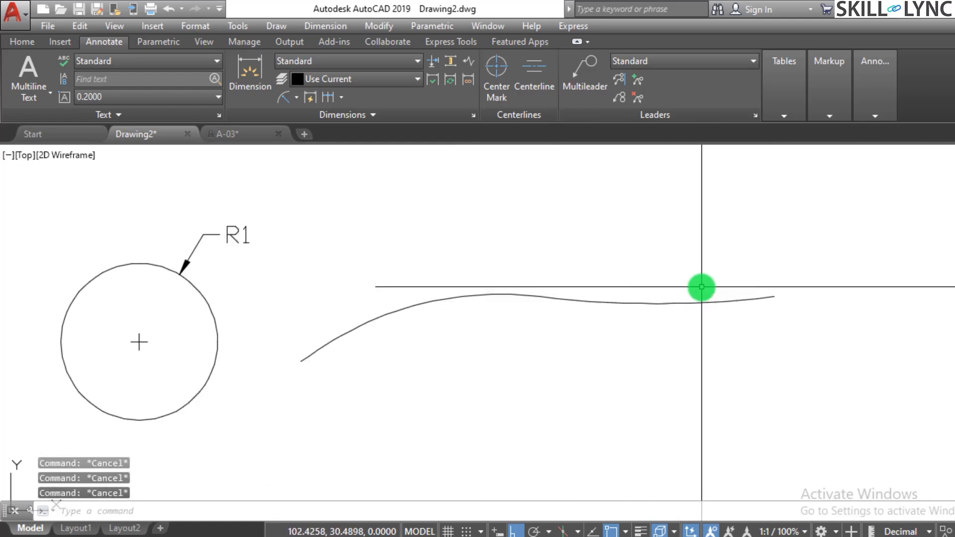
pyautogui.write('dimarc')
pyautogui.press('Return')
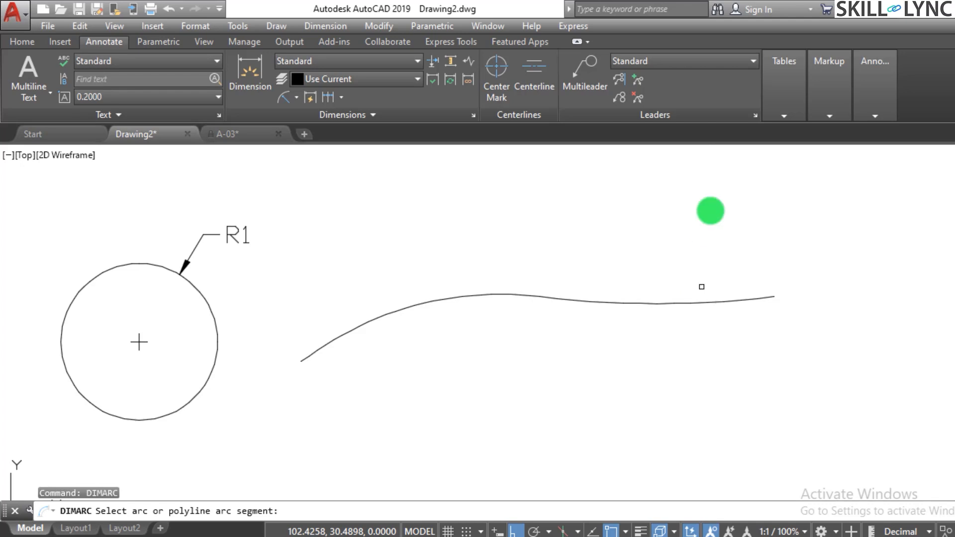
pyautogui.click(426, 303)
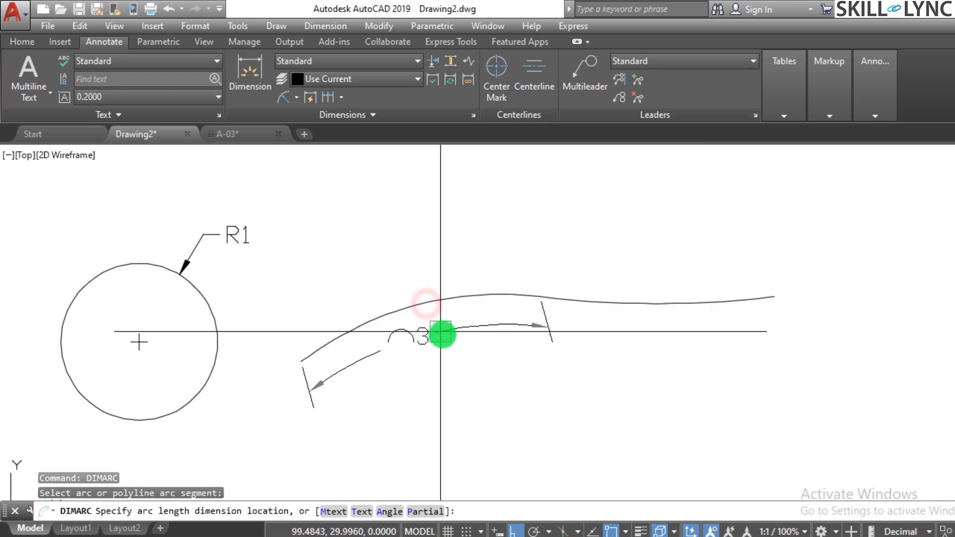
pyautogui.click(440, 272)
# Add an arc length dimension to the right arc, placing it above the arc.
pyautogui.press('Return')
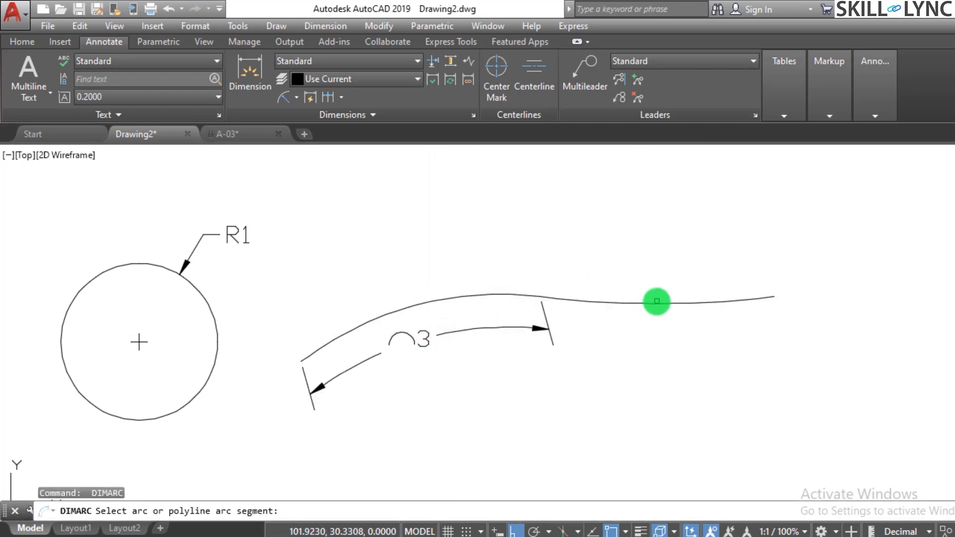
pyautogui.click(657, 301)
pyautogui.click(662, 301)
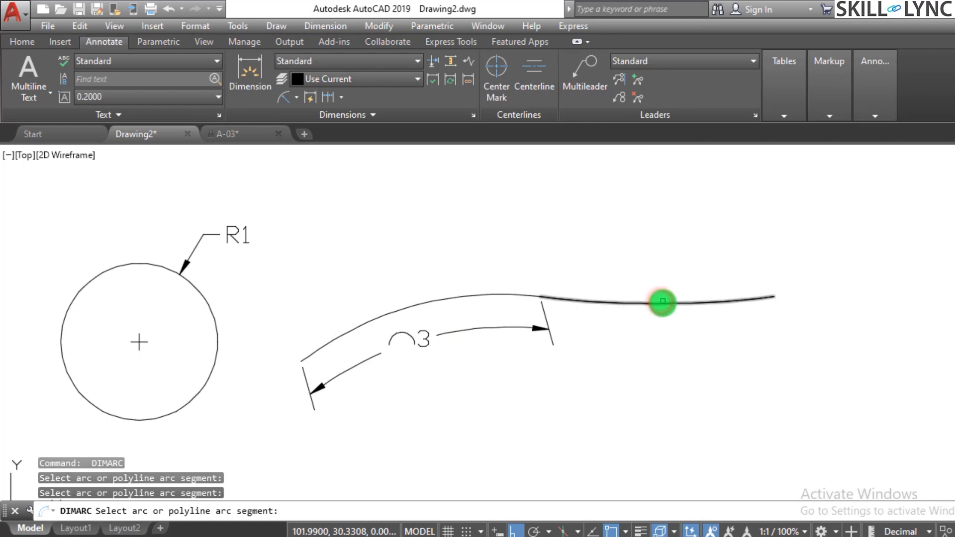
pyautogui.click(662, 305)
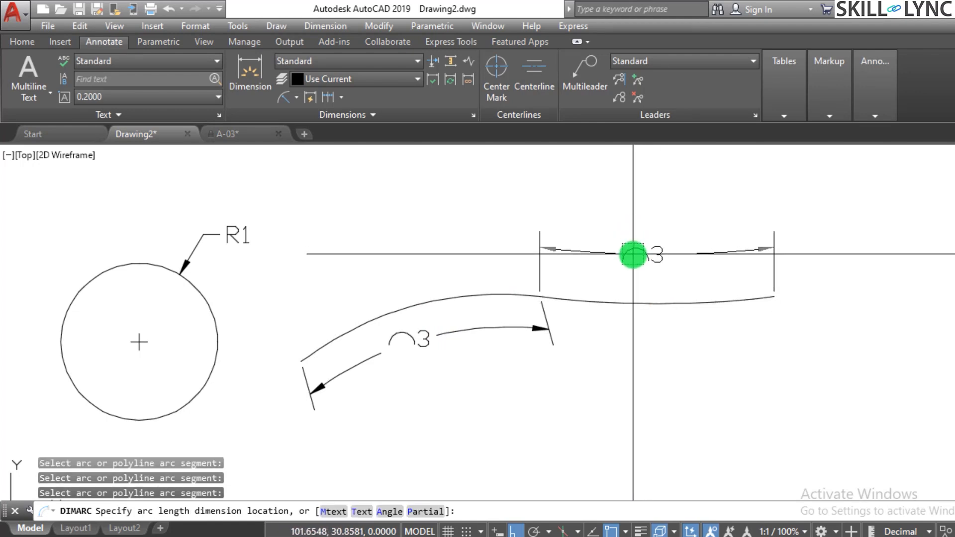
pyautogui.click(630, 255)
pyautogui.press('Escape')
pyautogui.press('Escape')
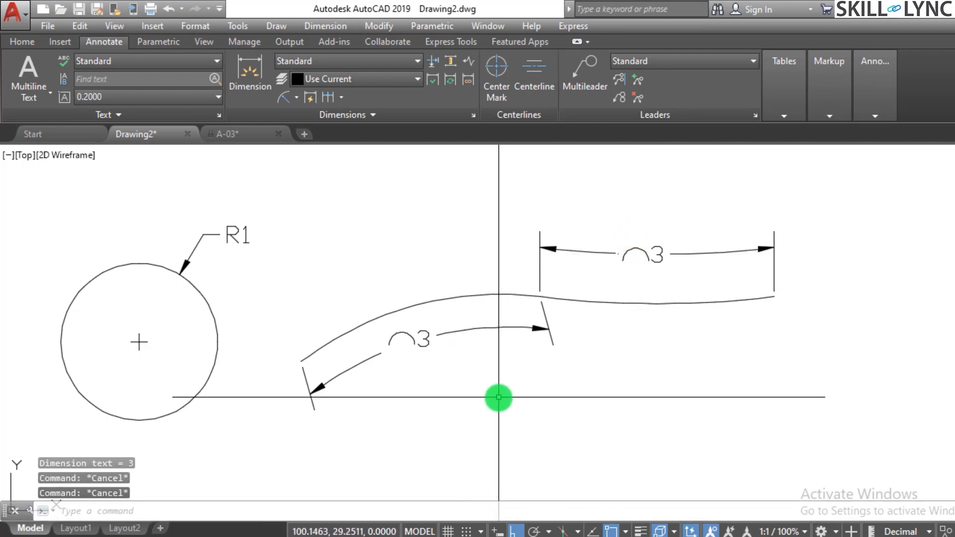
# Add a radius dimension to the left arc with DIMRAD, placing its text below the arc.
pyautogui.scroll(-4, 467, 355)
pyautogui.scroll(4, 465, 353)
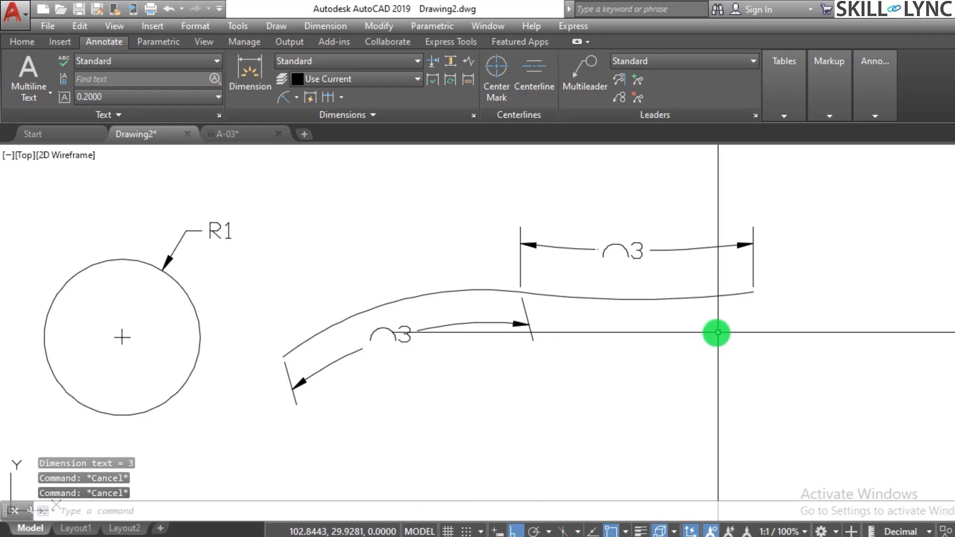
pyautogui.write('rad')
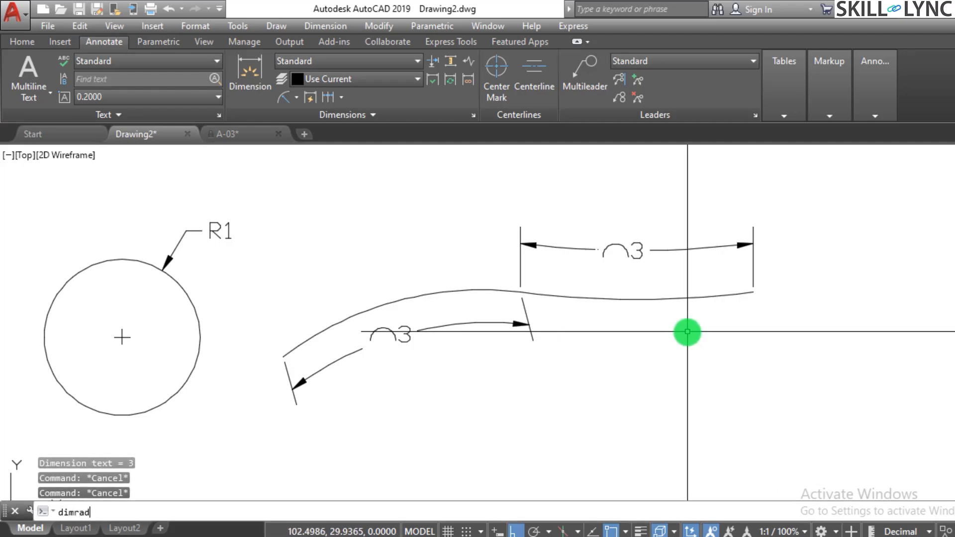
pyautogui.press('Return')
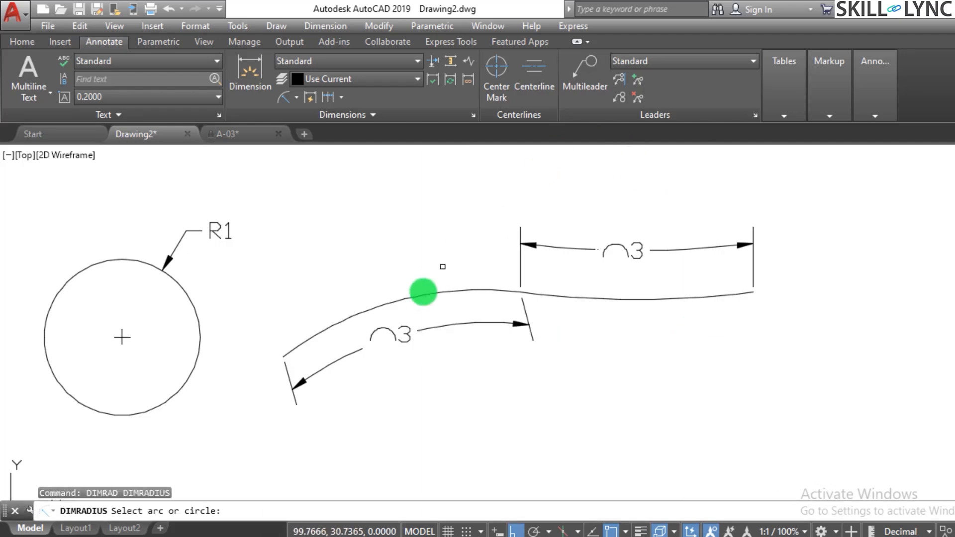
pyautogui.click(411, 298)
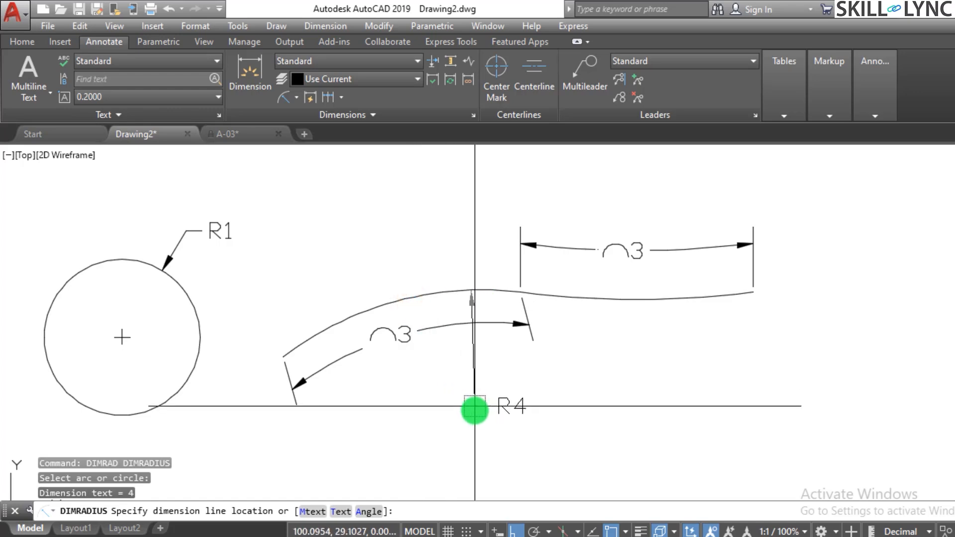
pyautogui.click(462, 416)
# Add a radius dimension to the right arc, placing its text above the arc length dimension.
pyautogui.press('Return')
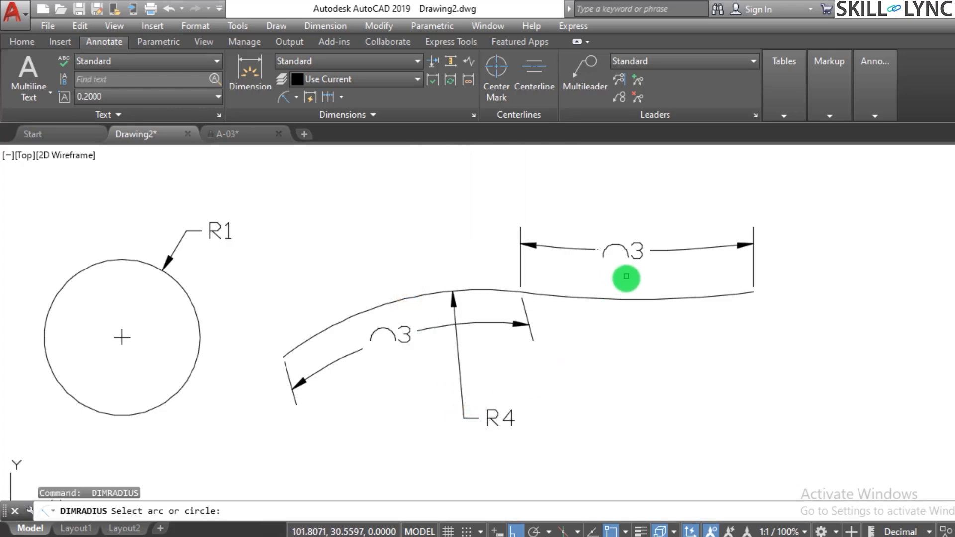
pyautogui.click(659, 301)
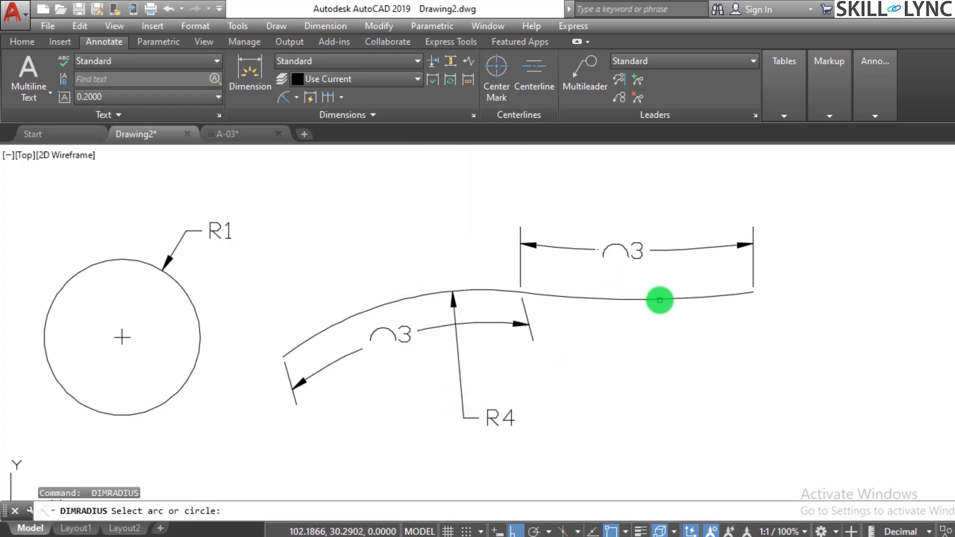
pyautogui.click(667, 167)
pyautogui.scroll(-3, 537, 283)
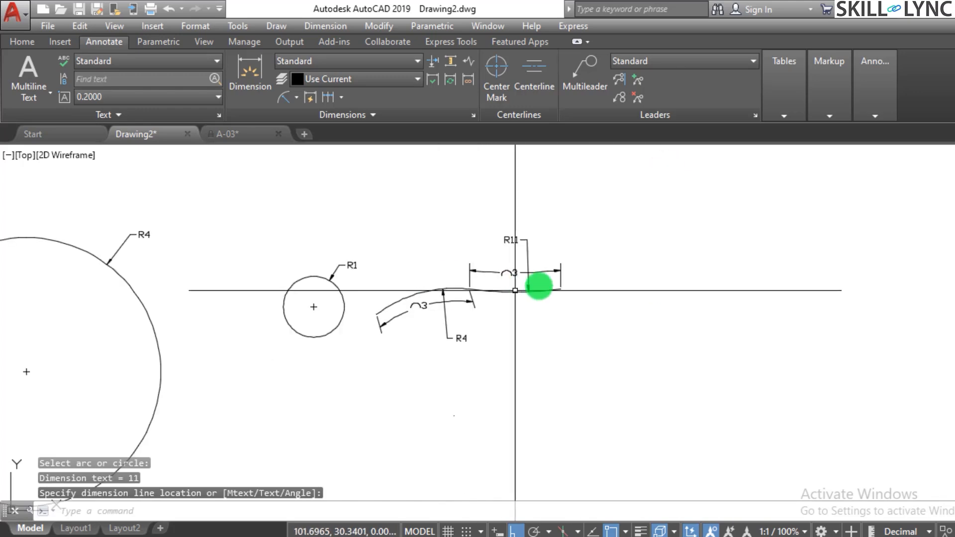
# Erase the arc length dimension above the right arc.
pyautogui.scroll(3, 532, 266)
pyautogui.click(529, 272)
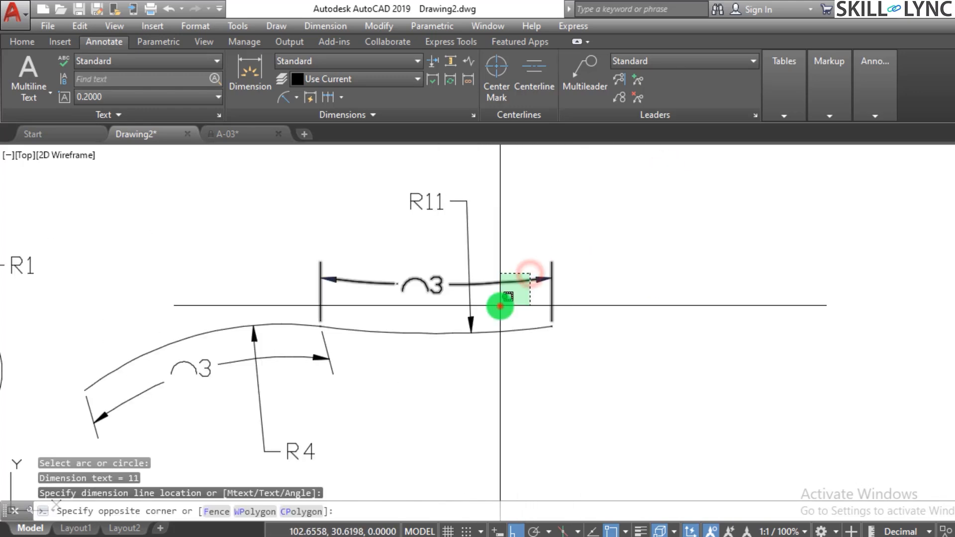
pyautogui.click(507, 298)
pyautogui.write('e')
pyautogui.press('Return')
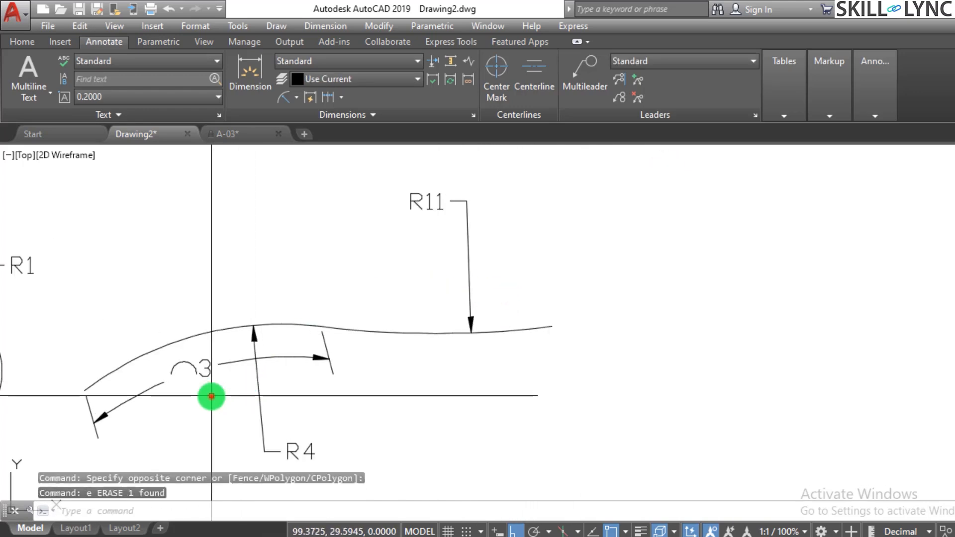
# Erase the arc length dimension below the left arc.
pyautogui.click(211, 395)
pyautogui.click(198, 368)
pyautogui.write('e')
pyautogui.press('Return')
pyautogui.scroll(-3, 495, 390)
pyautogui.scroll(2, 495, 391)
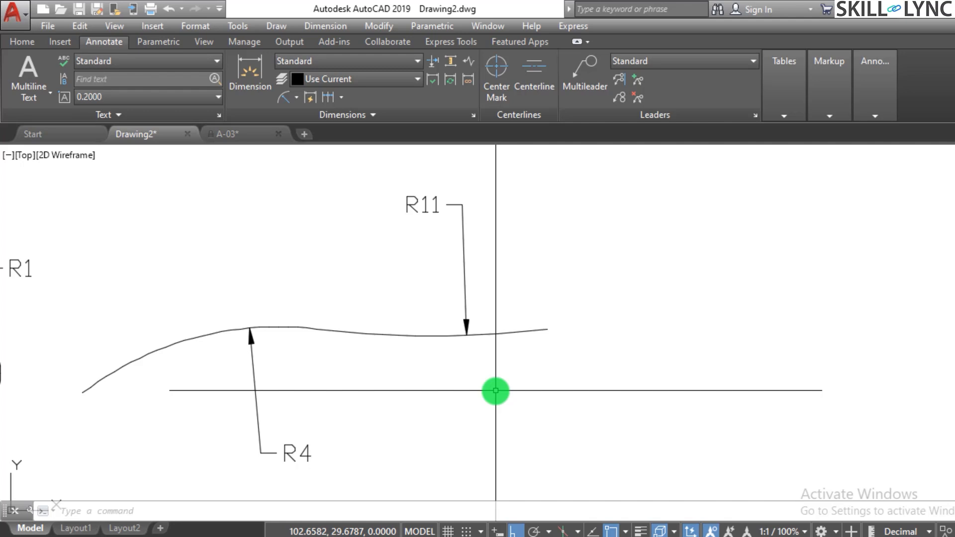
# Draw a vertical line beyond the joined arcs and a horizontal line running right from its upper end to form a corner.
pyautogui.write('l')
pyautogui.press('Return')
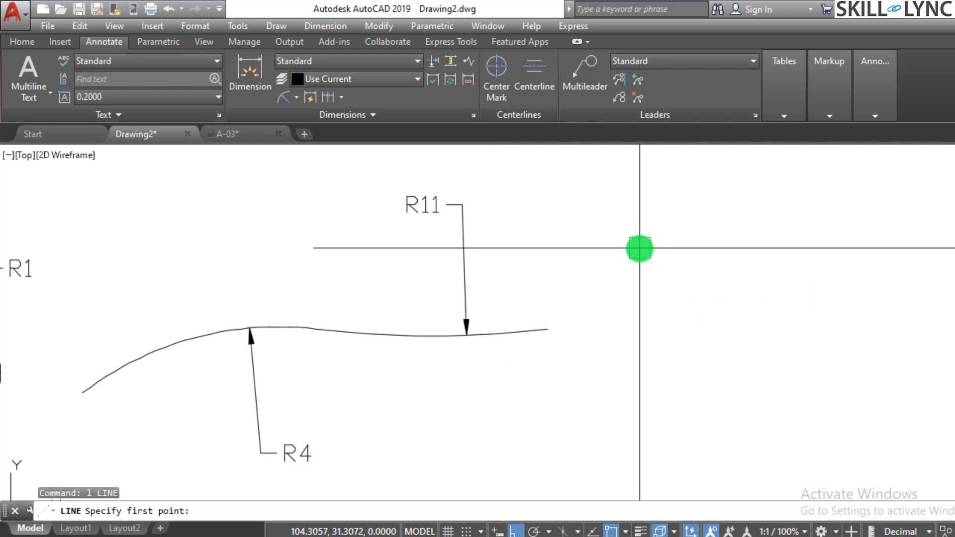
pyautogui.click(639, 249)
pyautogui.click(637, 401)
pyautogui.press('Escape')
pyautogui.press('Return')
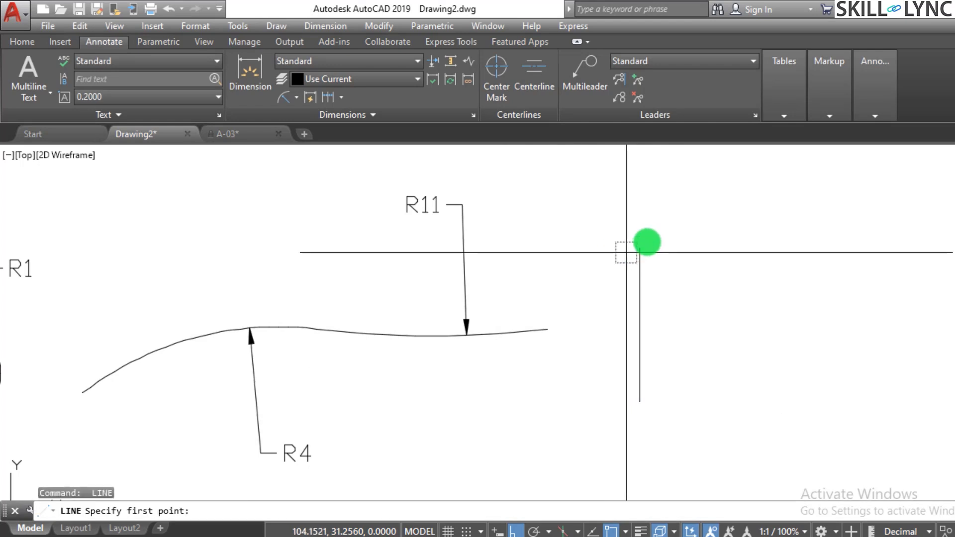
pyautogui.click(639, 247)
pyautogui.click(858, 229)
pyautogui.scroll(2, 840, 225)
pyautogui.press('Escape')
pyautogui.press('Escape')
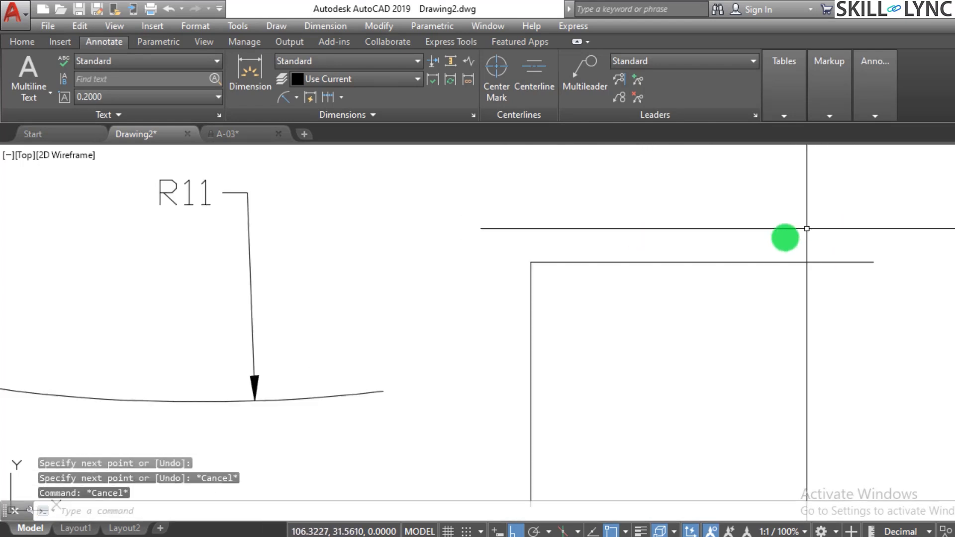
# Fillet the corner between the vertical and horizontal lines with a radius of 1.25.
pyautogui.write('f')
pyautogui.press('Return')
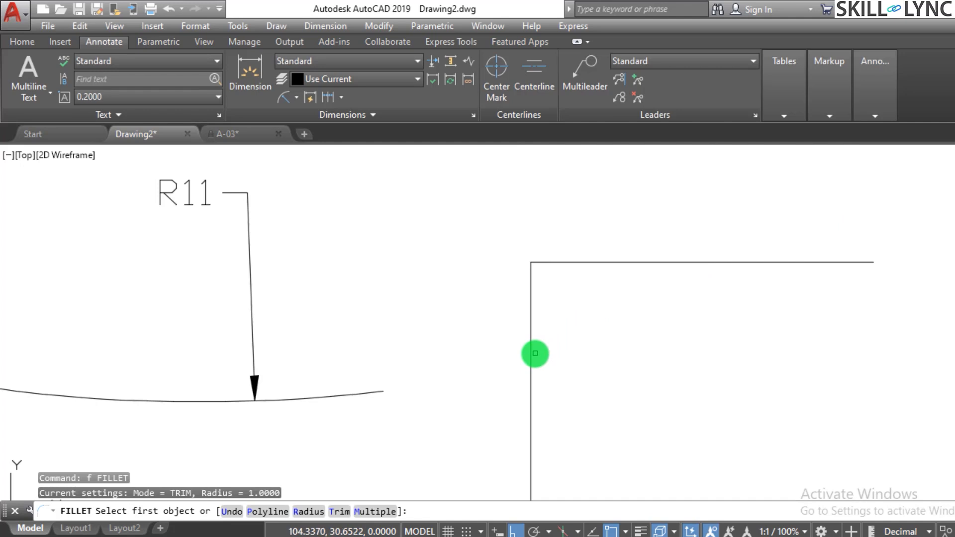
pyautogui.write('r')
pyautogui.press('Return')
pyautogui.write('1.25')
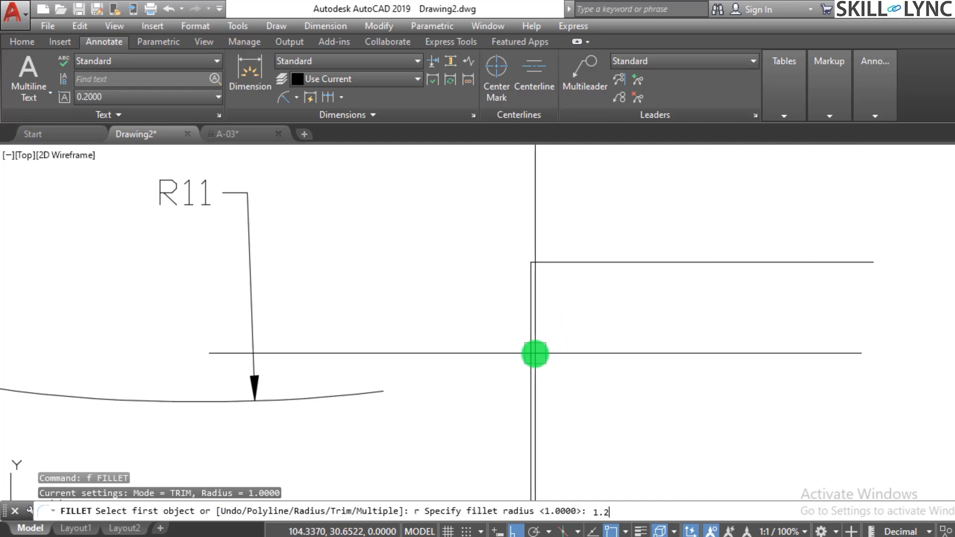
pyautogui.press('Return')
pyautogui.click(532, 352)
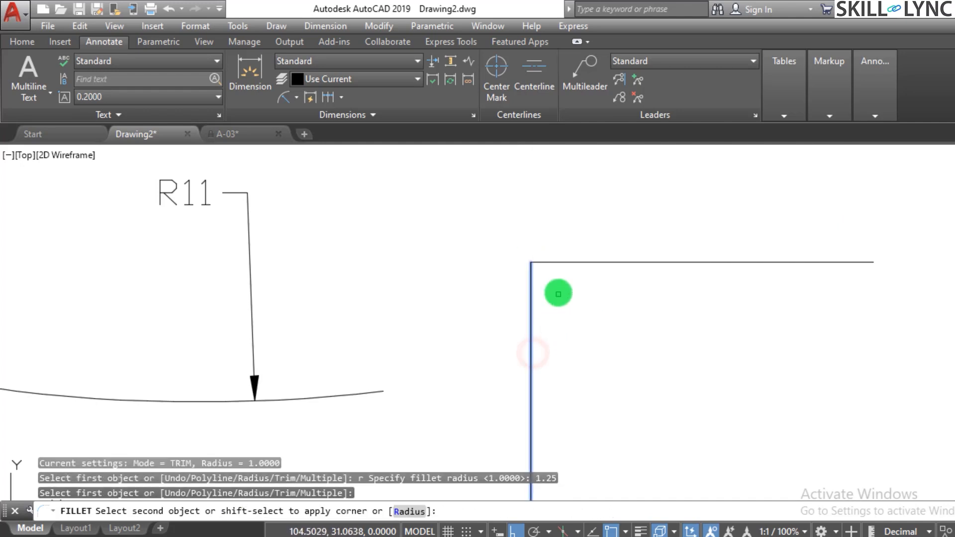
pyautogui.click(572, 262)
pyautogui.scroll(-2, 594, 303)
pyautogui.press('Escape')
pyautogui.scroll(-1, 577, 294)
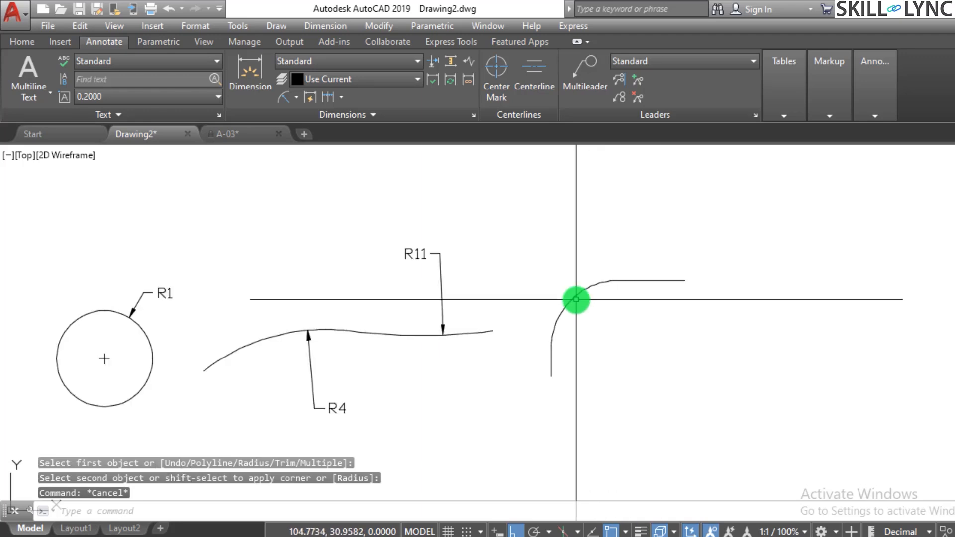
# Add a radius dimension to the filleted corner with DIMRAD, placing its text inside the curve.
pyautogui.scroll(1, 650, 303)
pyautogui.scroll(2, 654, 303)
pyautogui.scroll(-1, 655, 303)
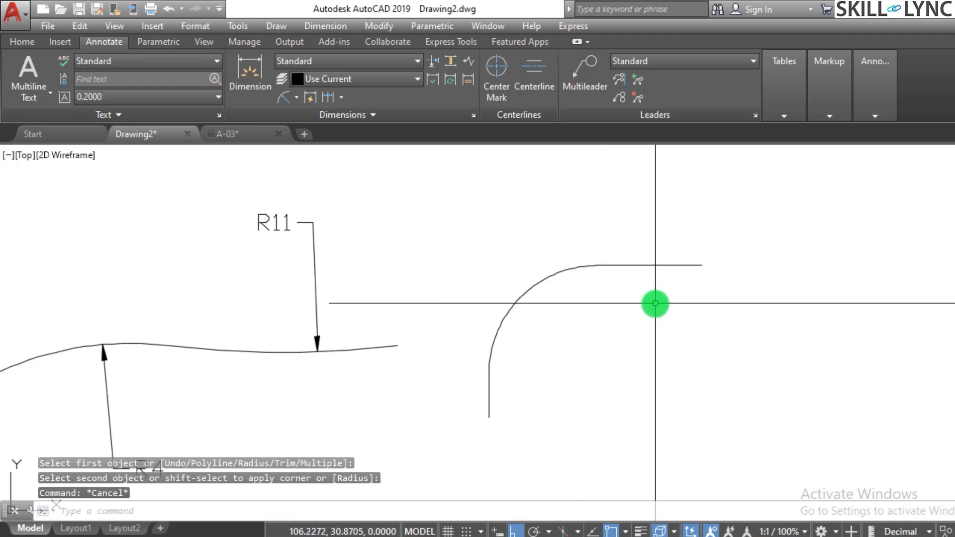
pyautogui.scroll(1, 654, 303)
pyautogui.press('Escape')
pyautogui.press('Escape')
pyautogui.write('dimrad')
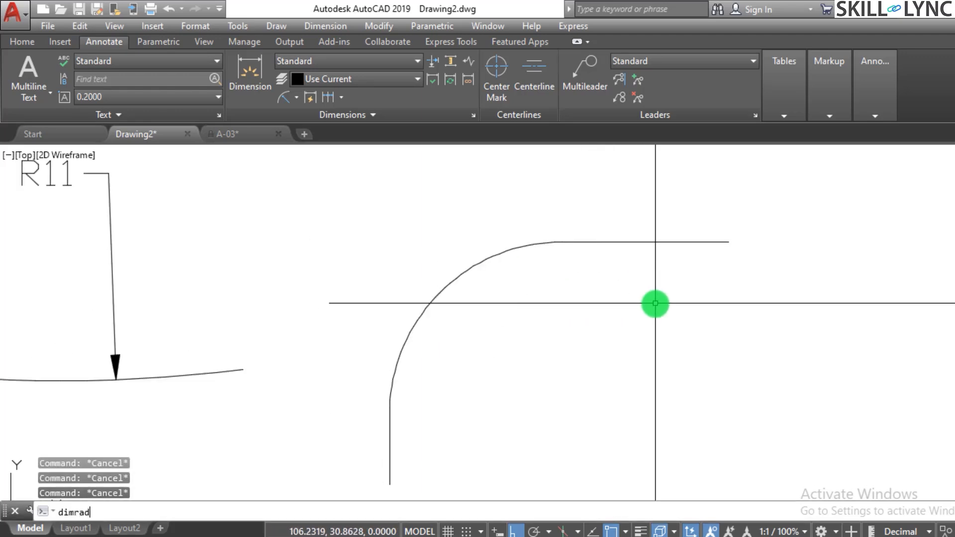
pyautogui.press('Return')
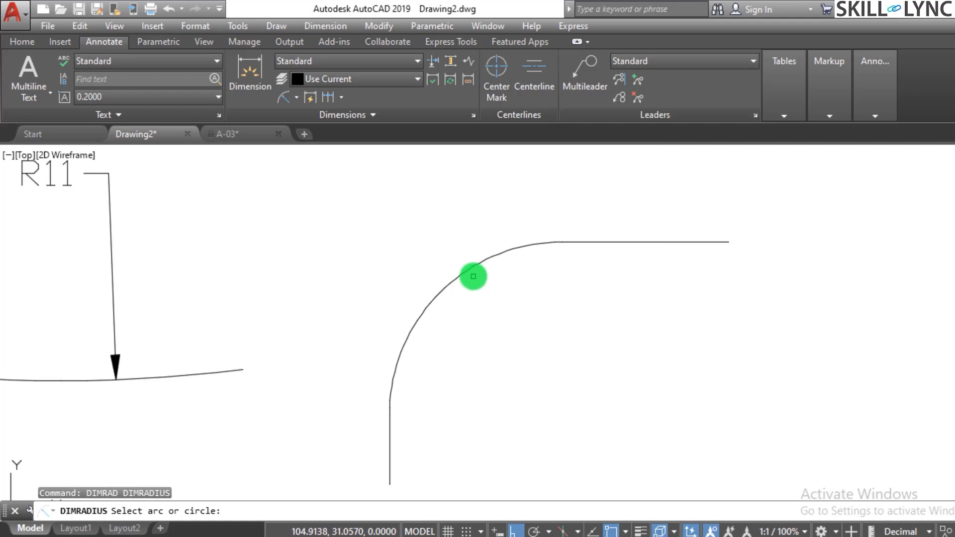
pyautogui.click(472, 268)
pyautogui.click(513, 347)
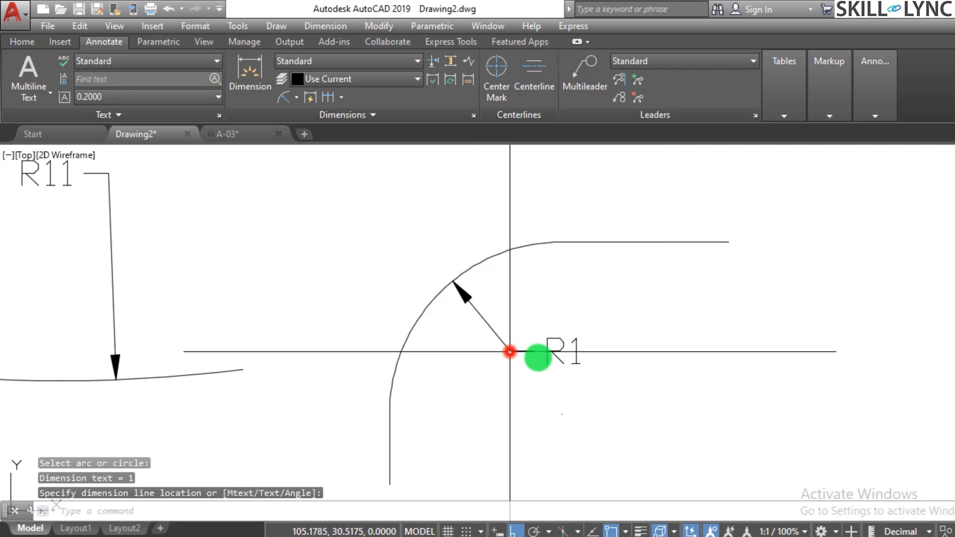
pyautogui.scroll(-2, 673, 351)
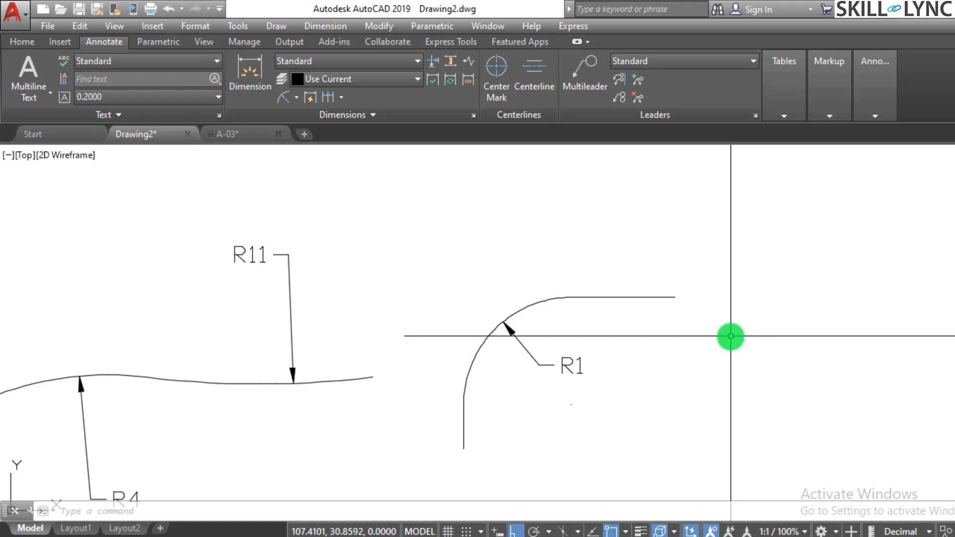
# Draw a circle with a radius of about 0.54 above the filleted corner's horizontal line.
pyautogui.scroll(-2, 570, 203)
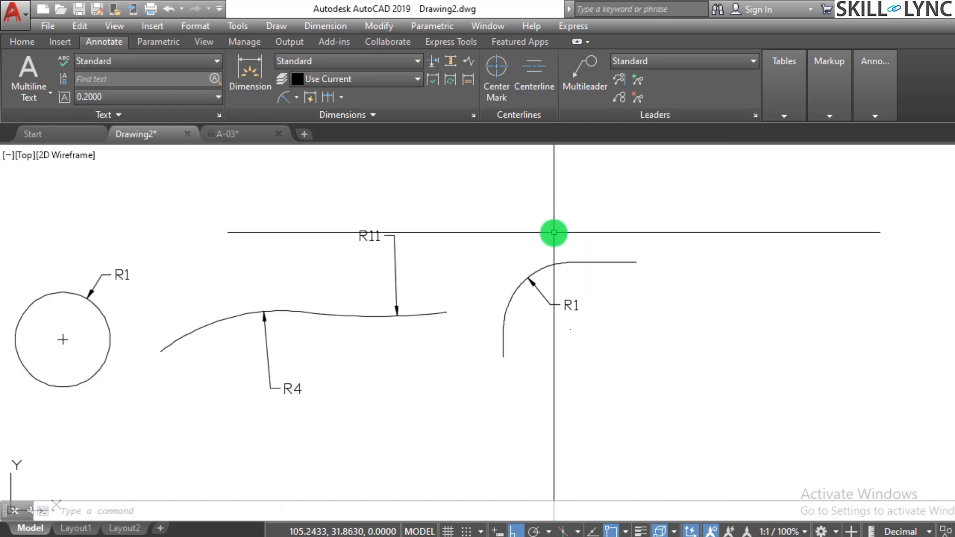
pyautogui.scroll(2, 614, 213)
pyautogui.scroll(2, 615, 212)
pyautogui.write('c')
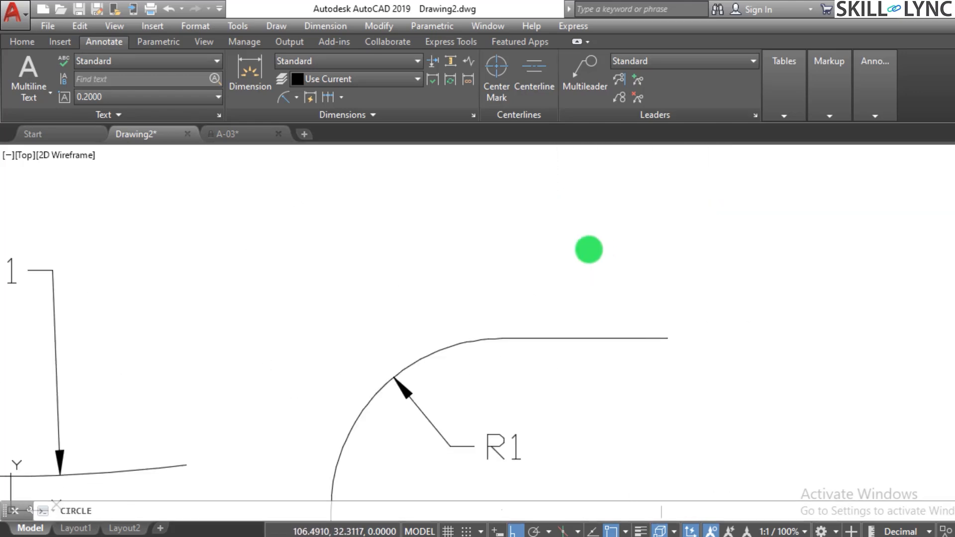
pyautogui.press('Return')
pyautogui.click(657, 191)
pyautogui.press('Escape')
pyautogui.scroll(-3, 653, 263)
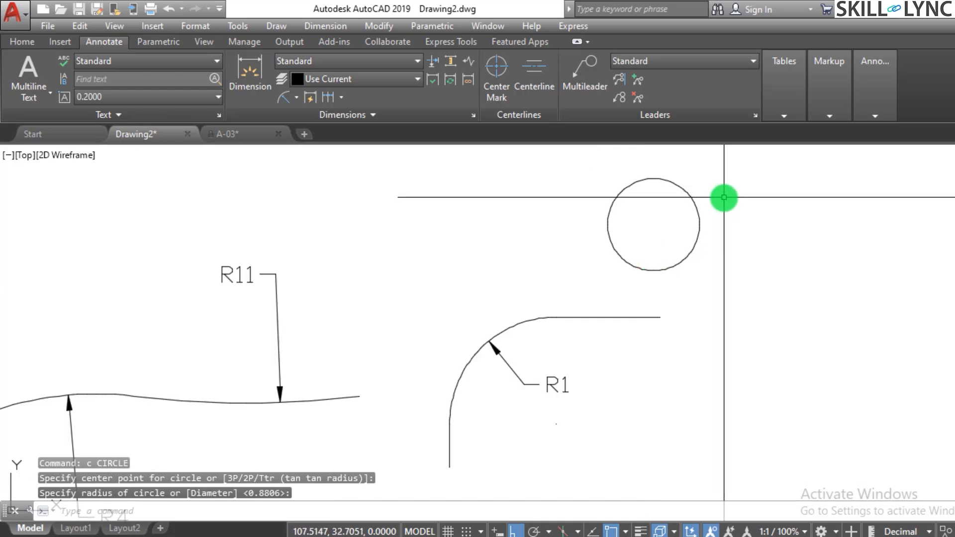
# Add a diameter dimension to the new circle with DIMDIA, placing its text outside to the upper right.
pyautogui.scroll(1, 724, 198)
pyautogui.press('Escape')
pyautogui.press('Escape')
pyautogui.write('DIMdia')
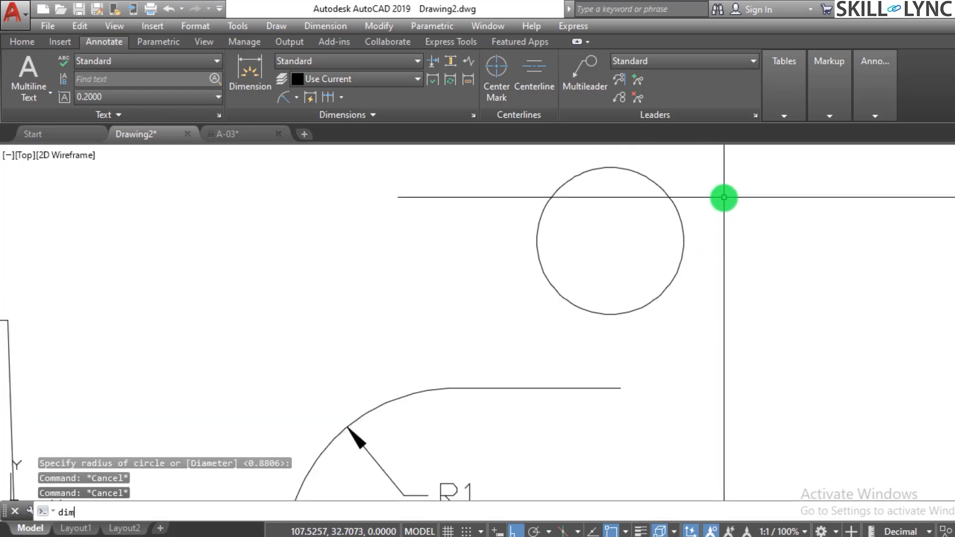
pyautogui.press('Return')
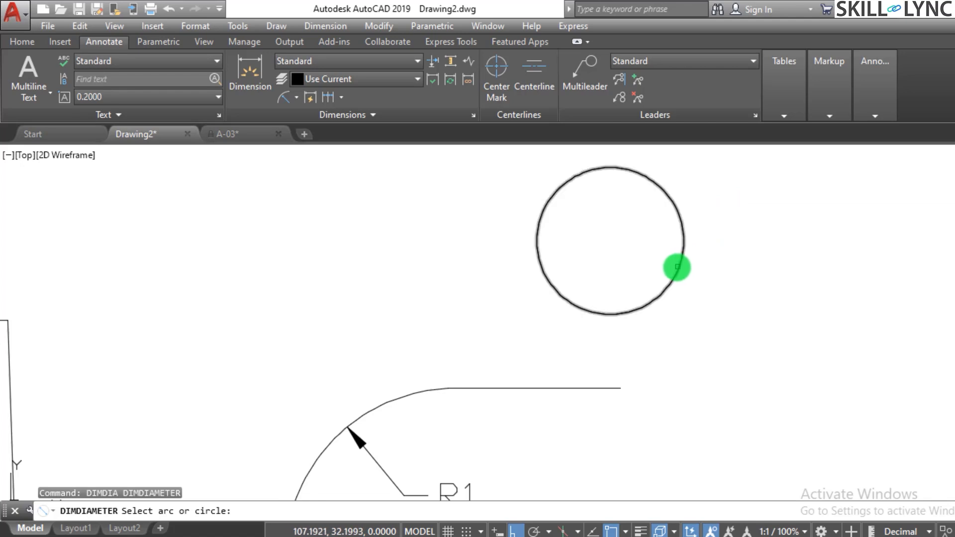
pyautogui.click(680, 266)
pyautogui.click(755, 198)
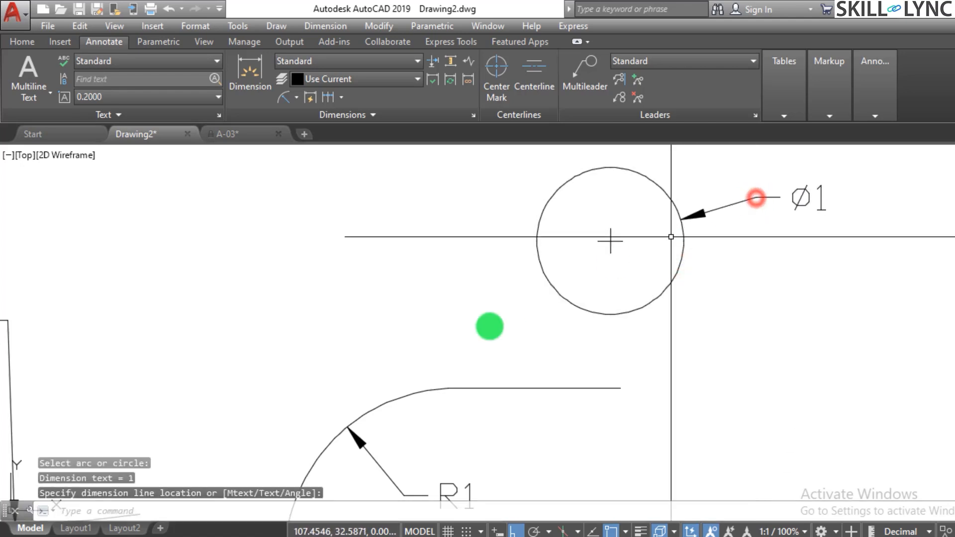
# Add a diameter dimension to the fillet arc, placing its text outside the curve to the upper left.
pyautogui.press('Return')
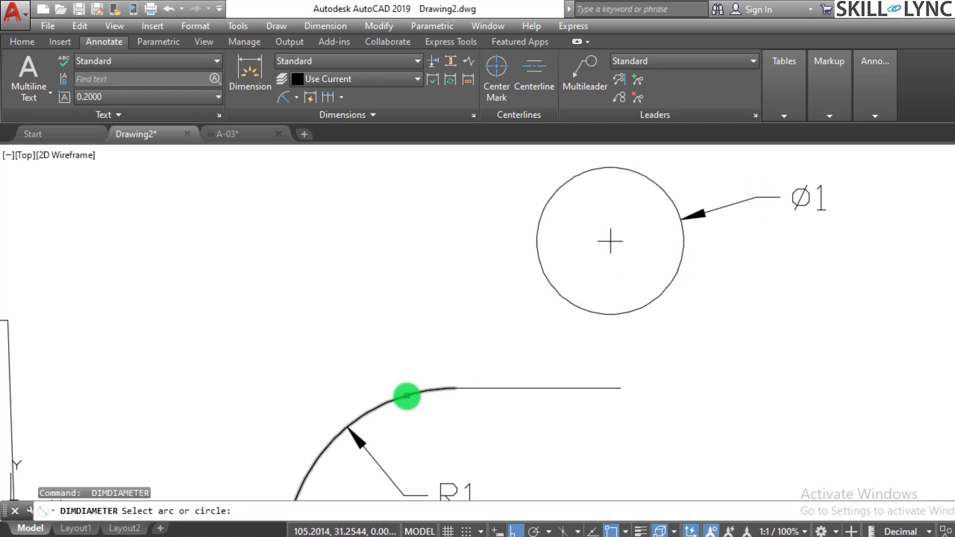
pyautogui.click(407, 396)
pyautogui.click(326, 310)
pyautogui.scroll(-2, 518, 292)
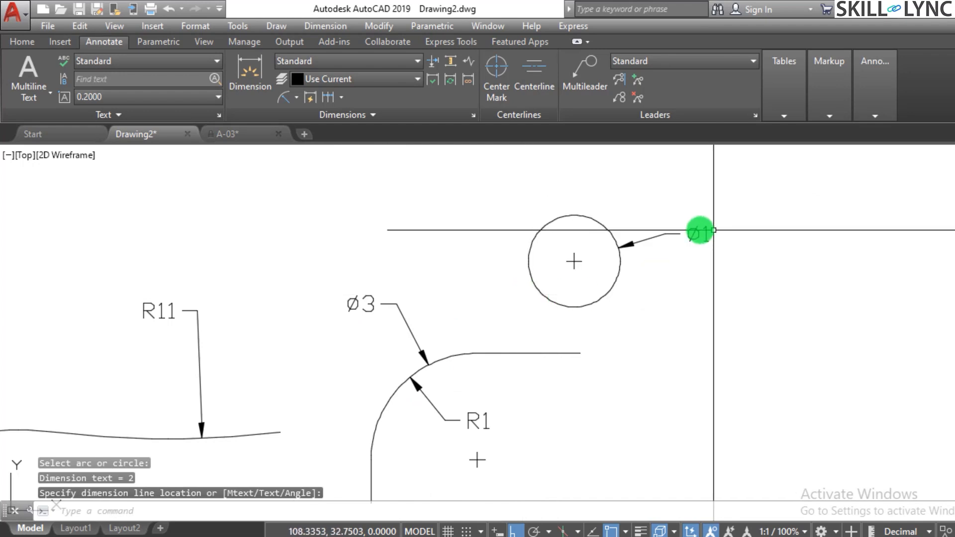
# Add a second diameter dimension to the circle above the fillet with DIMDIA, placing its text outside to the upper left.
pyautogui.scroll(3, 658, 230)
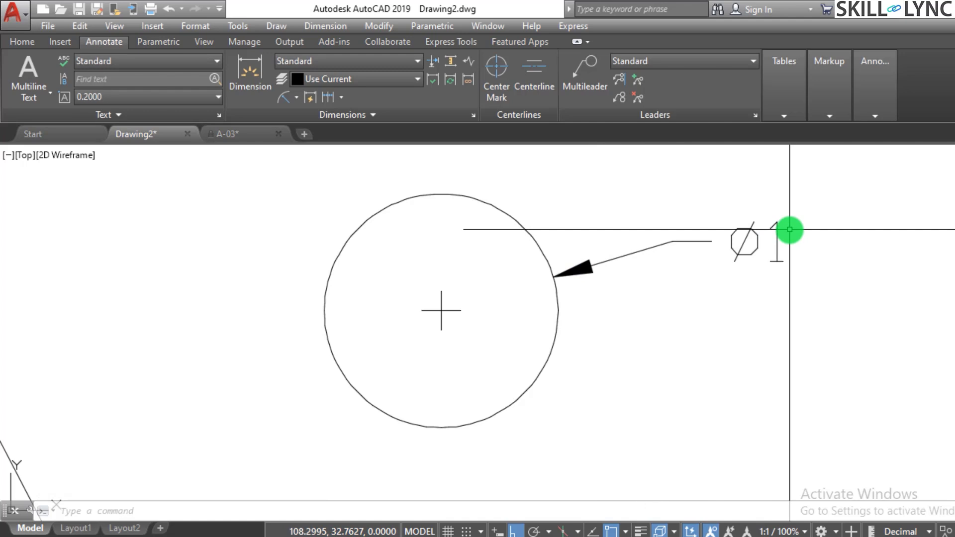
pyautogui.scroll(-2, 789, 229)
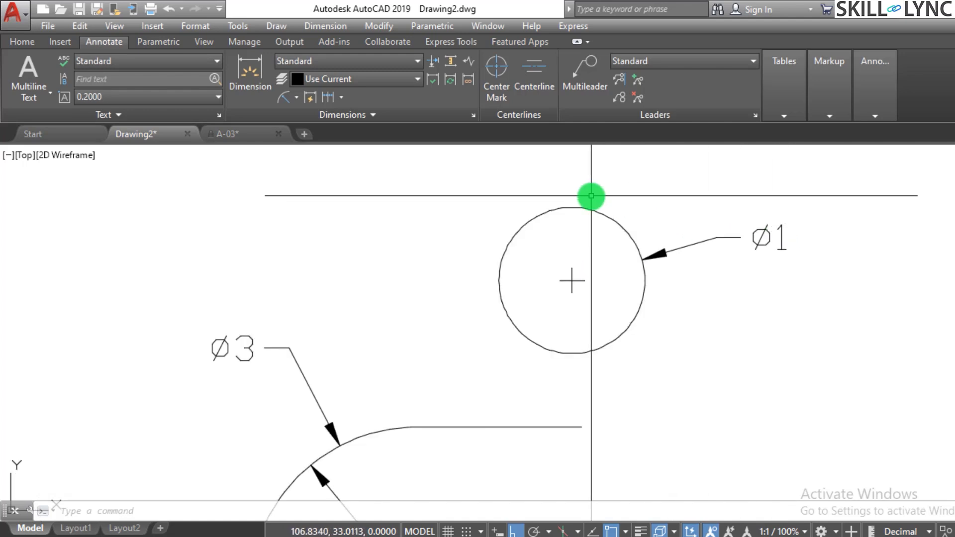
pyautogui.write('dimdia')
pyautogui.press('Return')
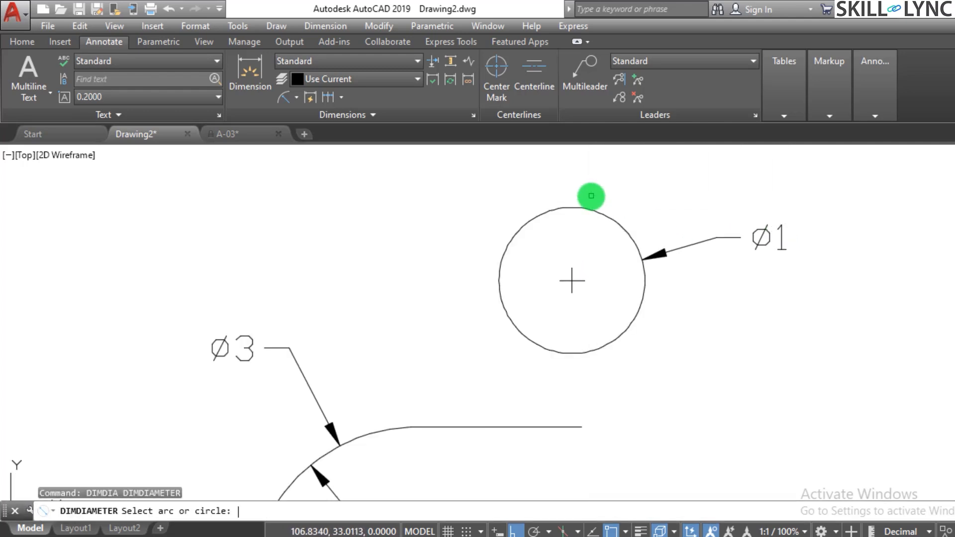
pyautogui.click(560, 207)
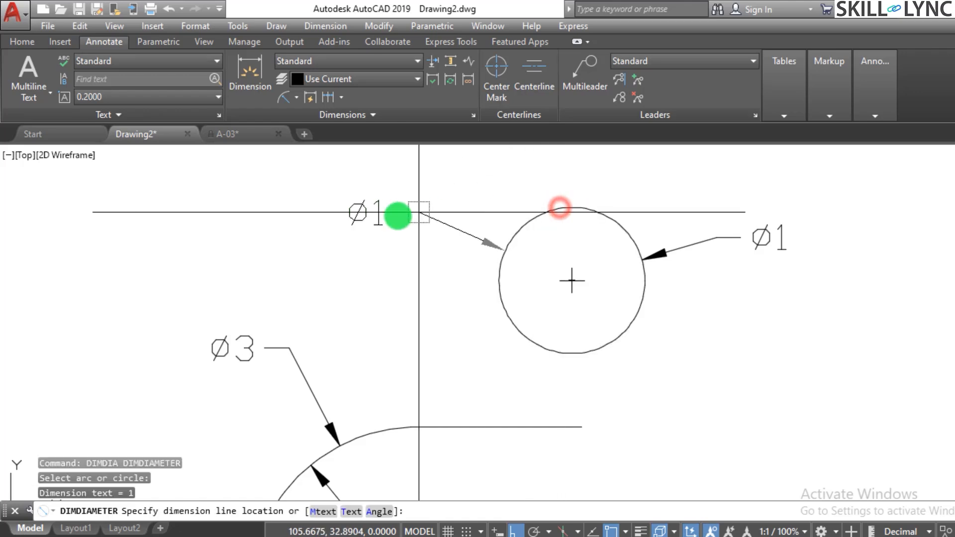
# Draw a slightly smaller circle to the upper right of the circle that has two diameter dimensions.
pyautogui.scroll(-2, 421, 238)
pyautogui.scroll(2, 650, 232)
pyautogui.write('c')
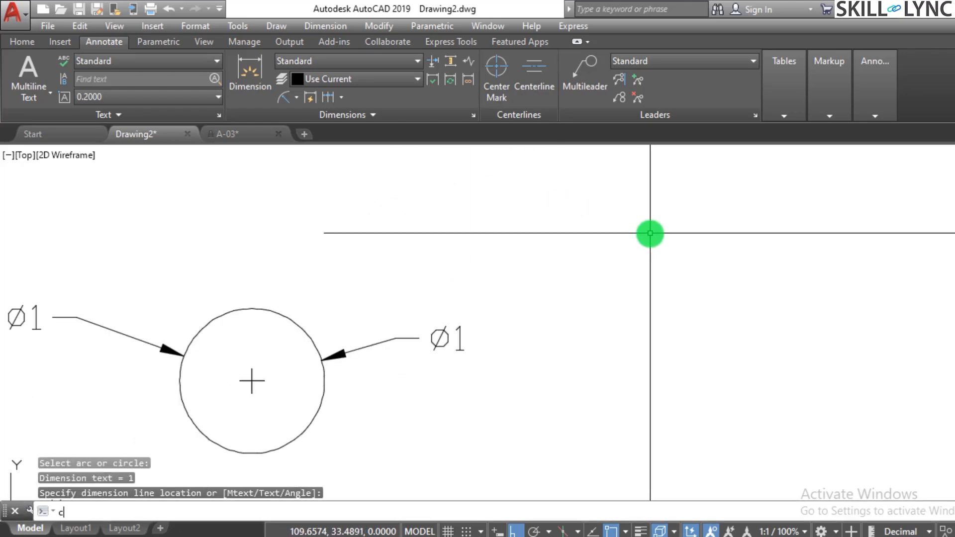
pyautogui.press('Return')
pyautogui.click(646, 239)
pyautogui.click(603, 298)
pyautogui.press('Escape')
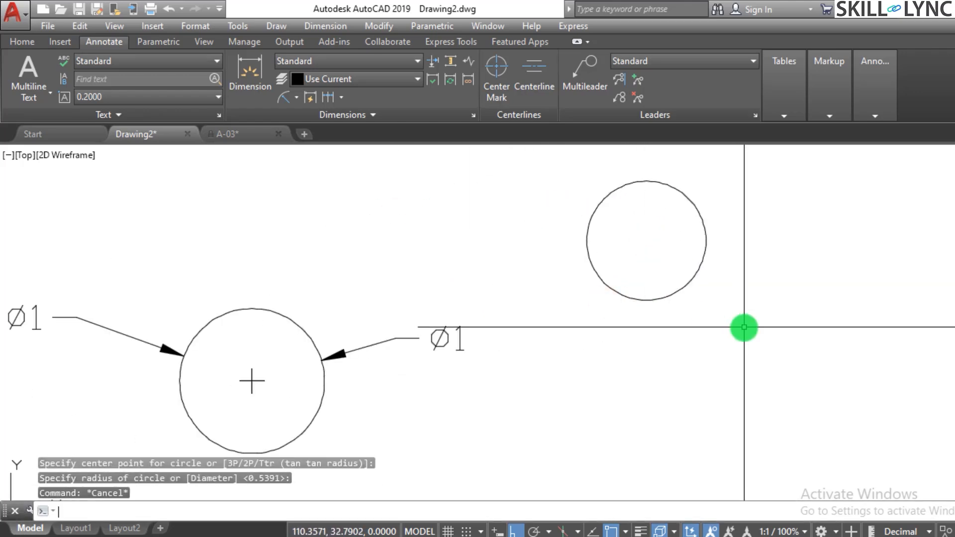
# Add a diameter dimension to the smaller circle with DIMDIA, placing its text to the lower right.
pyautogui.write('dimdia')
pyautogui.press('Return')
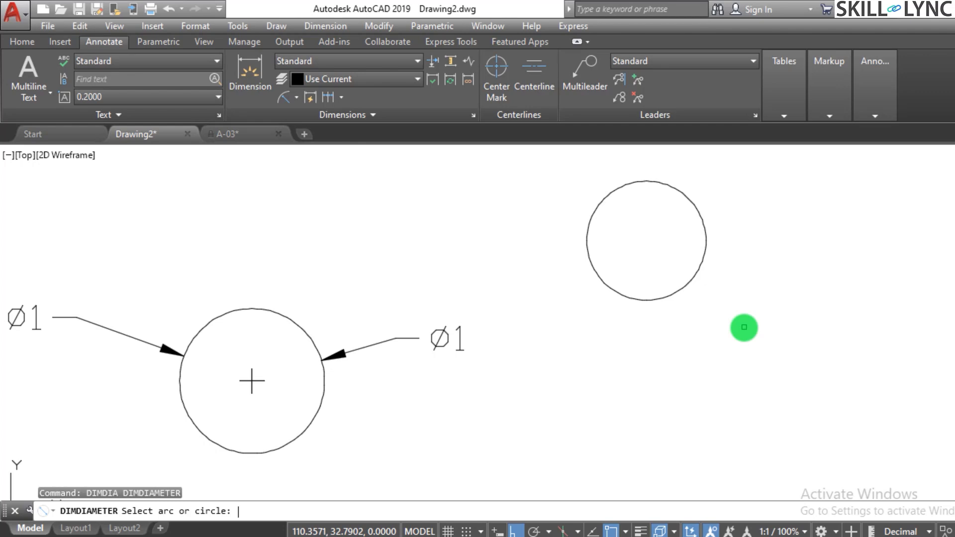
pyautogui.click(664, 298)
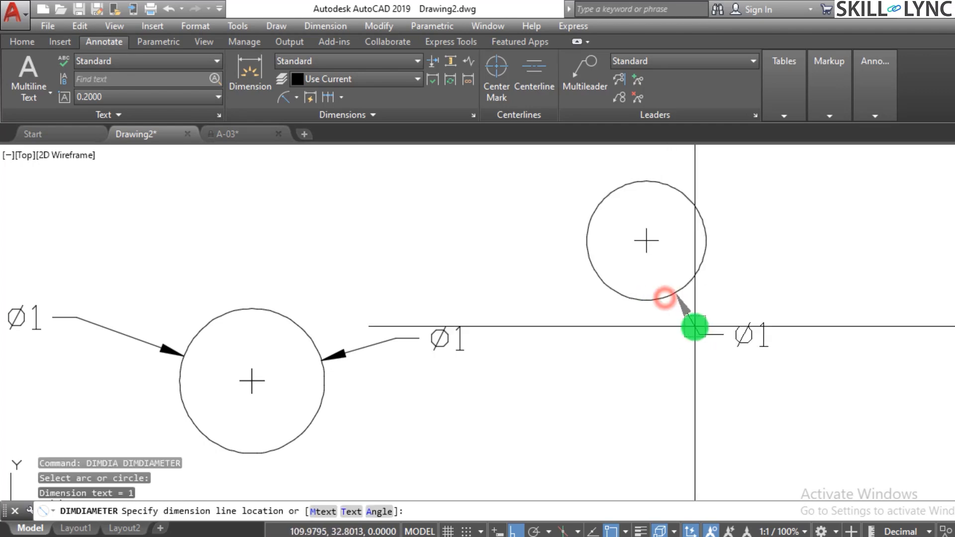
pyautogui.click(703, 340)
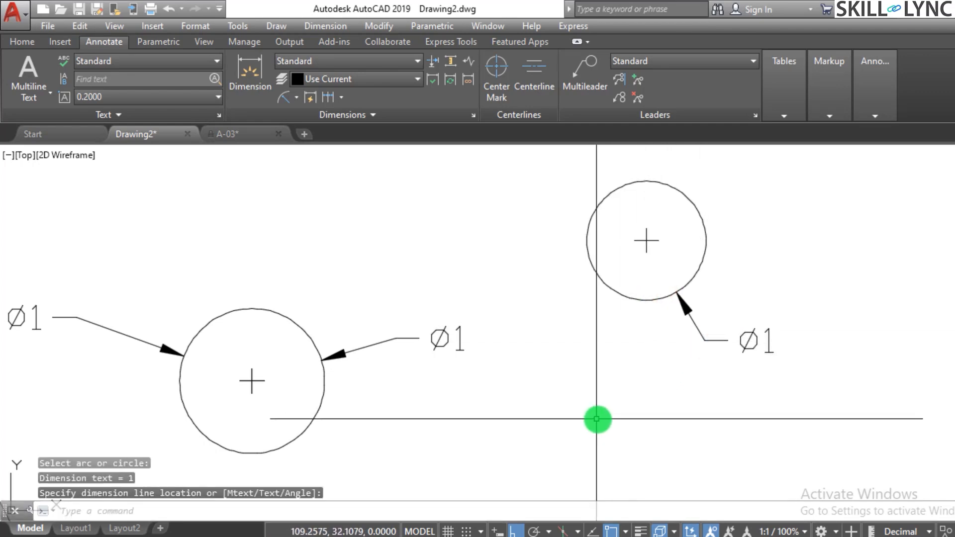
pyautogui.scroll(-2, 596, 419)
pyautogui.scroll(2, 704, 276)
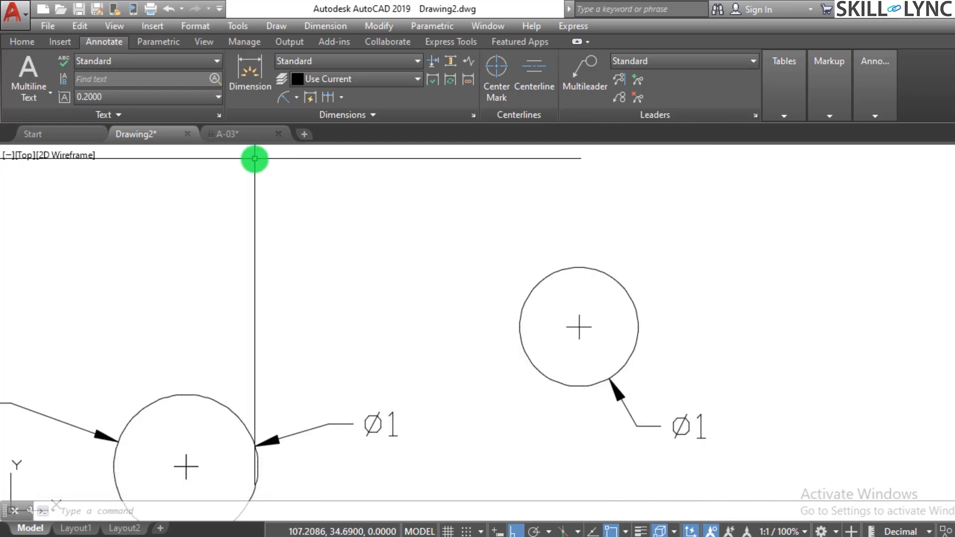
pyautogui.click(296, 98)
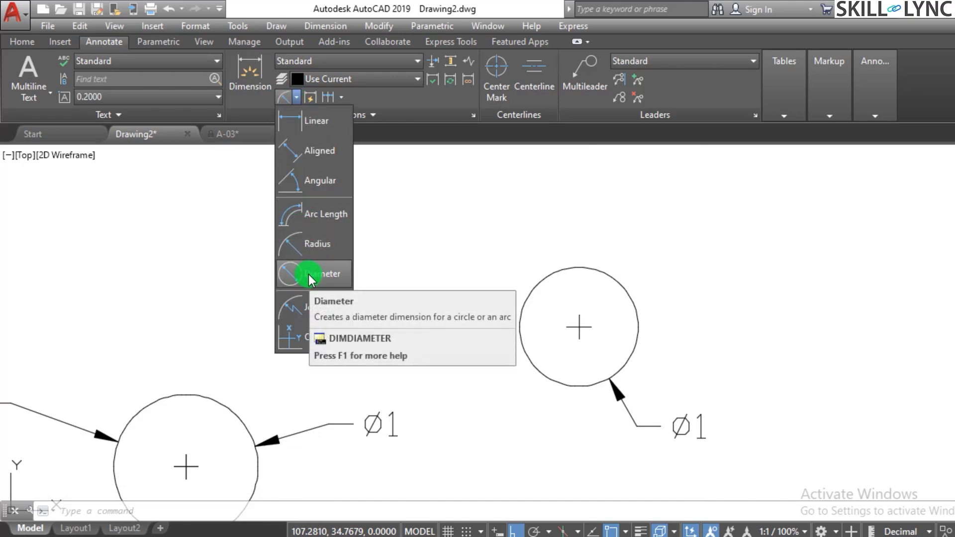
pyautogui.click(500, 411)
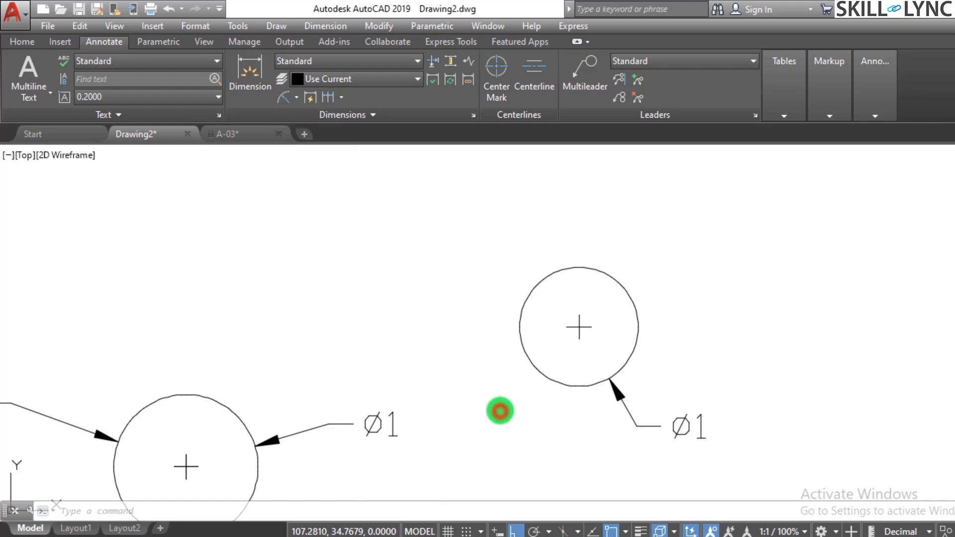
pyautogui.scroll(-5, 503, 410)
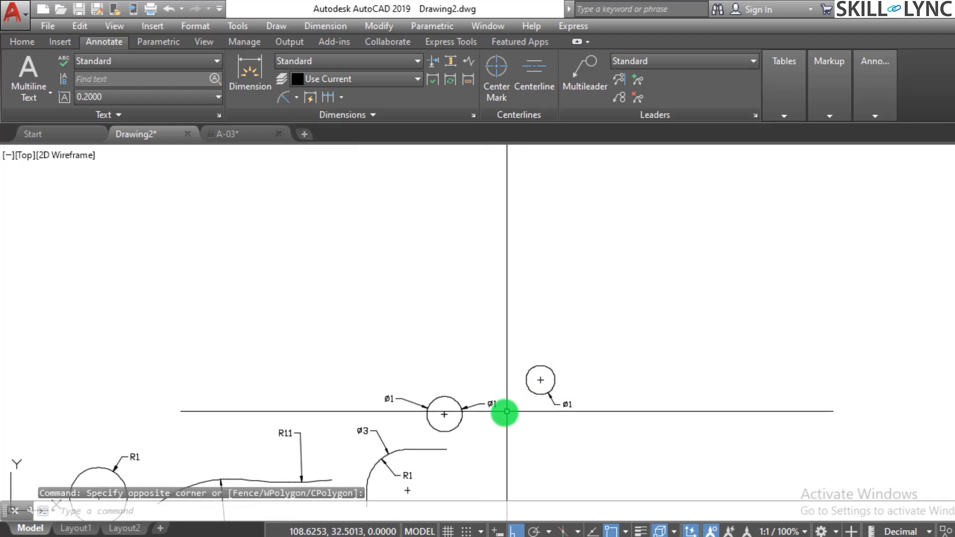
pyautogui.scroll(5, 502, 382)
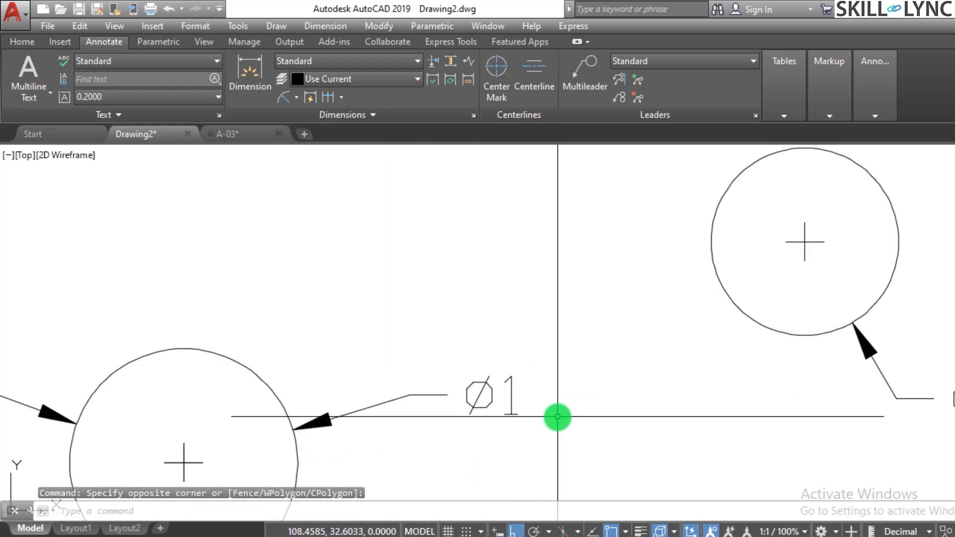
# Override the larger circle's right-hand diameter dimension text with %%c30 so it reads Ø30.
pyautogui.write('ed')
pyautogui.press('Return')
pyautogui.click(511, 403)
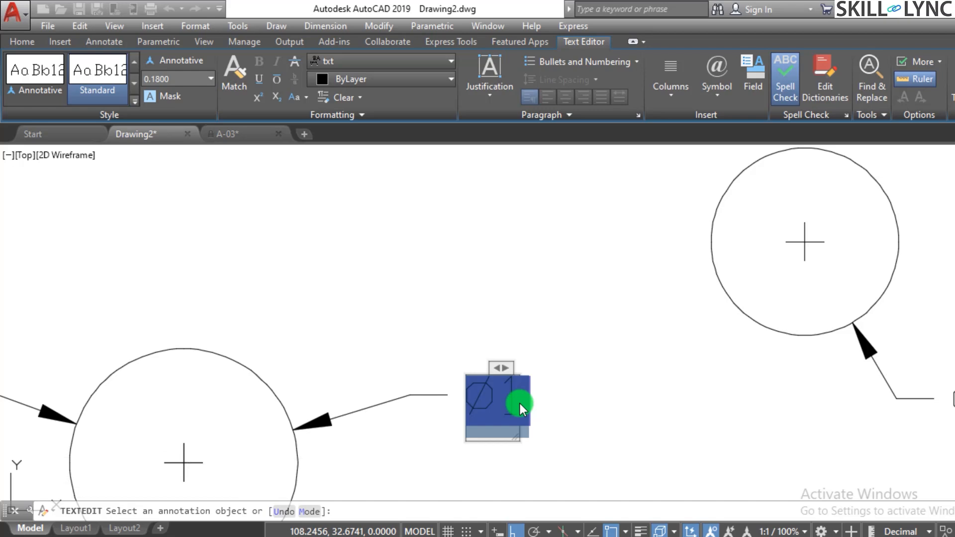
pyautogui.press('Delete')
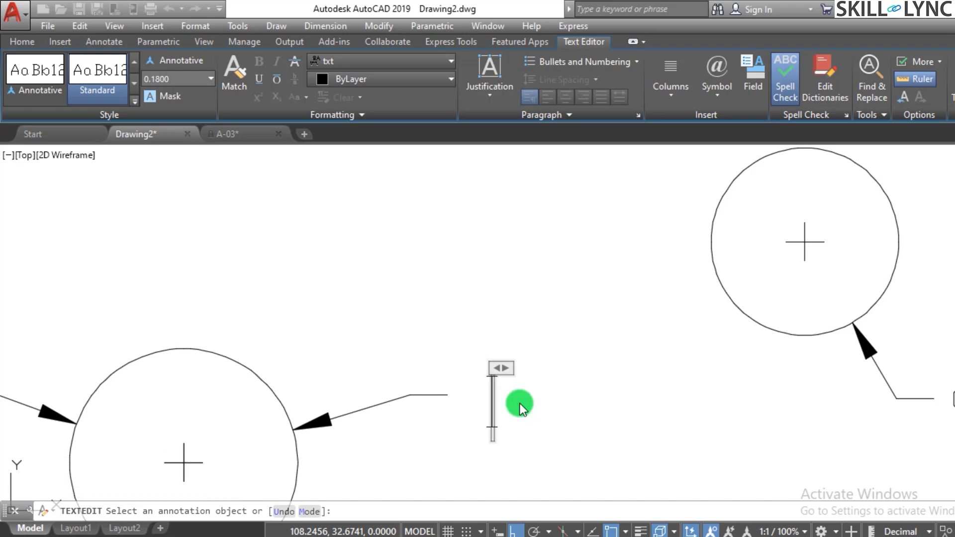
pyautogui.write('%%c')
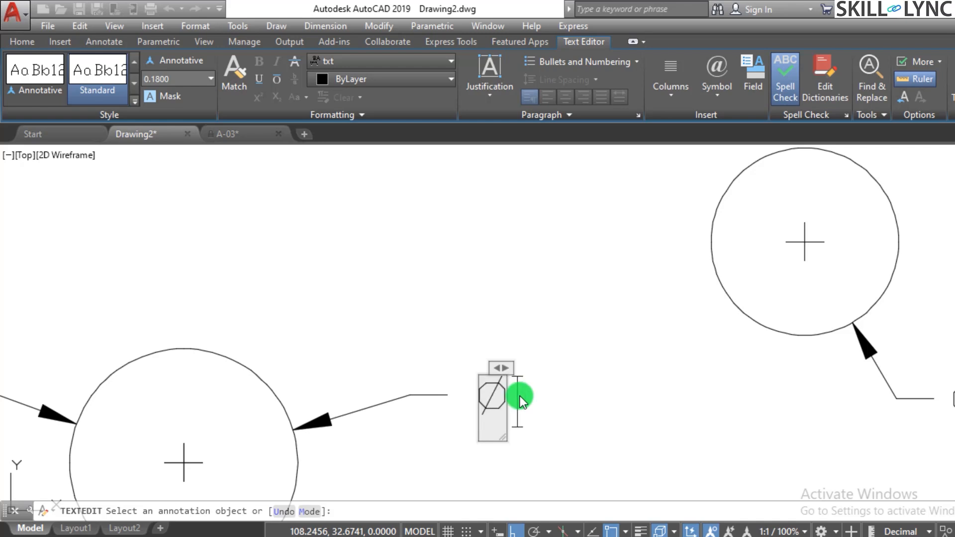
pyautogui.write('30')
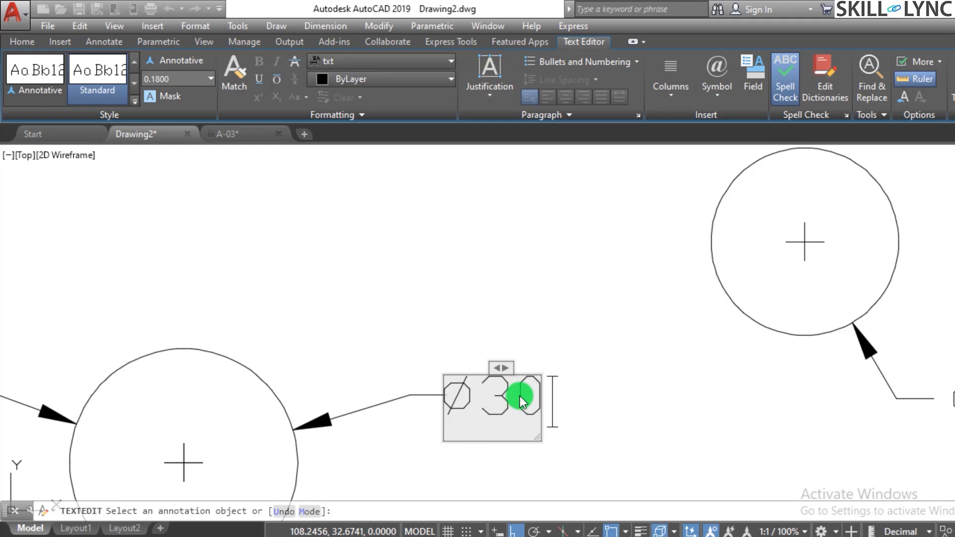
pyautogui.click(550, 379)
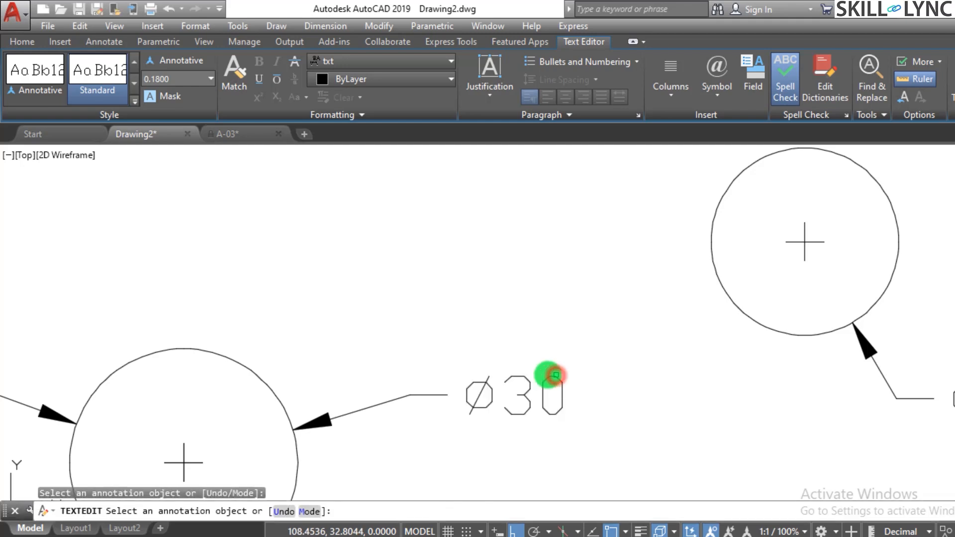
# Override the smaller circle's diameter dimension text with %%c45 to read Ø45, and finish text editing.
pyautogui.scroll(-2, 384, 362)
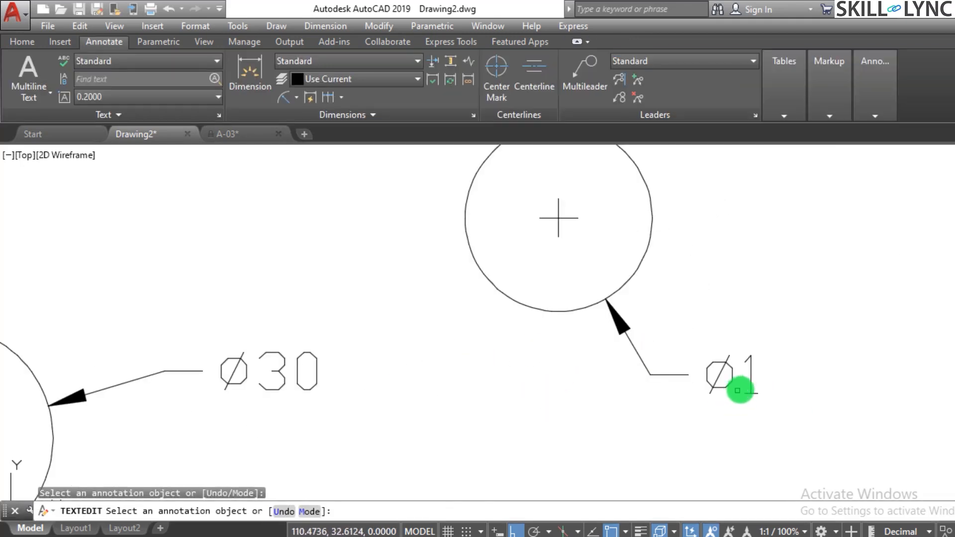
pyautogui.click(746, 387)
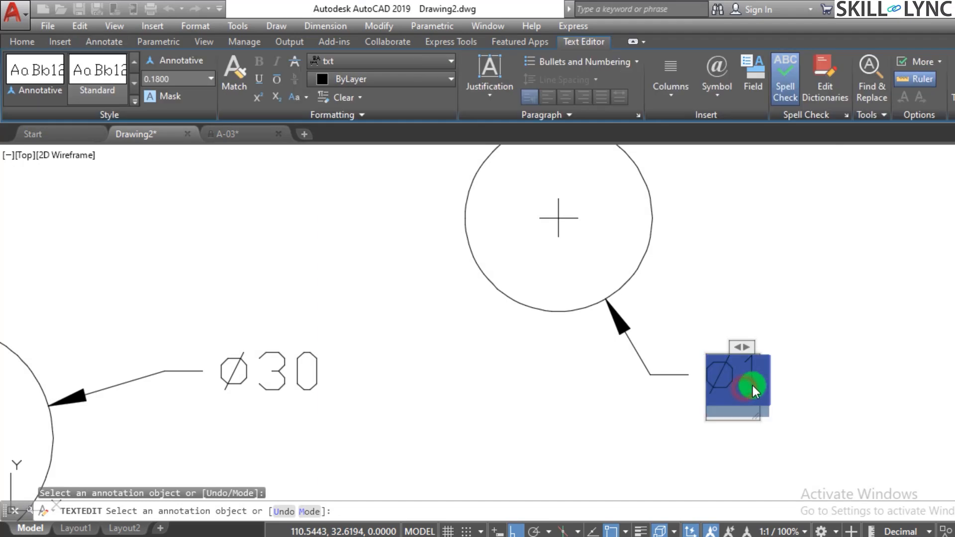
pyautogui.press('Delete')
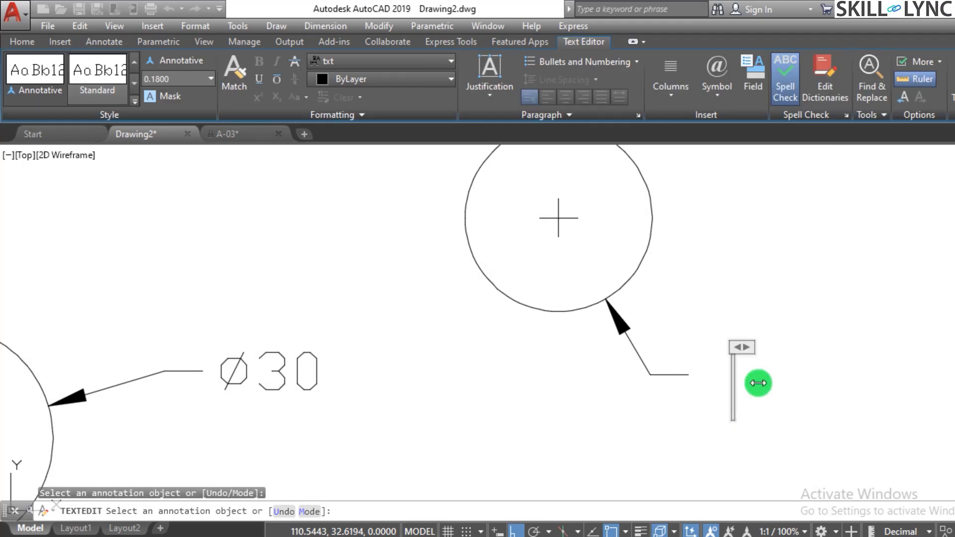
pyautogui.write('%%')
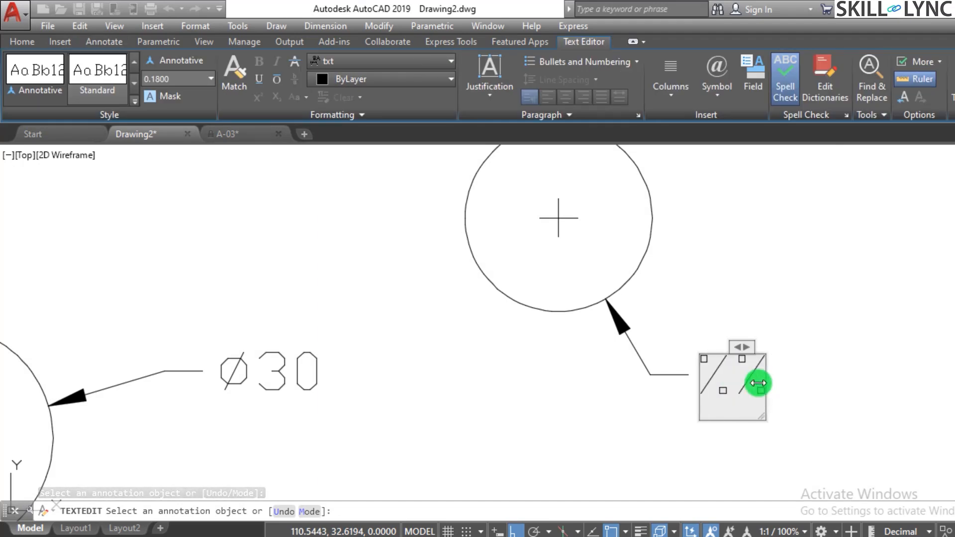
pyautogui.write('c')
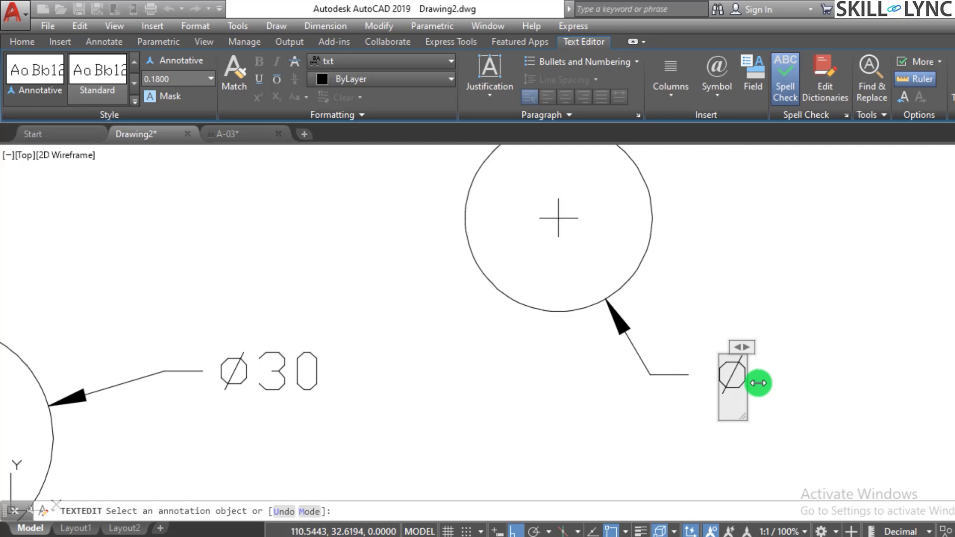
pyautogui.write('45')
pyautogui.press('Return')
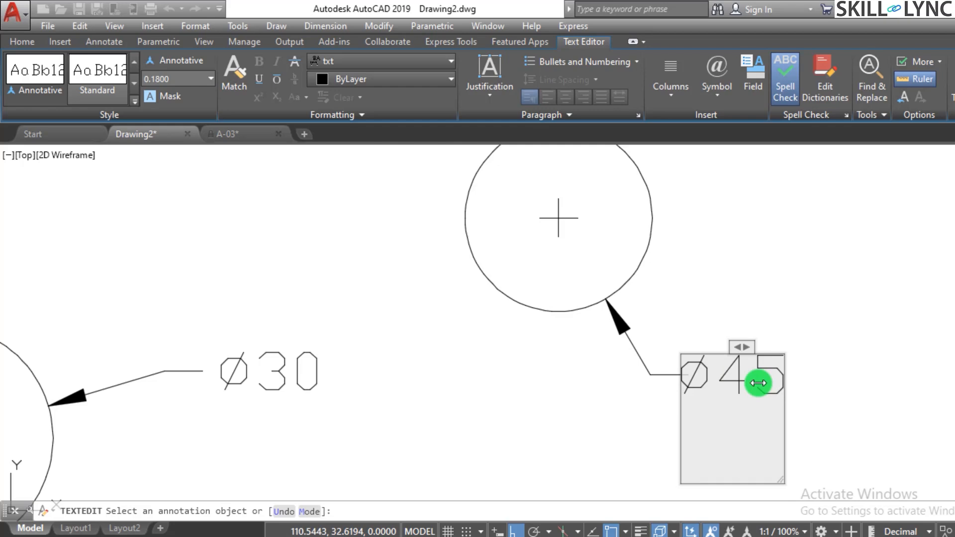
pyautogui.click(802, 317)
pyautogui.press('Escape')
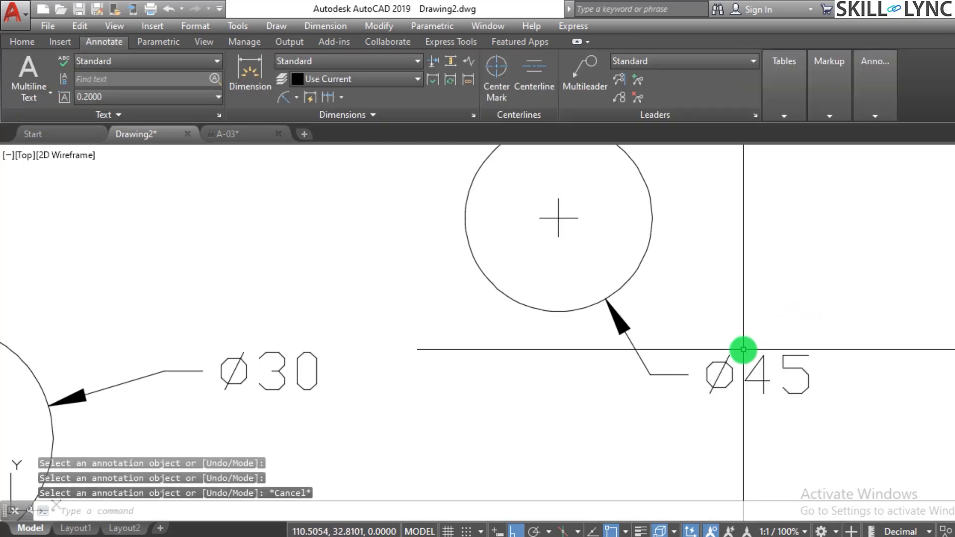
# Erase the smaller circle together with its Ø45 diameter dimension.
pyautogui.scroll(-7, 544, 321)
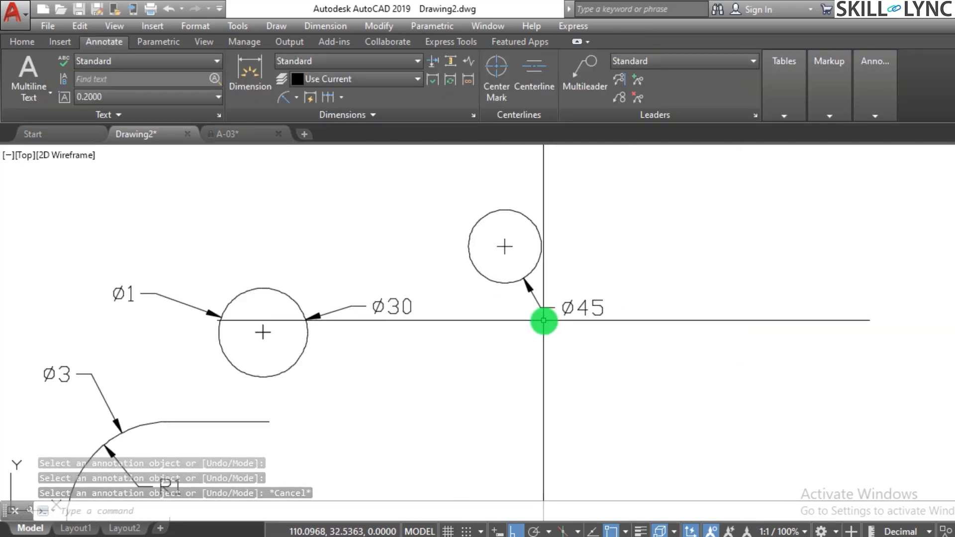
pyautogui.scroll(4, 581, 325)
pyautogui.click(580, 324)
pyautogui.click(486, 254)
pyautogui.click(553, 339)
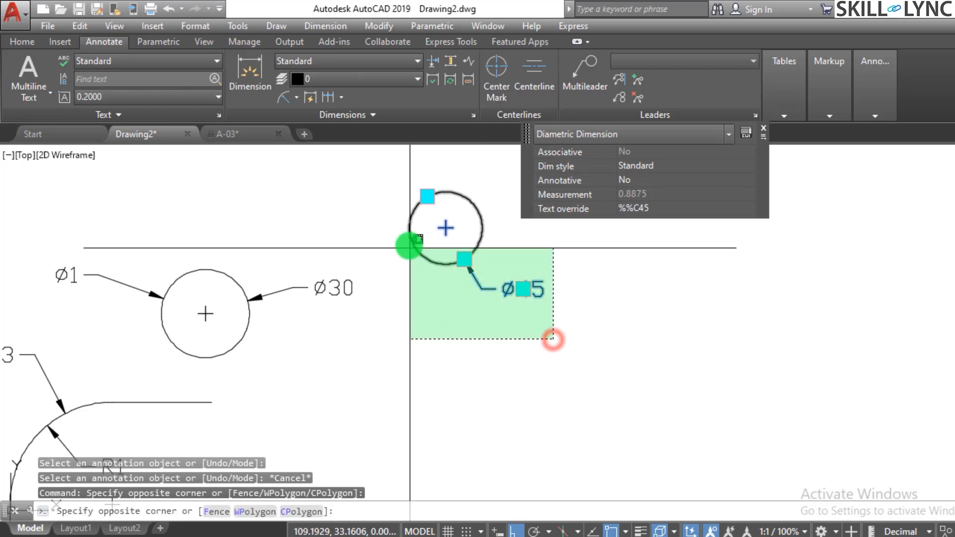
pyautogui.click(409, 184)
pyautogui.write('e')
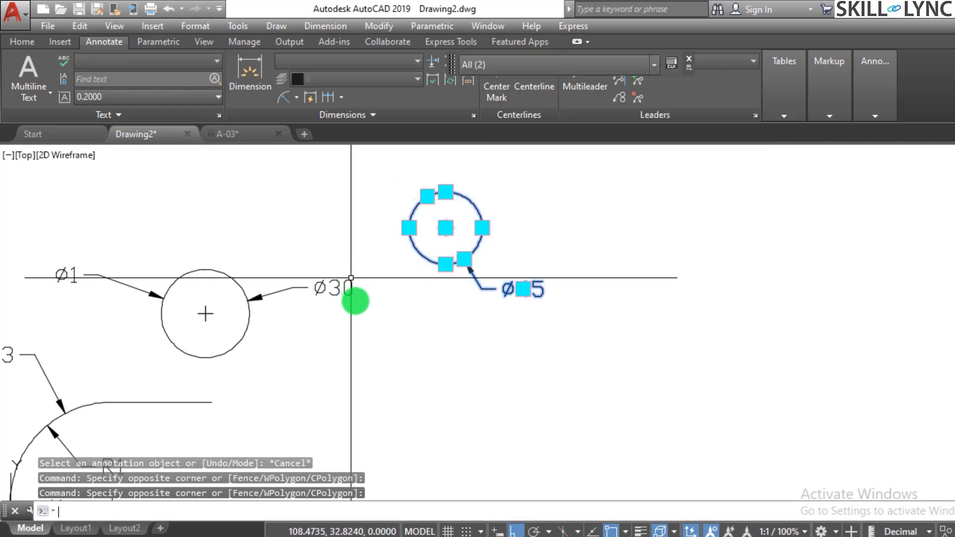
pyautogui.press('Return')
# Erase the larger circle above the fillet together with both of its diameter dimensions.
pyautogui.click(367, 329)
pyautogui.click(111, 277)
pyautogui.write('E')
pyautogui.press('Return')
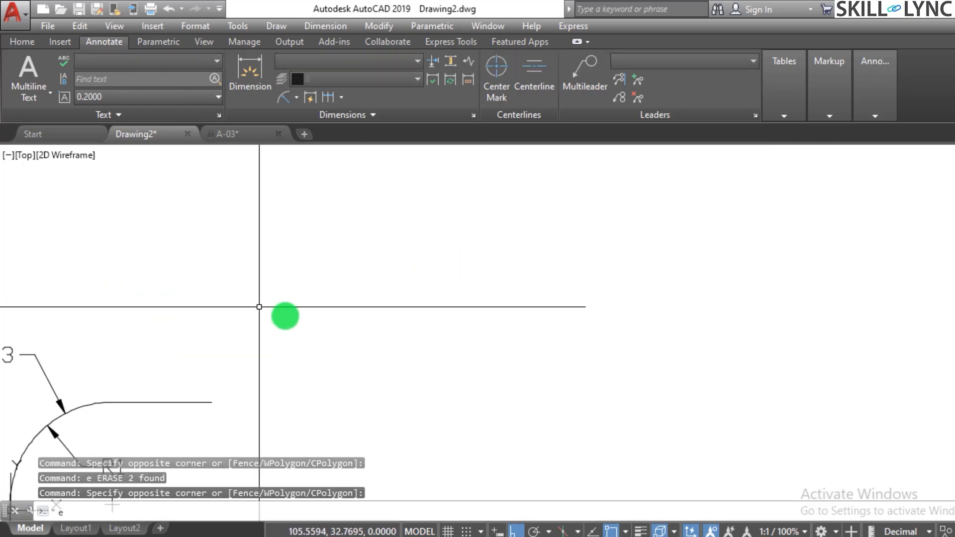
# Erase the fillet arc, its horizontal line and its diameter and radius dimensions.
pyautogui.scroll(-4, 381, 290)
pyautogui.scroll(4, 315, 351)
pyautogui.click(318, 352)
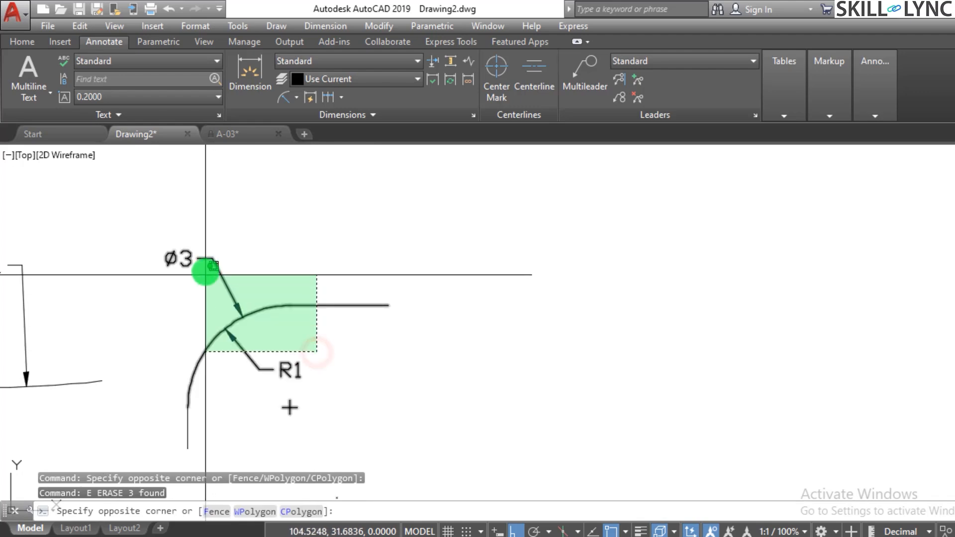
pyautogui.click(195, 253)
pyautogui.write('e')
pyautogui.press('Return')
# Erase the leftover vertical line of the filleted corner and the adjacent arc carrying the R11 dimension.
pyautogui.click(281, 424)
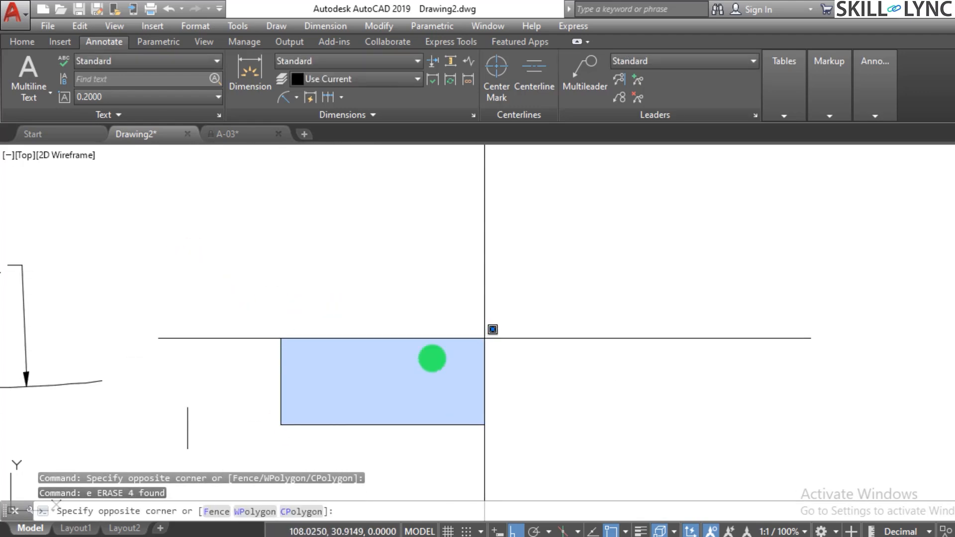
pyautogui.click(97, 322)
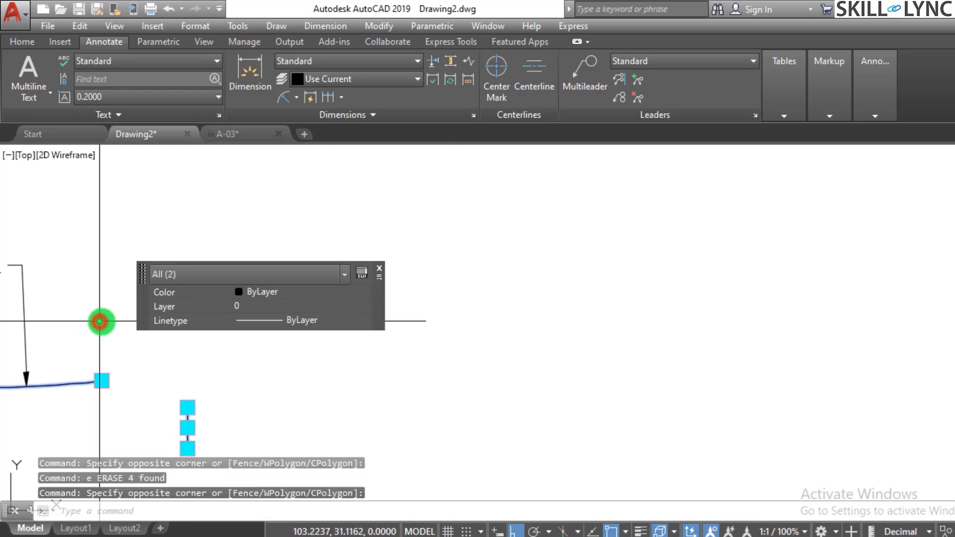
pyautogui.write('e')
pyautogui.press('Return')
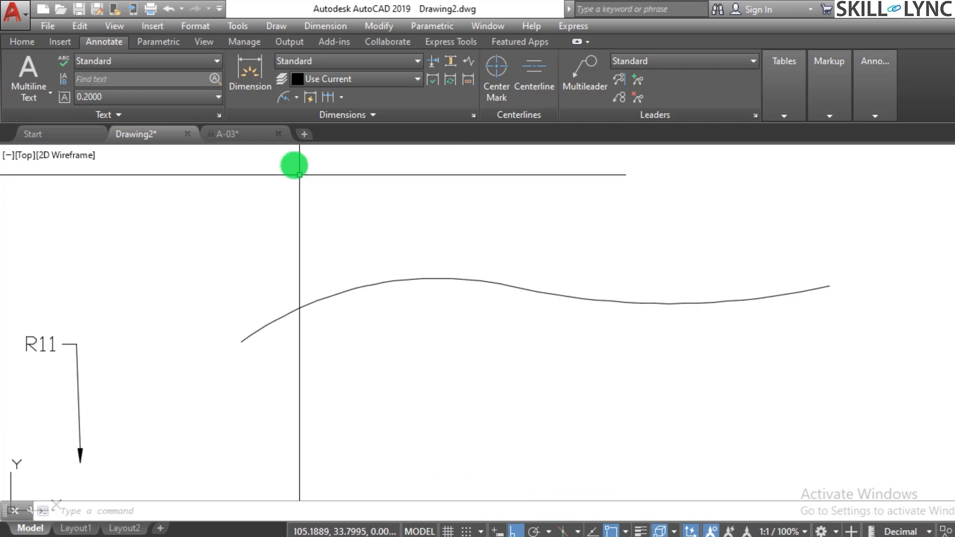
# Add a radius dimension to the left arc of the new wavy curve, placing its text below the arc.
pyautogui.click(295, 97)
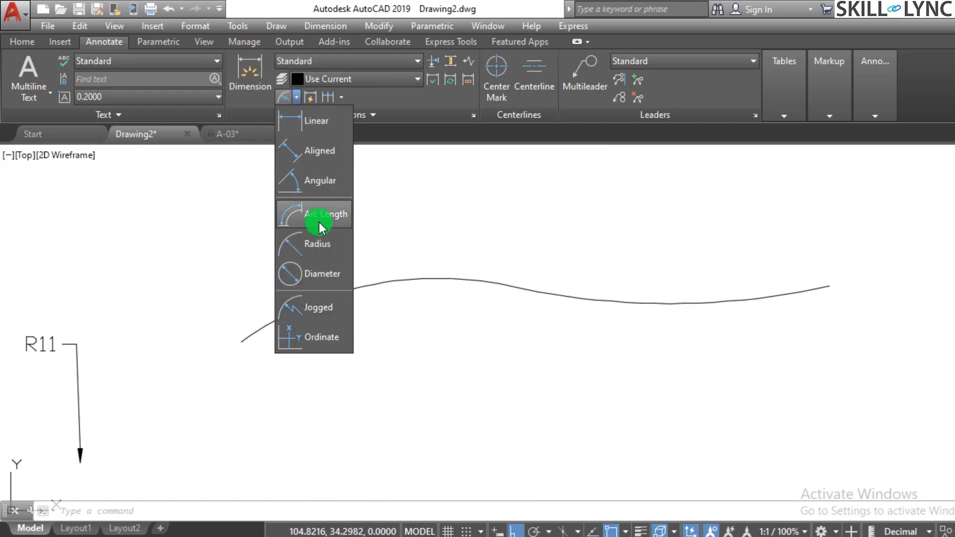
pyautogui.click(324, 255)
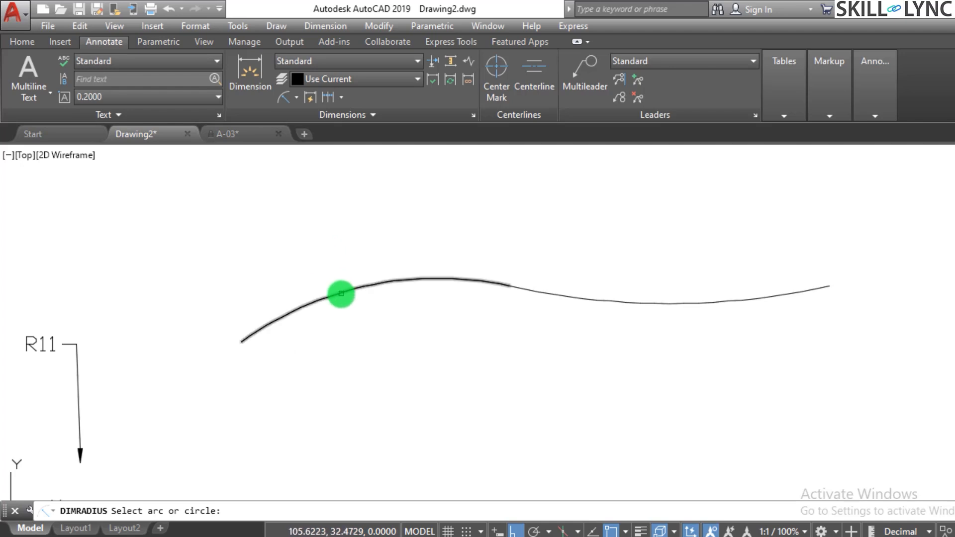
pyautogui.click(341, 293)
pyautogui.click(374, 348)
pyautogui.scroll(-5, 345, 294)
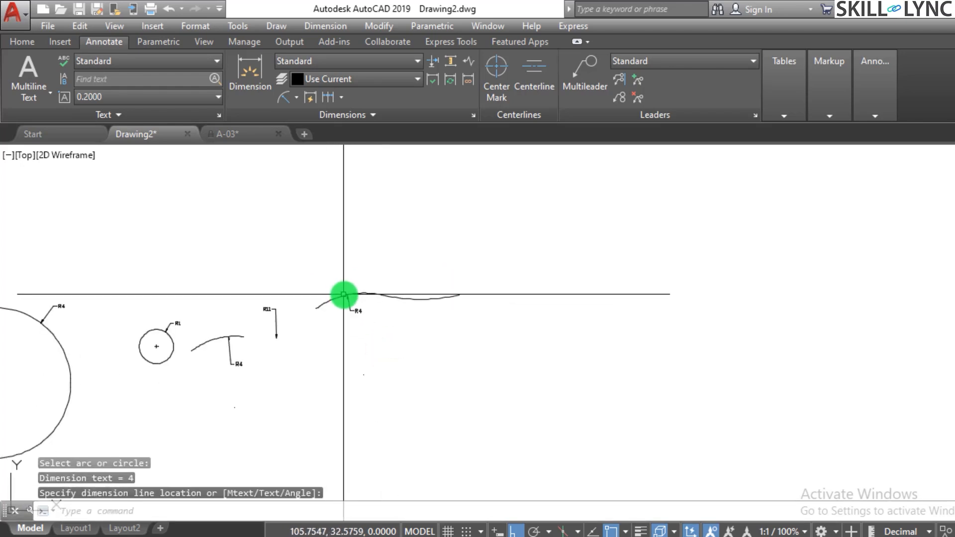
pyautogui.scroll(4, 367, 297)
pyautogui.scroll(3, 336, 337)
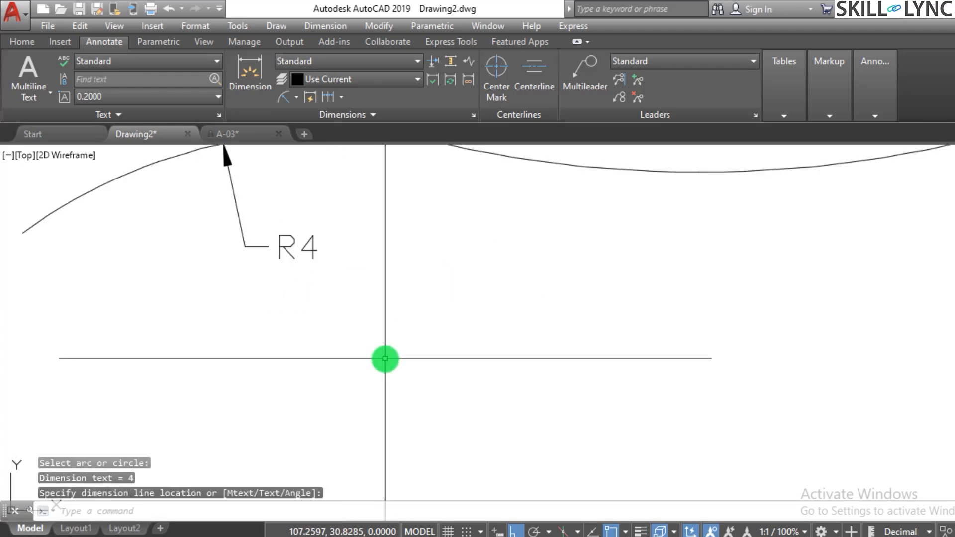
# Add a radius dimension to the right arc of the wavy curve, placing its text above the arc.
pyautogui.scroll(-5, 386, 356)
pyautogui.scroll(-3, 388, 308)
pyautogui.scroll(6, 443, 288)
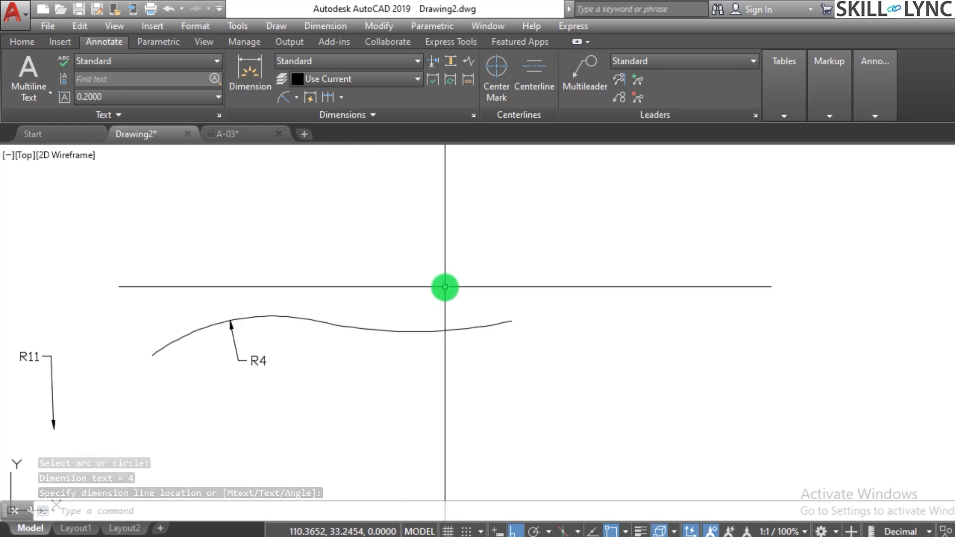
pyautogui.press('Return')
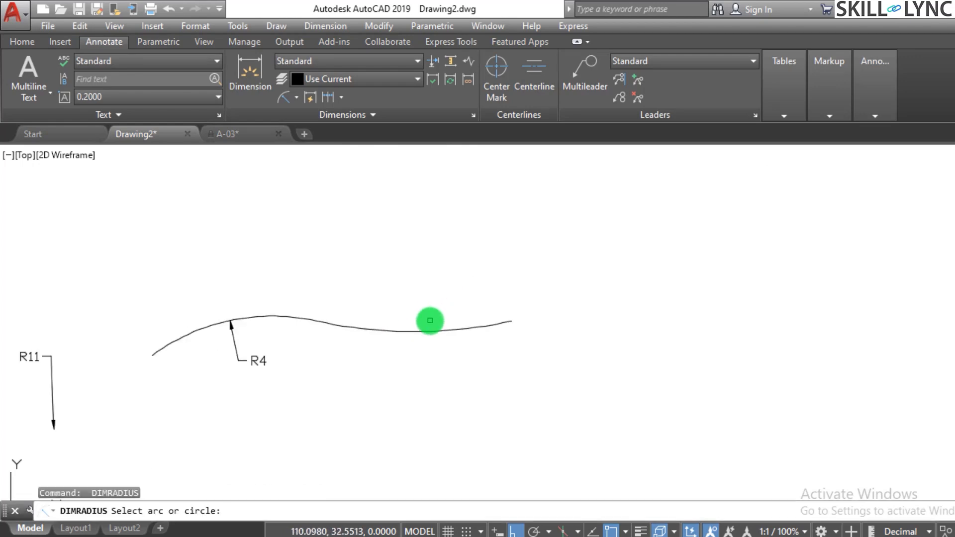
pyautogui.click(437, 332)
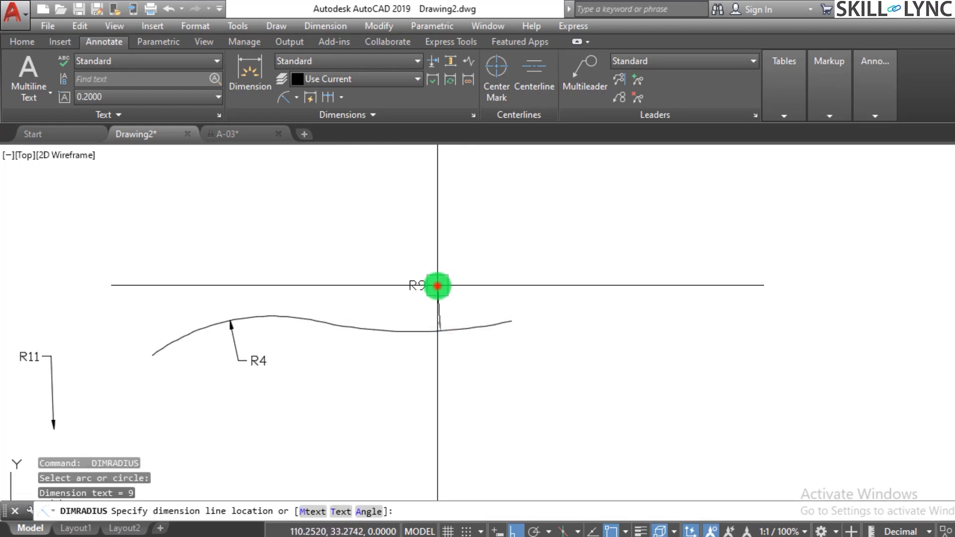
pyautogui.click(438, 285)
pyautogui.scroll(-3, 440, 294)
pyautogui.scroll(-6, 420, 326)
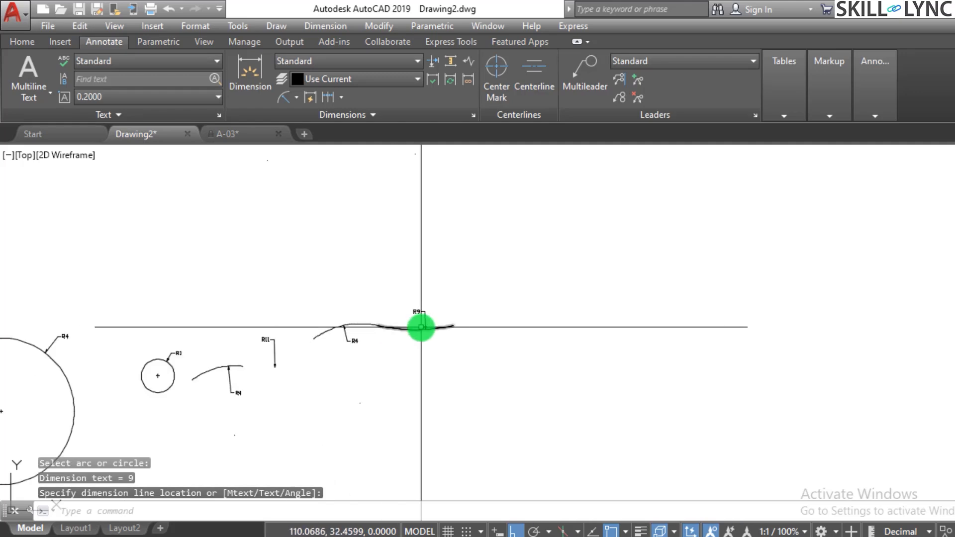
# Erase the radius dimension above the right arc of the wavy curve.
pyautogui.scroll(4, 430, 304)
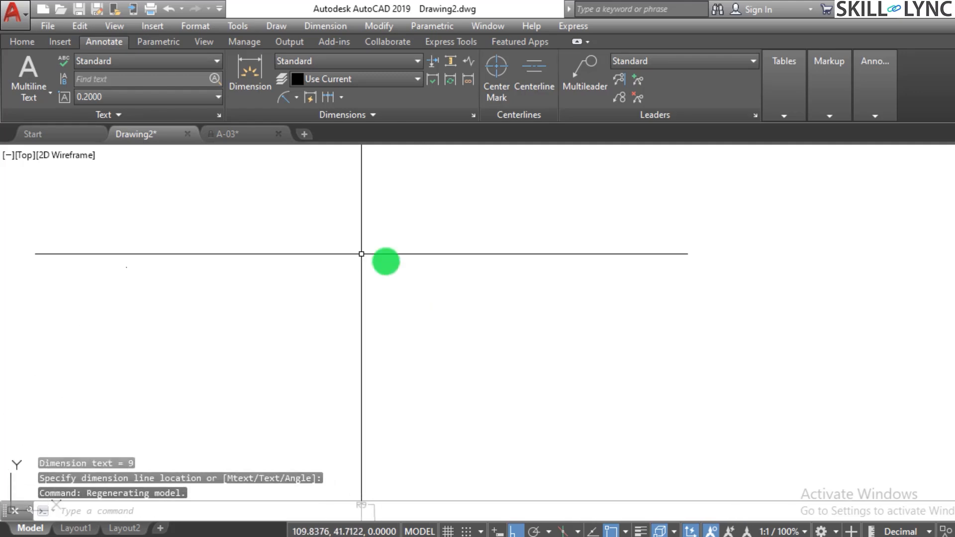
pyautogui.scroll(8, 417, 332)
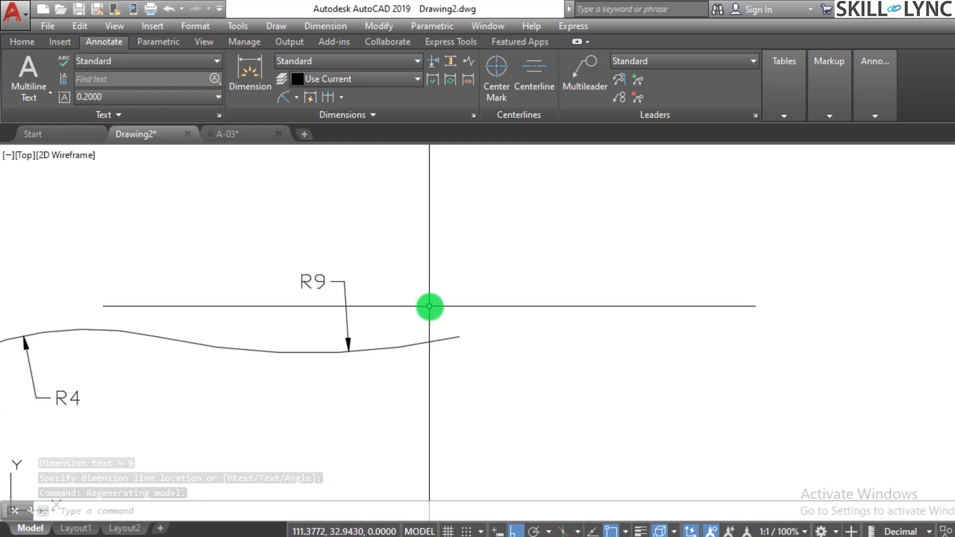
pyautogui.scroll(-3, 429, 302)
pyautogui.scroll(3, 429, 304)
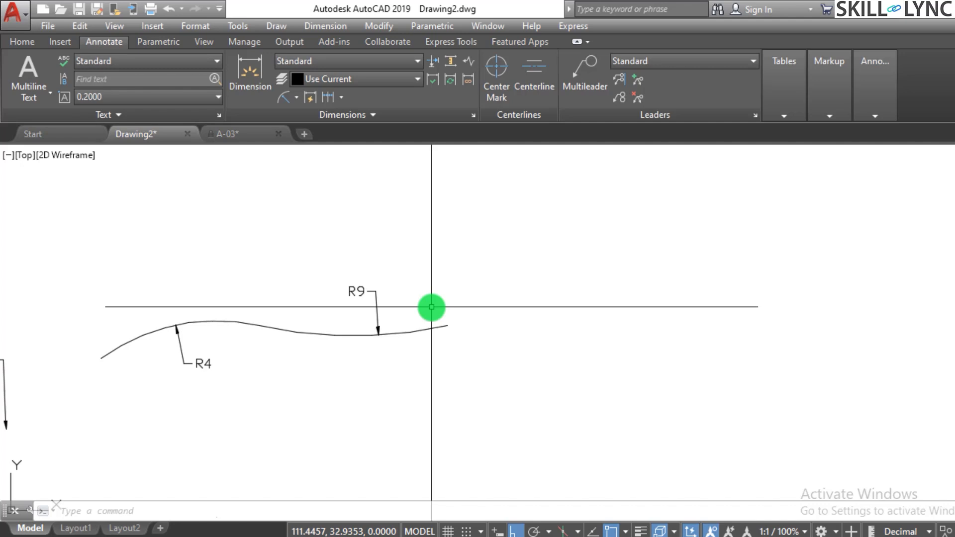
pyautogui.click(390, 303)
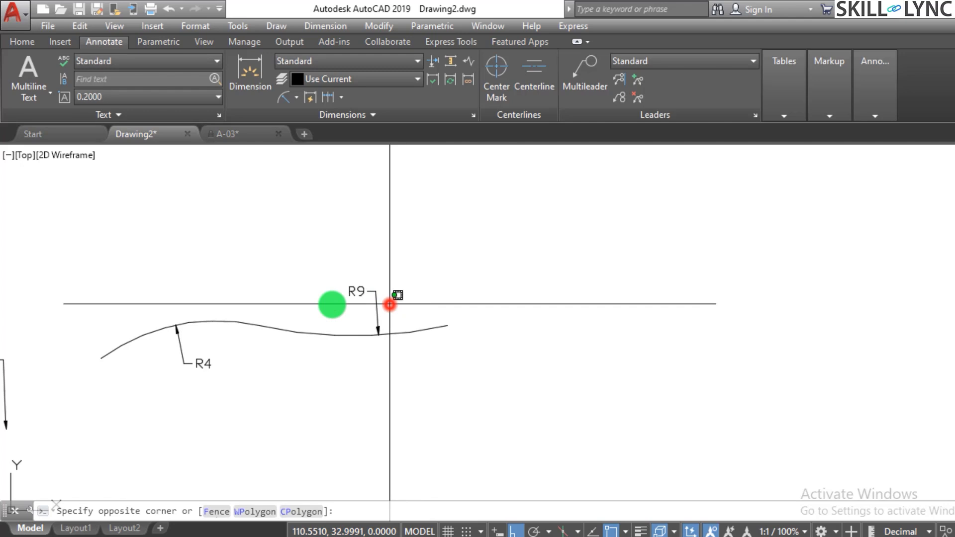
pyautogui.click(278, 291)
pyautogui.write('e')
pyautogui.press('Return')
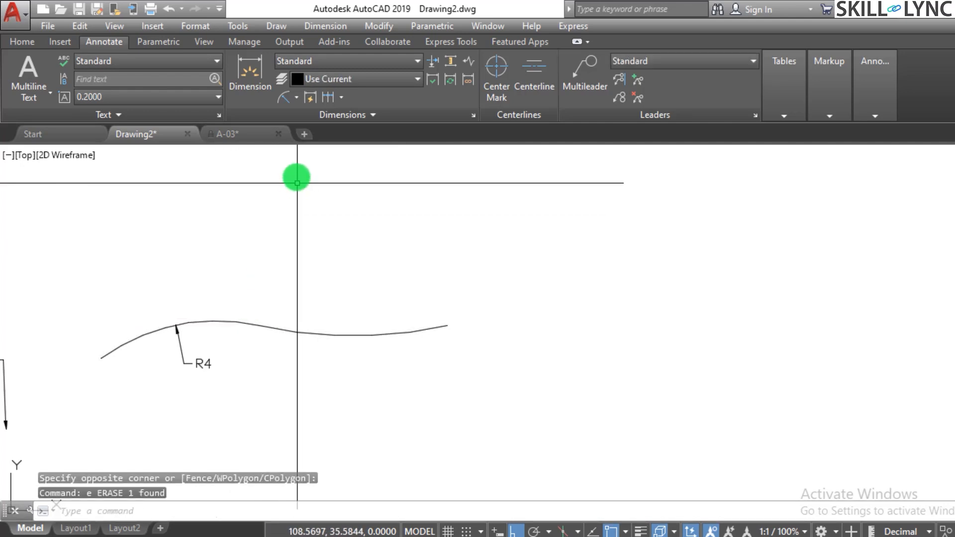
# Add a jogged radius dimension to the right arc of the wavy curve, with its center override and jog placed above the arc.
pyautogui.click(297, 97)
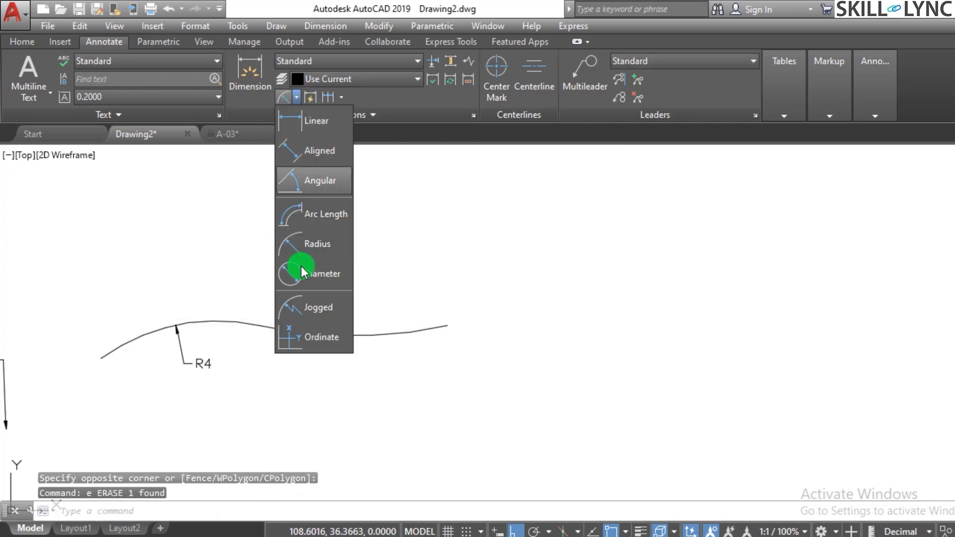
pyautogui.click(315, 311)
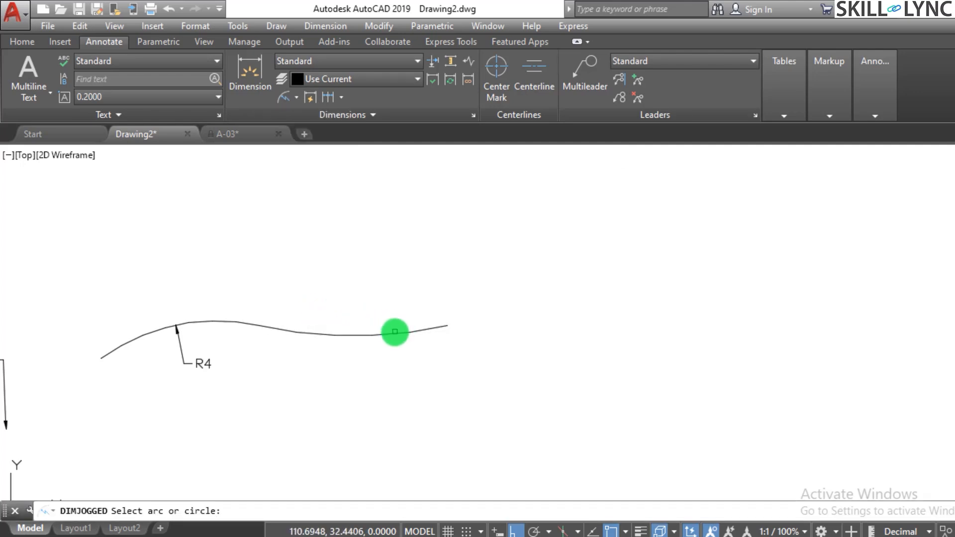
pyautogui.click(389, 334)
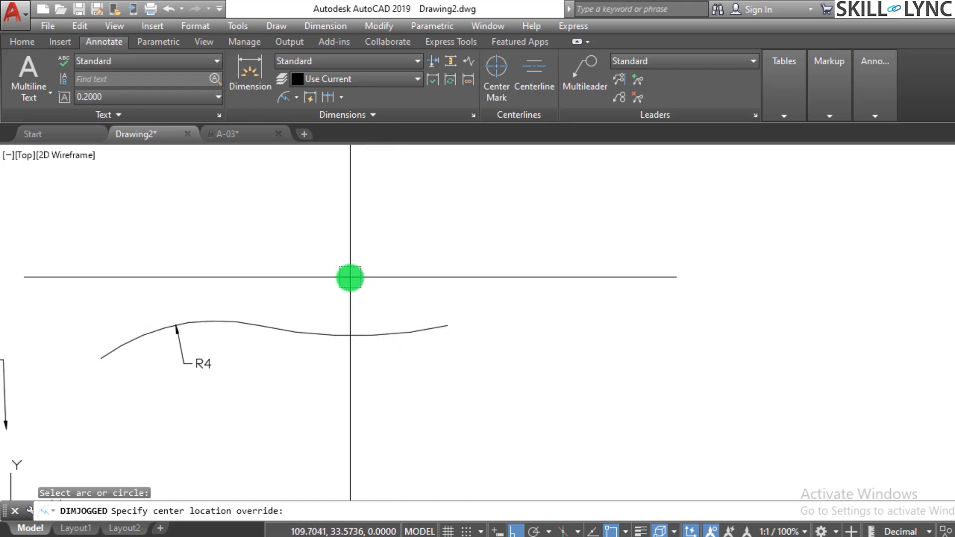
pyautogui.click(350, 278)
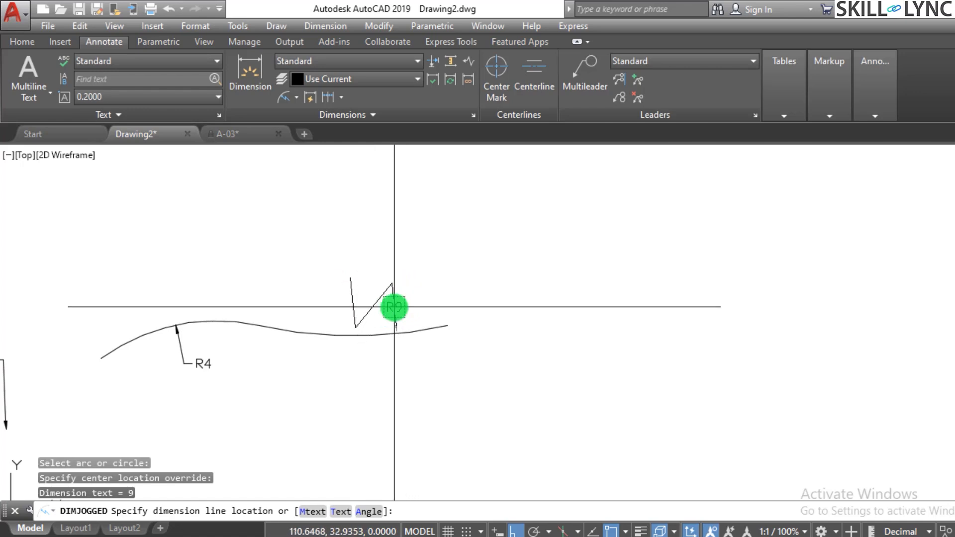
pyautogui.click(393, 306)
pyautogui.click(388, 285)
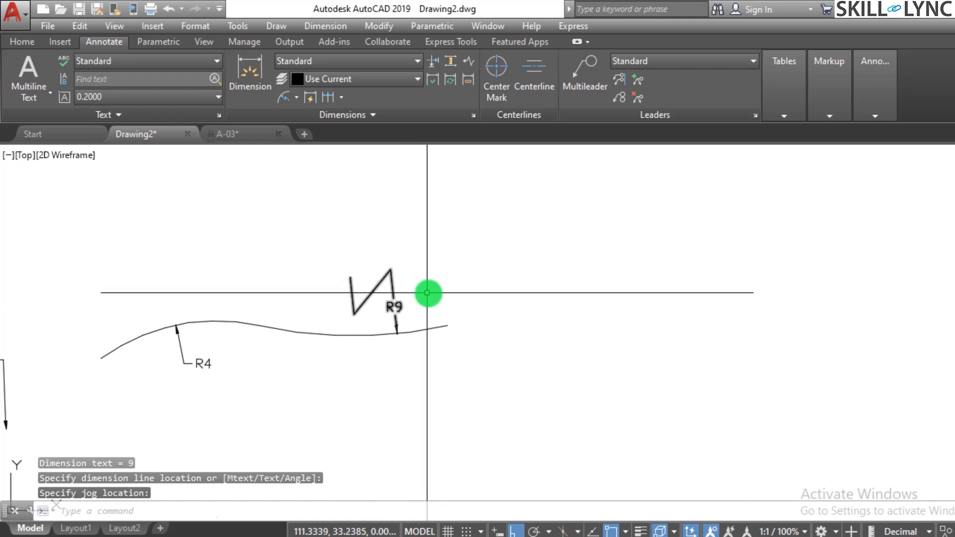
pyautogui.scroll(2, 440, 292)
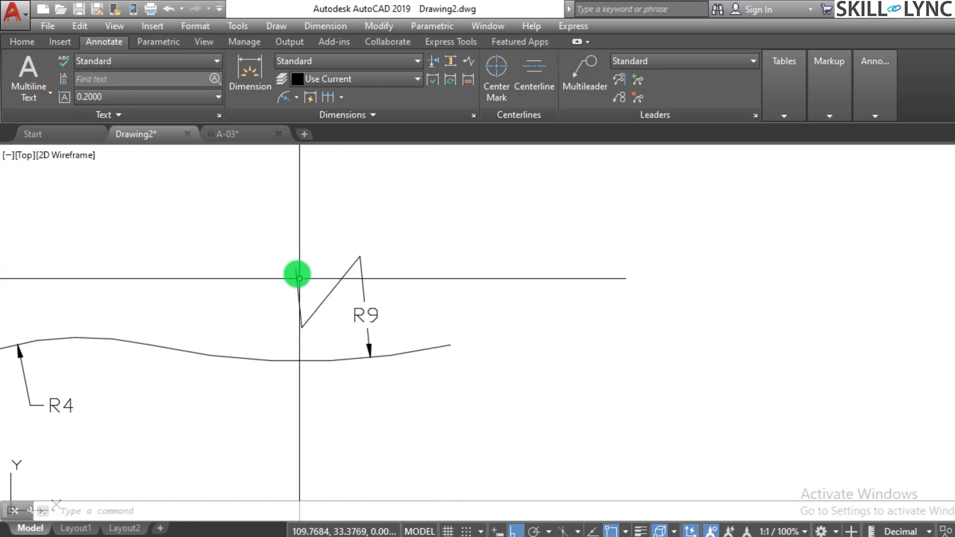
pyautogui.scroll(-3, 536, 316)
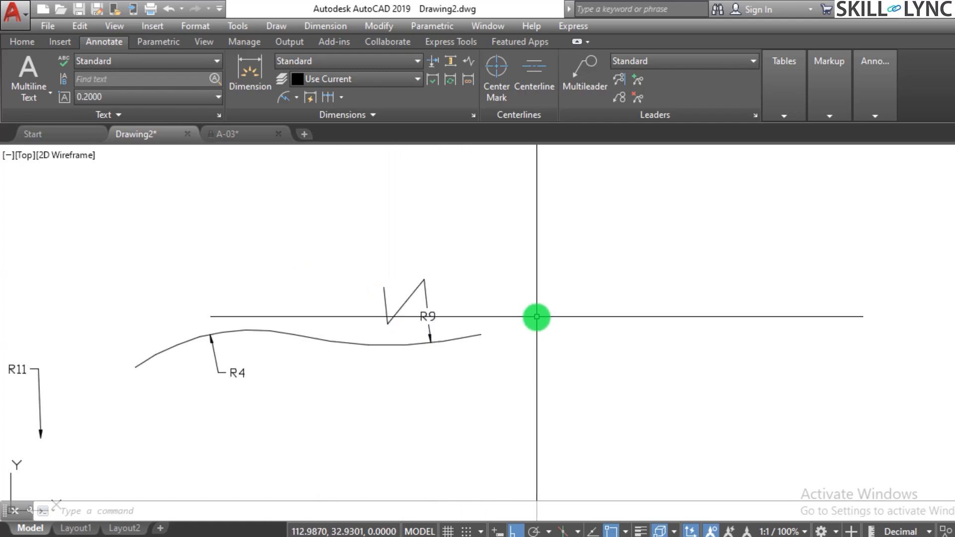
pyautogui.scroll(2, 535, 316)
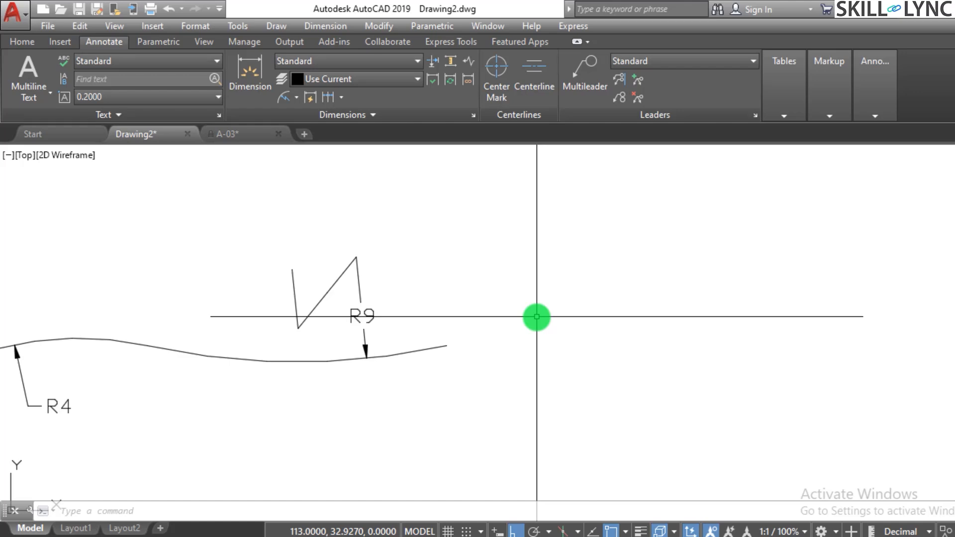
pyautogui.scroll(-3, 536, 316)
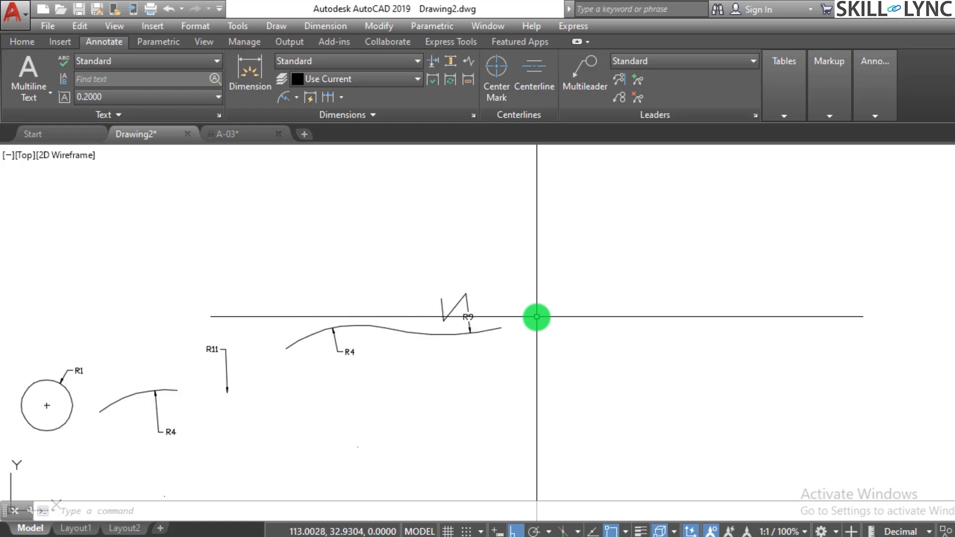
pyautogui.scroll(2, 536, 316)
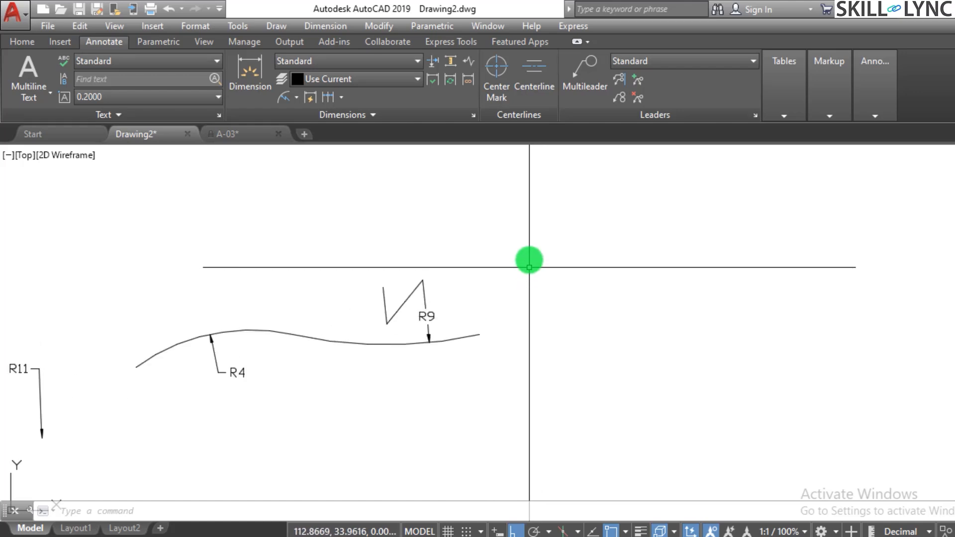
# Add a diameter dimension to the left arc of the wavy curve, placing its text above the arc.
pyautogui.click(295, 98)
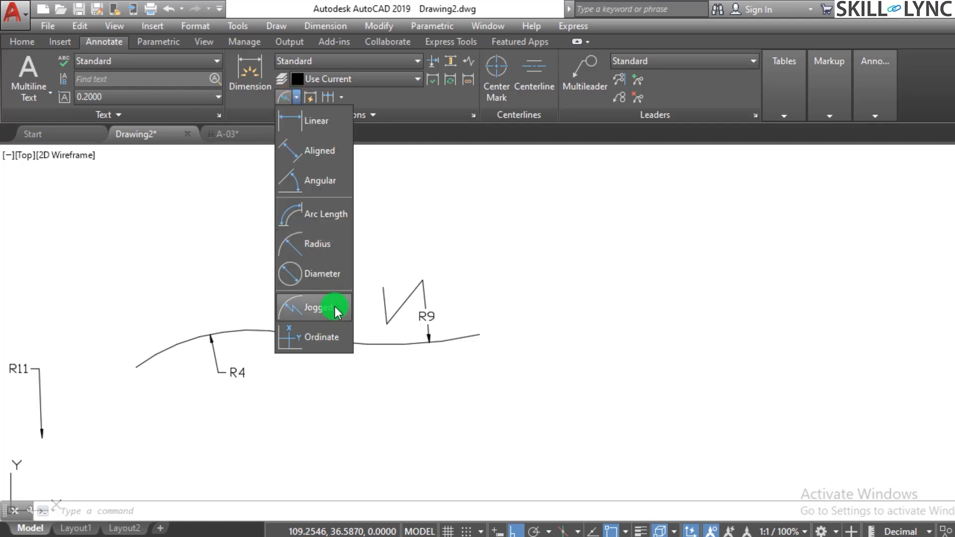
pyautogui.click(329, 274)
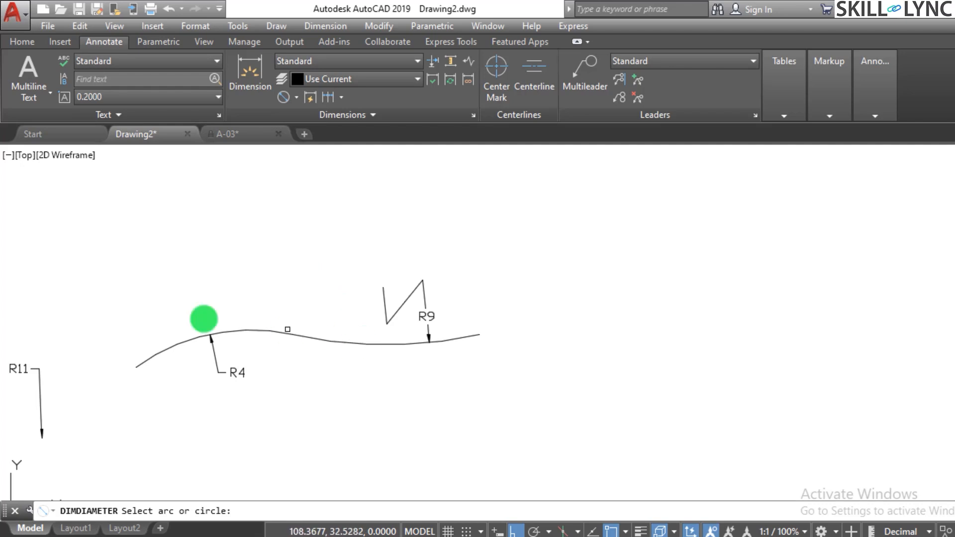
pyautogui.click(220, 333)
pyautogui.click(245, 293)
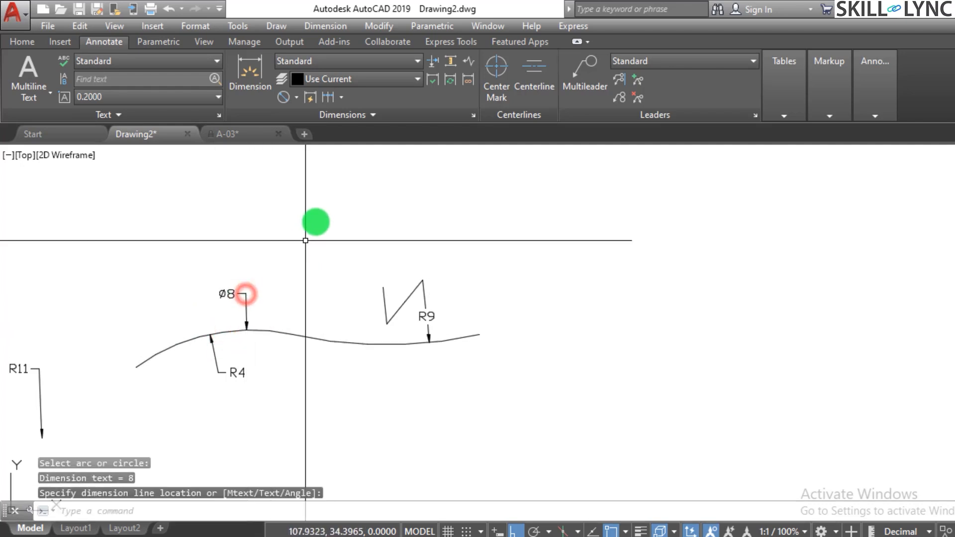
# Add a jogged radius dimension to the left arc of the wavy curve, overriding its center above the arc's left end.
pyautogui.moveTo(297, 98)
pyautogui.mouseDown()
pyautogui.moveTo(316, 303)
pyautogui.moveTo(325, 309)
pyautogui.mouseUp()
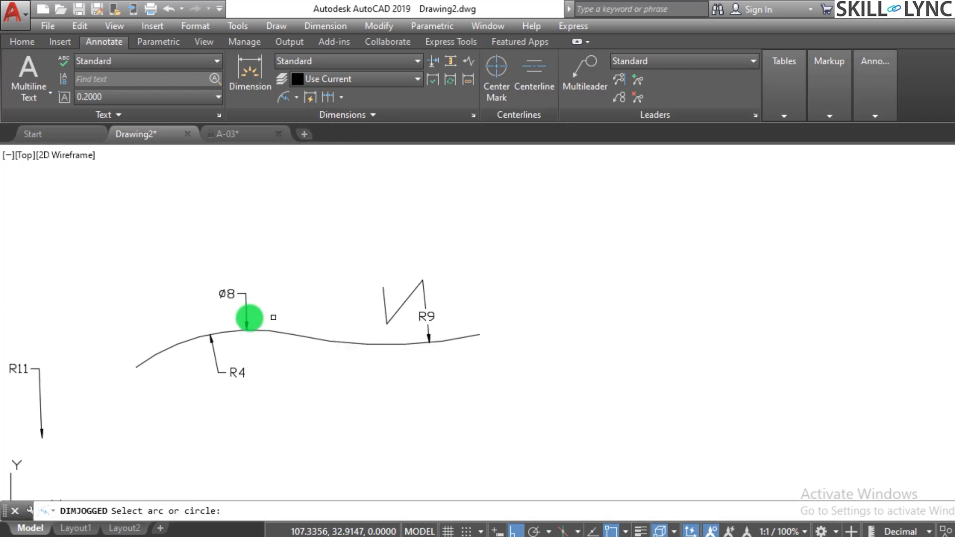
pyautogui.click(168, 349)
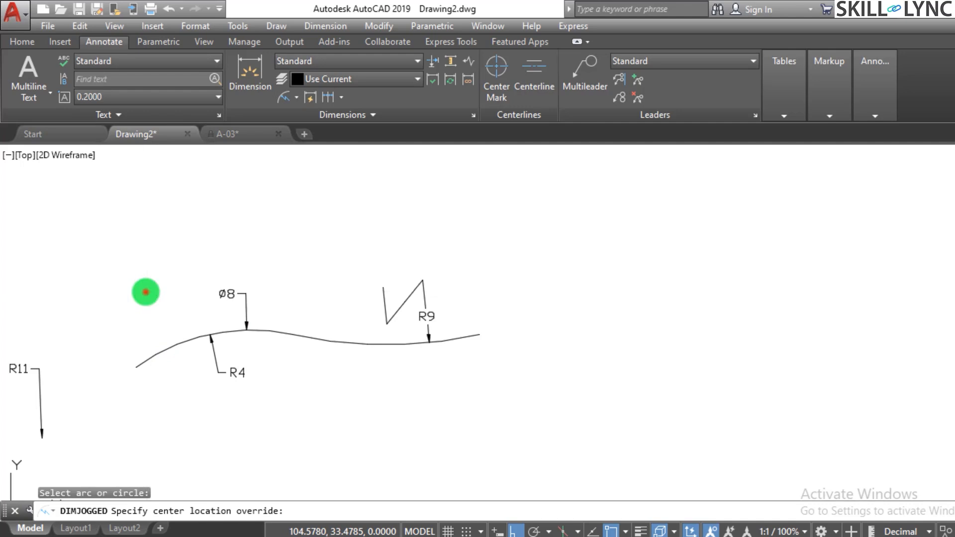
pyautogui.click(154, 298)
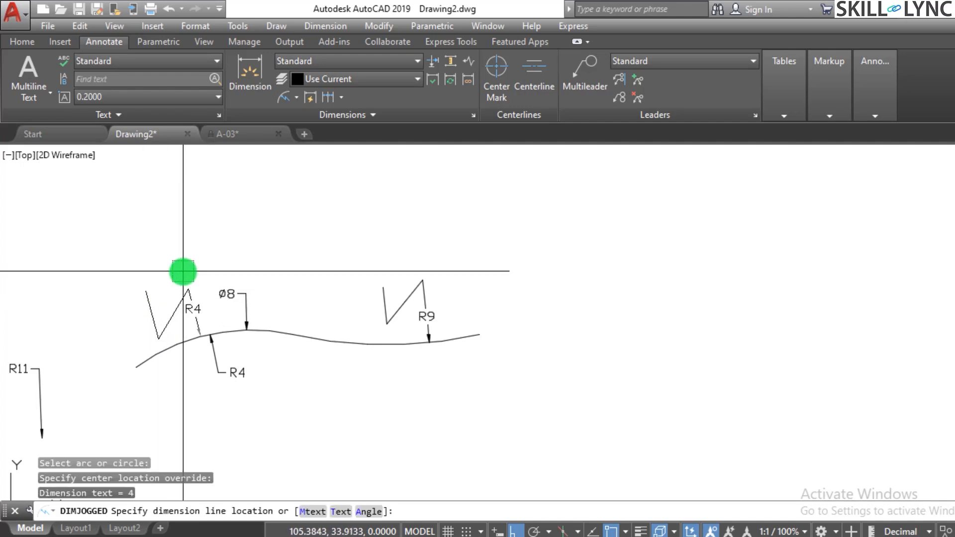
pyautogui.click(183, 277)
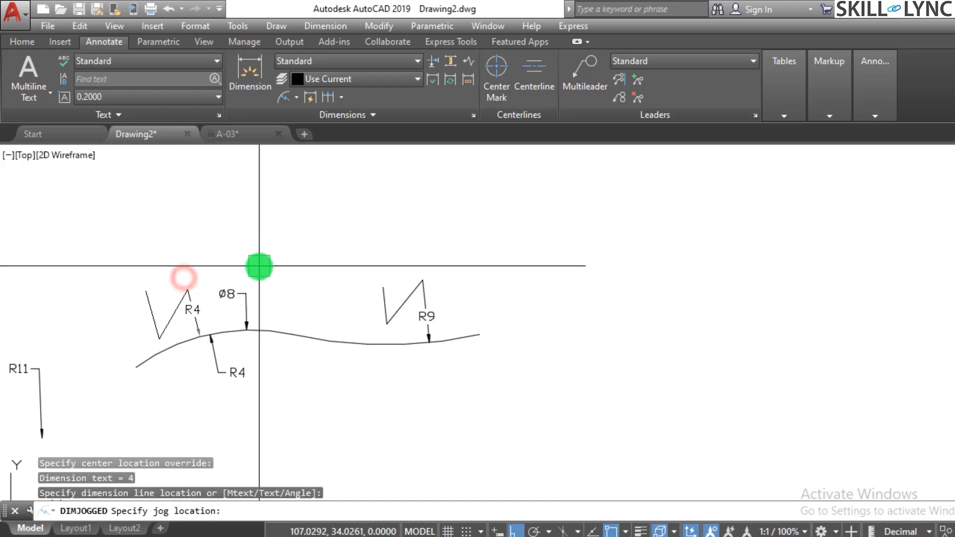
pyautogui.click(169, 257)
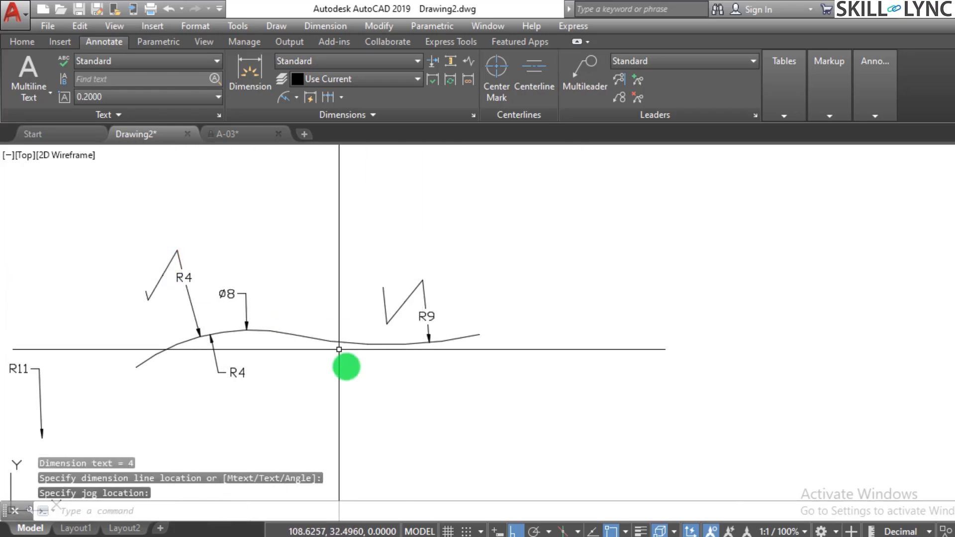
# Erase all dimensions on the wavy curve: the radius below it, the diameter and both jogged radius dimensions above it.
pyautogui.click(308, 380)
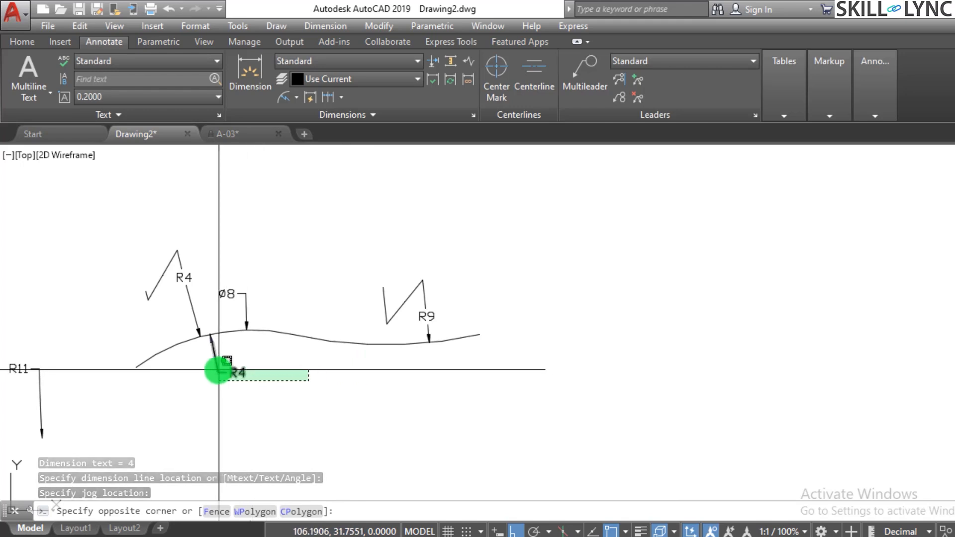
pyautogui.click(219, 370)
pyautogui.write('e')
pyautogui.press('Return')
pyautogui.click(287, 314)
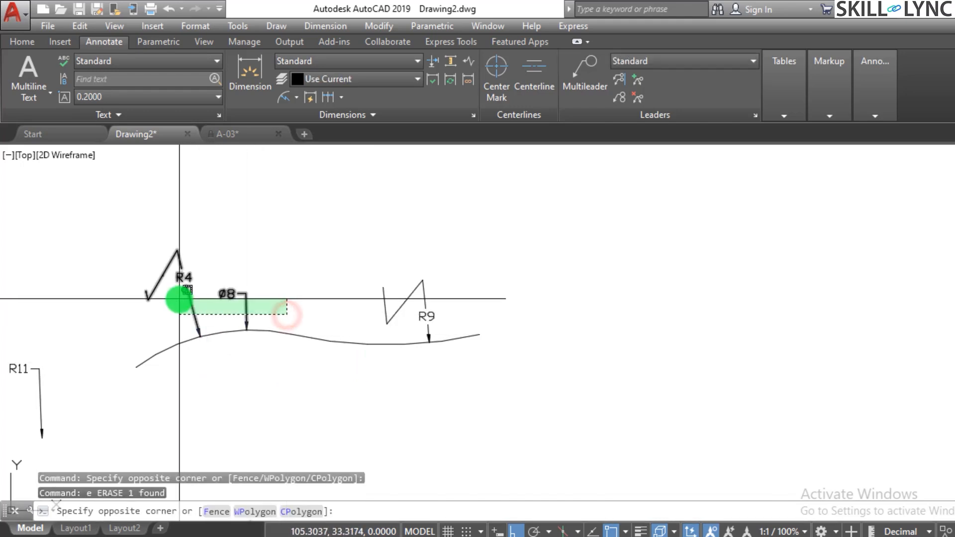
pyautogui.click(179, 300)
pyautogui.write('e')
pyautogui.press('space')
pyautogui.click(452, 307)
pyautogui.click(407, 287)
pyautogui.press('space')
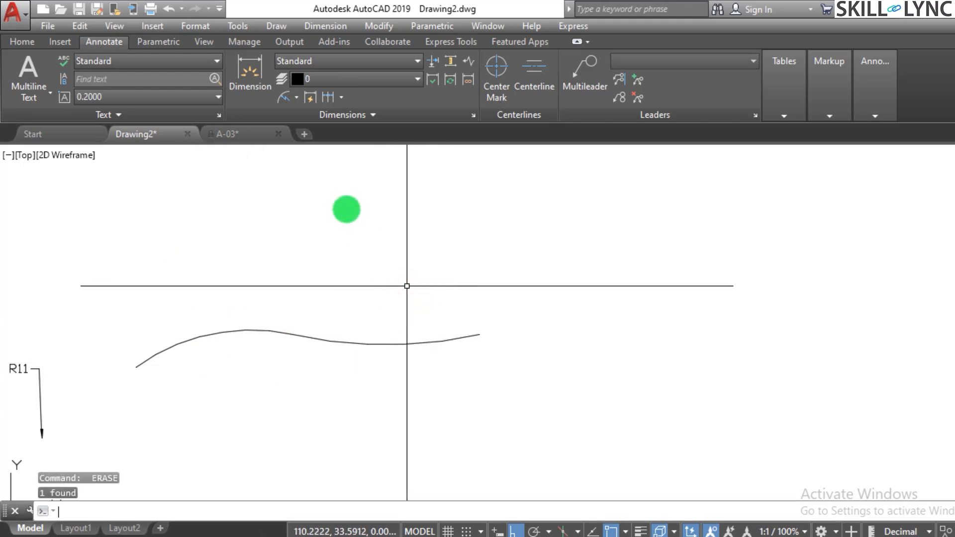
# Place a jogged radius dimension on the right arc again, with the center override above the arc and the jog between center and text.
pyautogui.click(294, 101)
pyautogui.click(326, 311)
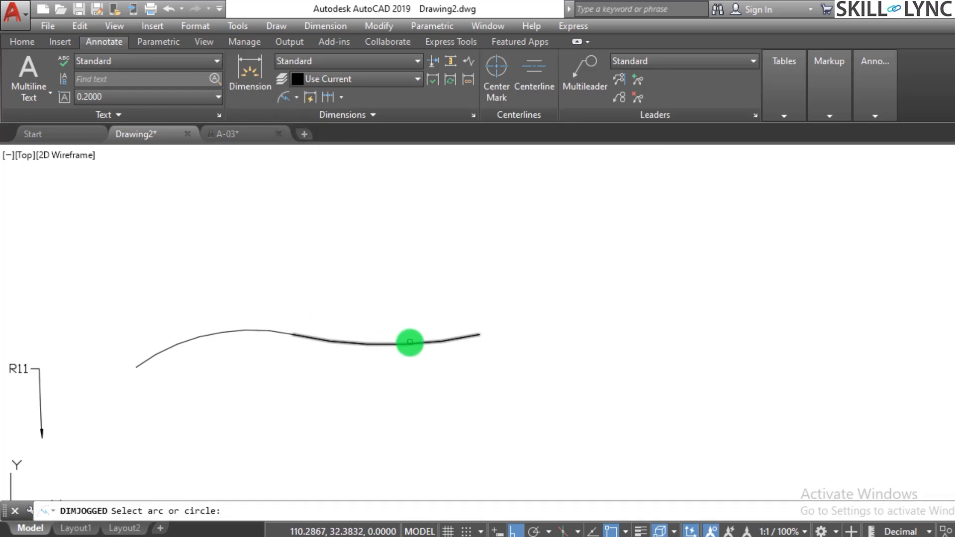
pyautogui.click(413, 343)
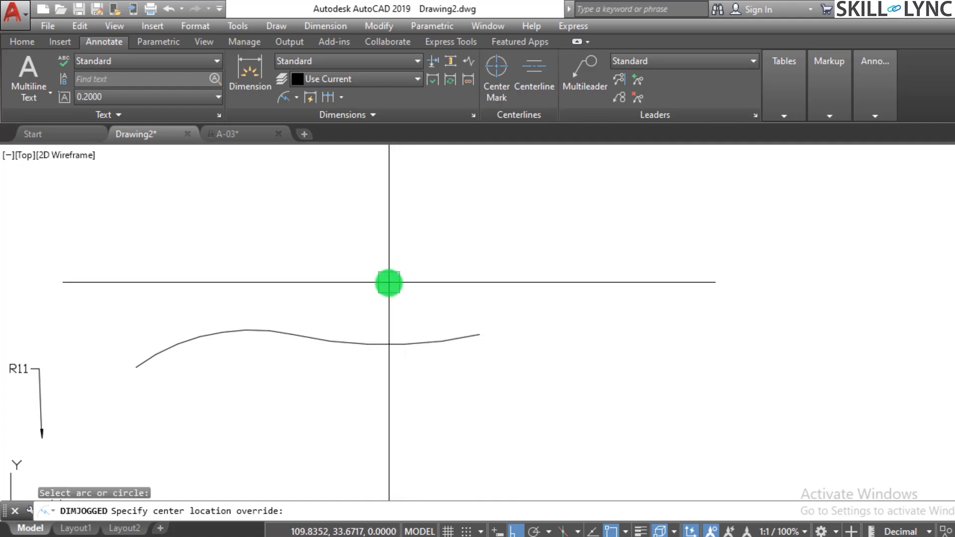
pyautogui.scroll(-4, 387, 291)
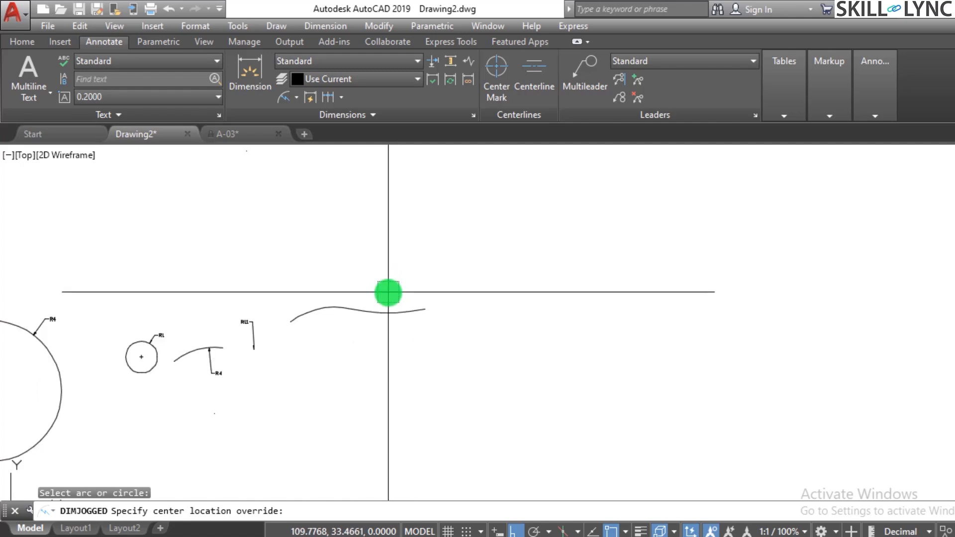
pyautogui.scroll(6, 378, 292)
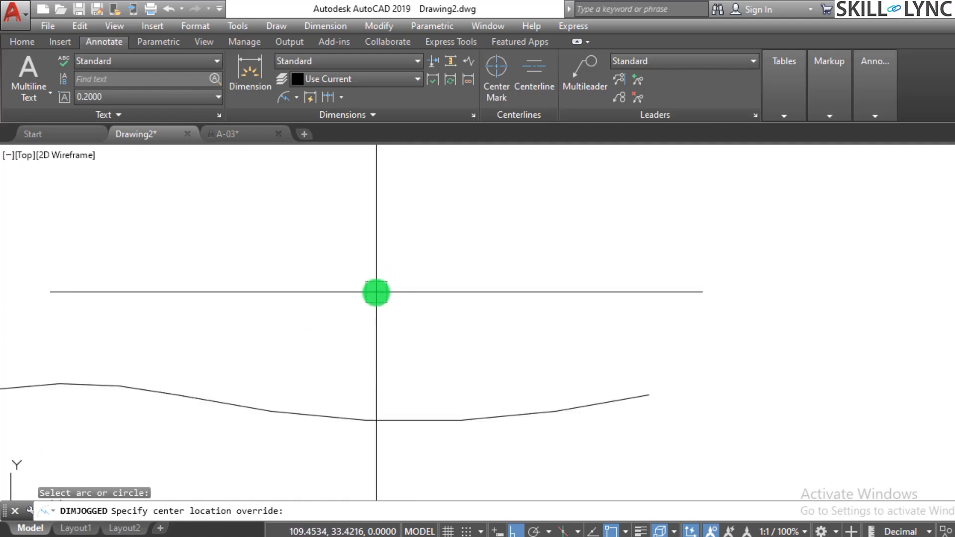
pyautogui.click(381, 295)
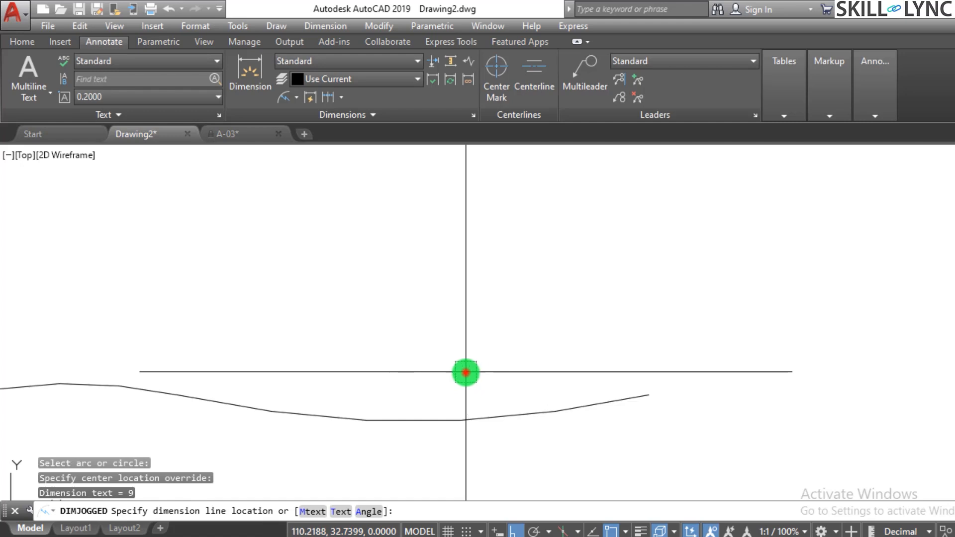
pyautogui.click(465, 372)
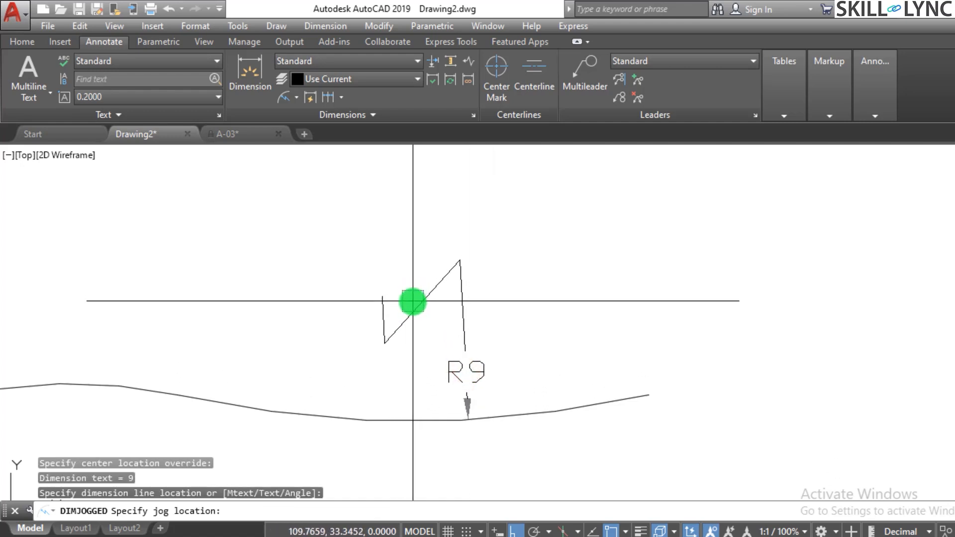
pyautogui.click(412, 301)
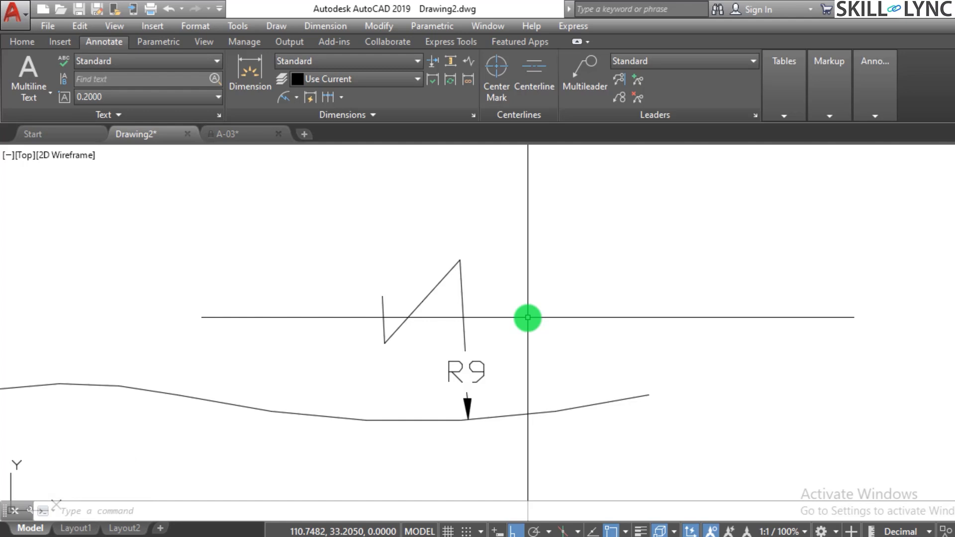
pyautogui.scroll(-2, 579, 294)
pyautogui.scroll(-2, 592, 311)
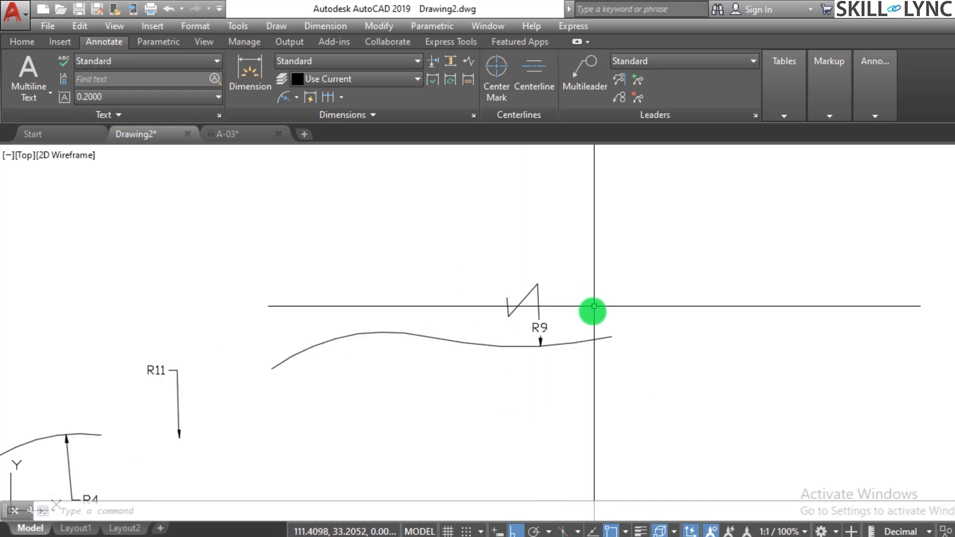
pyautogui.scroll(3, 576, 326)
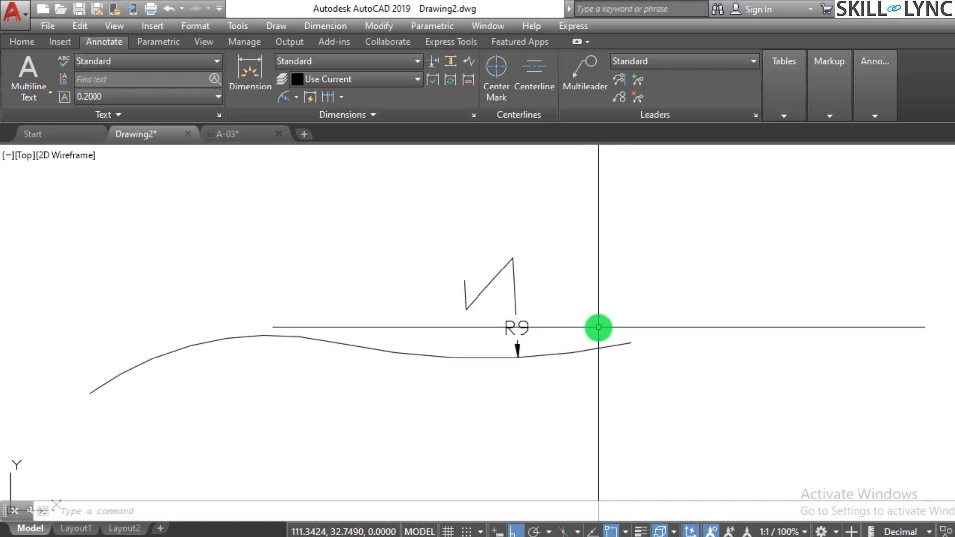
pyautogui.click(297, 98)
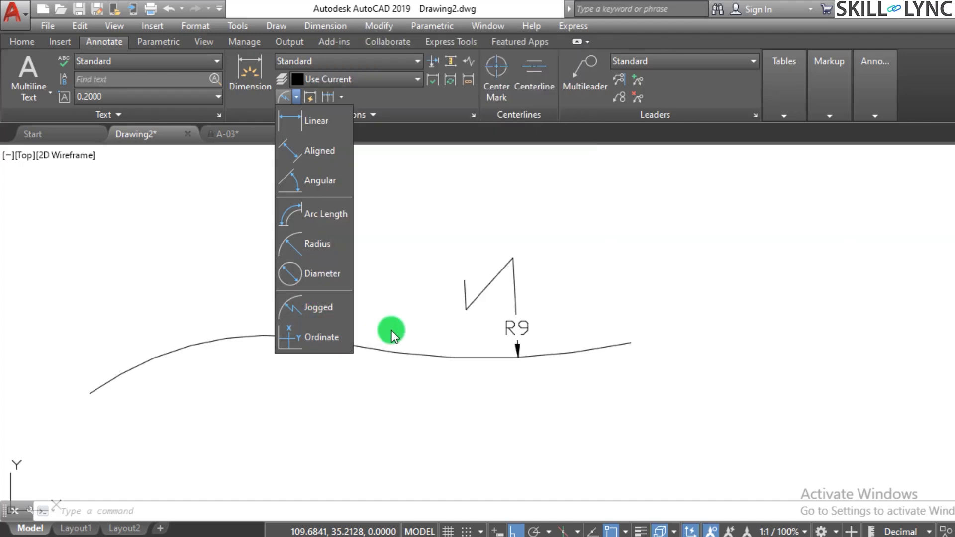
pyautogui.click(367, 323)
pyautogui.click(366, 319)
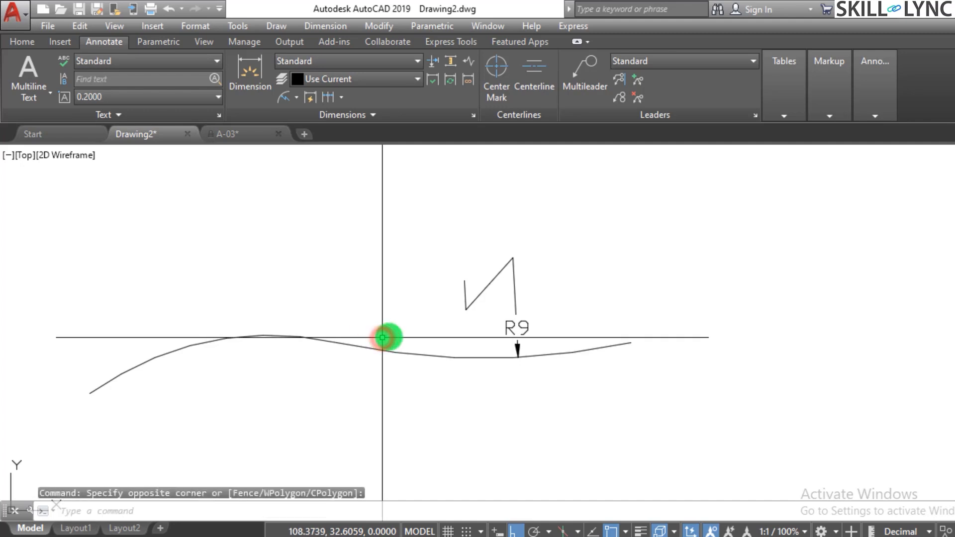
# Erase the right arc of the wavy curve together with its jogged radius dimension.
pyautogui.click(618, 376)
pyautogui.click(453, 237)
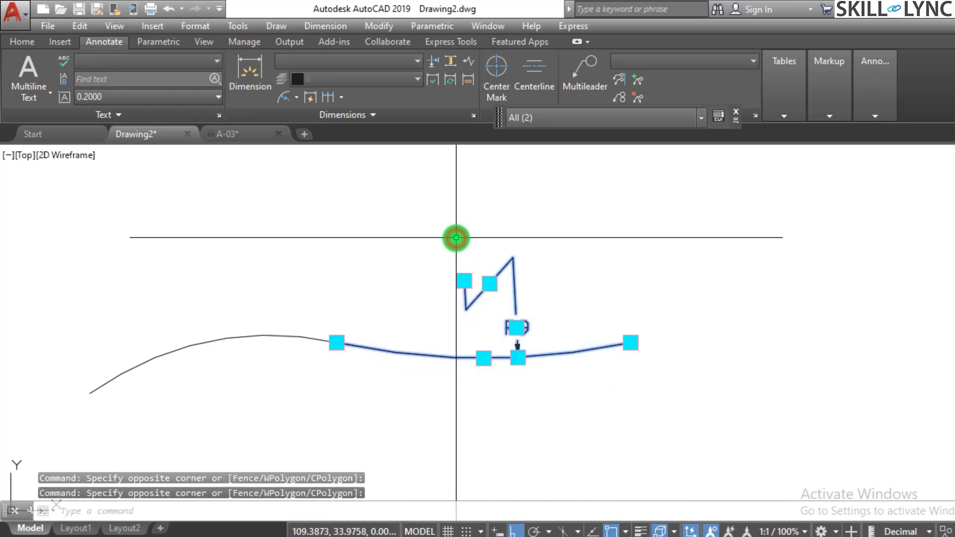
pyautogui.write('e')
pyautogui.press('Return')
# Erase the small circle, the arc beside it and all of their radius dimensions, leaving the wavy curve's remaining arc.
pyautogui.scroll(-5, 451, 237)
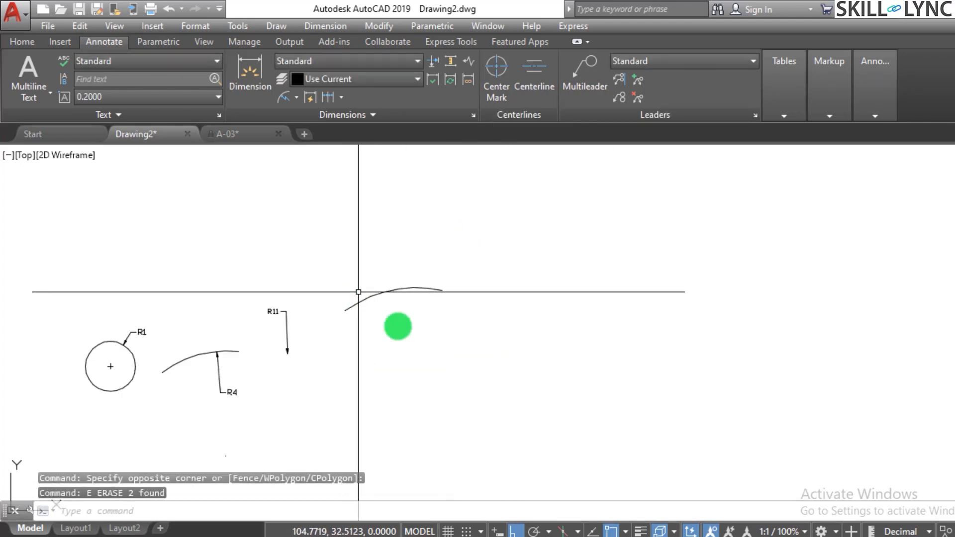
pyautogui.click(430, 362)
pyautogui.click(103, 315)
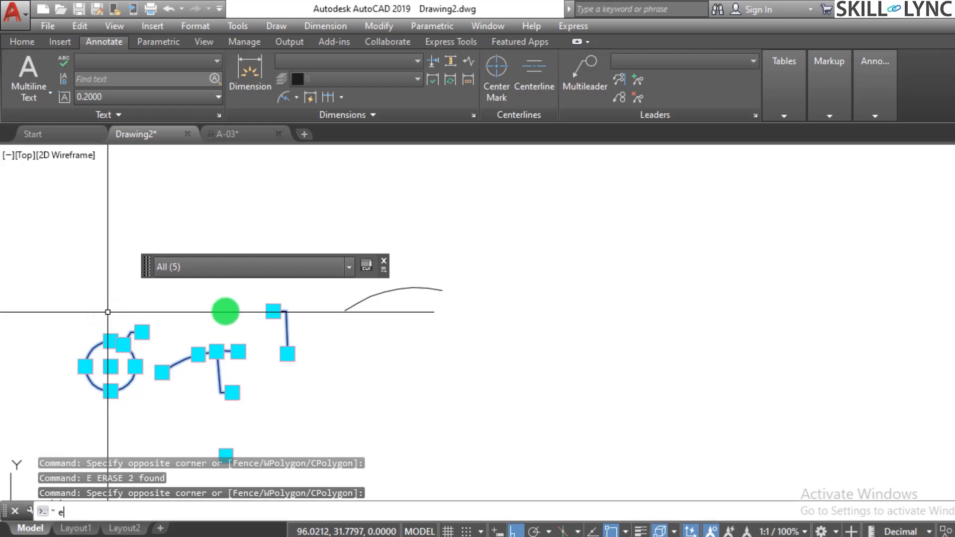
pyautogui.write('e')
pyautogui.press('Return')
# Erase the remaining left arc of the wavy curve.
pyautogui.scroll(-2, 410, 321)
pyautogui.click(446, 320)
pyautogui.click(412, 310)
pyautogui.write('e')
pyautogui.press('Return')
# Erase all remaining practice geometry near the origin, including the stepped profile, the circles and their dimensions.
pyautogui.scroll(-6, 418, 315)
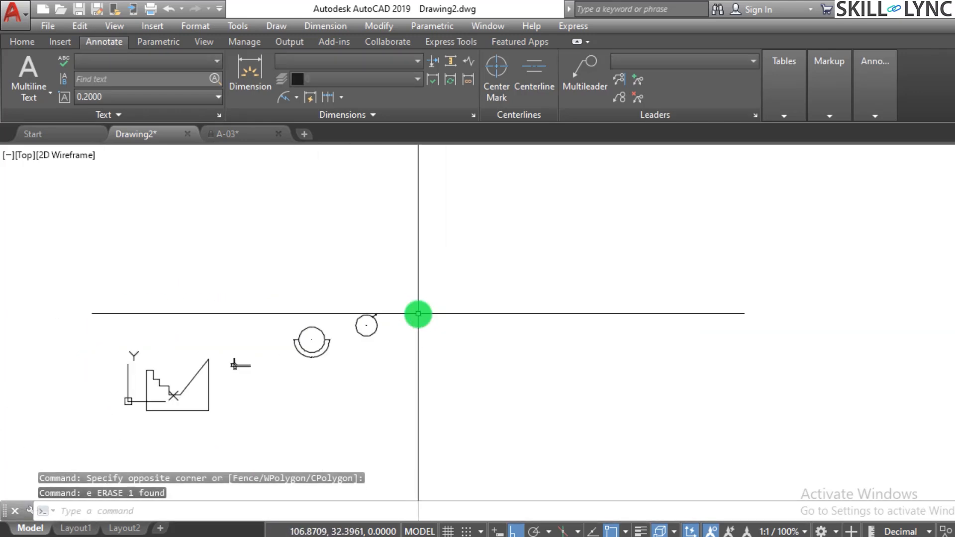
pyautogui.press('Escape')
pyautogui.click(424, 411)
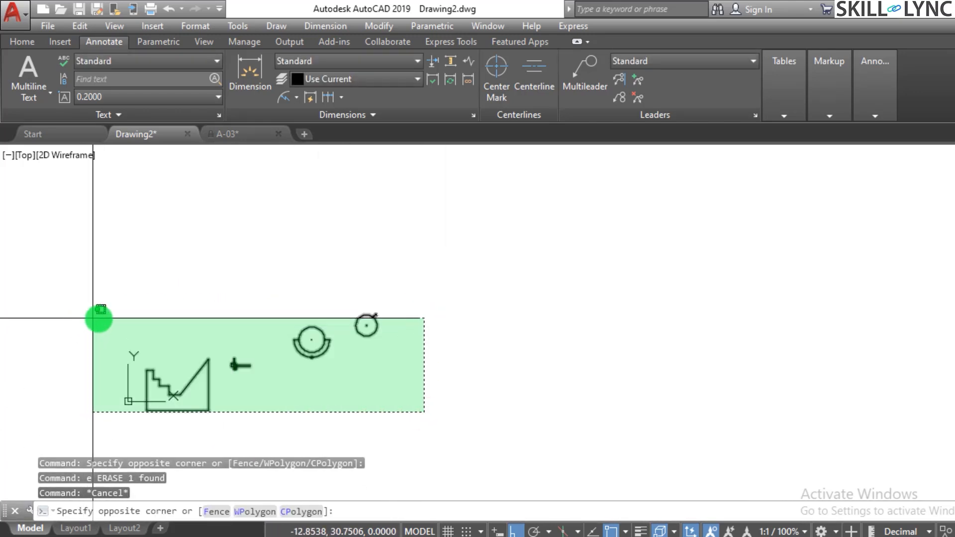
pyautogui.click(109, 318)
pyautogui.write('E')
pyautogui.press('Return')
pyautogui.press('Escape')
pyautogui.scroll(5, 145, 390)
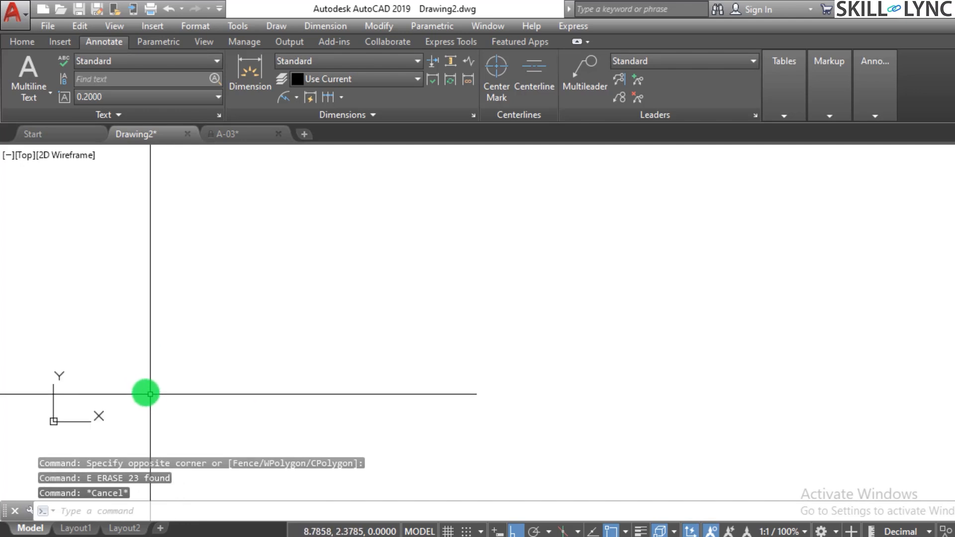
# Place one point close to the origin and a second point at about 11.36, 11.10 with the Point command.
pyautogui.press('Escape')
pyautogui.press('Escape')
pyautogui.write('poi')
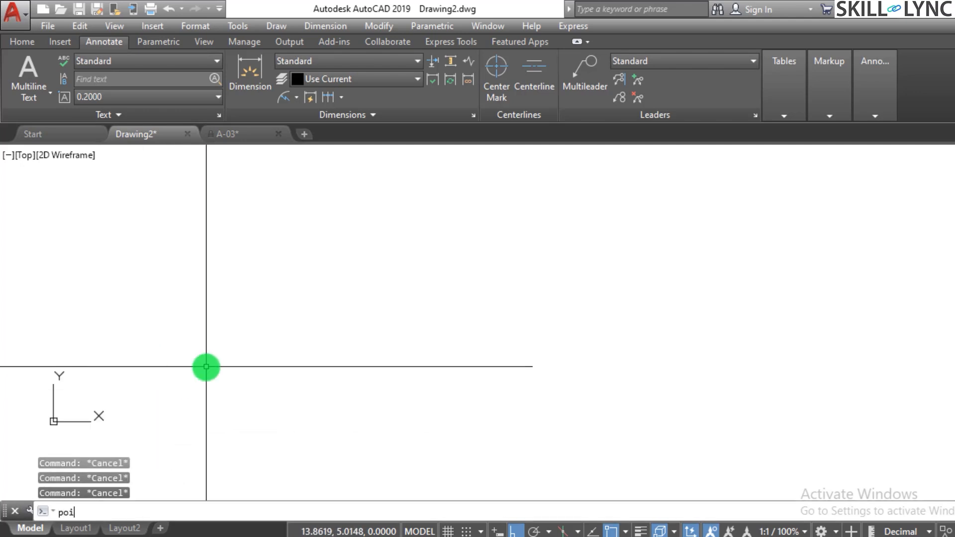
pyautogui.write('nt')
pyautogui.press('Return')
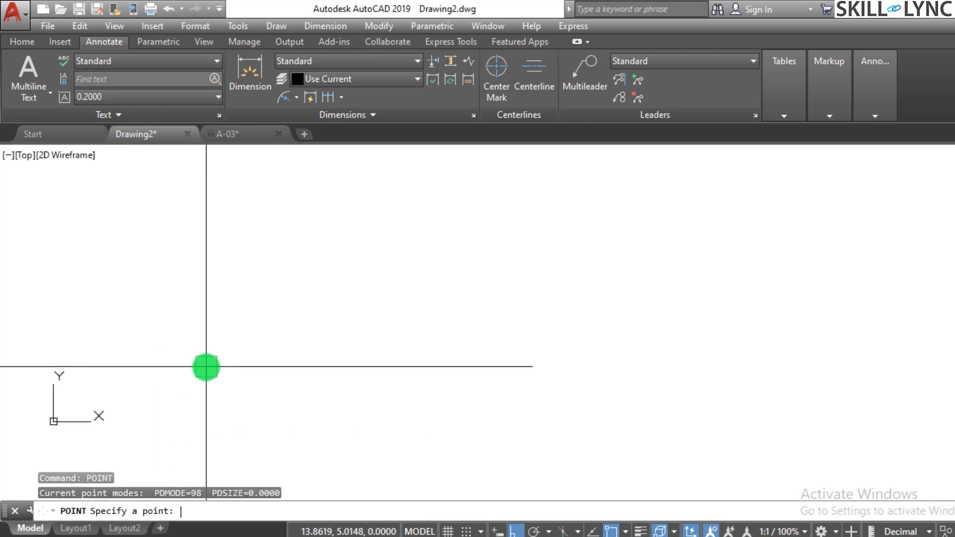
pyautogui.press('Return')
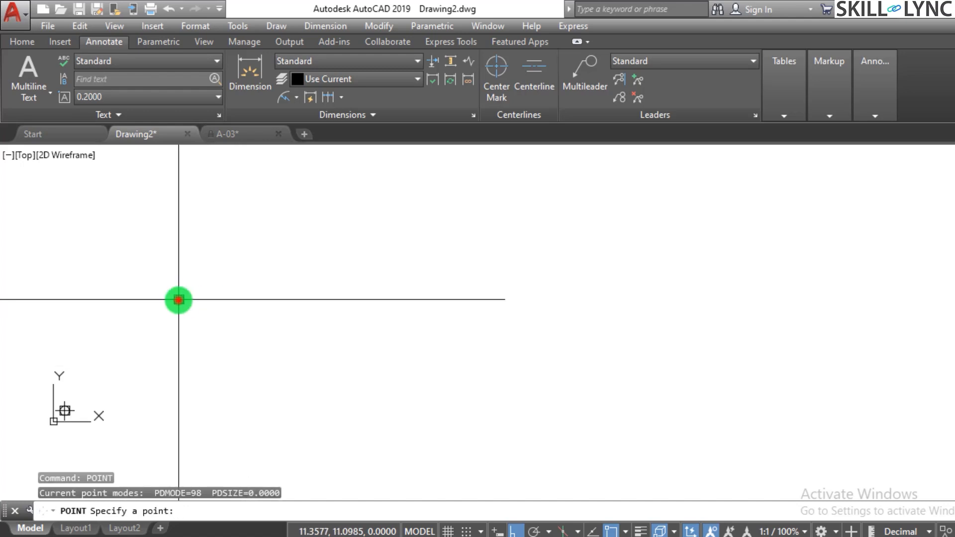
pyautogui.click(178, 300)
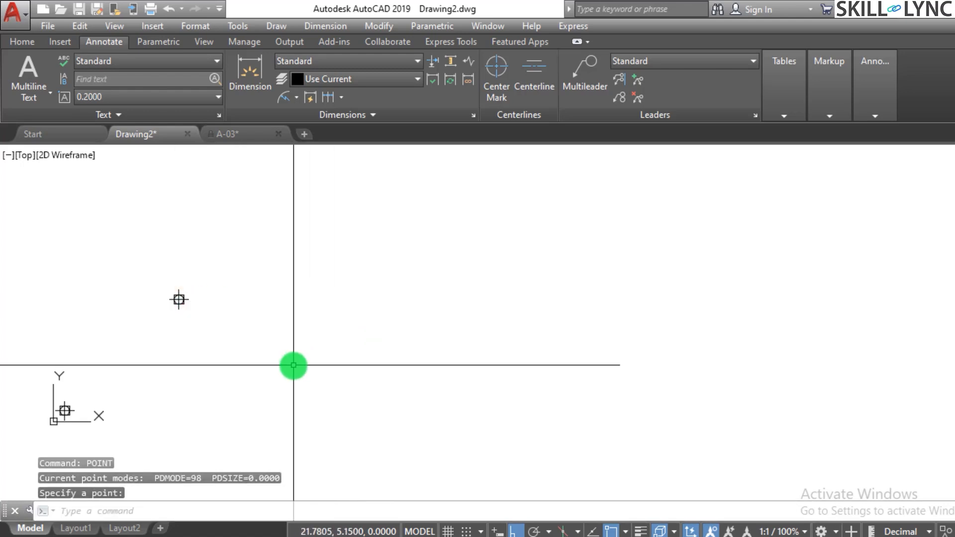
# Place a point at coordinates 100,0 and repeat the Point command at the same coordinates.
pyautogui.press('Return')
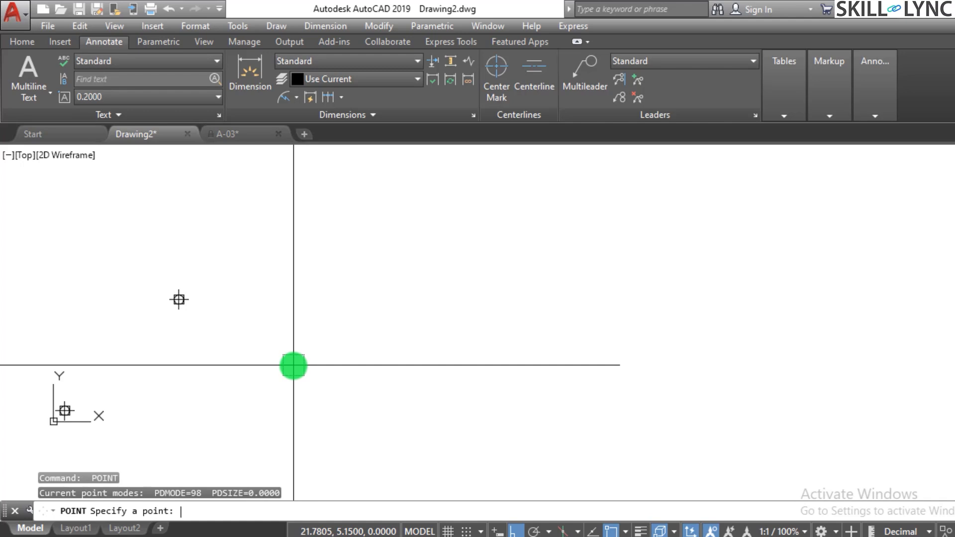
pyautogui.write('100,0')
pyautogui.press('Return')
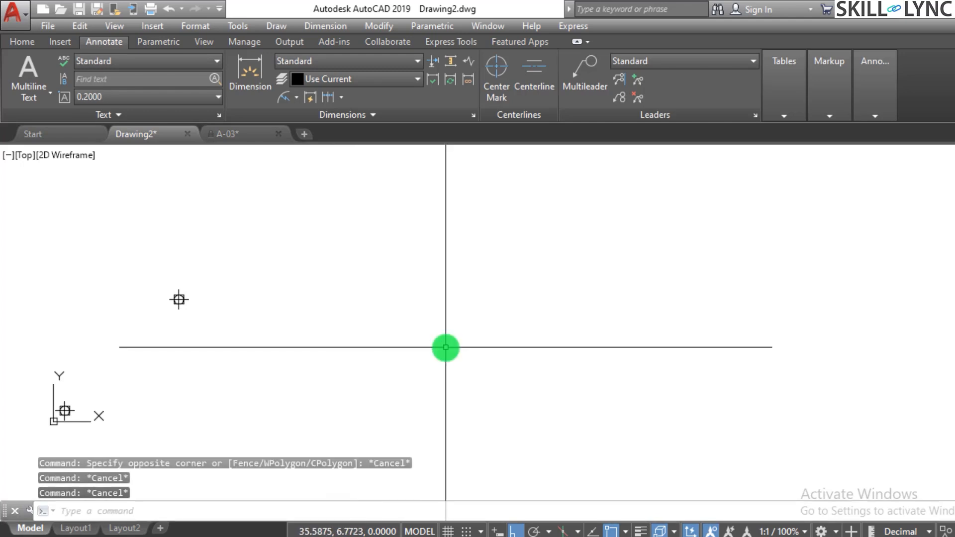
pyautogui.write('po')
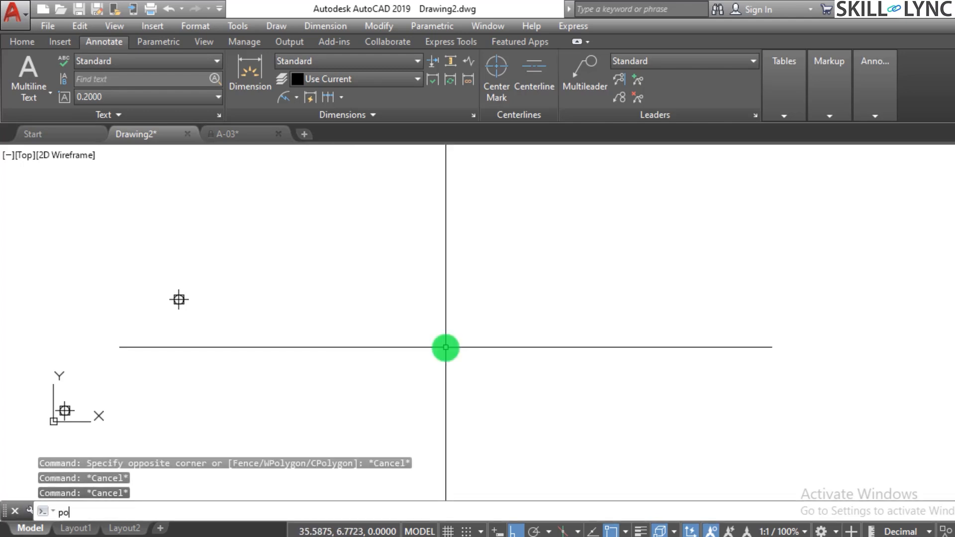
pyautogui.write('int')
pyautogui.press('Return')
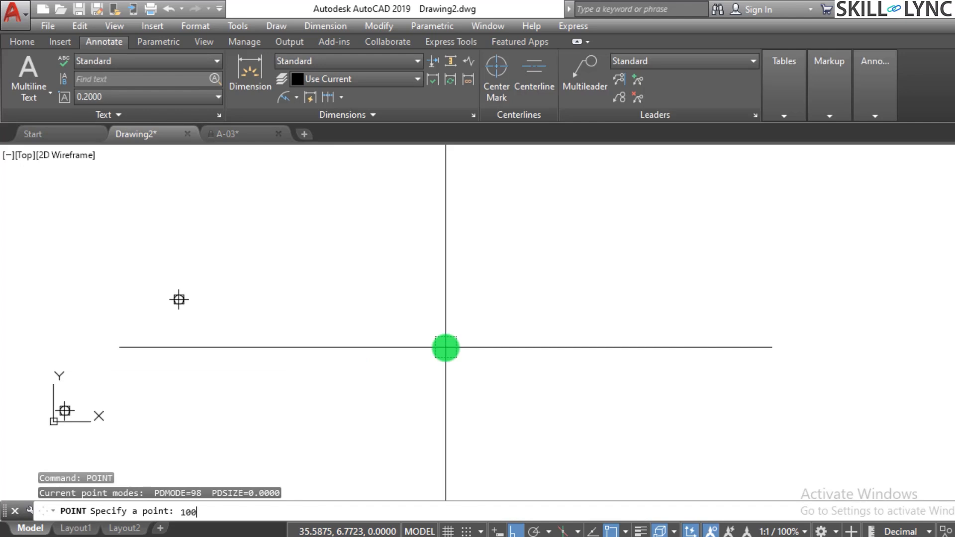
pyautogui.write('100,0')
pyautogui.press('Return')
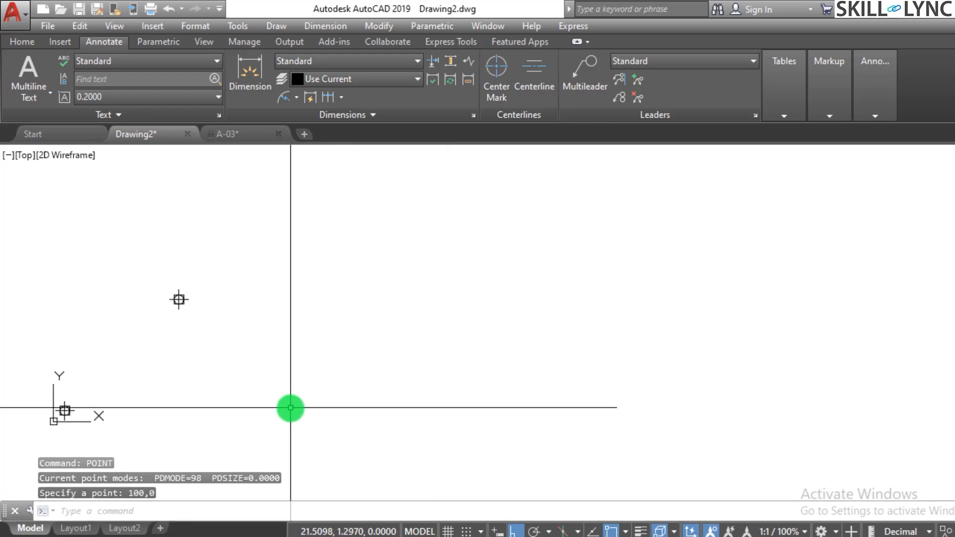
# Examine where the point at 100,0 lies relative to the origin and the two nearby points.
pyautogui.click(287, 372)
pyautogui.click(355, 350)
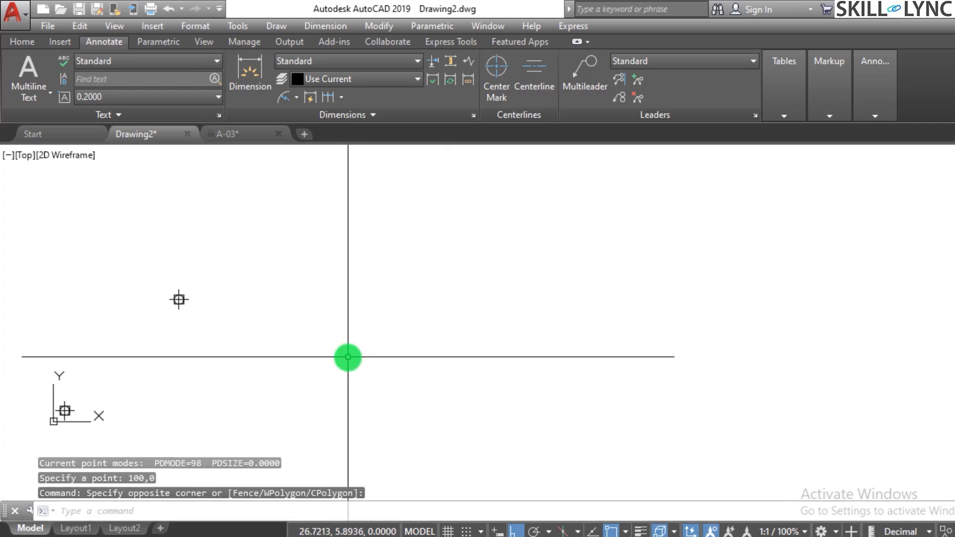
pyautogui.press('Escape')
pyautogui.press('Escape')
pyautogui.scroll(-5, 286, 355)
pyautogui.scroll(2, 509, 353)
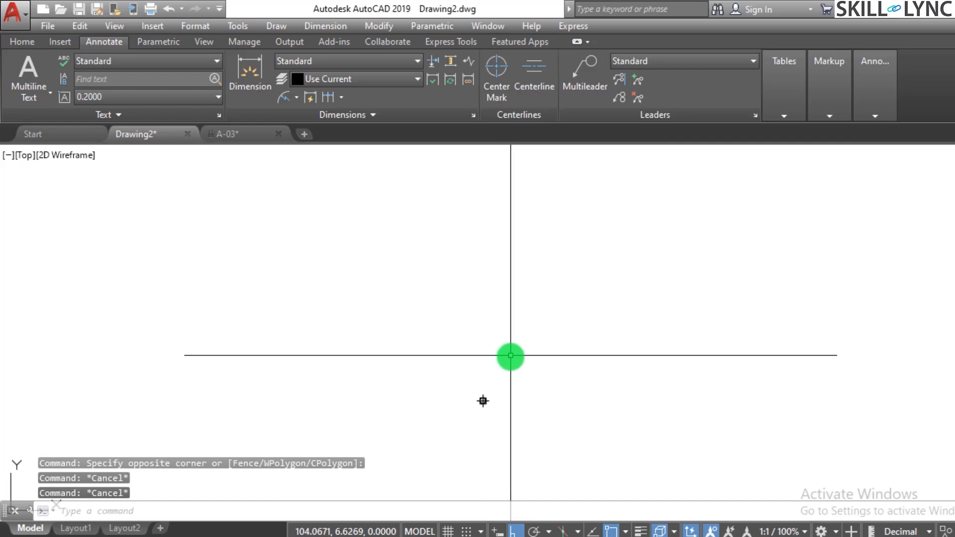
pyautogui.scroll(5, 497, 387)
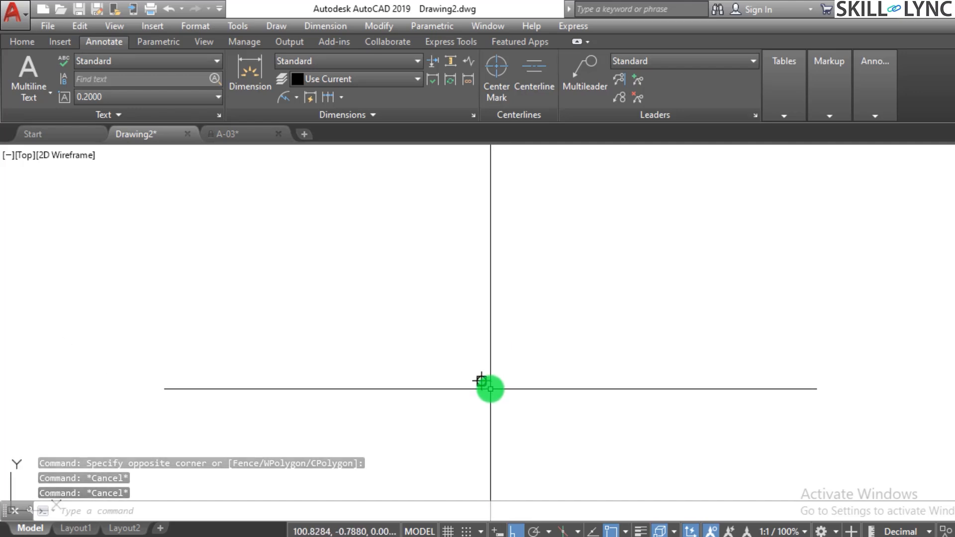
pyautogui.scroll(-10, 490, 385)
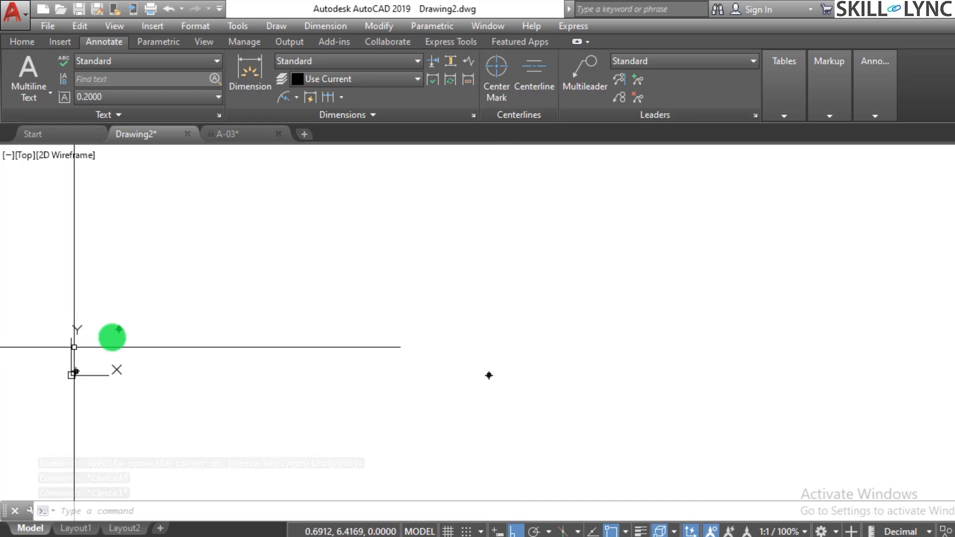
pyautogui.scroll(4, 64, 348)
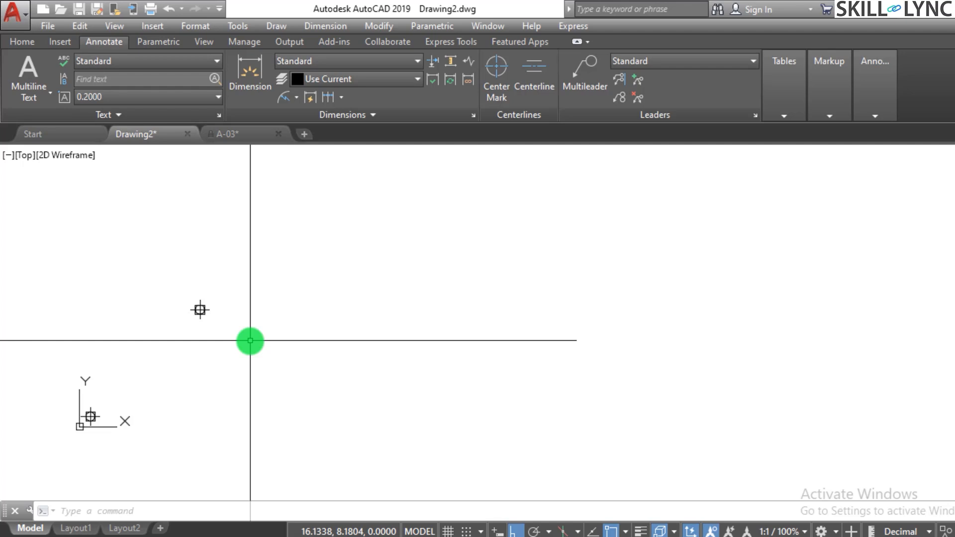
# Check that the Node object snap is enabled and place a short ordinate dimension in the empty space beside the upper point.
pyautogui.click(298, 98)
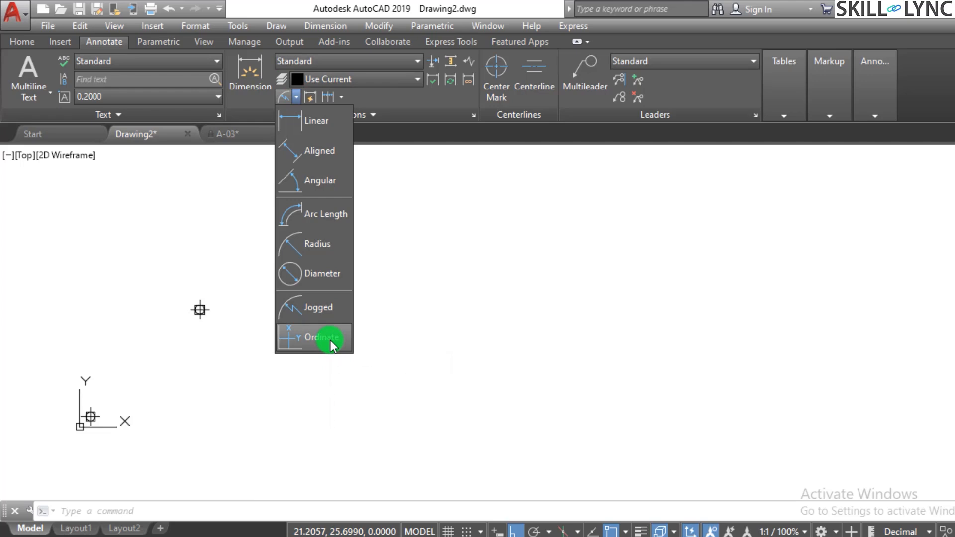
pyautogui.click(330, 339)
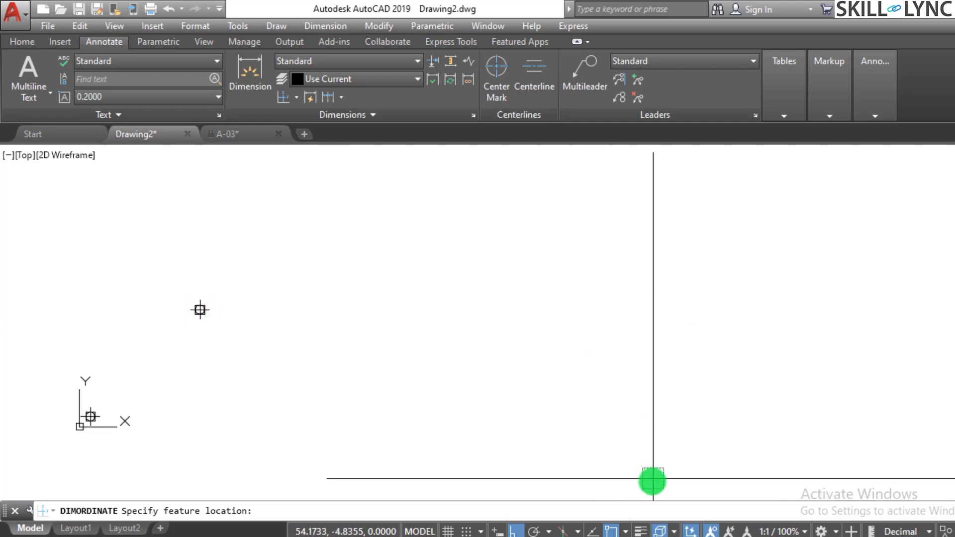
pyautogui.click(625, 531)
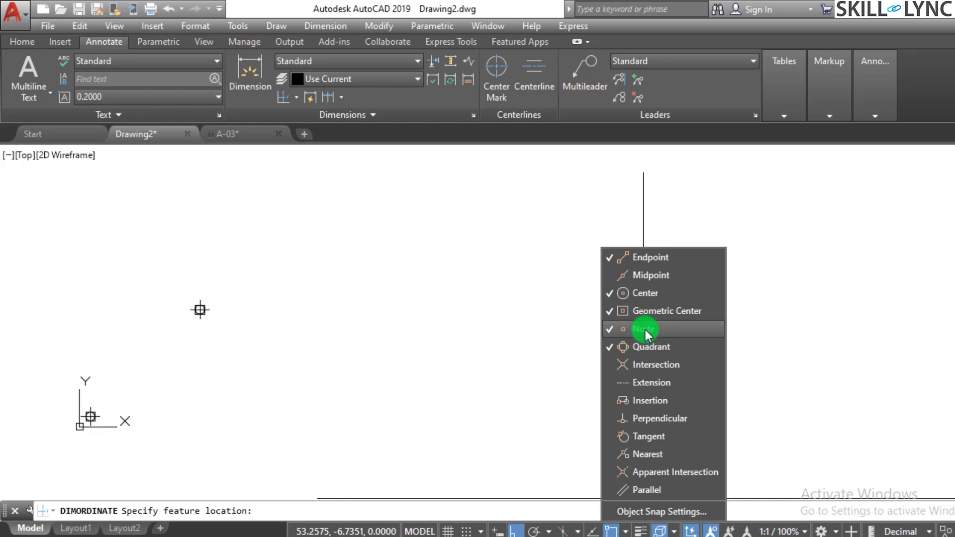
pyautogui.click(227, 332)
pyautogui.click(231, 330)
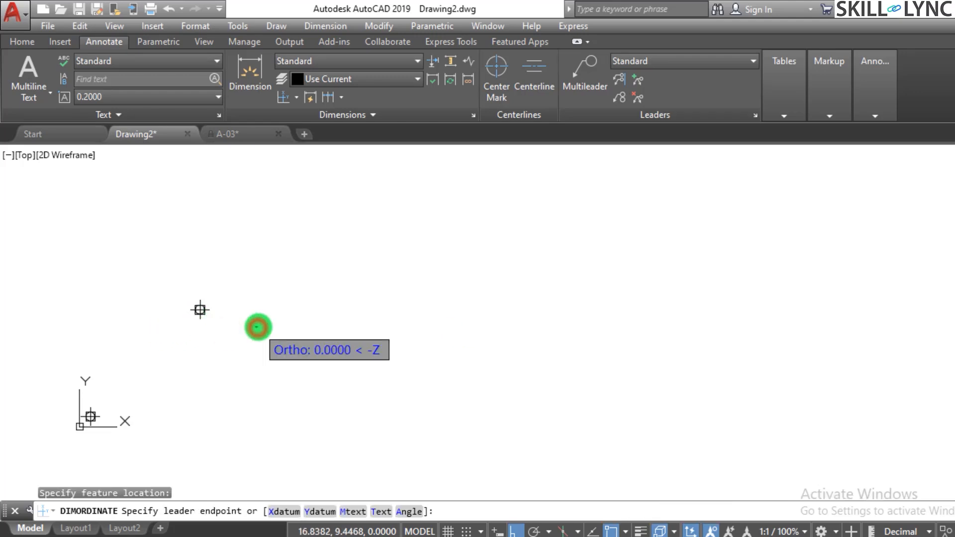
pyautogui.click(248, 328)
pyautogui.moveTo(248, 328)
pyautogui.mouseDown(button='middle')
pyautogui.moveTo(305, 300)
pyautogui.moveTo(208, 296)
pyautogui.moveTo(196, 307)
pyautogui.mouseUp(button='middle')
pyautogui.press('Escape')
pyautogui.press('Return')
pyautogui.press('Escape')
pyautogui.press('Escape')
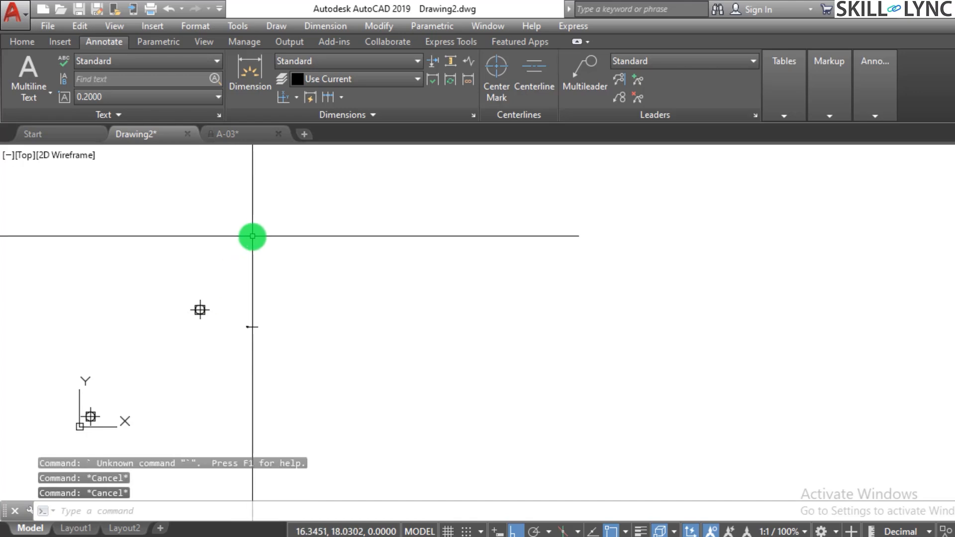
# Add an ordinate dimension to the upper point using the Xdatum option, with its leader ending to the right of the point.
pyautogui.write('dimordina')
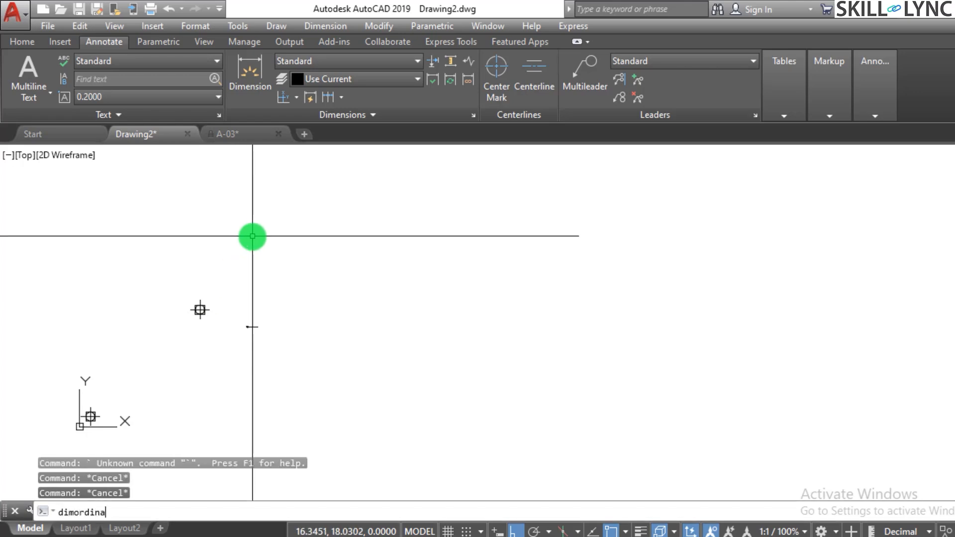
pyautogui.write('te')
pyautogui.press('Return')
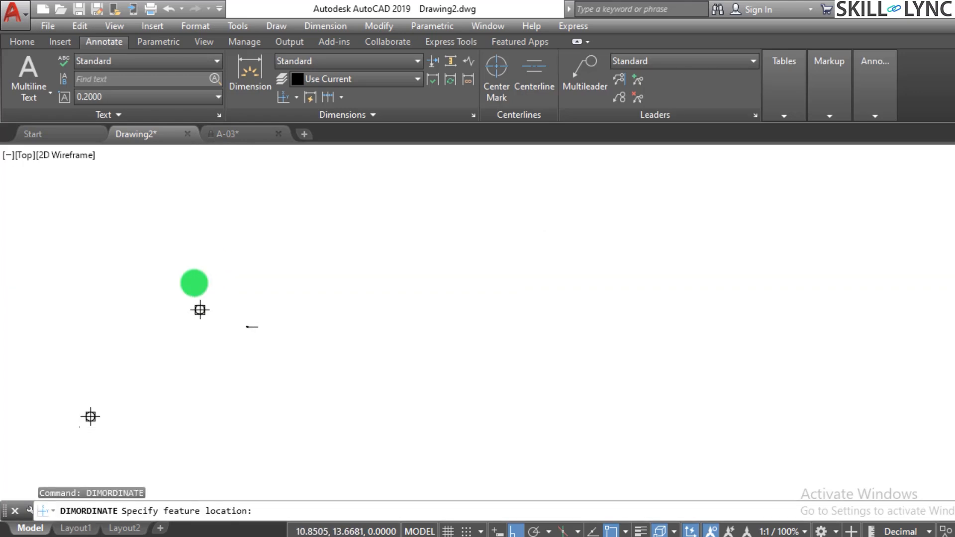
pyautogui.scroll(4, 194, 281)
pyautogui.click(205, 350)
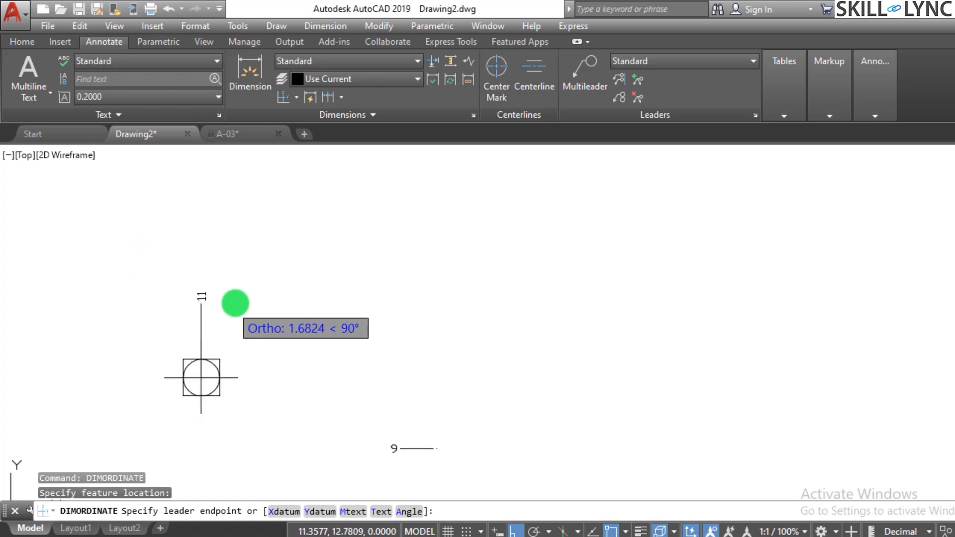
pyautogui.scroll(-4, 231, 297)
pyautogui.scroll(4, 268, 302)
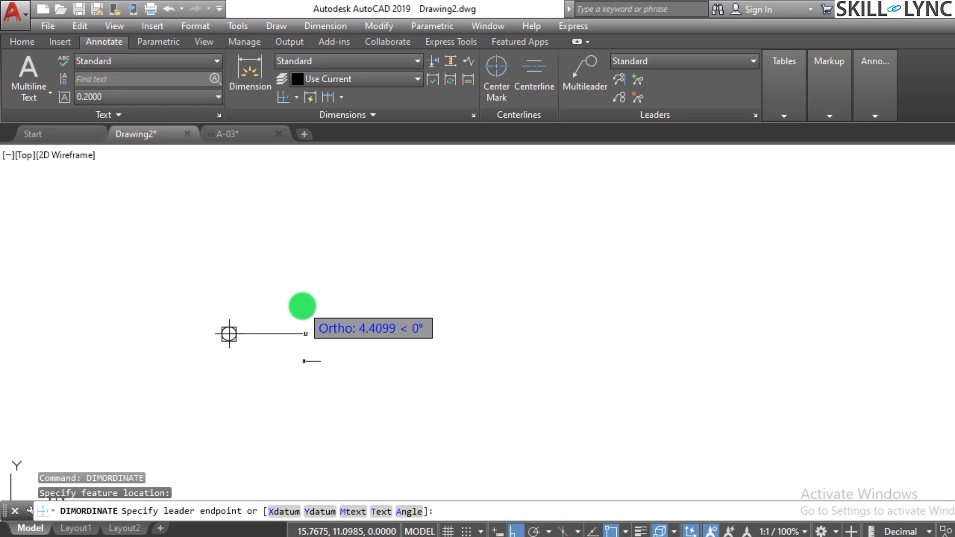
pyautogui.write('a')
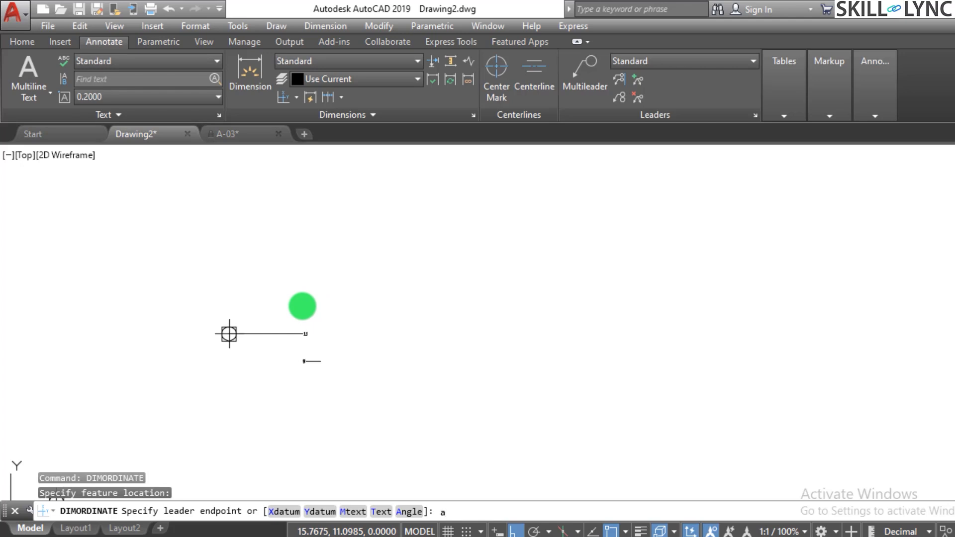
pyautogui.press('Return')
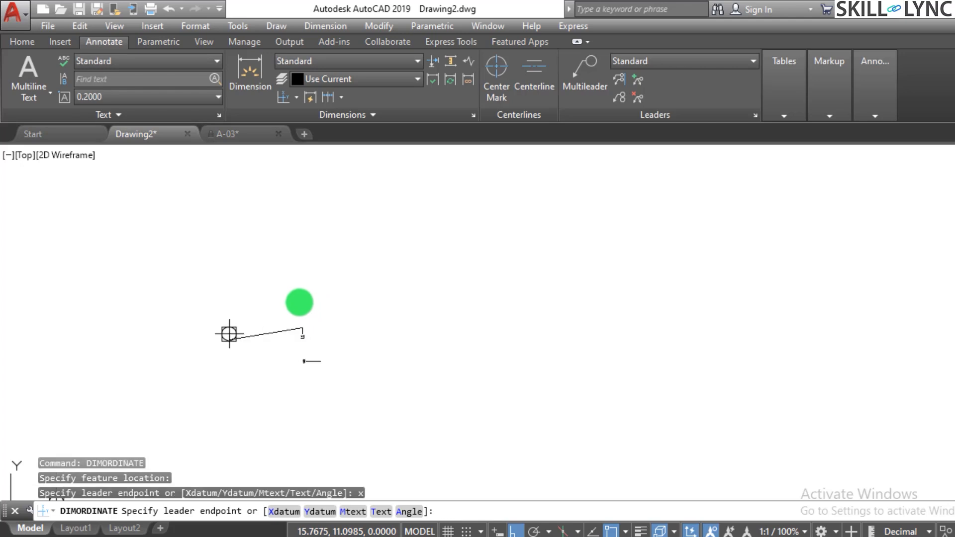
pyautogui.click(315, 330)
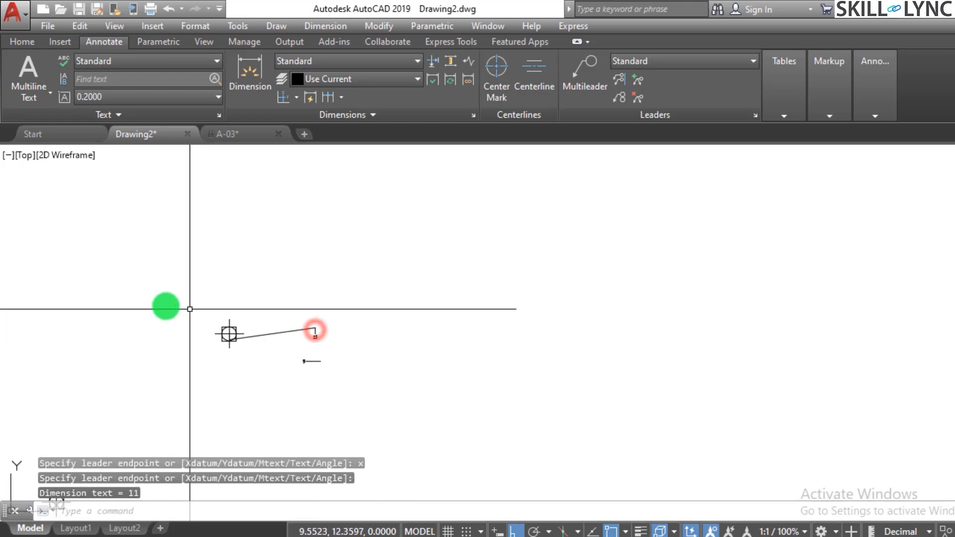
# Add an ordinate dimension to the upper point using the Ydatum option, with its leader ending above the point.
pyautogui.scroll(4, 202, 351)
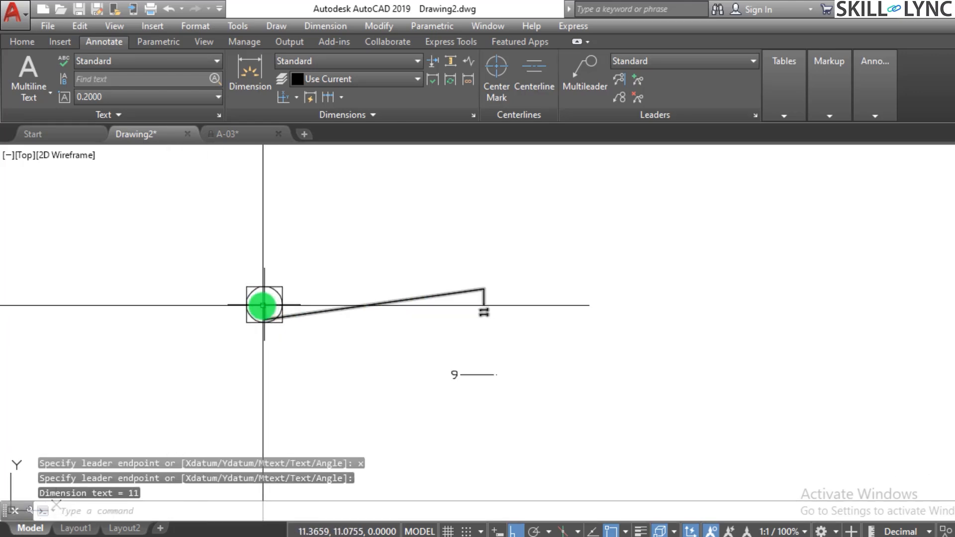
pyautogui.press('Return')
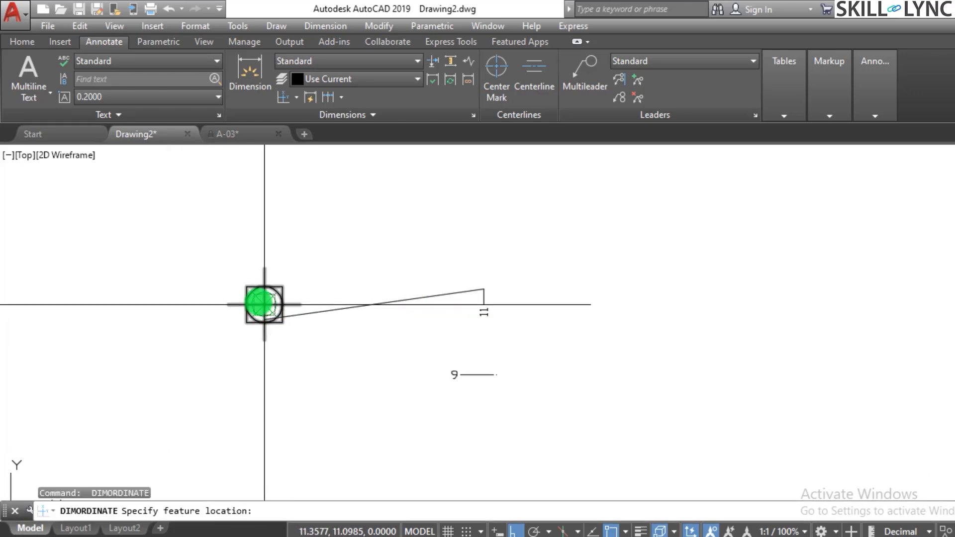
pyautogui.click(264, 304)
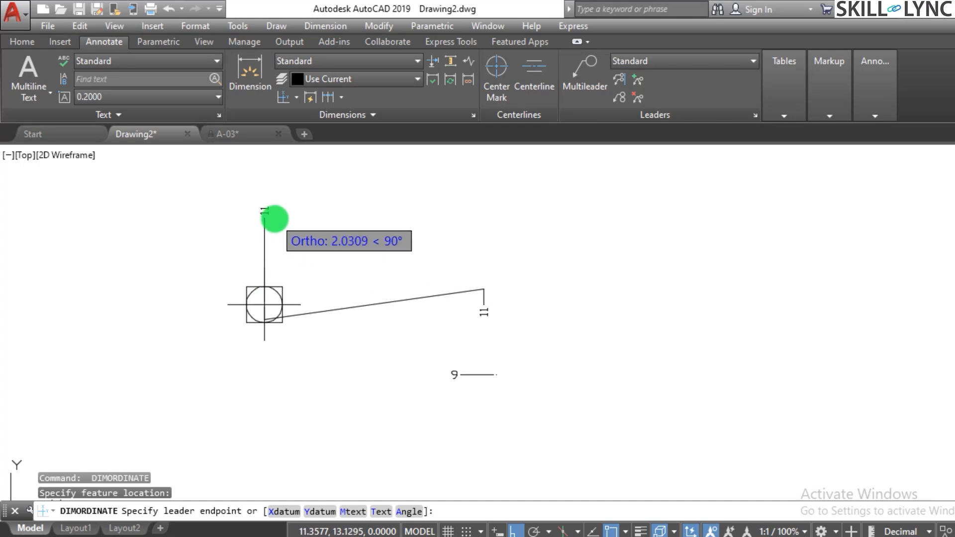
pyautogui.write('y')
pyautogui.press('Return')
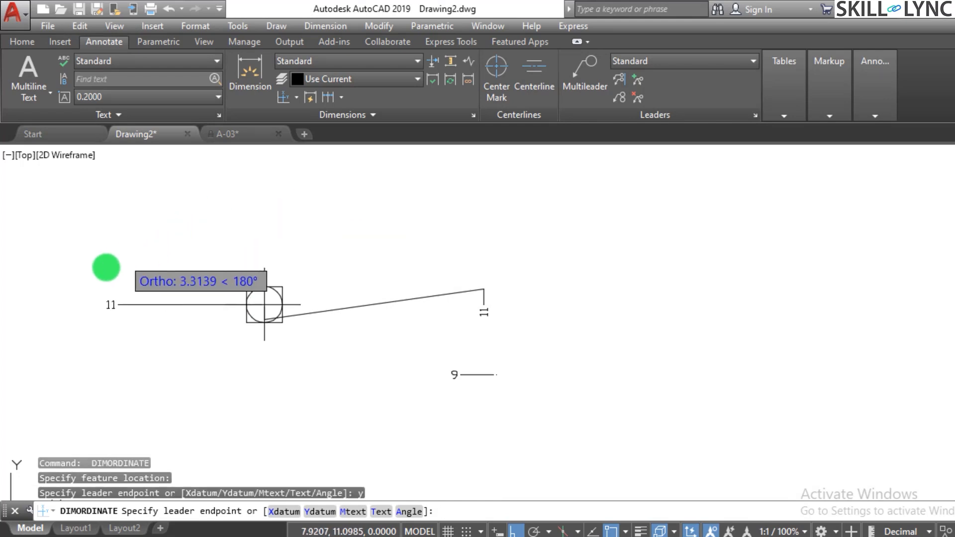
pyautogui.click(256, 193)
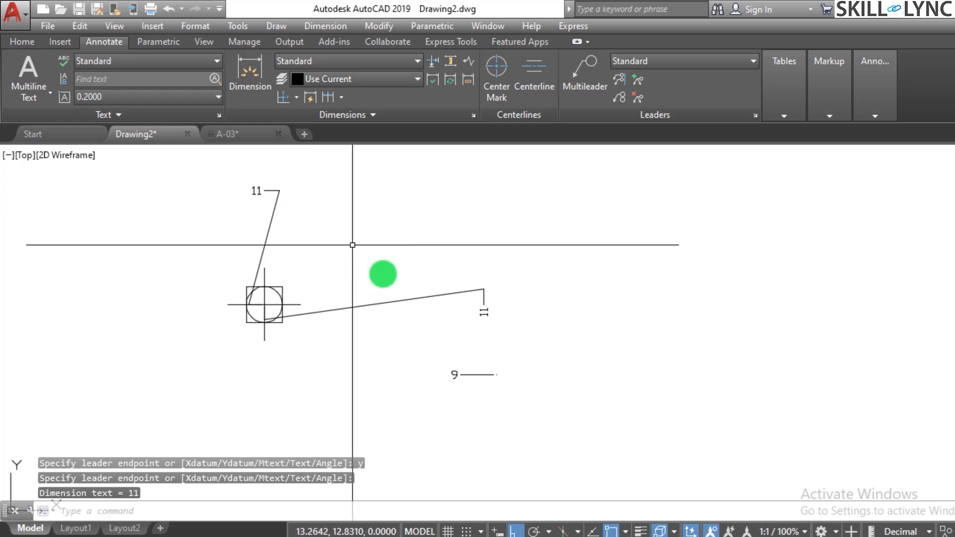
# Erase the short stray ordinate dimension in the empty space below the upper point's Xdatum dimension.
pyautogui.scroll(-4, 373, 282)
pyautogui.scroll(2, 453, 309)
pyautogui.click(431, 335)
pyautogui.click(392, 299)
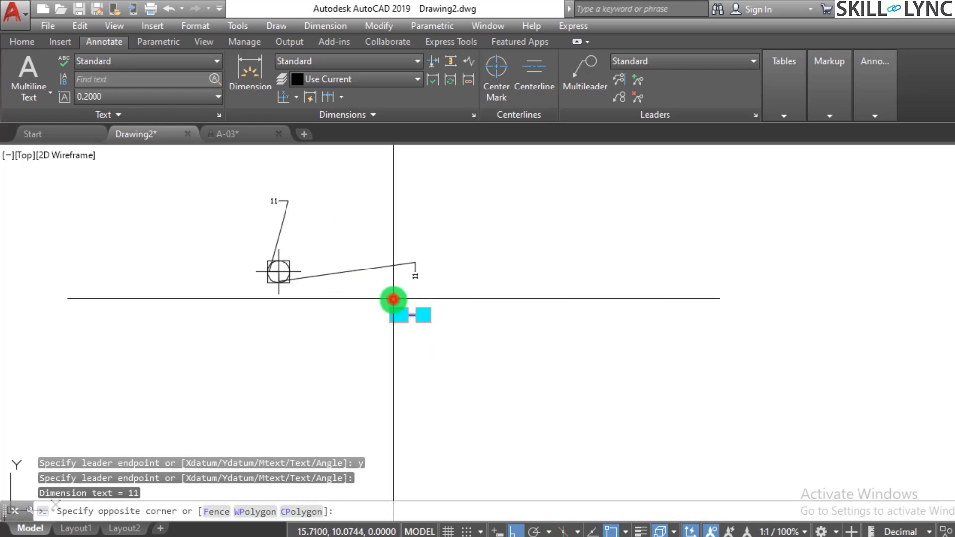
pyautogui.write('e')
pyautogui.press('Return')
# Add an ordinate dimension to the point at 1,1 near the origin using the Xdatum option, with its leader ending to the right.
pyautogui.scroll(-3, 273, 361)
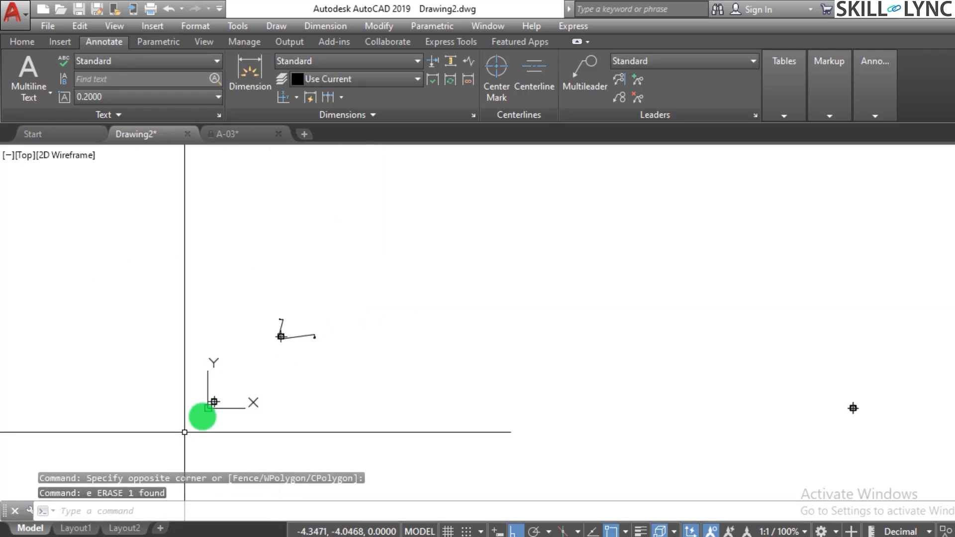
pyautogui.scroll(2, 224, 397)
pyautogui.scroll(4, 234, 390)
pyautogui.press('Escape')
pyautogui.press('Escape')
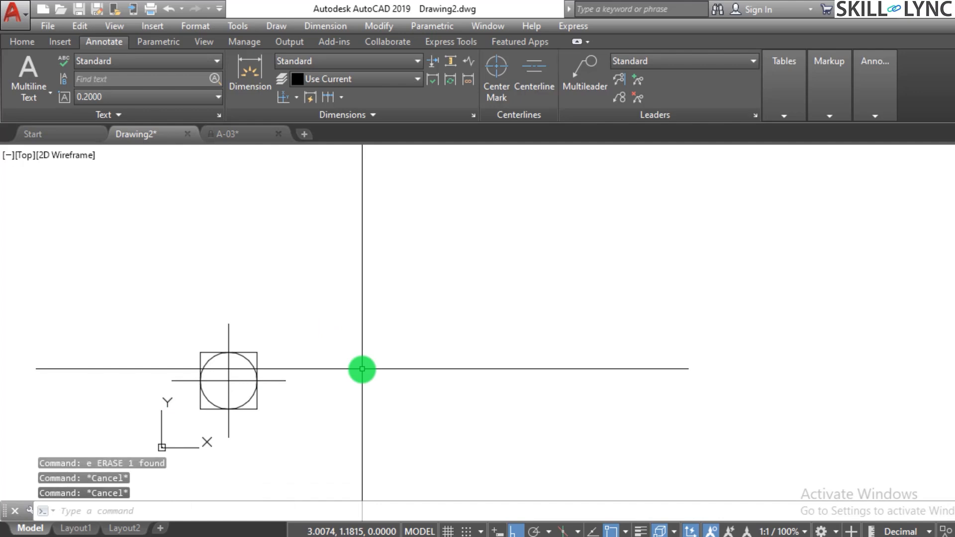
pyautogui.write('dimordina')
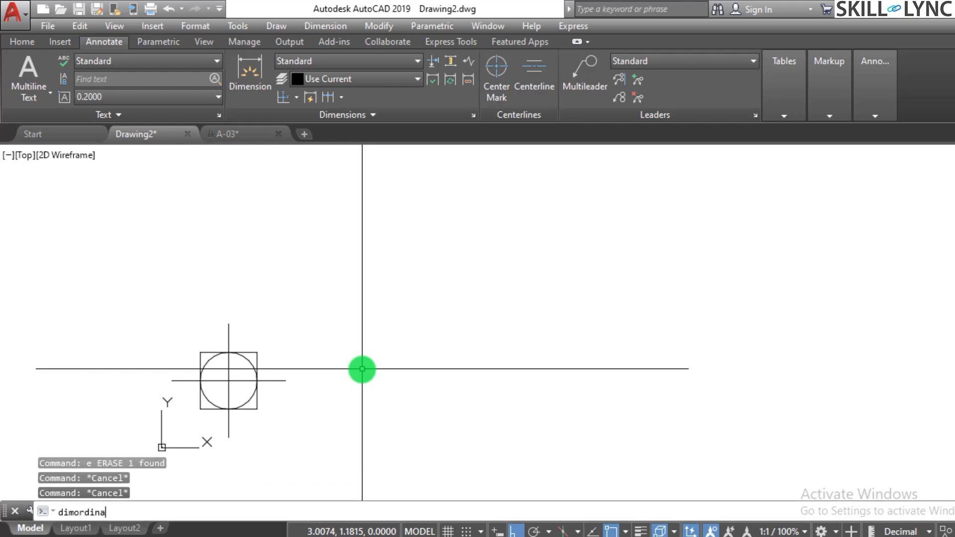
pyautogui.write('te')
pyautogui.press('Return')
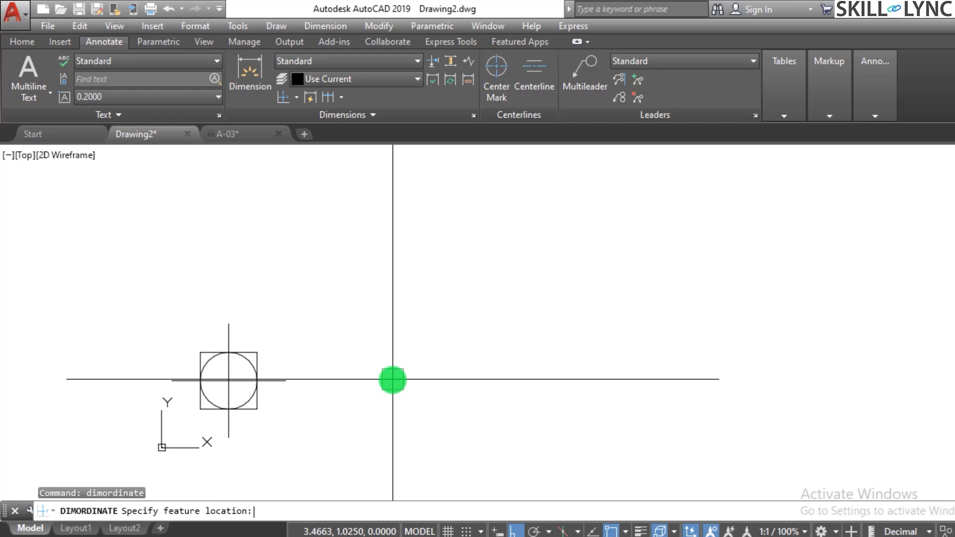
pyautogui.click(227, 380)
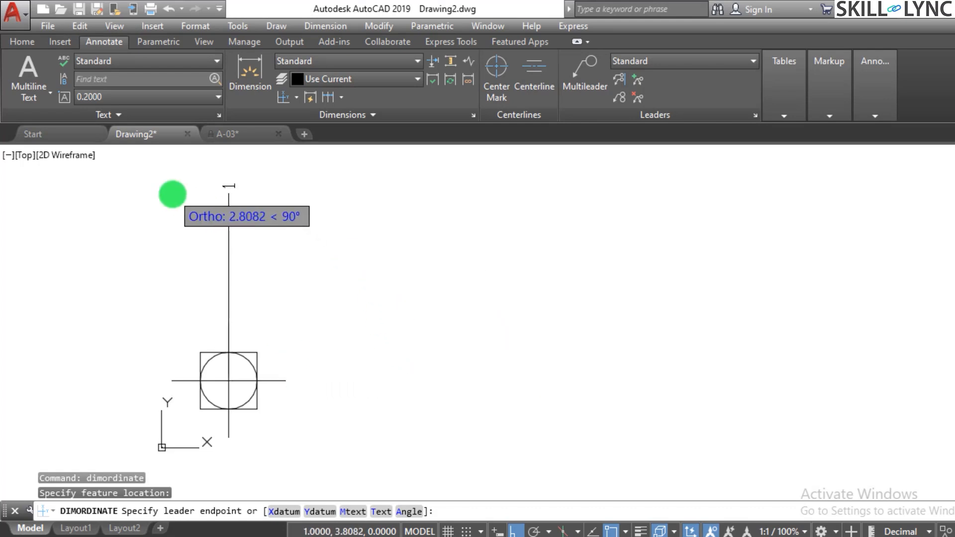
pyautogui.scroll(-4, 321, 288)
pyautogui.scroll(4, 325, 290)
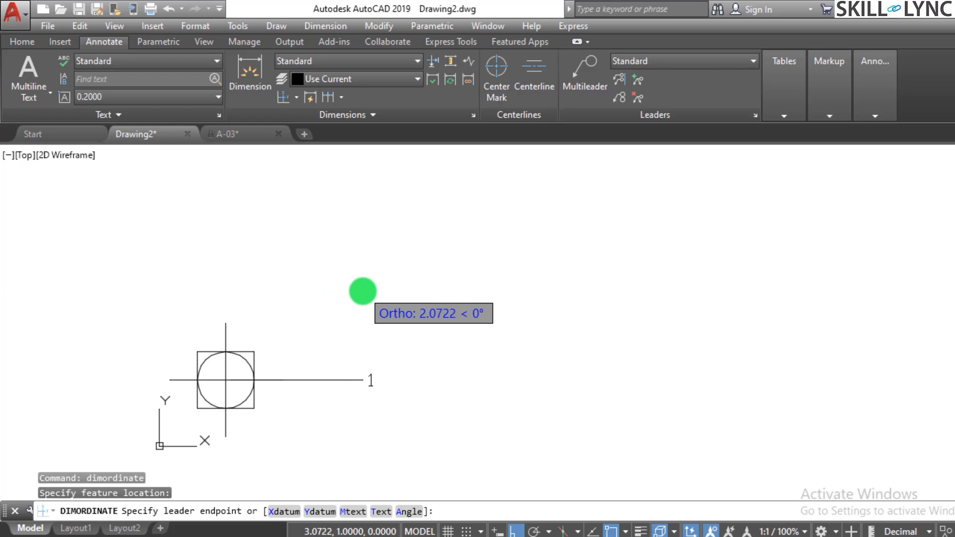
pyautogui.write('x')
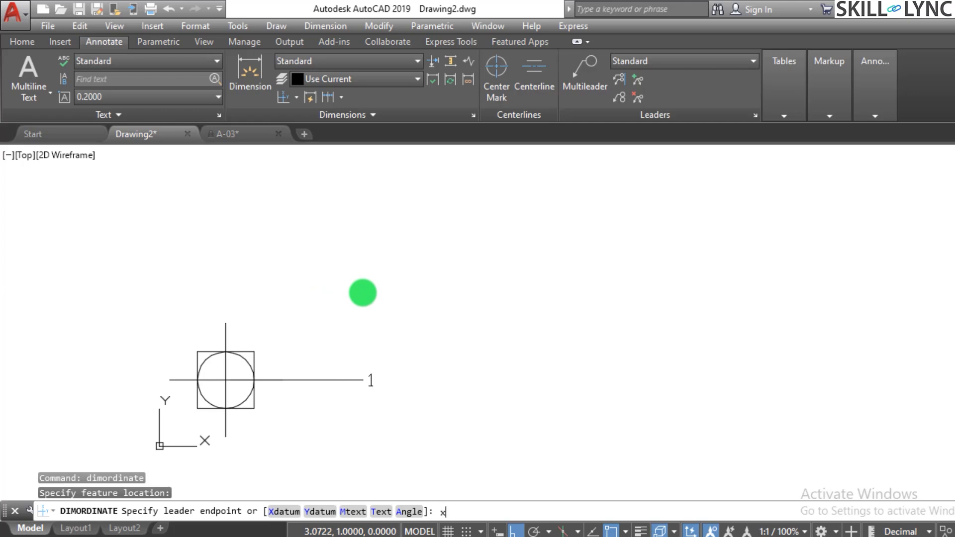
pyautogui.press('Return')
pyautogui.press('Escape')
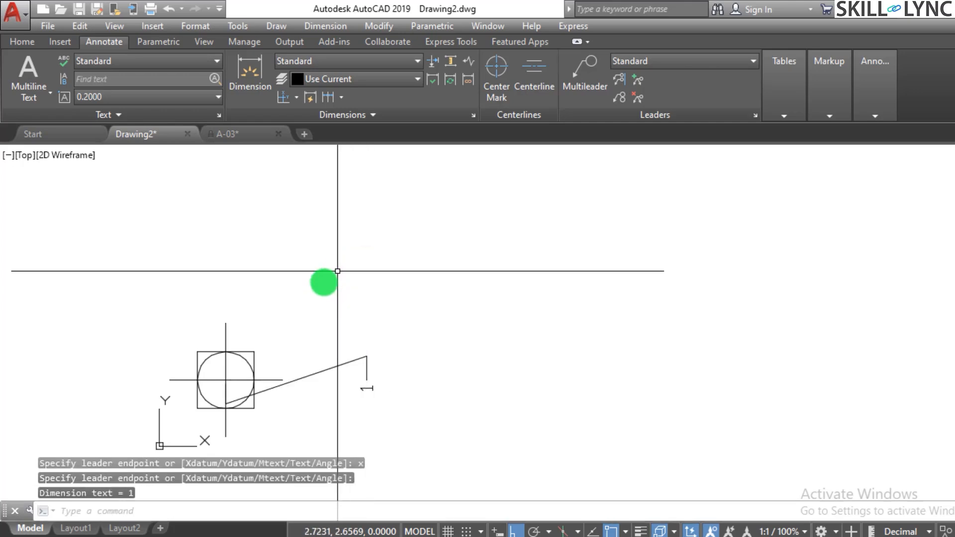
# Add a Ydatum ordinate dimension to the point at 1,1, with its leader ending above the point.
pyautogui.press('Return')
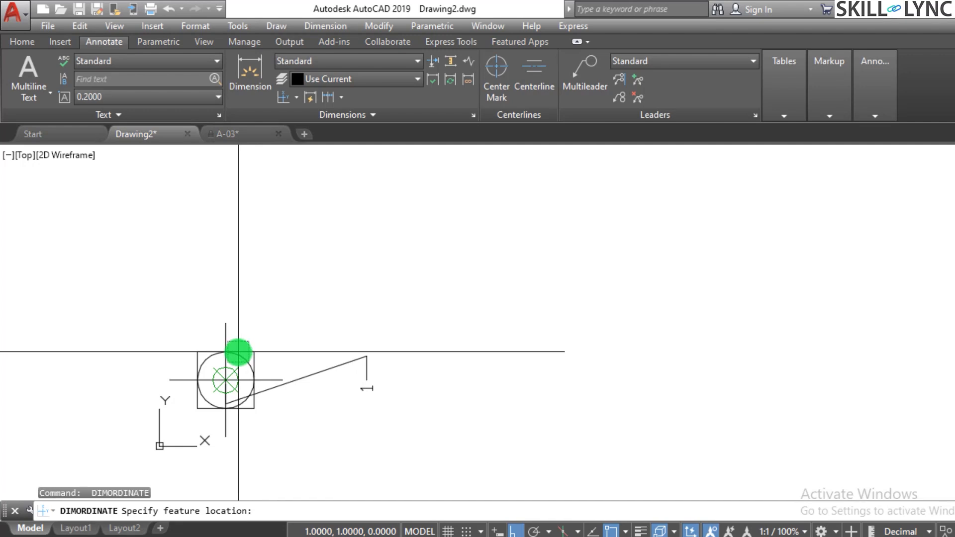
pyautogui.click(225, 381)
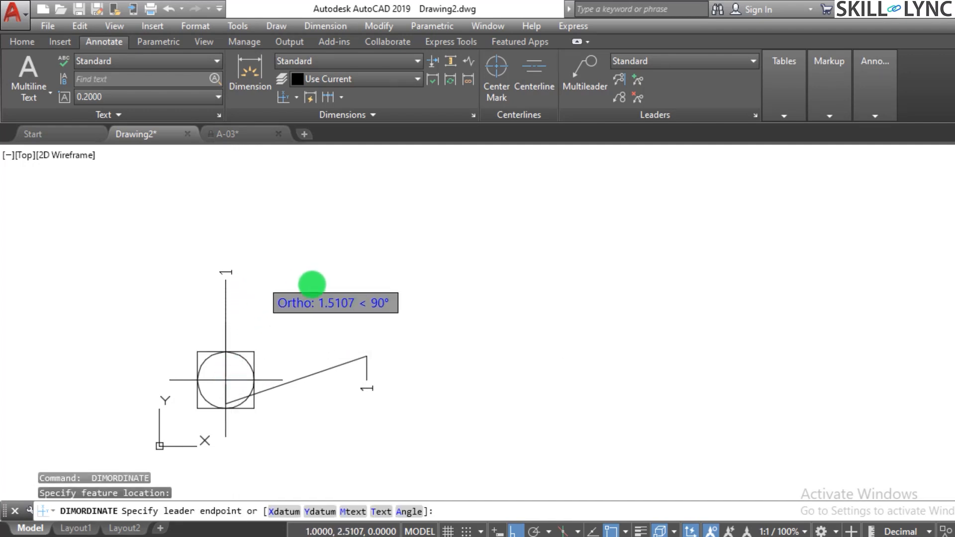
pyautogui.write('y')
pyautogui.press('Return')
pyautogui.click(273, 205)
pyautogui.press('Escape')
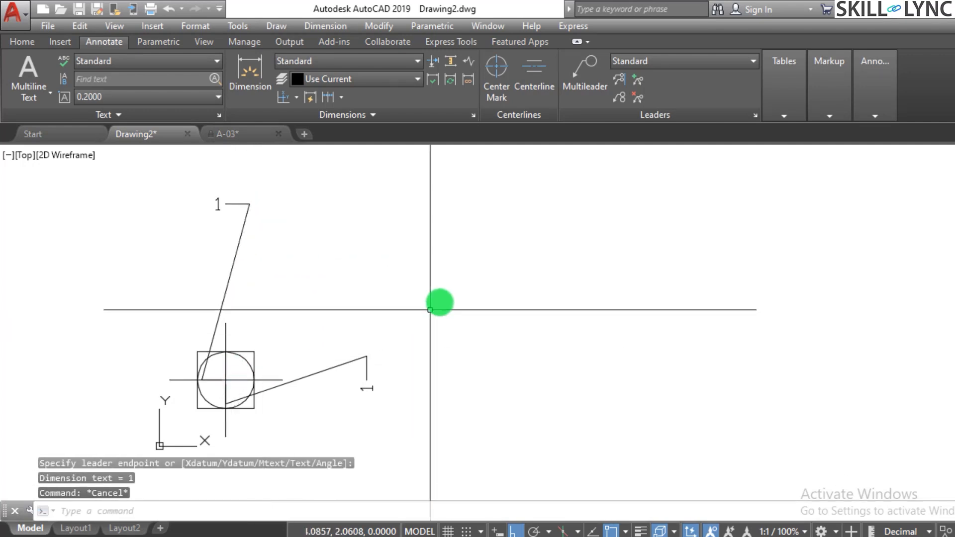
# Place a point at coordinates 10,10.
pyautogui.scroll(-4, 448, 299)
pyautogui.scroll(4, 498, 298)
pyautogui.press('Escape')
pyautogui.press('Escape')
pyautogui.write('po')
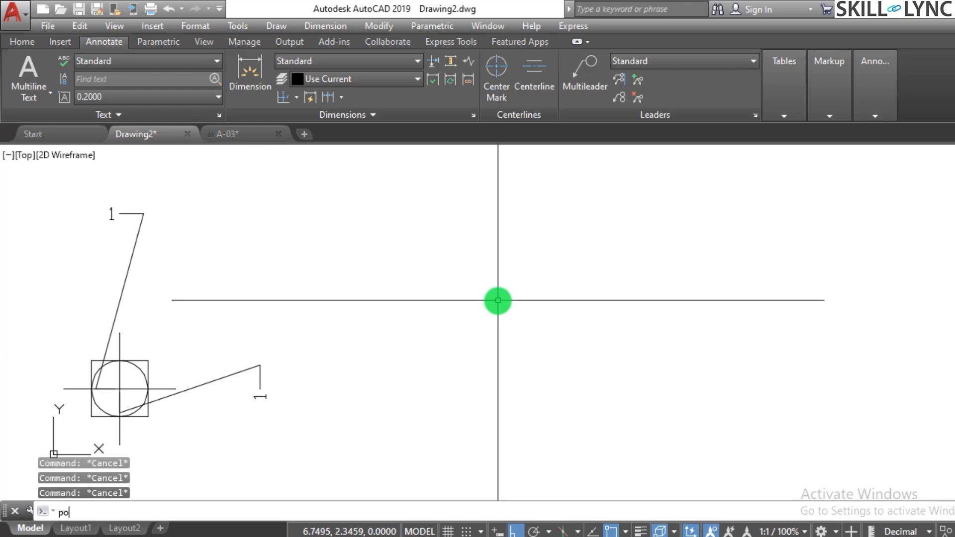
pyautogui.write('int')
pyautogui.press('Return')
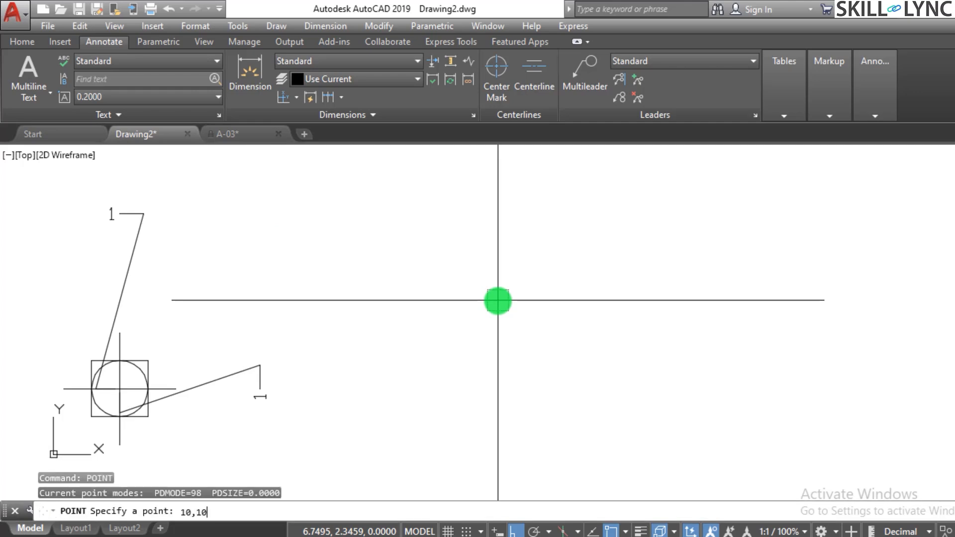
pyautogui.press('Return')
# Locate the new point at 10,10 and examine its position relative to the two dimensioned points.
pyautogui.scroll(-6, 471, 295)
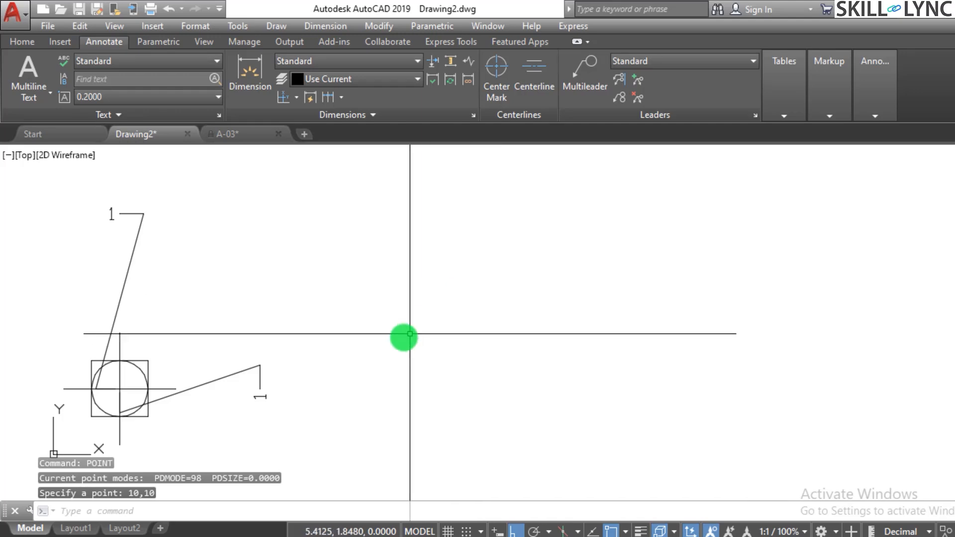
pyautogui.scroll(-2, 428, 328)
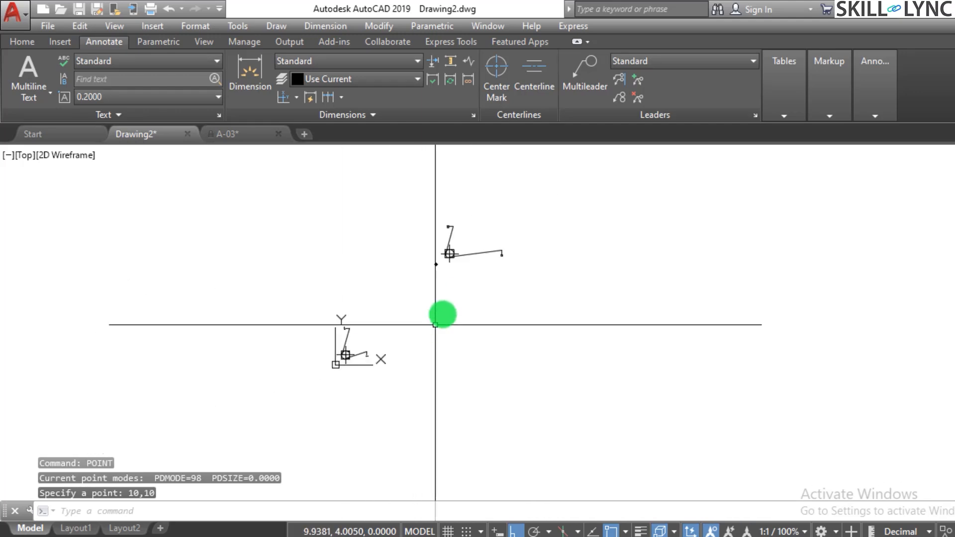
pyautogui.scroll(4, 452, 293)
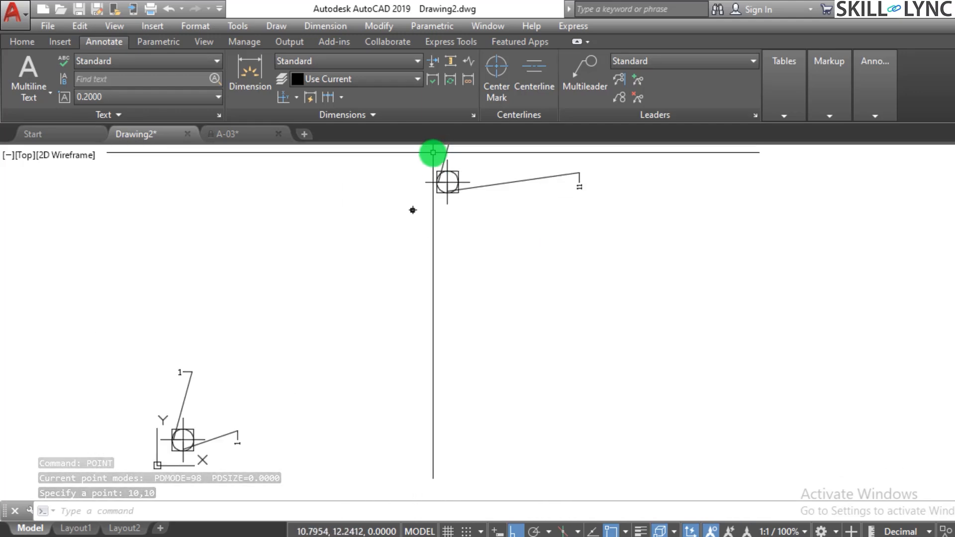
pyautogui.scroll(6, 413, 232)
pyautogui.scroll(2, 351, 271)
pyautogui.press('Escape')
pyautogui.press('Escape')
pyautogui.press('Escape')
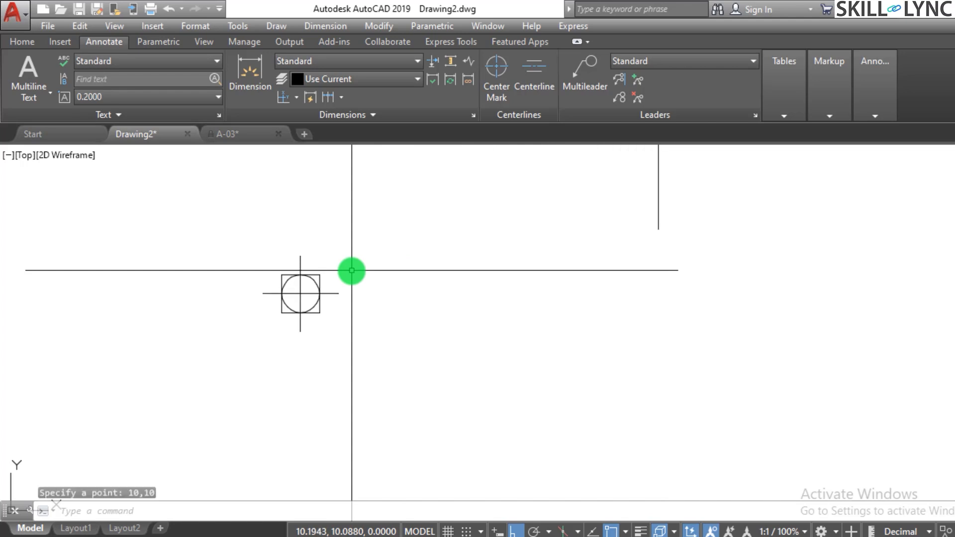
pyautogui.write('dimorf')
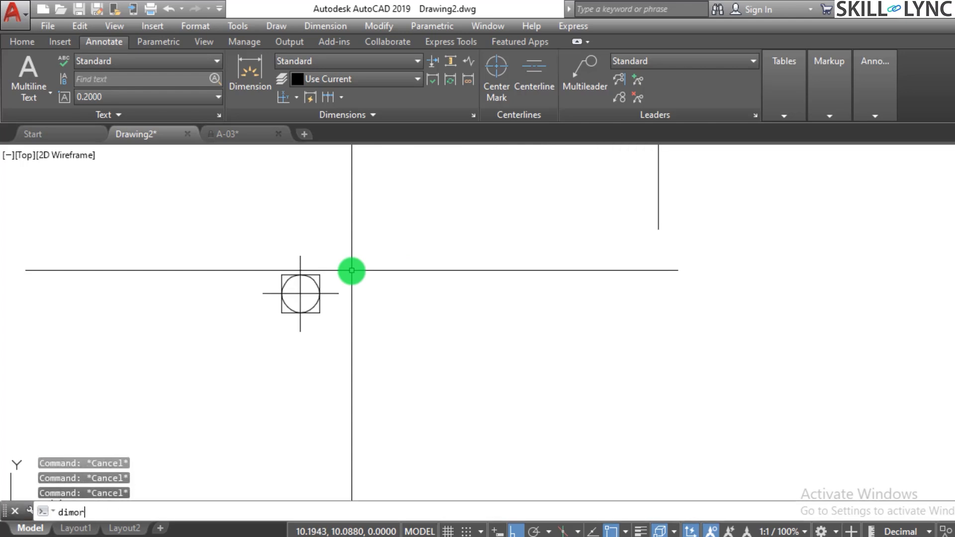
pyautogui.press('Escape')
pyautogui.press('Escape')
pyautogui.write('DIM')
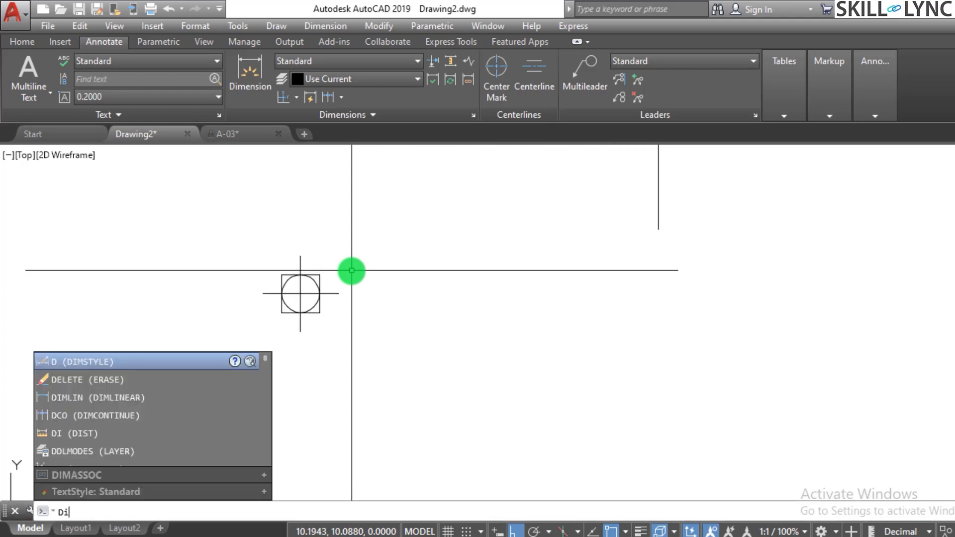
pyautogui.write('ro')
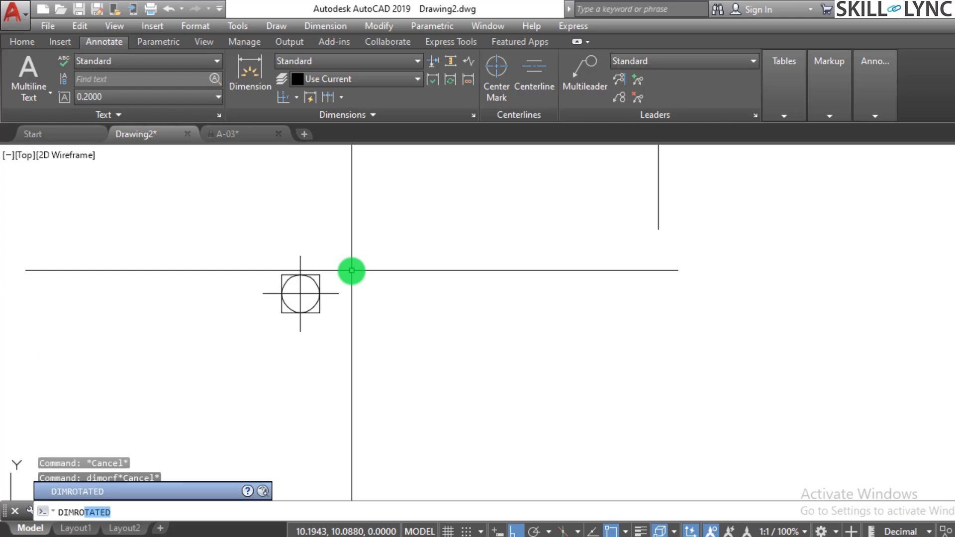
pyautogui.press('Escape')
pyautogui.press('Escape')
# Add two ordinate dimensions to the point at 10,10, one with its leader ending to the right and one above.
pyautogui.write('dimordina')
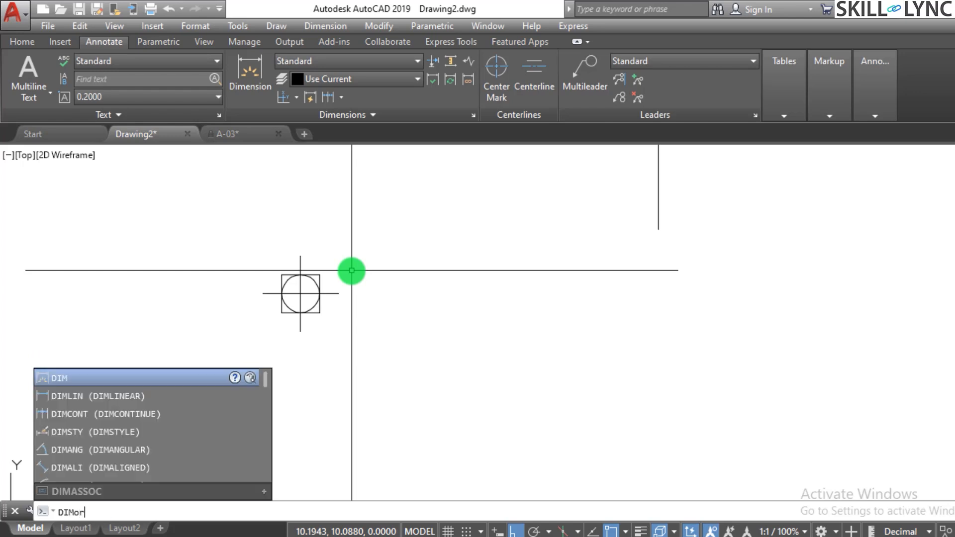
pyautogui.press('Return')
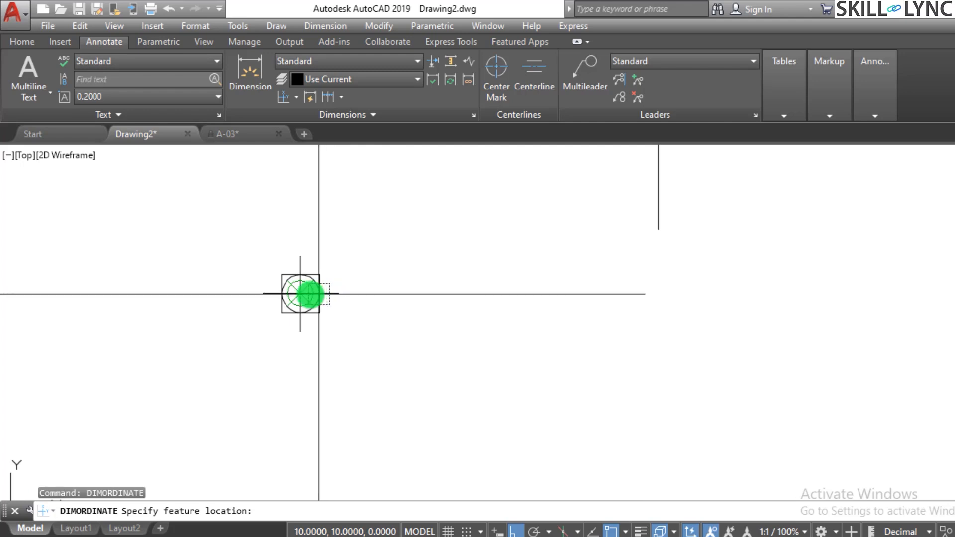
pyautogui.click(300, 292)
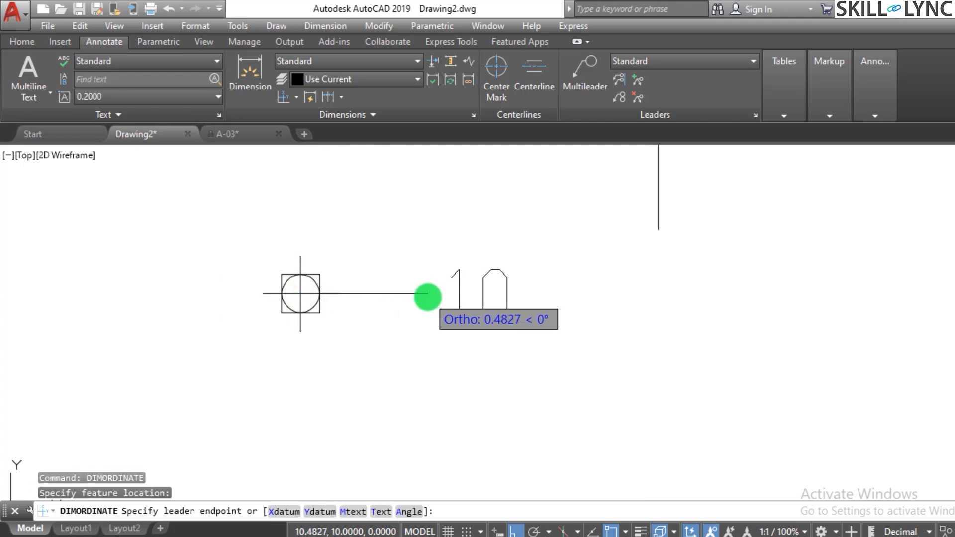
pyautogui.click(427, 295)
pyautogui.press('Return')
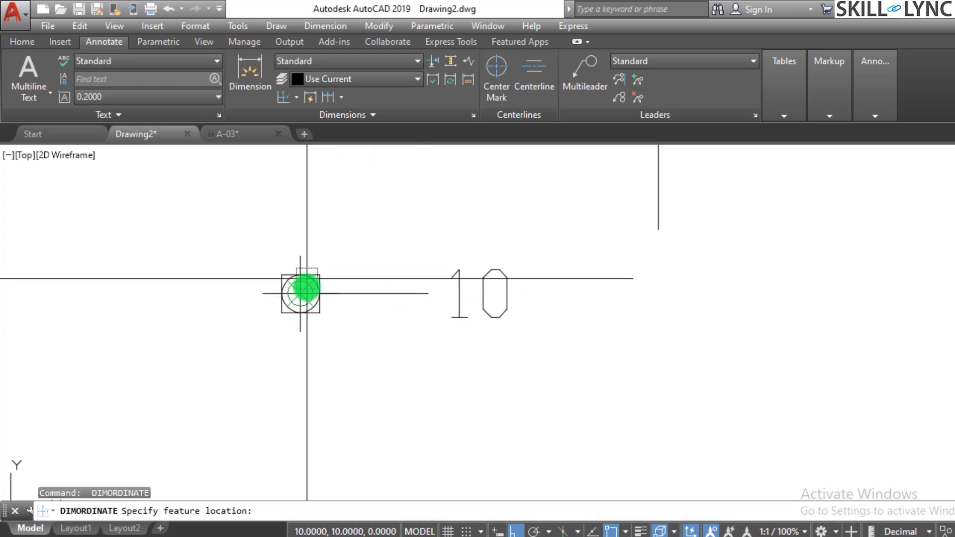
pyautogui.click(306, 302)
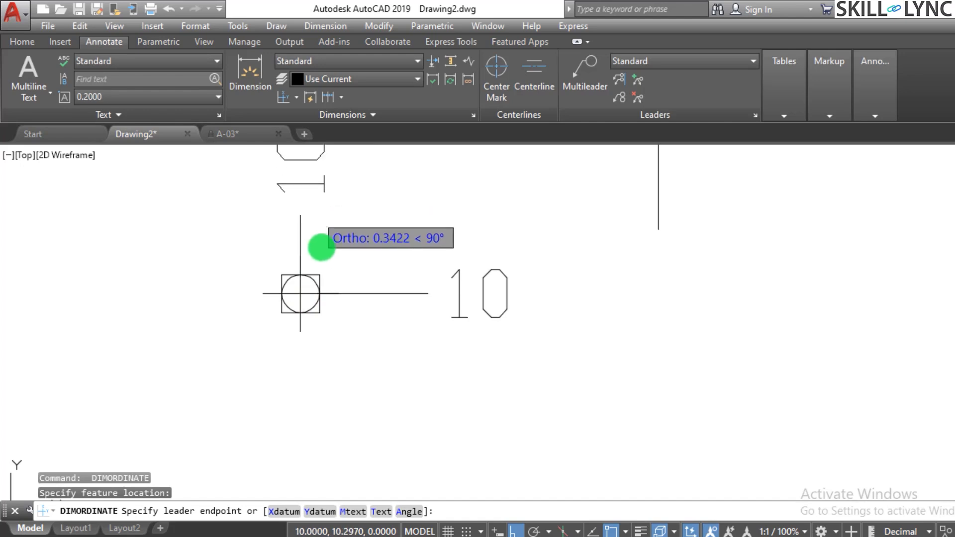
pyautogui.click(326, 209)
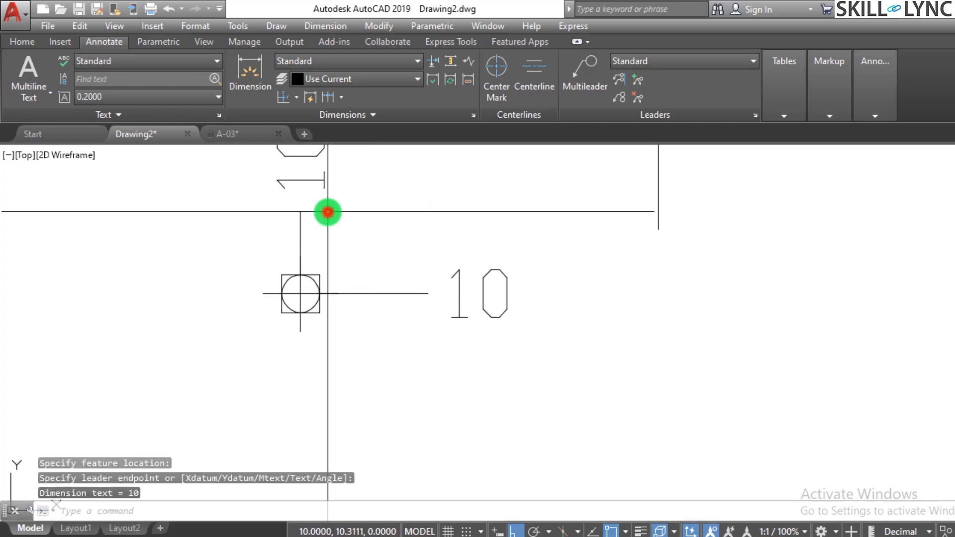
# Erase the upper point together with its Xdatum and Ydatum ordinate dimensions.
pyautogui.scroll(-4, 420, 244)
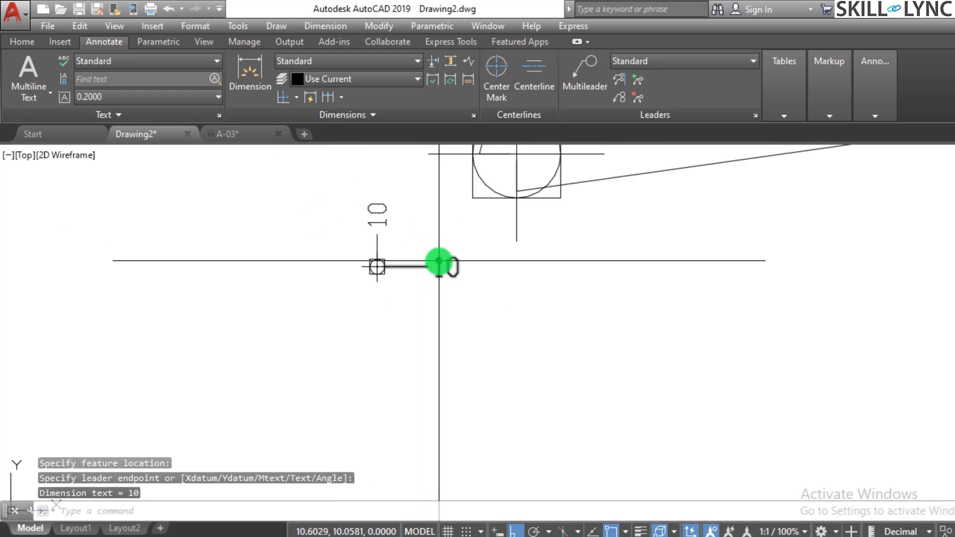
pyautogui.click(506, 244)
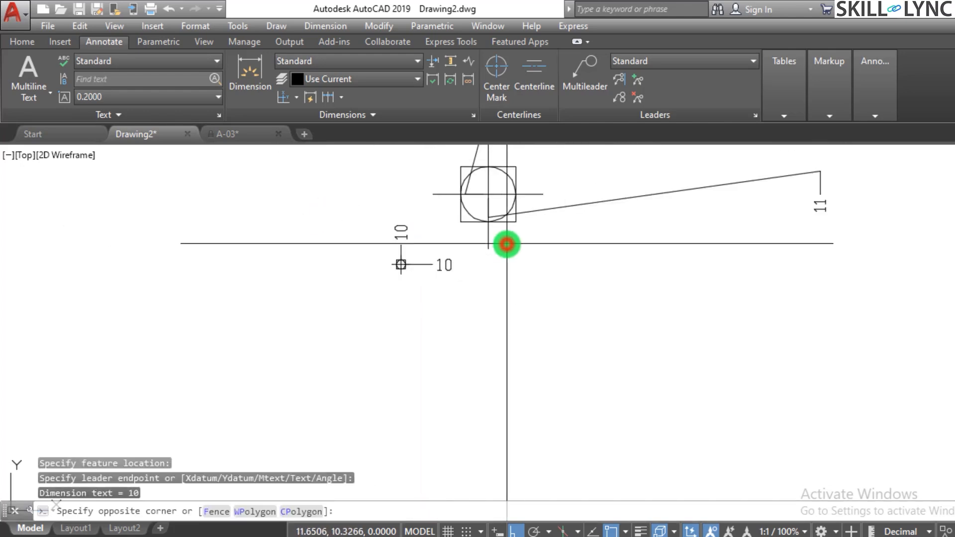
pyautogui.click(446, 162)
pyautogui.write('e')
pyautogui.press('Return')
pyautogui.click(462, 311)
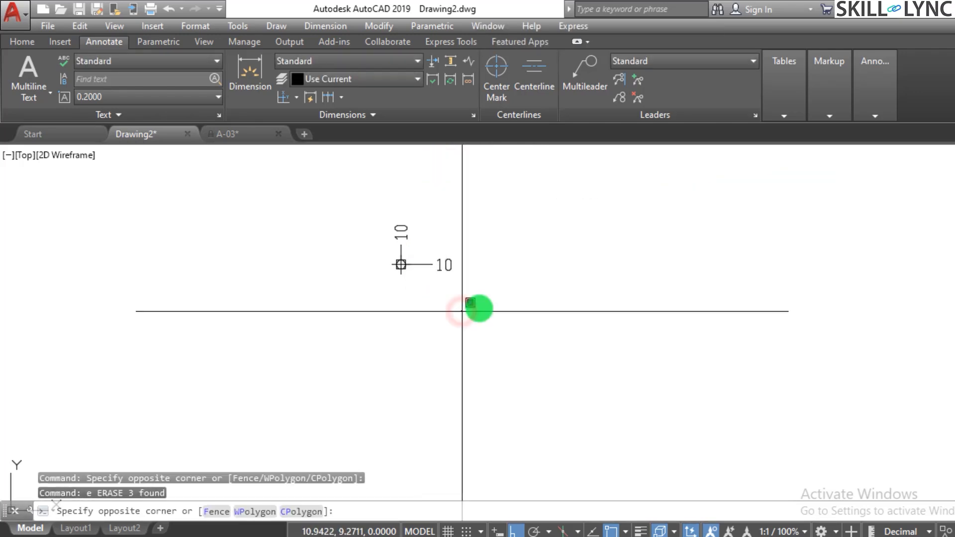
# Erase the point at 10,10 together with its two ordinate dimensions.
pyautogui.click(396, 189)
pyautogui.write('e')
pyautogui.press('Return')
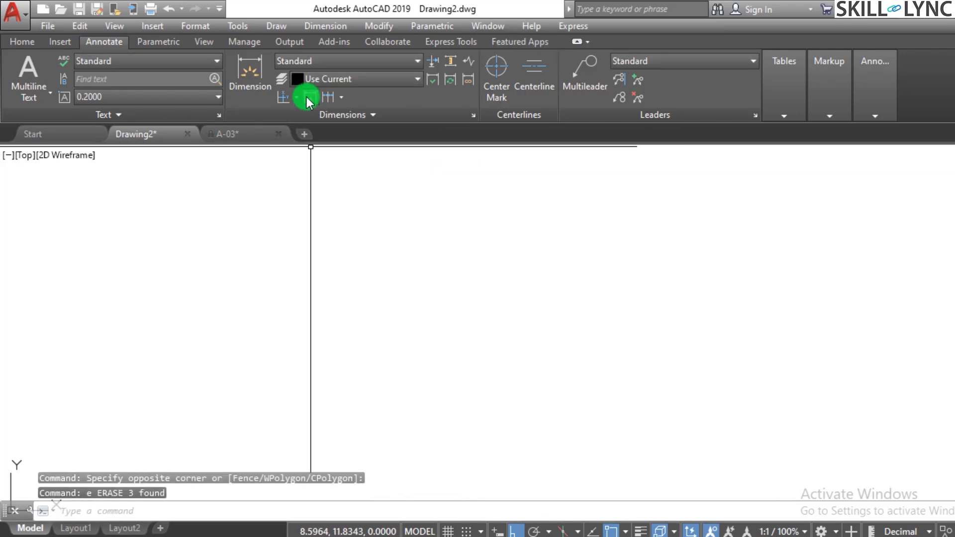
pyautogui.click(294, 98)
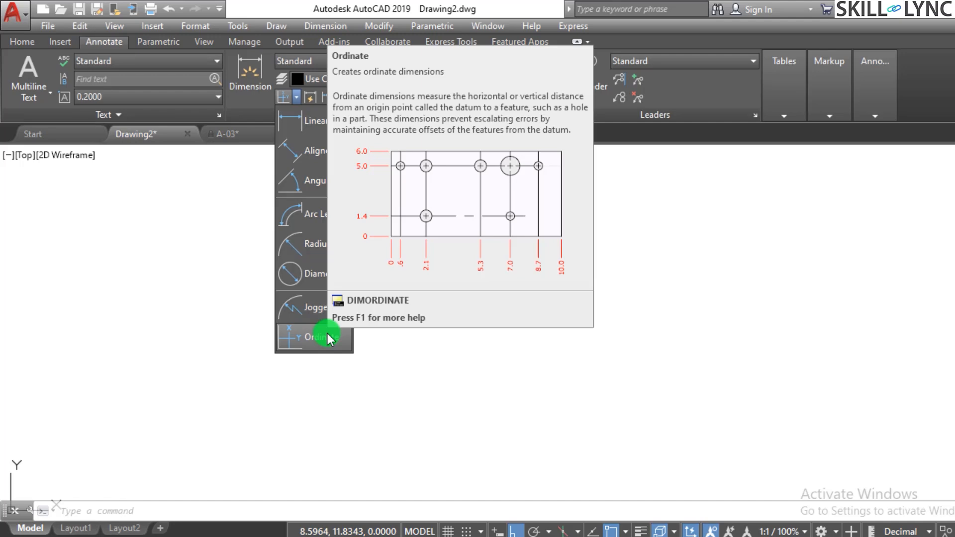
pyautogui.click(329, 338)
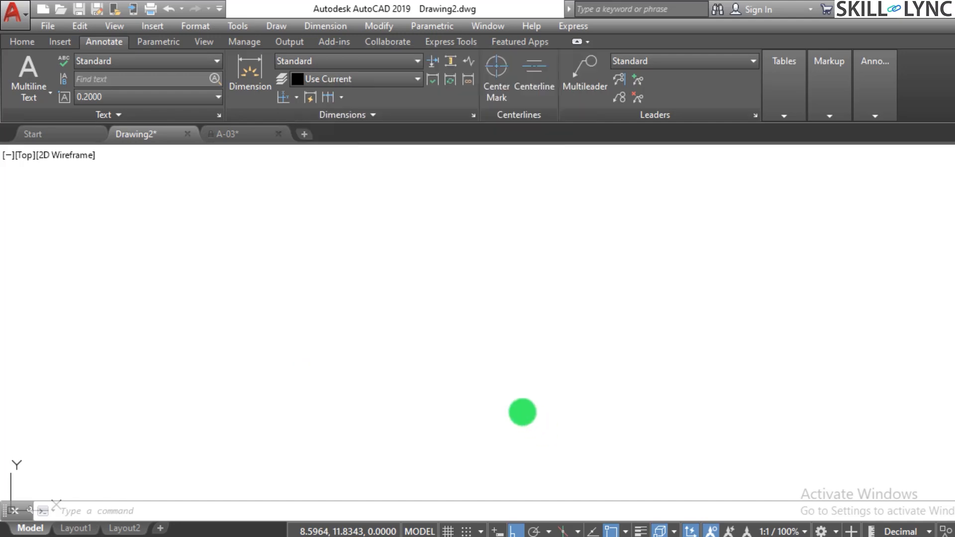
pyautogui.press('Escape')
# Erase the remaining point near the origin together with its two ordinate dimensions.
pyautogui.scroll(8, 464, 433)
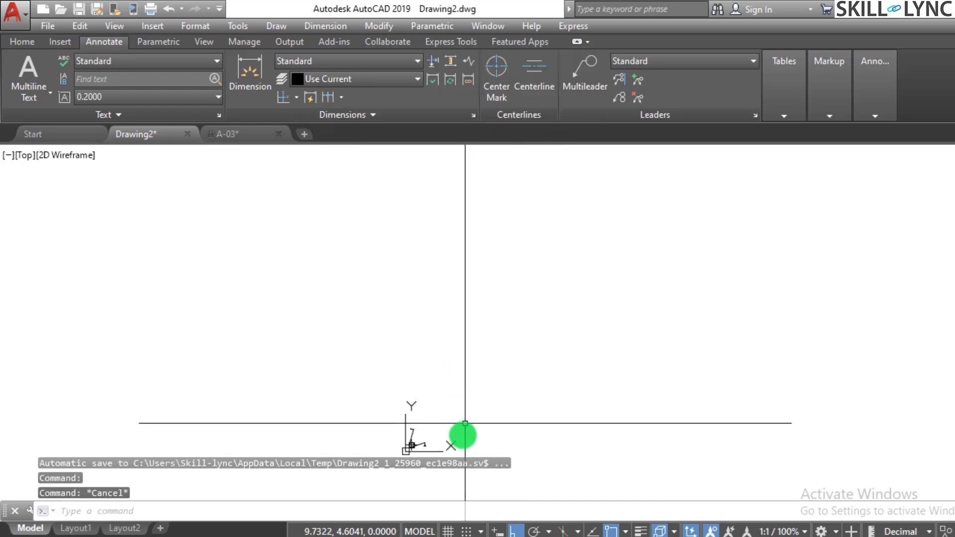
pyautogui.click(436, 416)
pyautogui.click(213, 271)
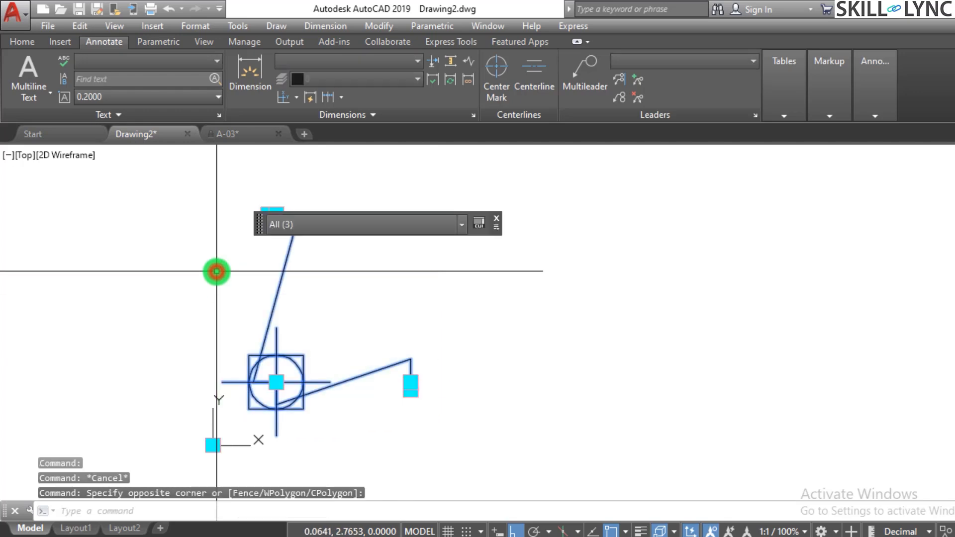
pyautogui.write('e')
pyautogui.press('Return')
pyautogui.press('Escape')
pyautogui.press('Escape')
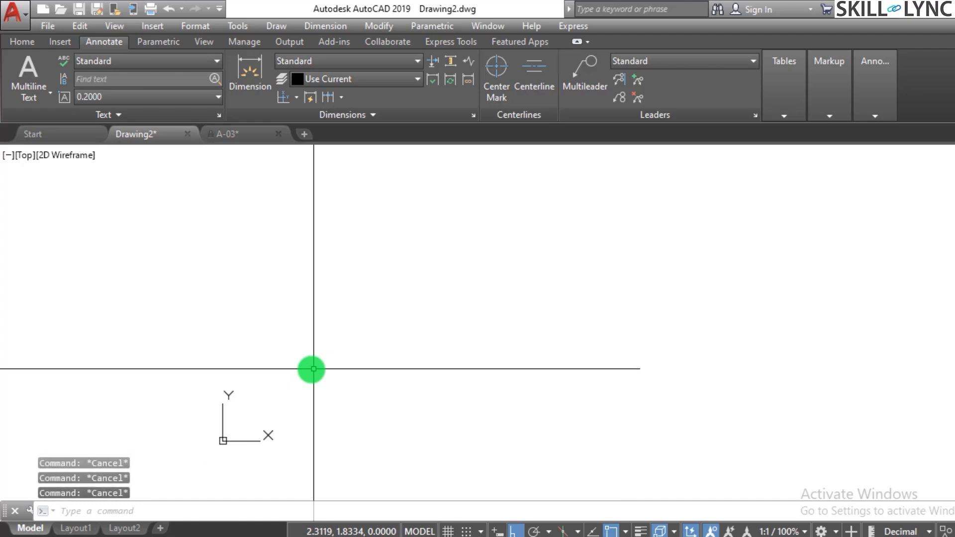
# Draw a circle with a diameter of 1 above and slightly right of the origin.
pyautogui.write('c')
pyautogui.press('Return')
pyautogui.click(275, 275)
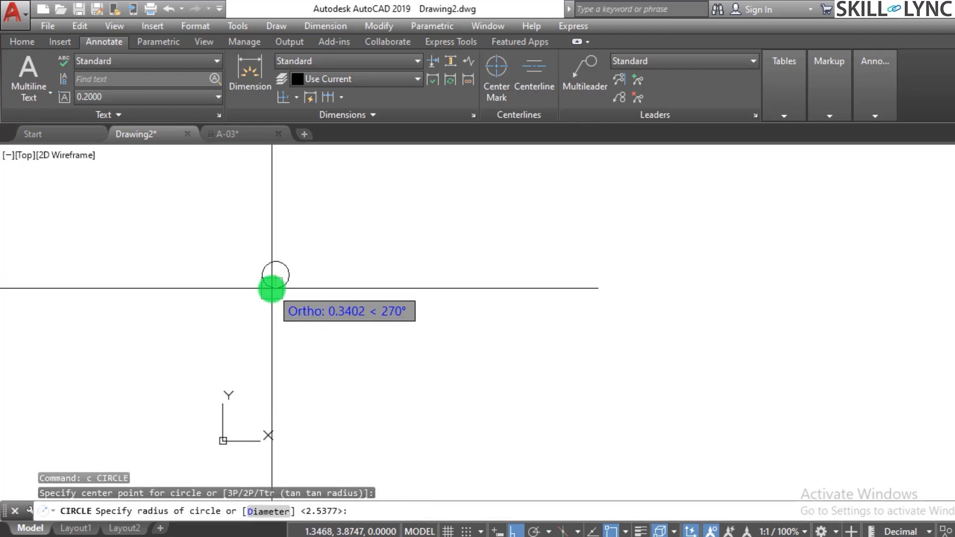
pyautogui.write('d')
pyautogui.press('Return')
pyautogui.write('1')
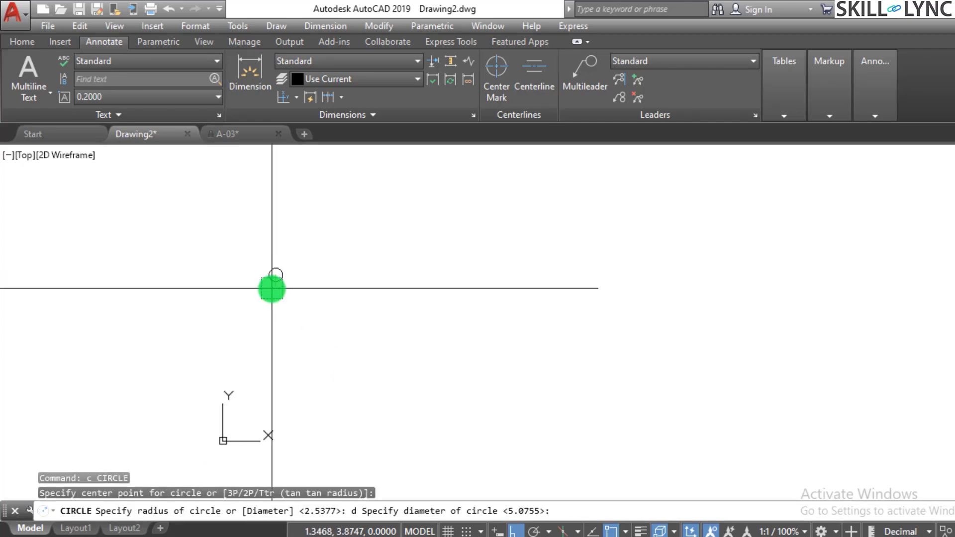
pyautogui.press('Return')
pyautogui.press('Escape')
# Draw a second circle with a diameter of 1 well to the right of the first and slightly higher.
pyautogui.scroll(-1, 344, 268)
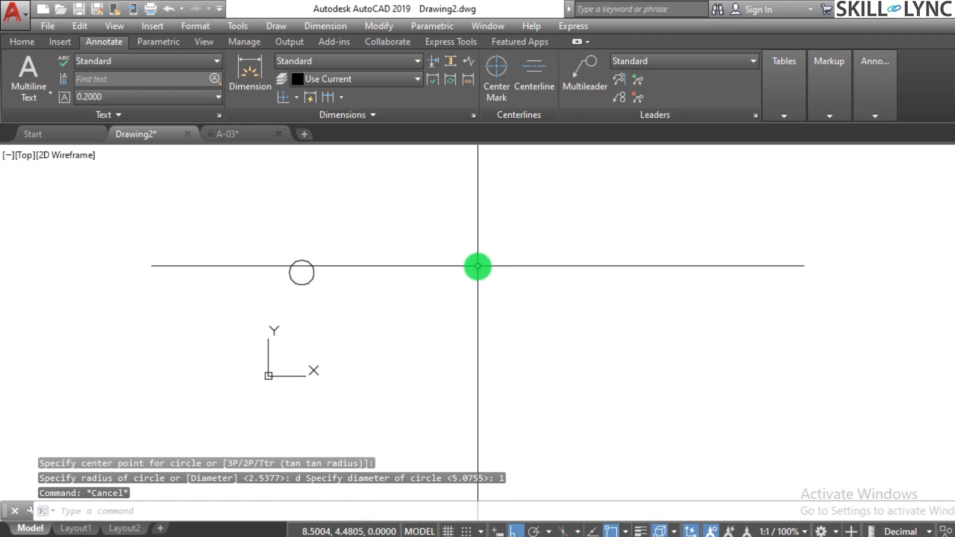
pyautogui.press('Return')
pyautogui.click(555, 237)
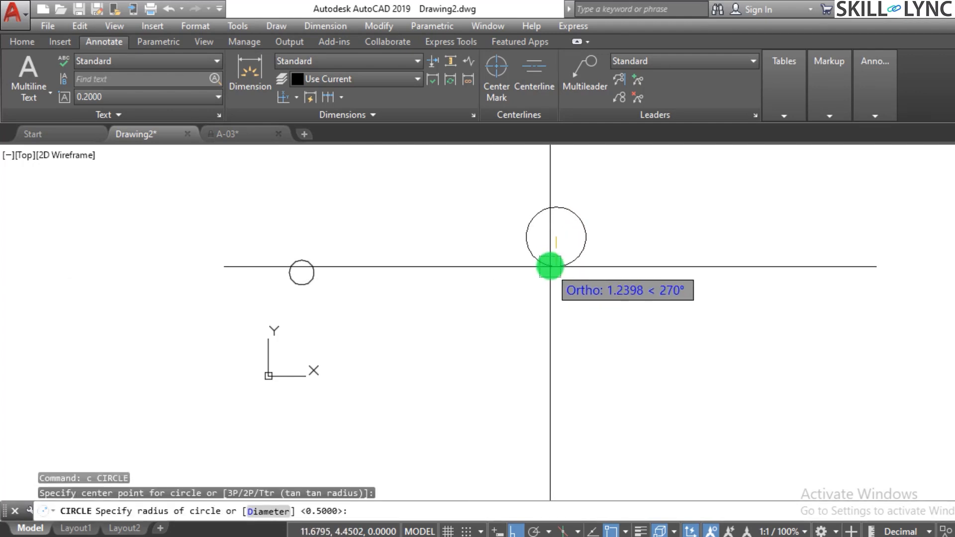
pyautogui.write('d')
pyautogui.press('Return')
pyautogui.write('1')
pyautogui.press('Return')
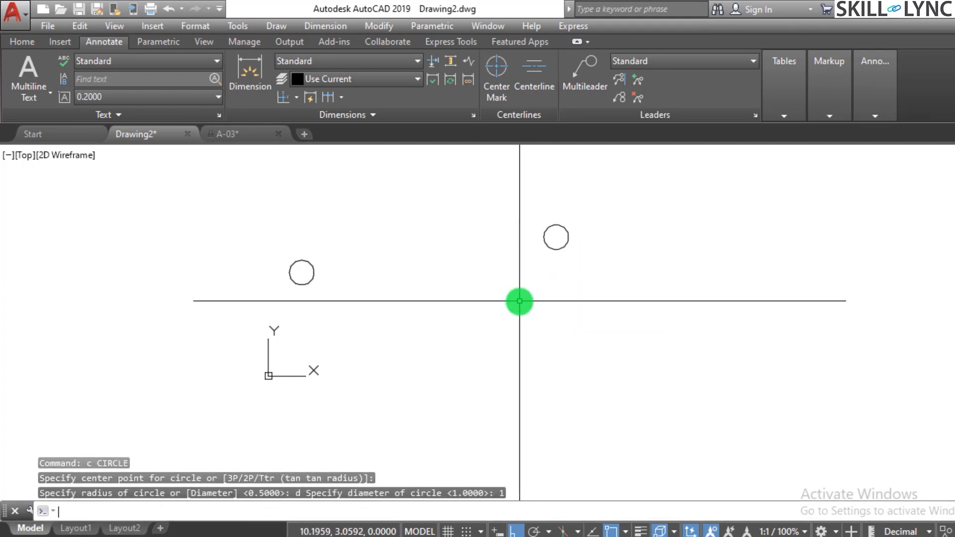
pyautogui.press('Escape')
pyautogui.press('Escape')
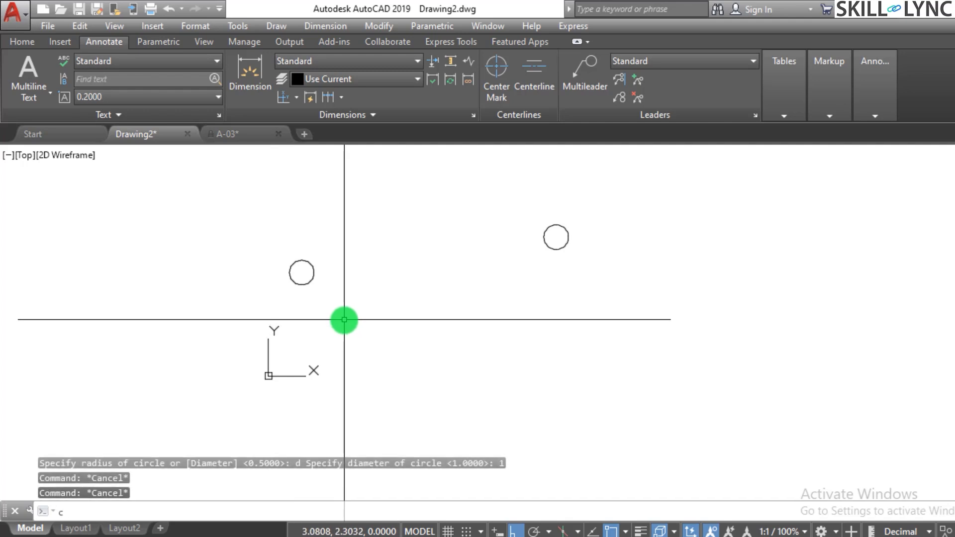
# Draw a circle centred at 0,0, slightly larger than the two existing circles.
pyautogui.write('c')
pyautogui.press('Return')
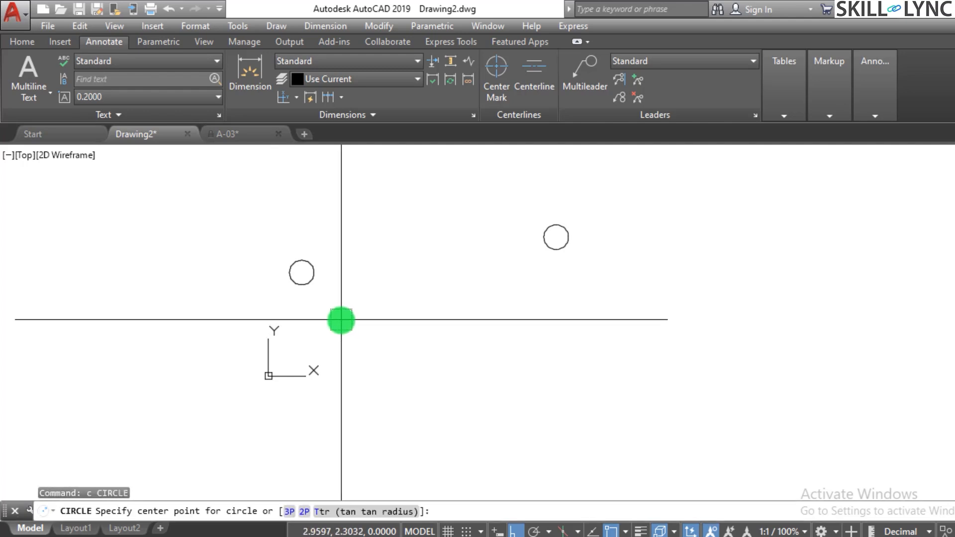
pyautogui.write('0,0')
pyautogui.press('Return')
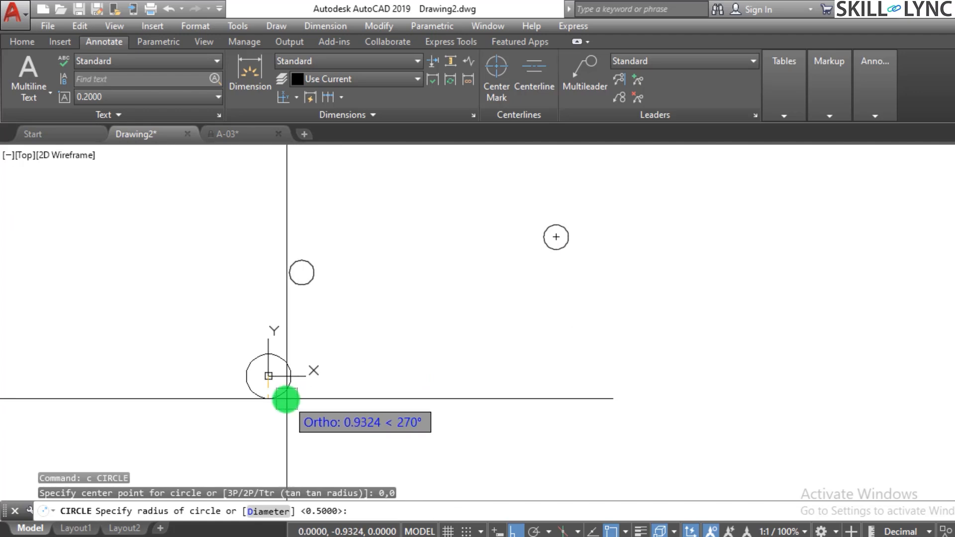
pyautogui.click(285, 396)
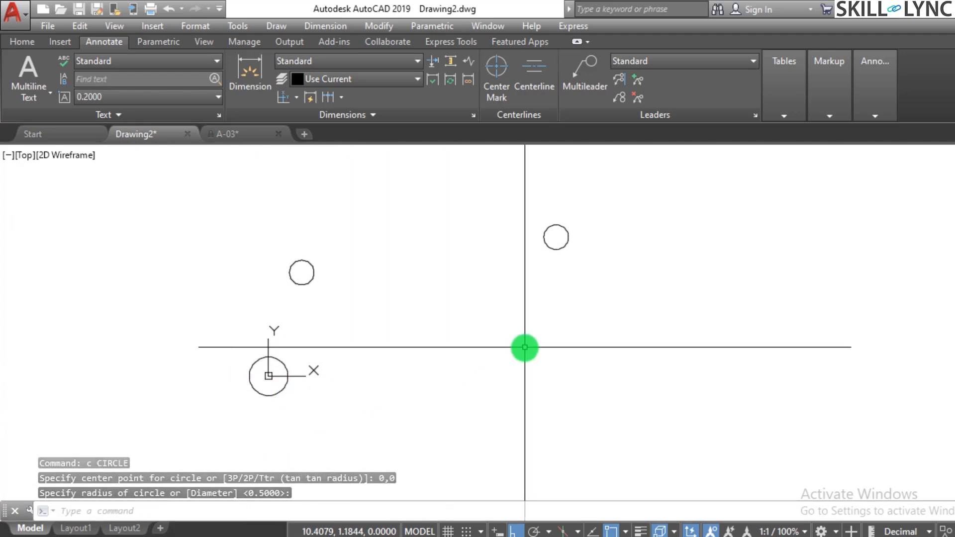
# Add an Xdatum ordinate dimension to the centre of the small circle nearest the origin, with its leader ending to the right.
pyautogui.write('dim')
pyautogui.press('Escape')
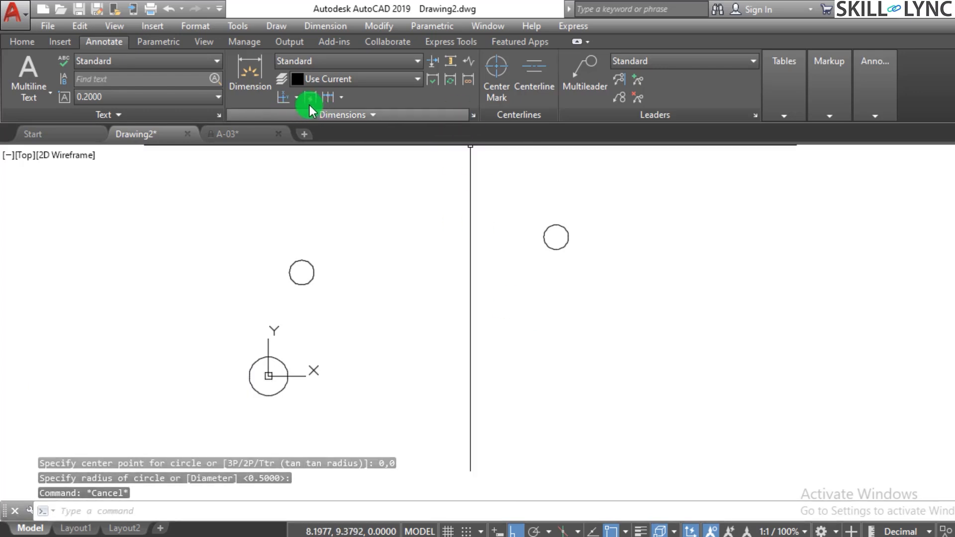
pyautogui.click(297, 97)
pyautogui.click(297, 97)
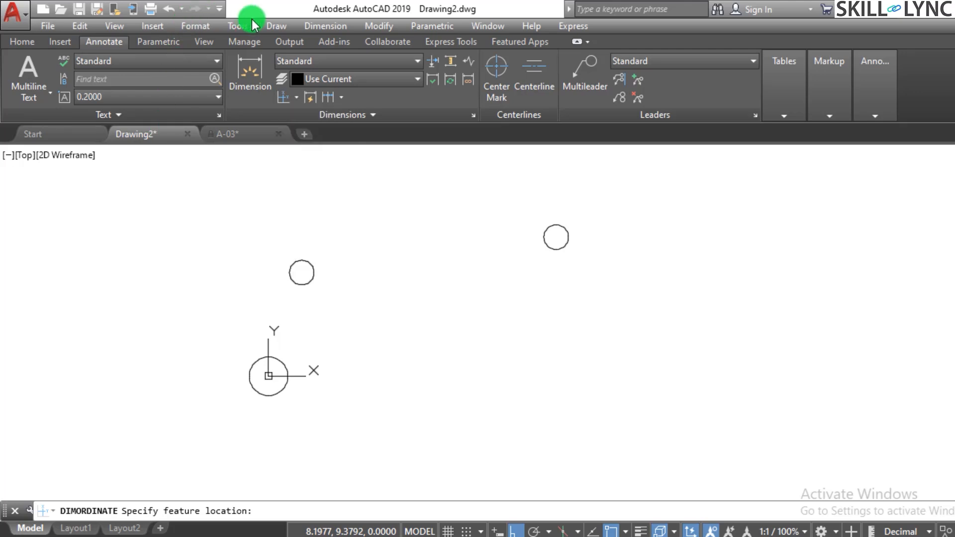
pyautogui.click(326, 26)
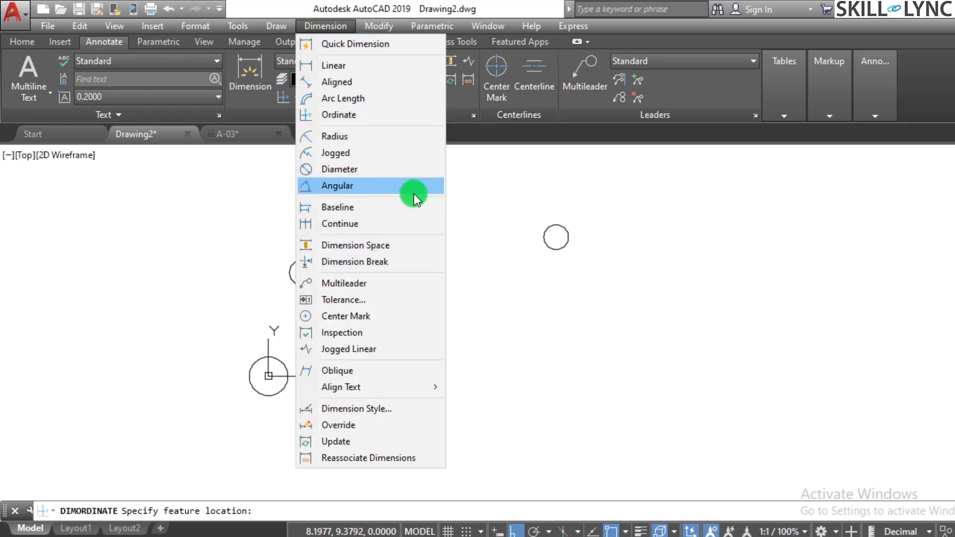
pyautogui.click(384, 117)
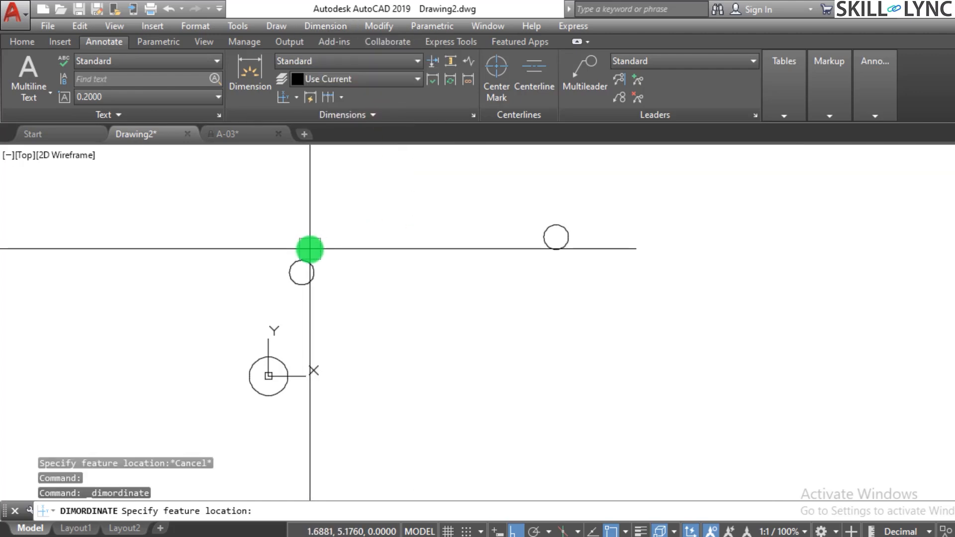
pyautogui.click(302, 272)
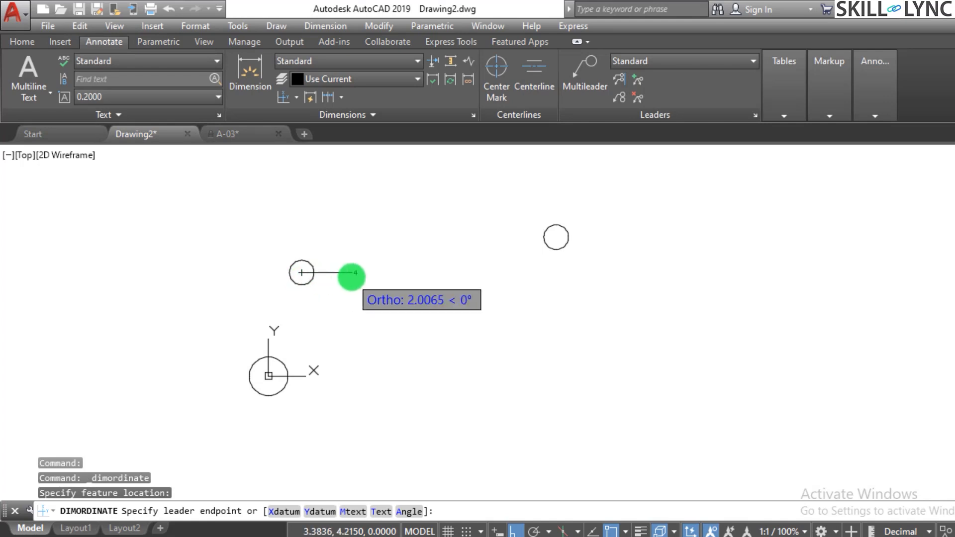
pyautogui.write('x')
pyautogui.press('Return')
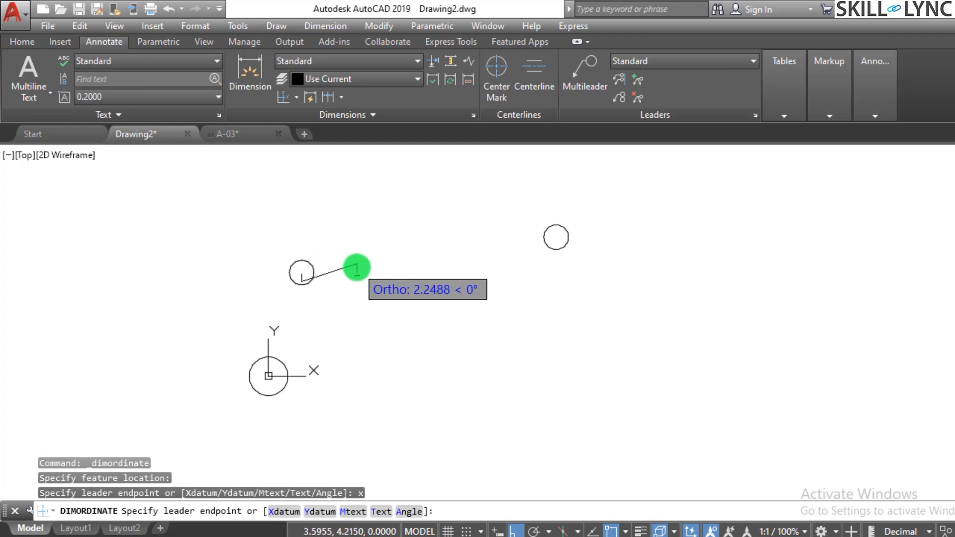
pyautogui.click(357, 267)
pyautogui.scroll(4, 340, 314)
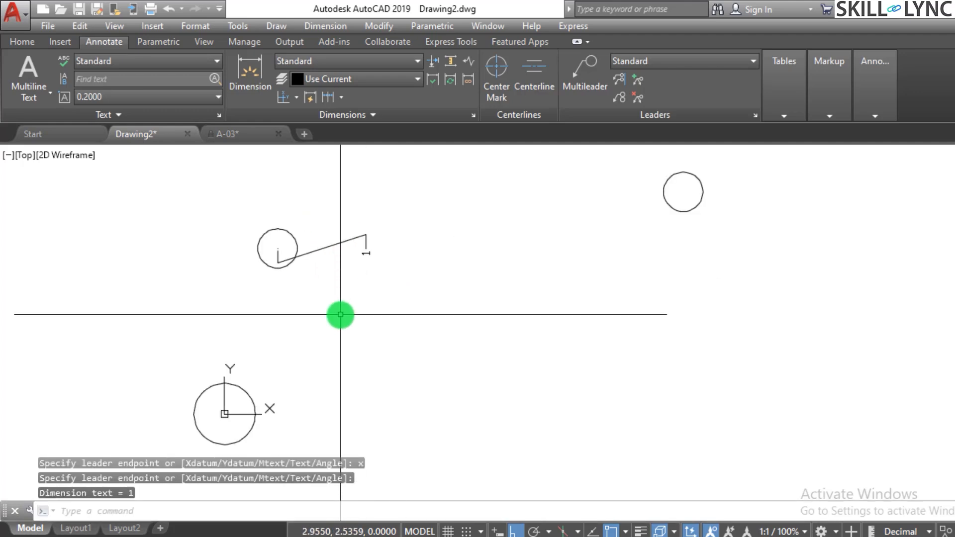
# Add a Ydatum ordinate dimension to the centre of the same small circle, with its leader ending above.
pyautogui.scroll(-2, 340, 314)
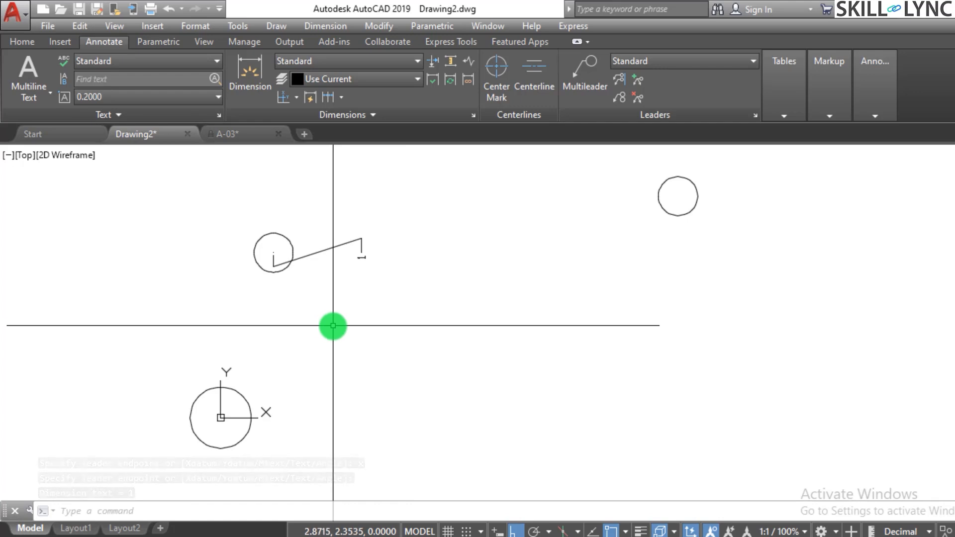
pyautogui.write('dimordinate')
pyautogui.press('Return')
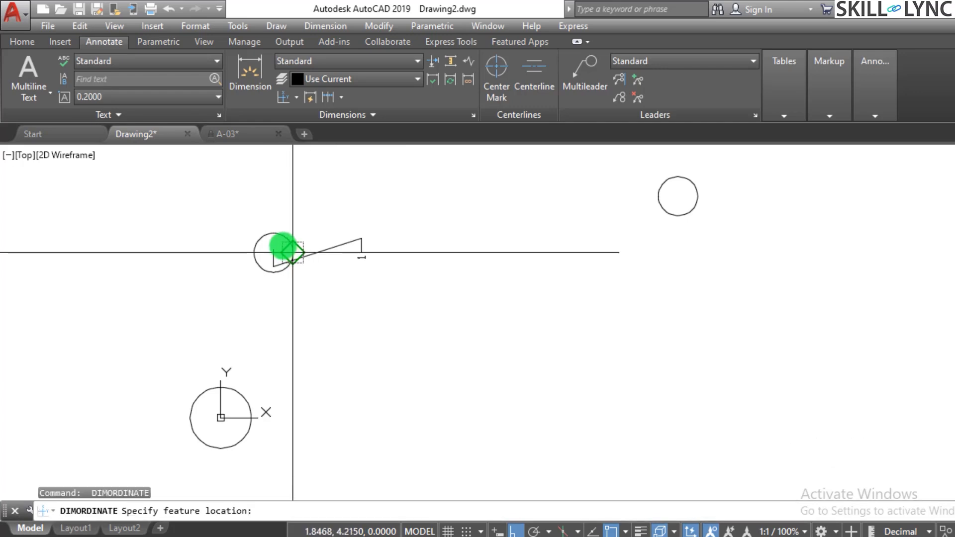
pyautogui.click(273, 252)
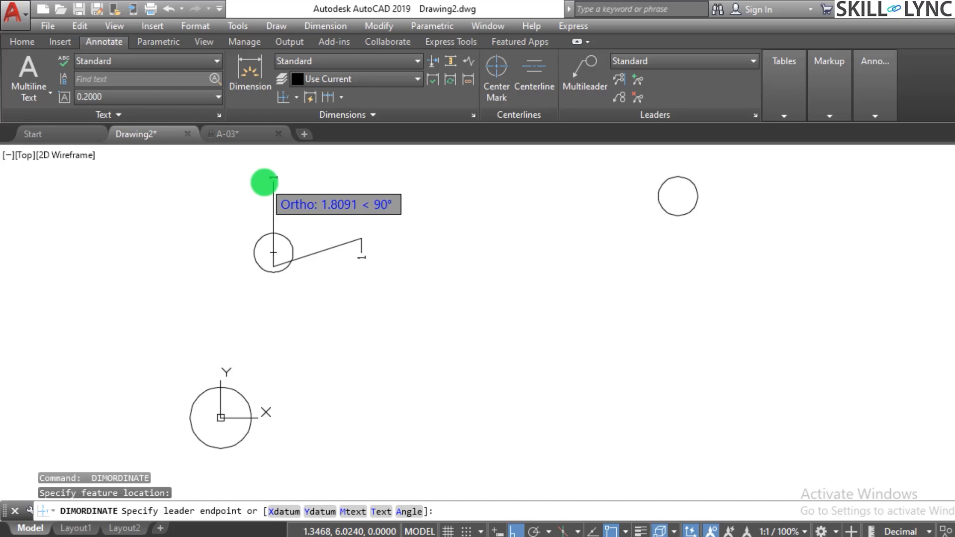
pyautogui.write('y')
pyautogui.press('Return')
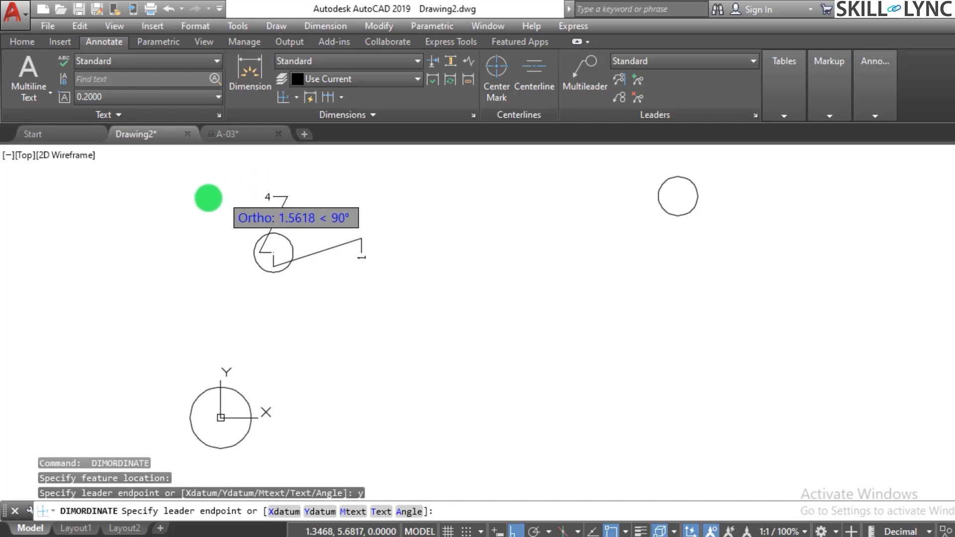
pyautogui.click(220, 167)
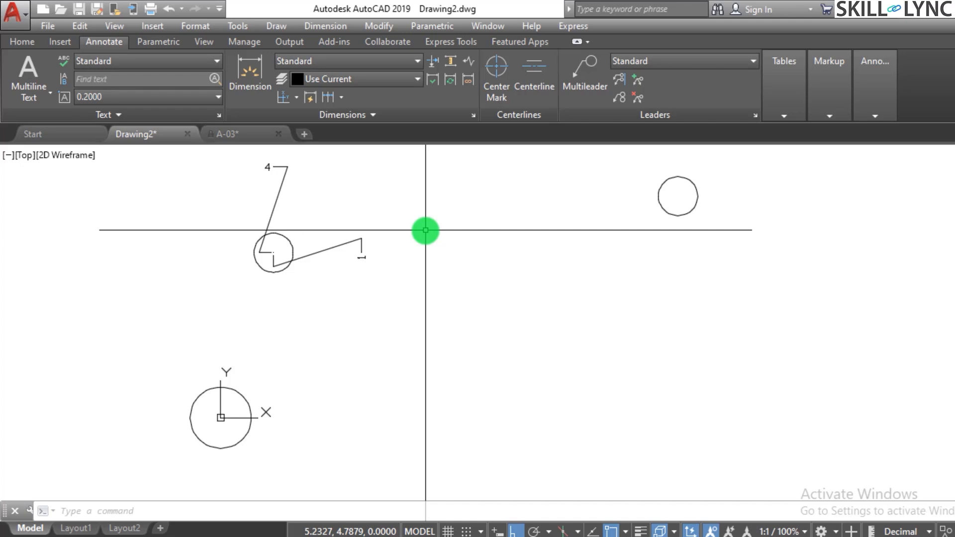
# Examine the X and Y ordinate dimensions on the small circle nearest the origin up close.
pyautogui.scroll(-4, 411, 300)
pyautogui.scroll(2, 516, 284)
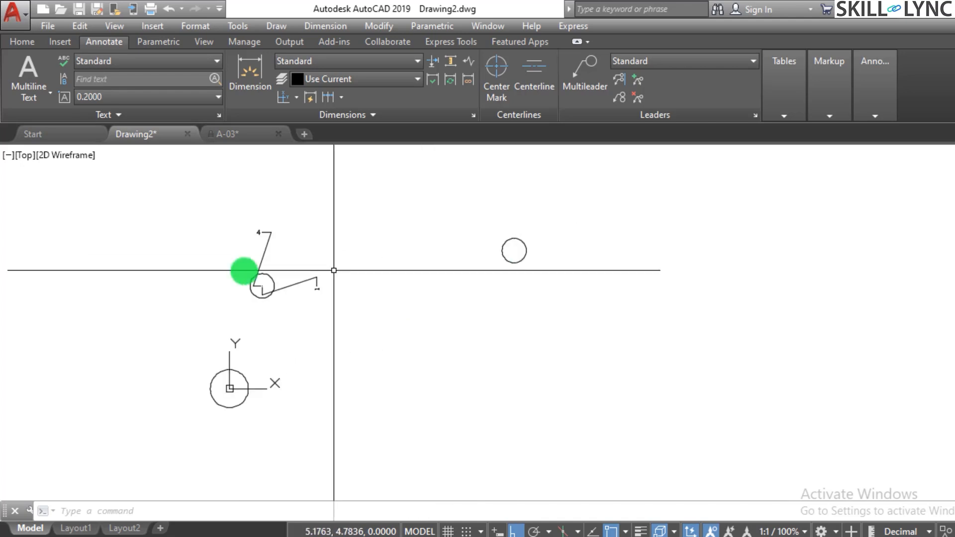
pyautogui.scroll(2, 266, 280)
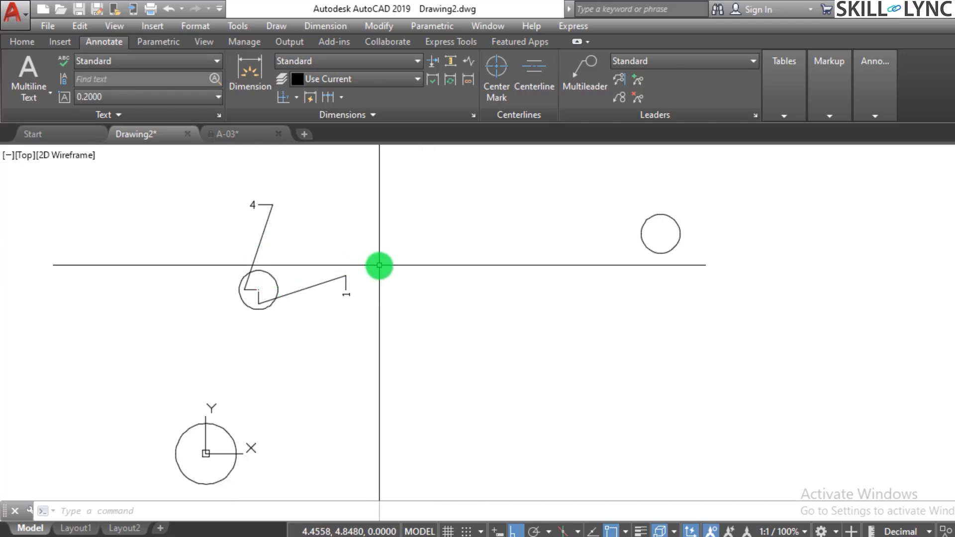
pyautogui.scroll(2, 380, 265)
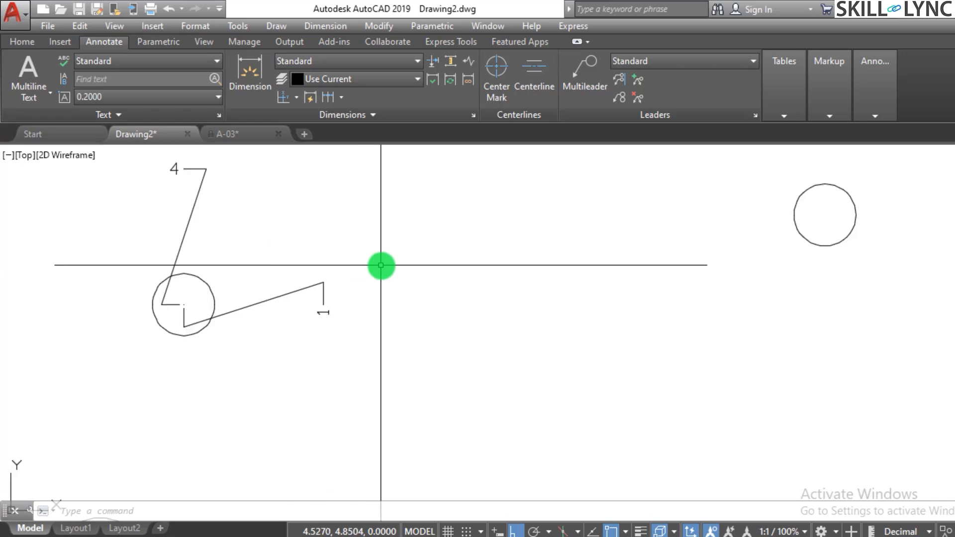
pyautogui.scroll(1, 347, 311)
pyautogui.scroll(-1, 353, 307)
pyautogui.scroll(1, 352, 307)
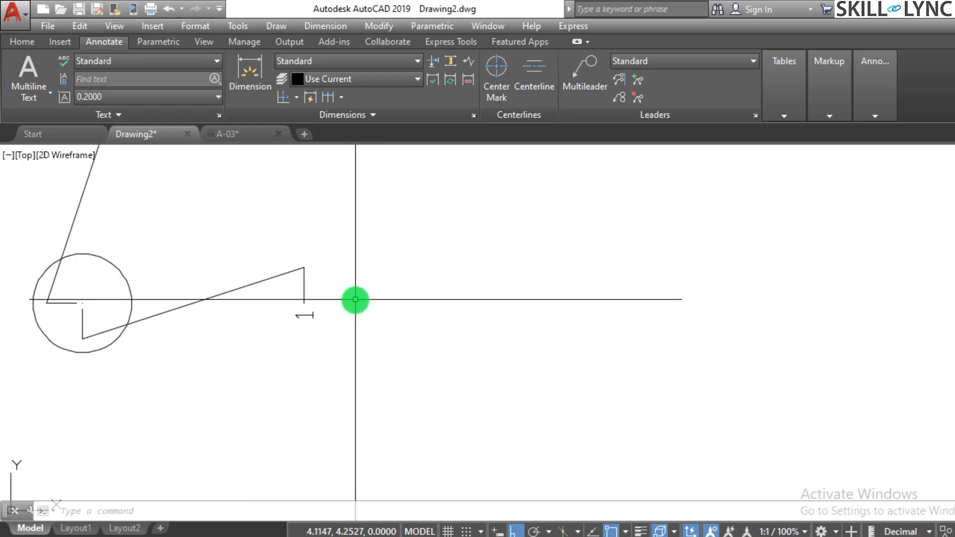
# Open the text of the small circle's X ordinate dimension for editing, and leave the text editing command.
pyautogui.write('ed')
pyautogui.press('Return')
pyautogui.click(305, 317)
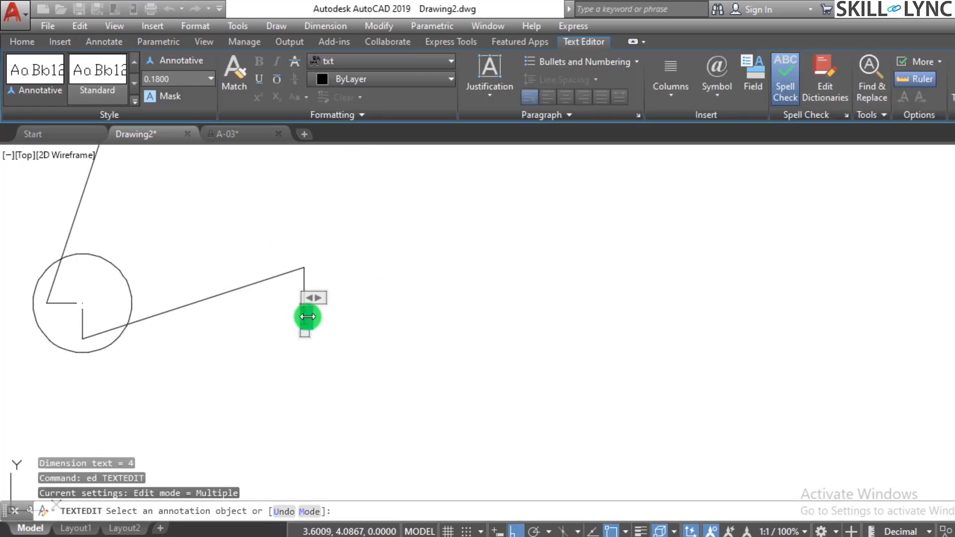
pyautogui.click(383, 322)
pyautogui.scroll(-5, 332, 331)
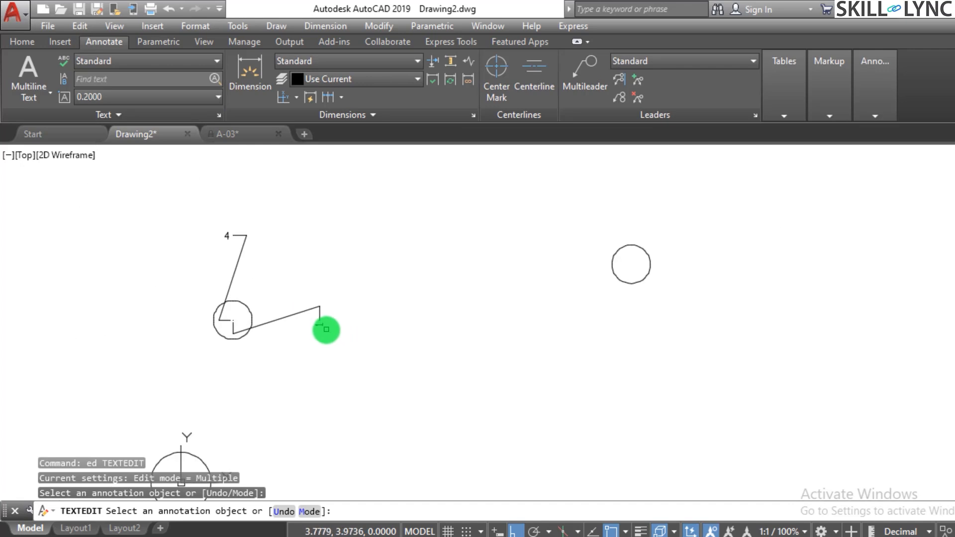
pyautogui.press('Escape')
pyautogui.press('Escape')
pyautogui.press('Escape')
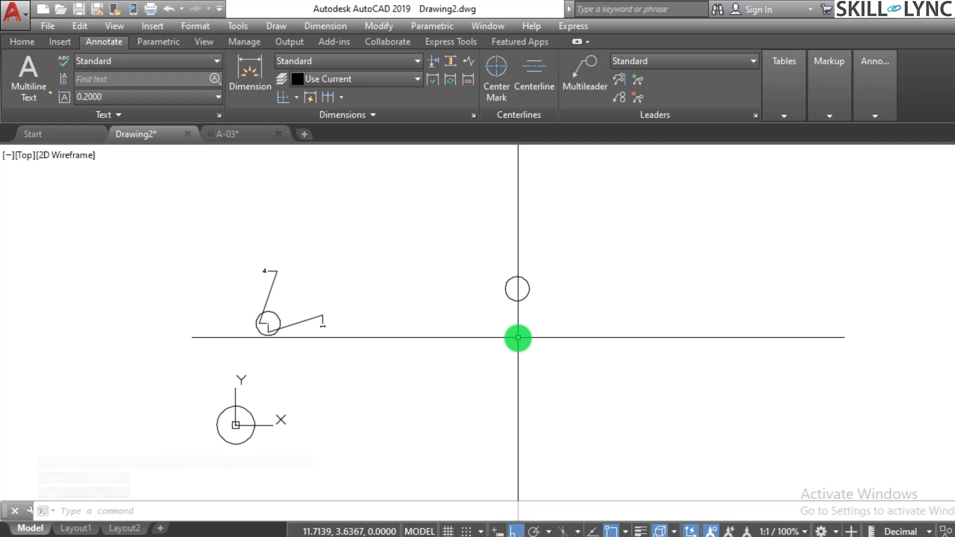
# Add an Xdatum ordinate dimension to the centre of the small circle farther from the origin, with its leader ending to the right.
pyautogui.write('DIMoRDINA')
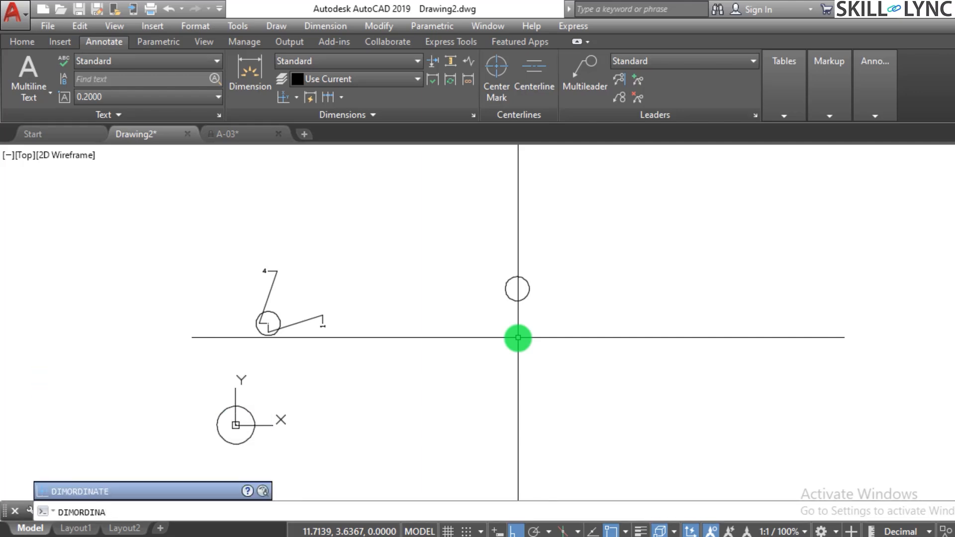
pyautogui.write('TE')
pyautogui.press('Return')
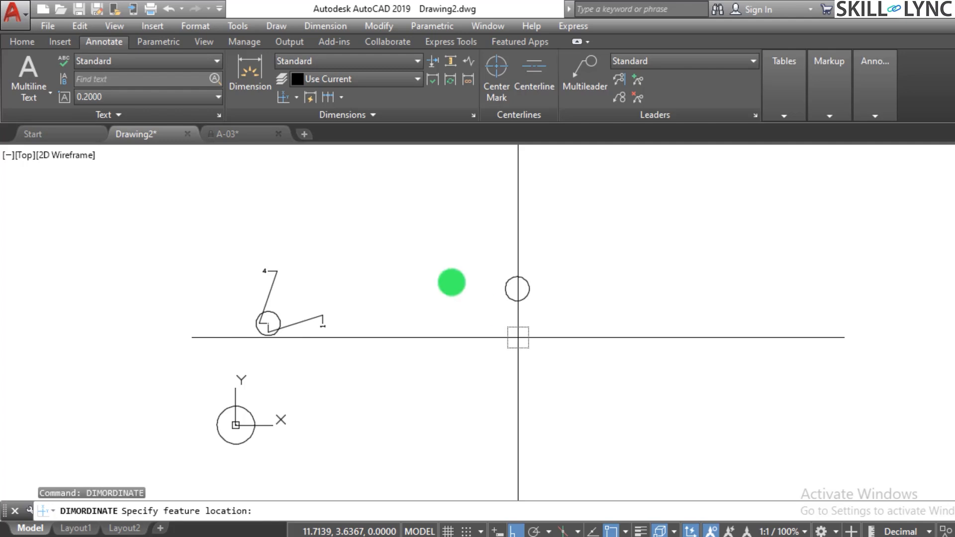
pyautogui.click(517, 288)
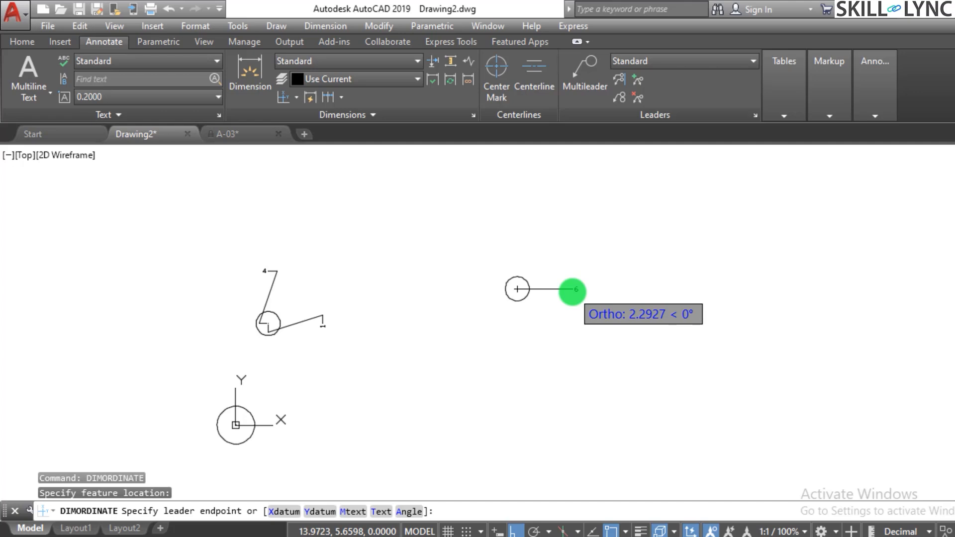
pyautogui.write('x')
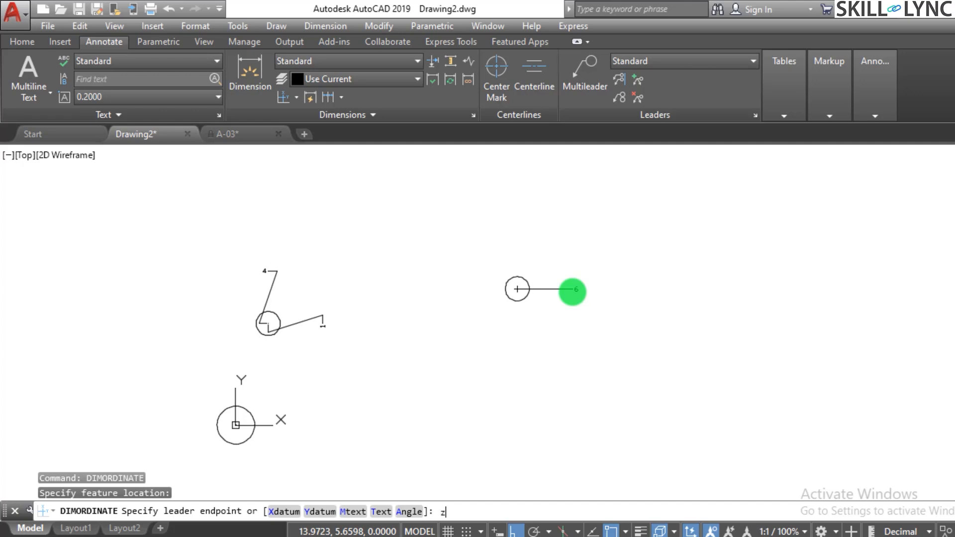
pyautogui.press('Return')
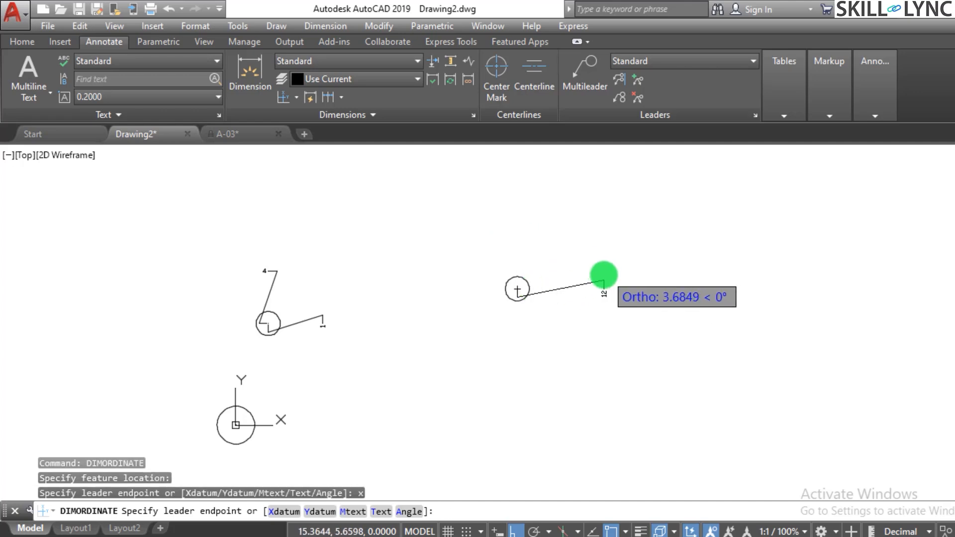
pyautogui.click(559, 282)
pyautogui.scroll(2, 561, 263)
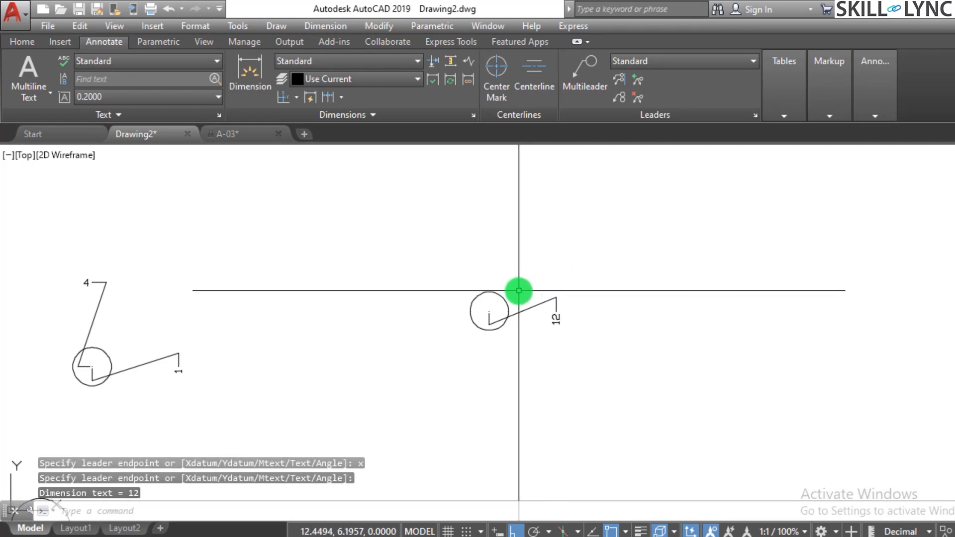
# Add a Ydatum ordinate dimension to the centre of the small circle farther from the origin, with its leader ending above.
pyautogui.scroll(-2, 518, 291)
pyautogui.press('Return')
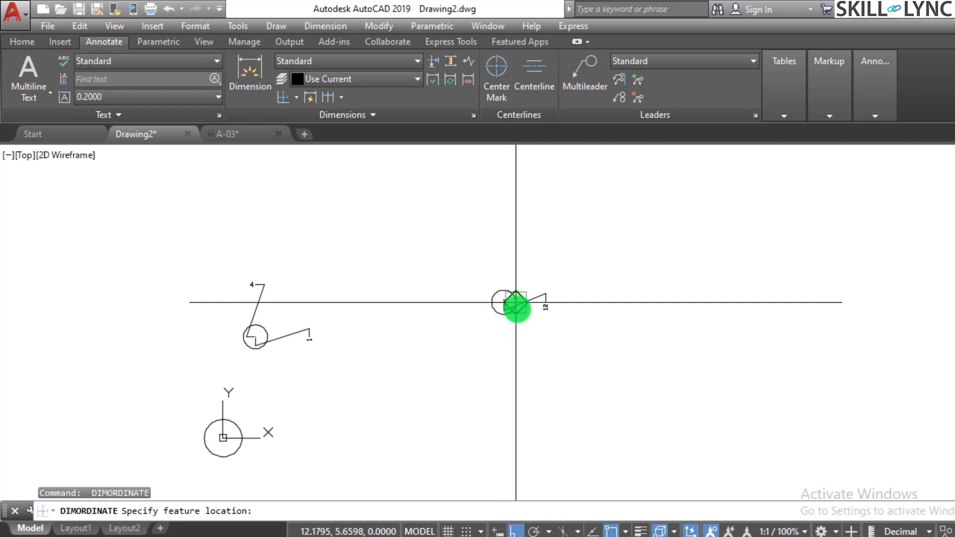
pyautogui.scroll(4, 552, 291)
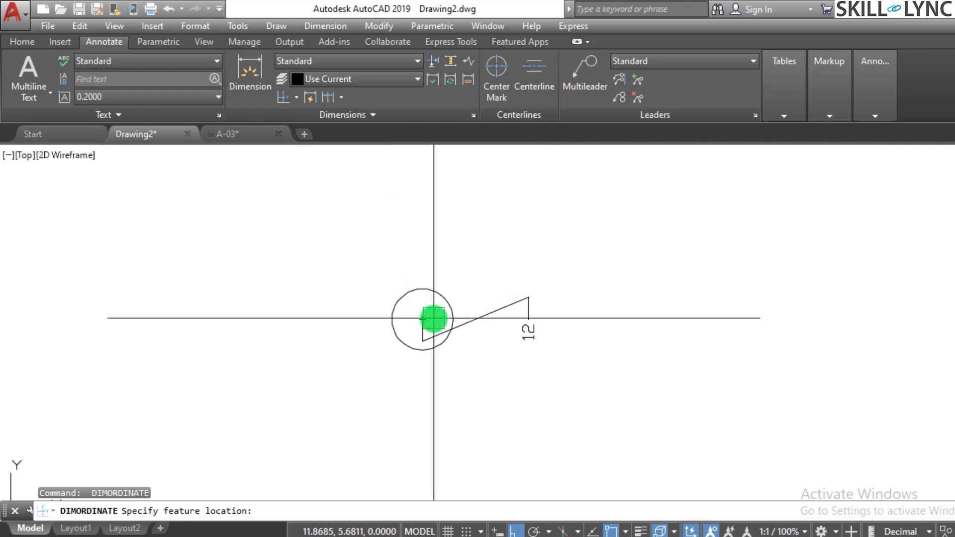
pyautogui.click(423, 320)
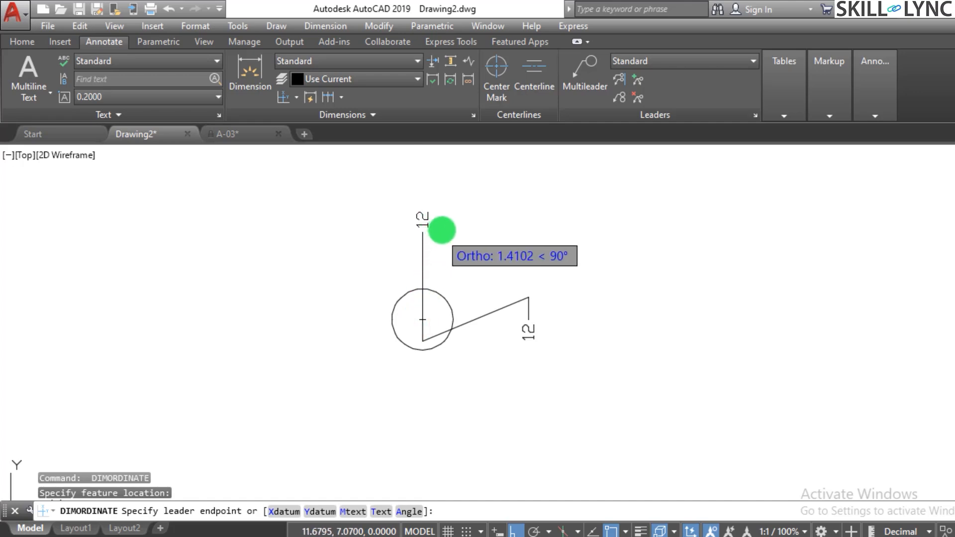
pyautogui.write('y')
pyautogui.press('Return')
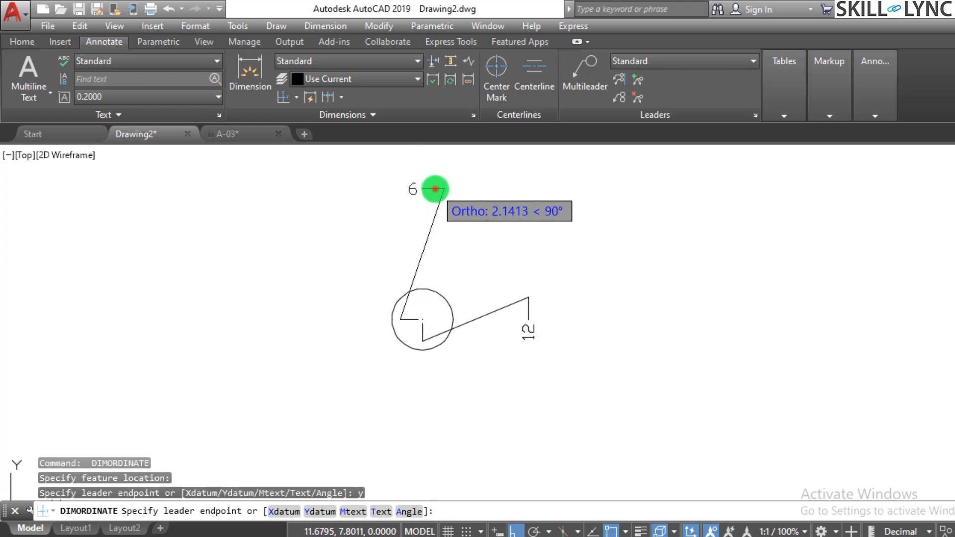
pyautogui.click(434, 189)
pyautogui.scroll(-5, 501, 221)
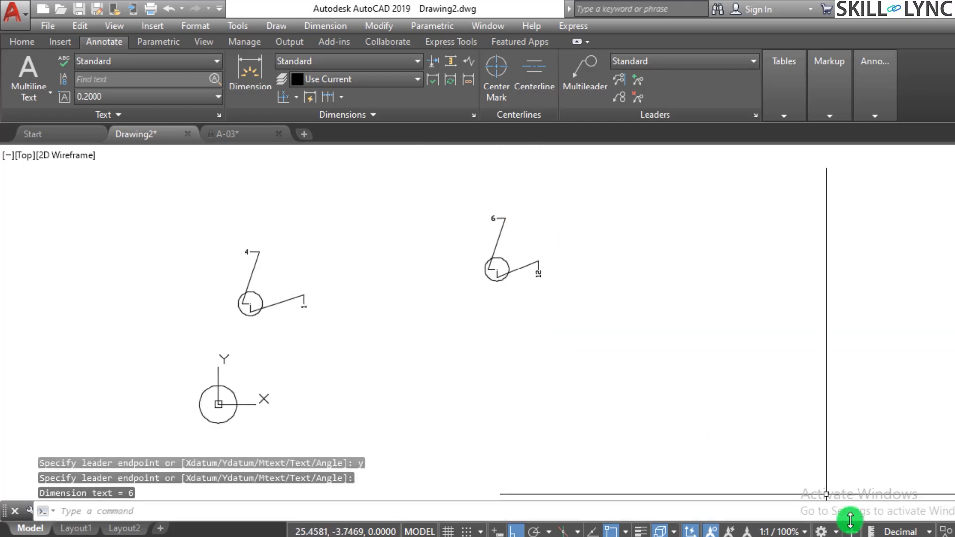
# Erase all three circles together with their ordinate dimensions from the drawing.
pyautogui.scroll(-2, 571, 411)
pyautogui.scroll(2, 575, 412)
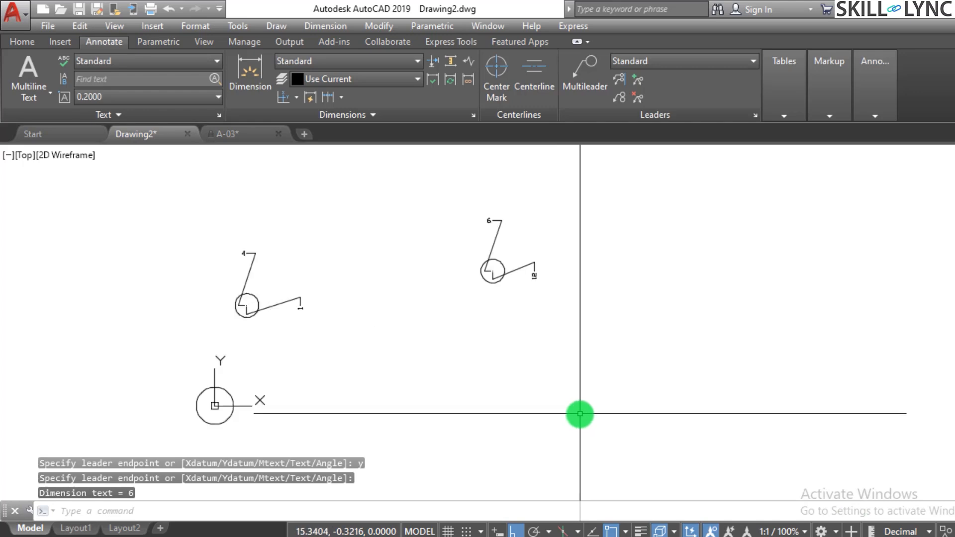
pyautogui.click(610, 403)
pyautogui.click(145, 207)
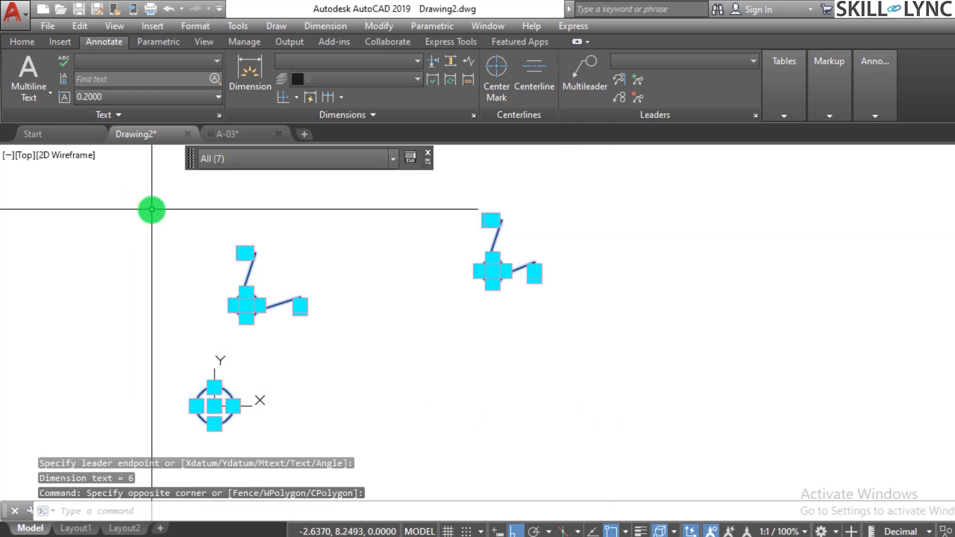
pyautogui.write('e')
pyautogui.press('Return')
pyautogui.scroll(3, 454, 369)
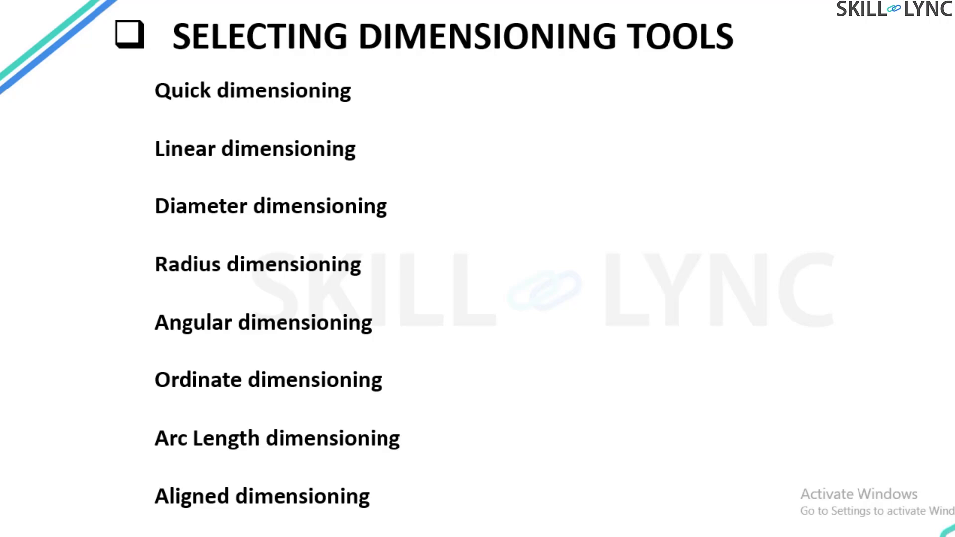
pyautogui.press('Right')
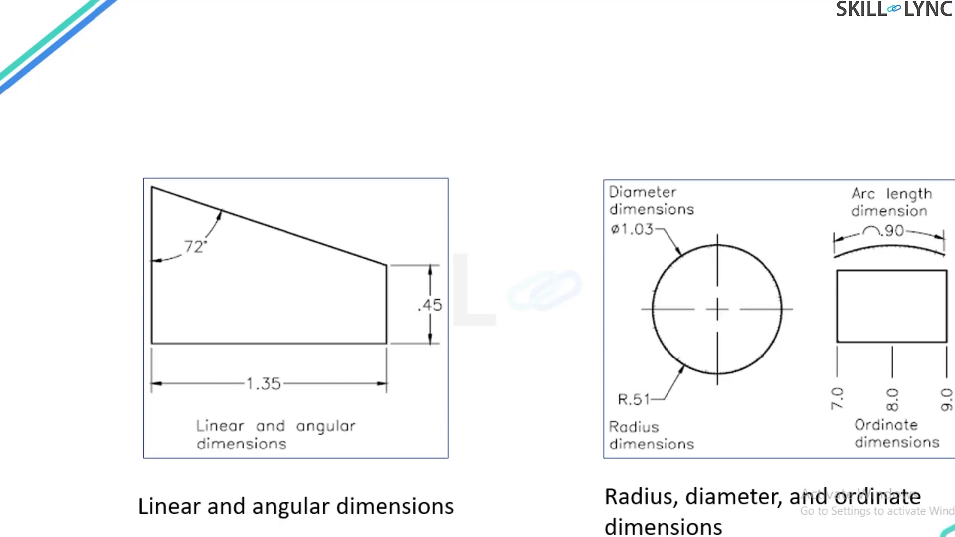
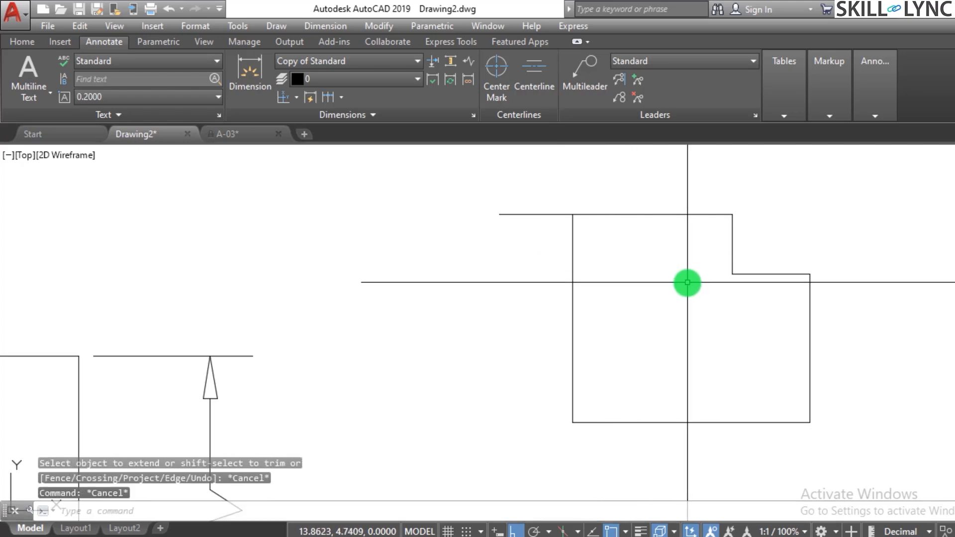
# Add a vertical linear dimension along the full height of the stepped outline's left edge, with its dimension line inside the outline.
pyautogui.write('diml')
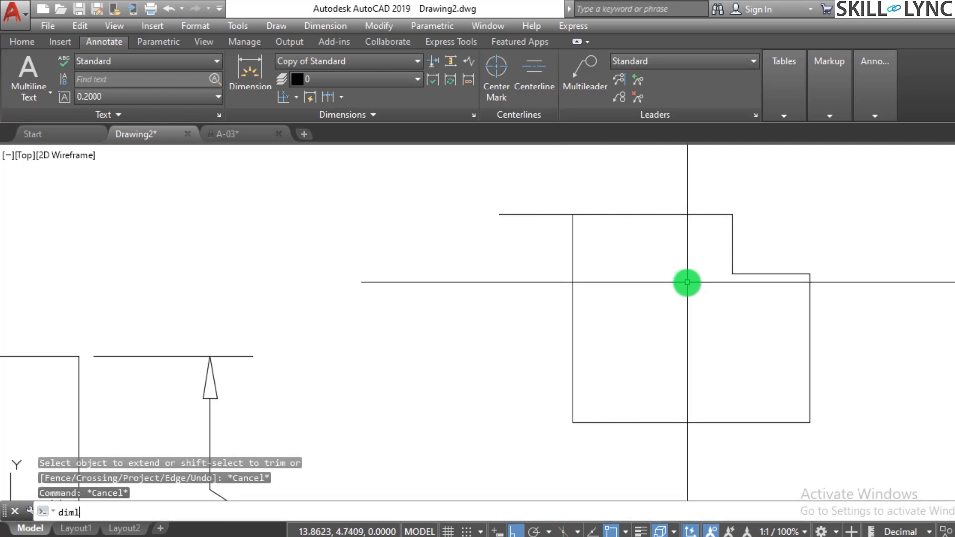
pyautogui.write('in')
pyautogui.press('Return')
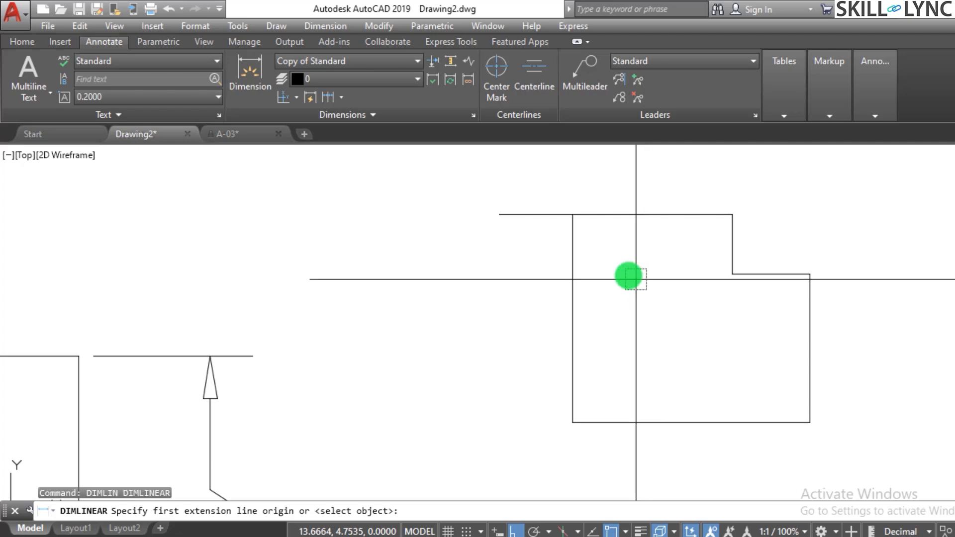
pyautogui.click(572, 214)
pyautogui.click(572, 422)
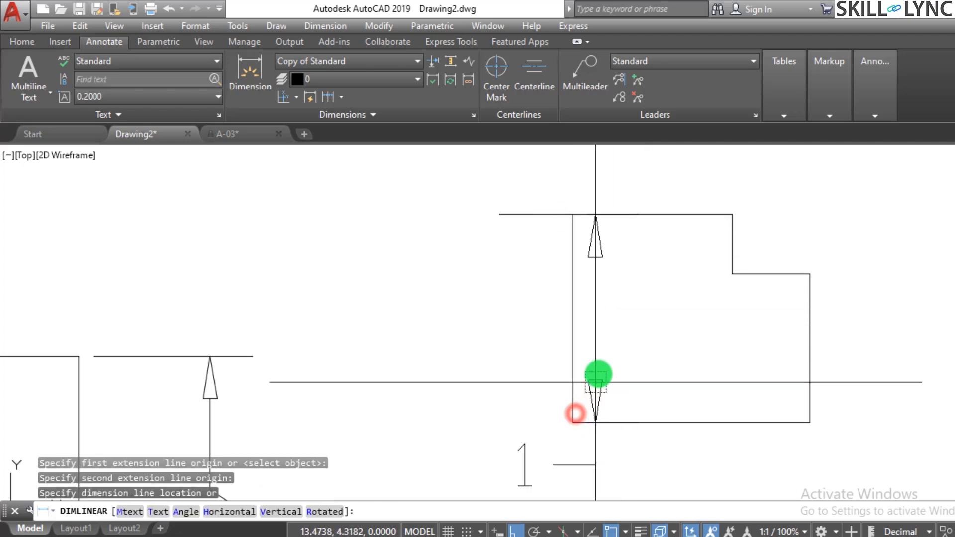
pyautogui.click(643, 325)
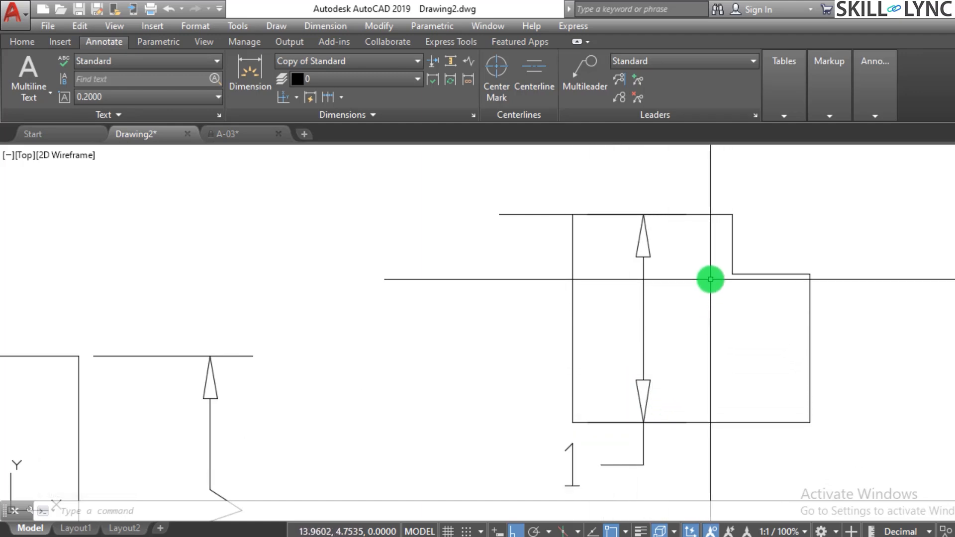
# Add a horizontal linear dimension from the outline's inner step corner to its upper-left corner, with its dimension line crossing the vertical one.
pyautogui.press('Return')
pyautogui.click(730, 274)
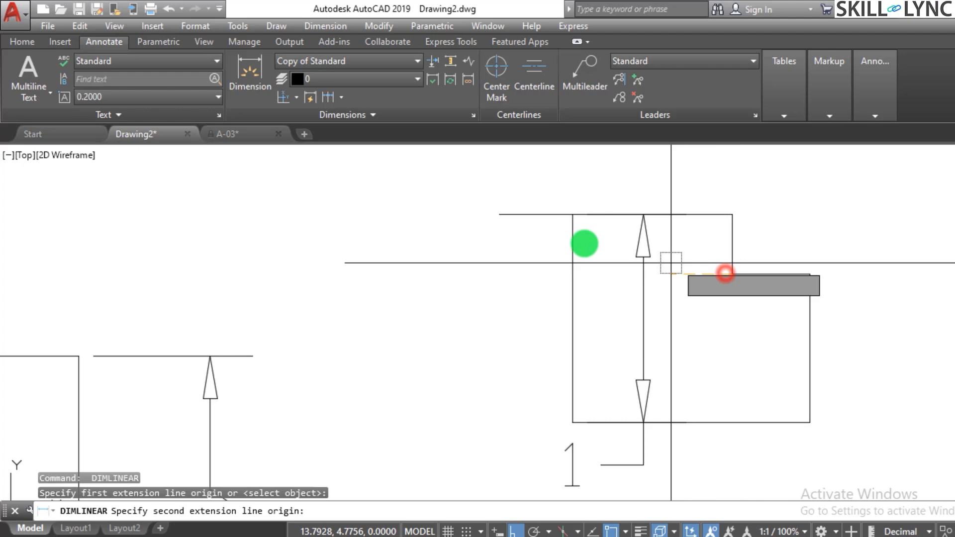
pyautogui.click(574, 216)
pyautogui.click(692, 303)
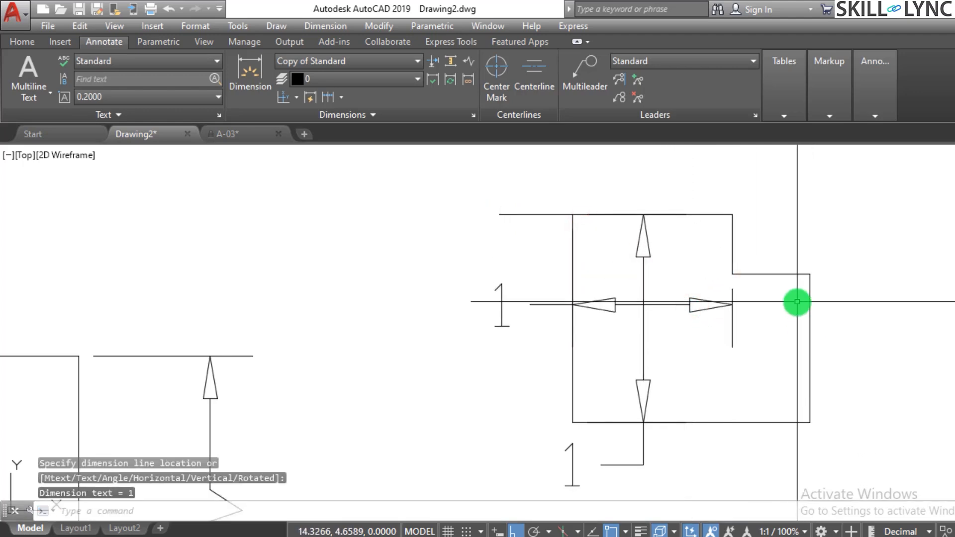
# Break the vertical dimension line where it crosses the horizontal dimension, using Dimension Break.
pyautogui.scroll(2, 796, 306)
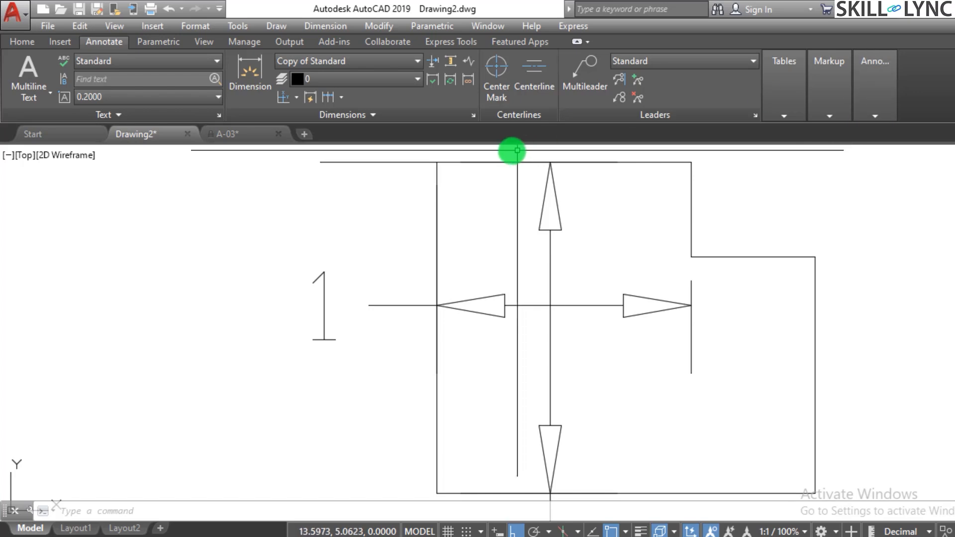
pyautogui.click(431, 62)
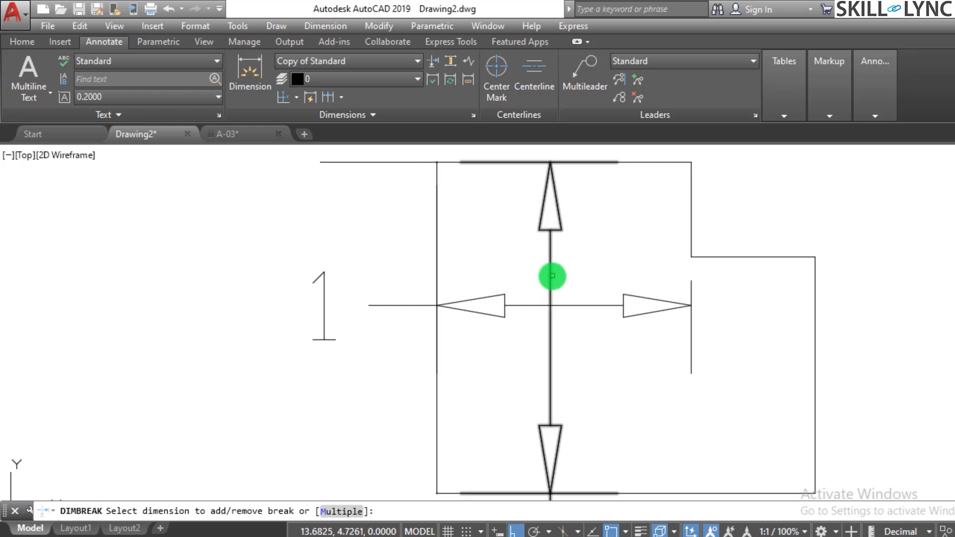
pyautogui.click(549, 279)
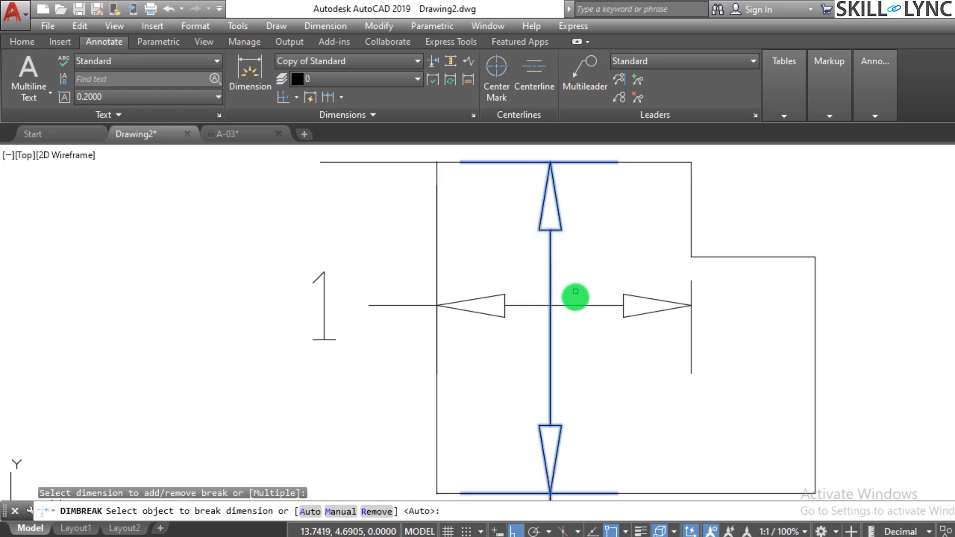
pyautogui.click(575, 305)
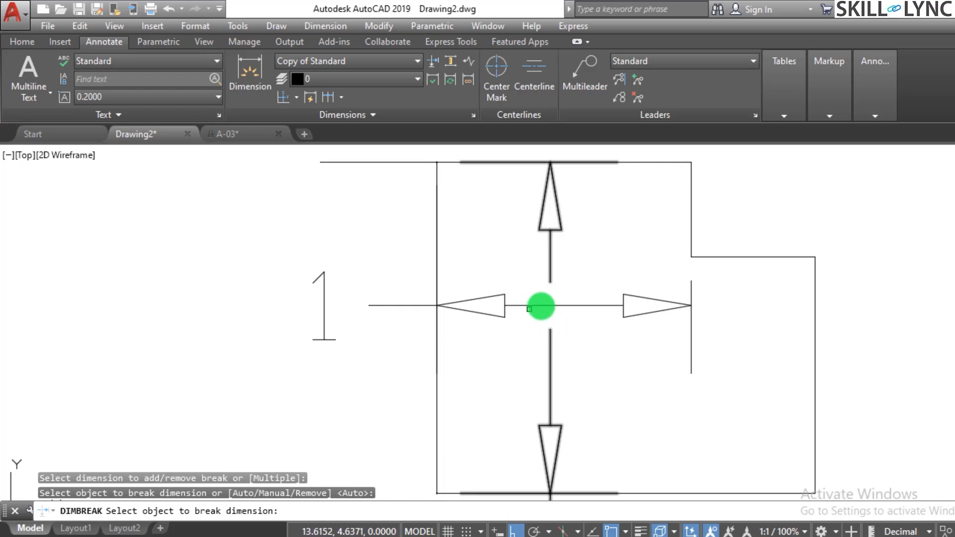
pyautogui.press('Escape')
pyautogui.scroll(-3, 622, 273)
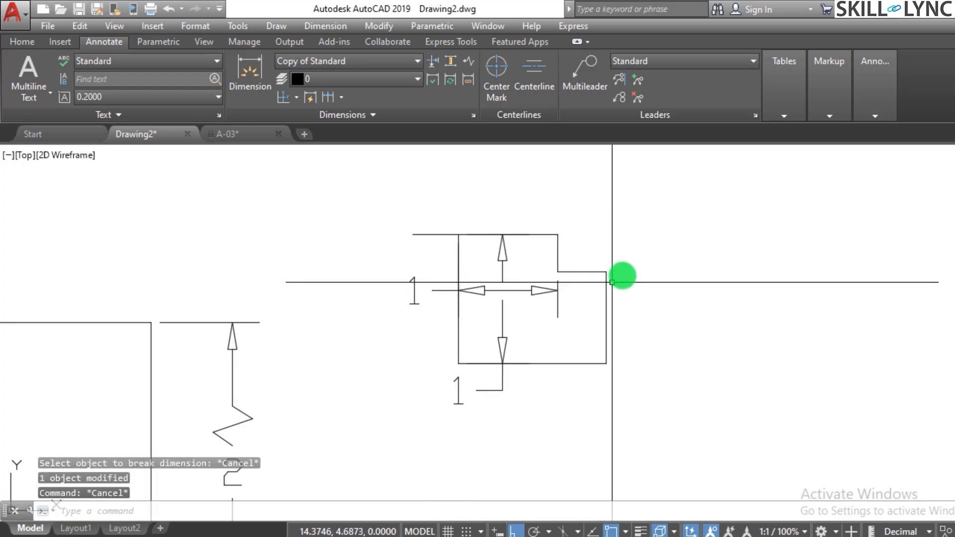
# Draw two tall, narrow rectangles side by side to the right of the stepped outline.
pyautogui.scroll(1, 575, 264)
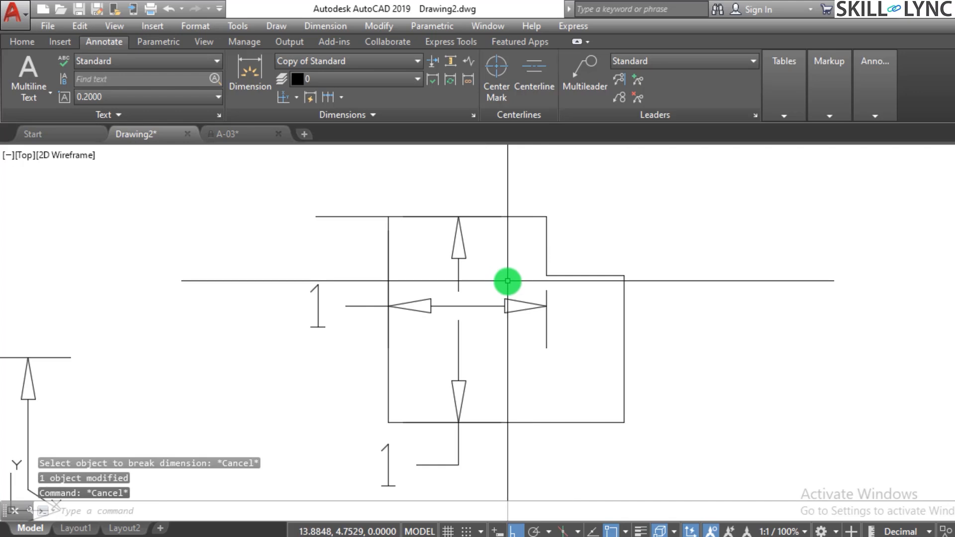
pyautogui.scroll(-2, 479, 285)
pyautogui.scroll(2, 766, 244)
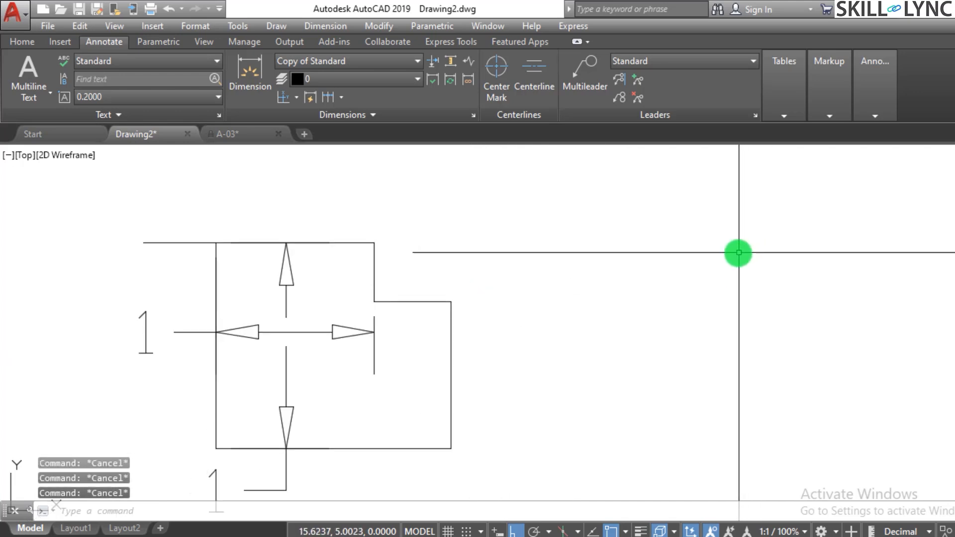
pyautogui.write('rec')
pyautogui.press('Return')
pyautogui.click(566, 201)
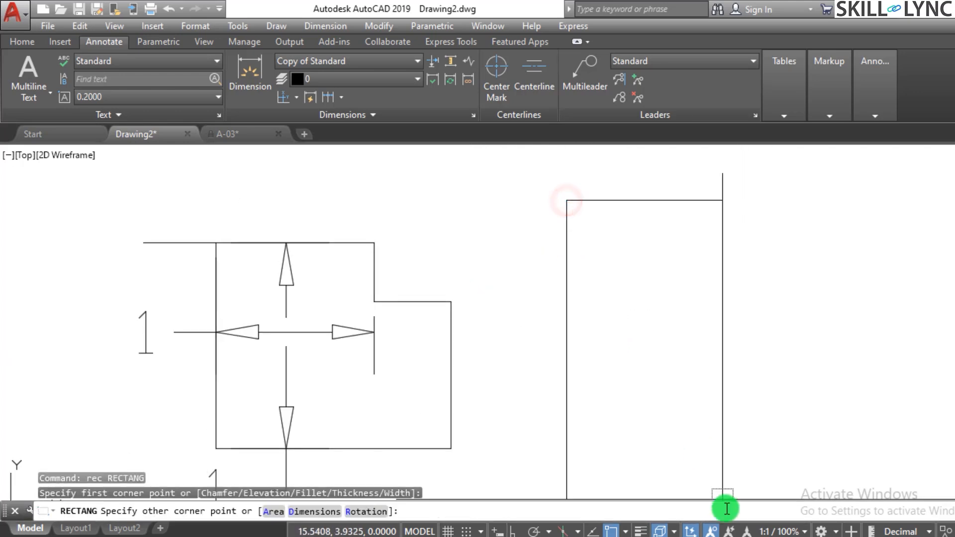
pyautogui.click(667, 481)
pyautogui.press('Return')
pyautogui.click(754, 188)
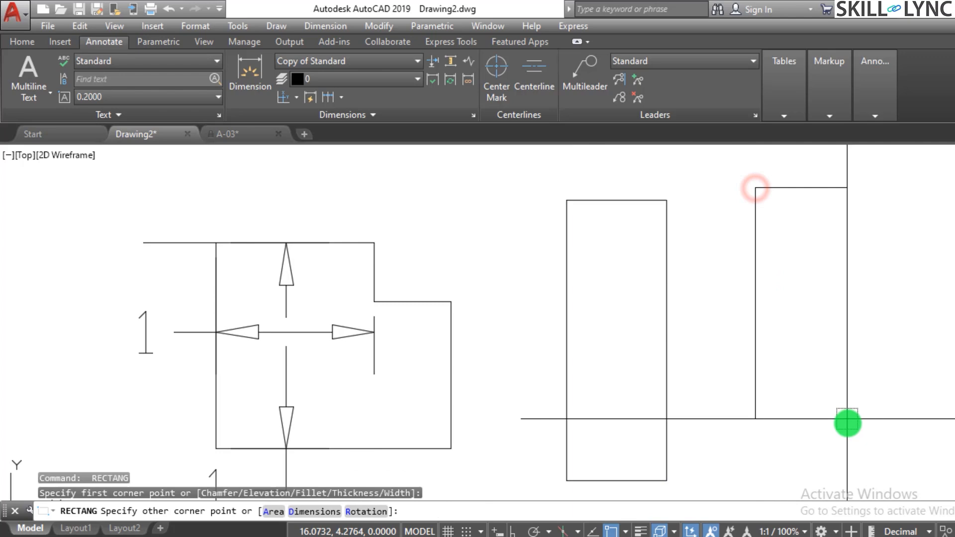
pyautogui.click(860, 469)
pyautogui.press('Escape')
pyautogui.press('Escape')
pyautogui.press('Escape')
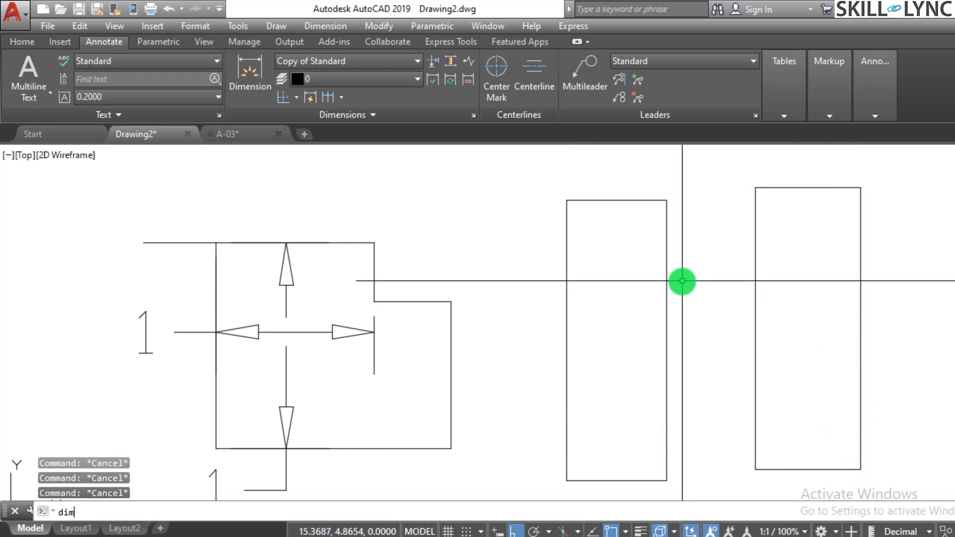
# Add a linear dimension for the width of the tall rectangle nearer the stepped outline, and erase that dimension.
pyautogui.write('dimlin')
pyautogui.press('Return')
pyautogui.press('Return')
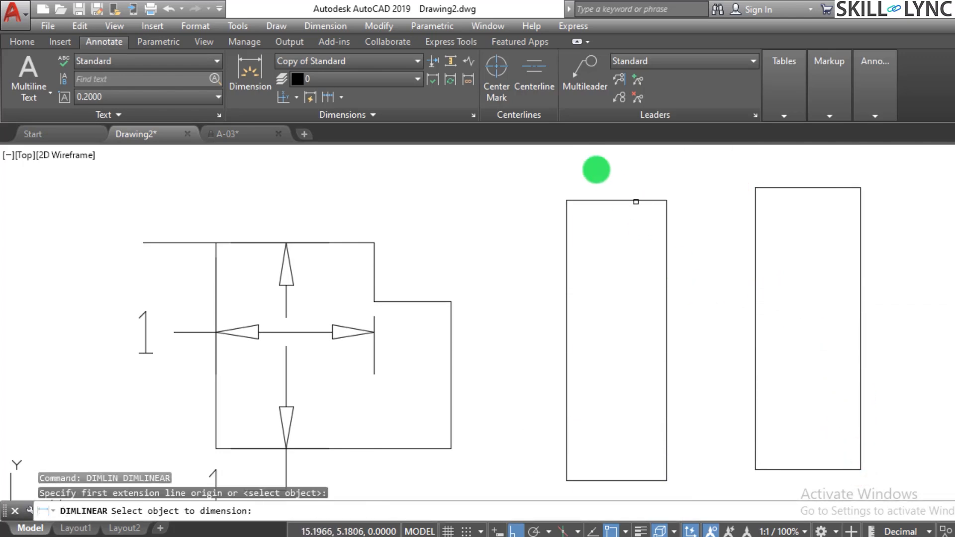
pyautogui.click(617, 199)
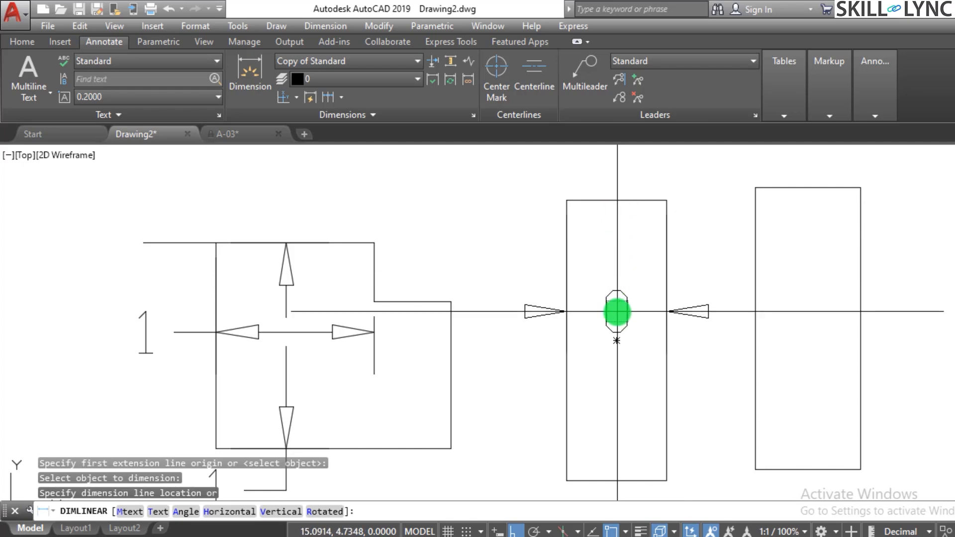
pyautogui.click(618, 309)
pyautogui.click(629, 315)
pyautogui.write('e')
pyautogui.press('Return')
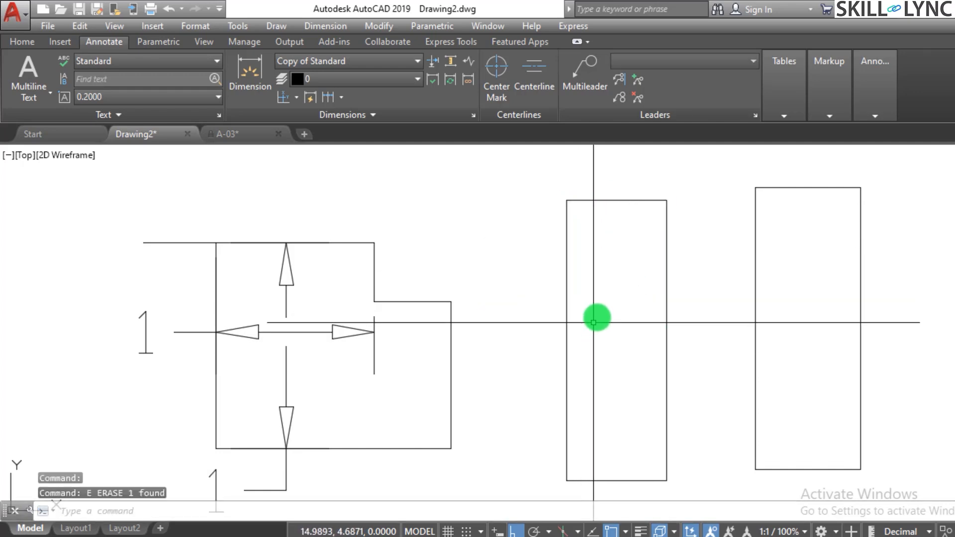
pyautogui.scroll(-2, 607, 307)
pyautogui.scroll(-2, 627, 275)
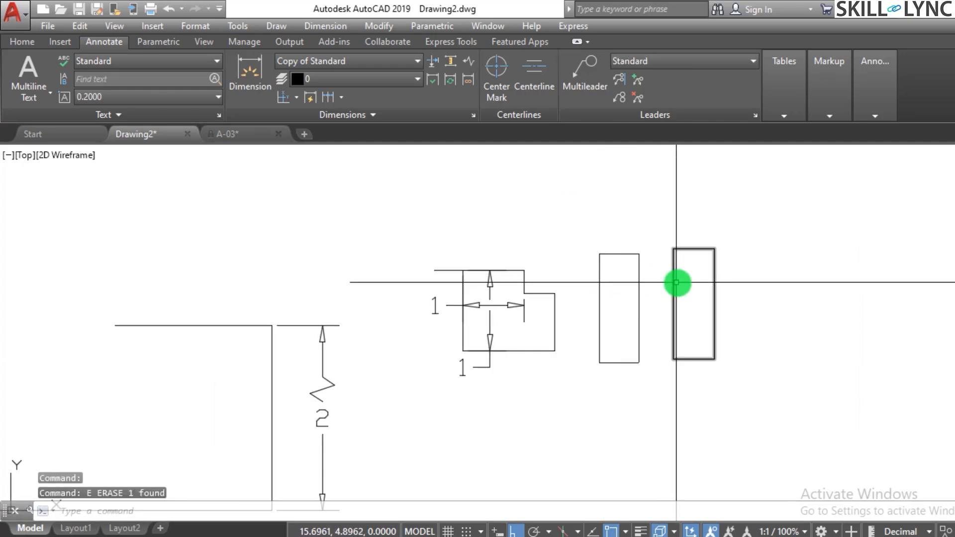
pyautogui.scroll(2, 678, 282)
pyautogui.click(754, 305)
pyautogui.click(431, 246)
pyautogui.press('Escape')
pyautogui.press('Escape')
# Erase all remaining outlines, rectangles, lines and dimensions from the drawing.
pyautogui.scroll(-3, 629, 330)
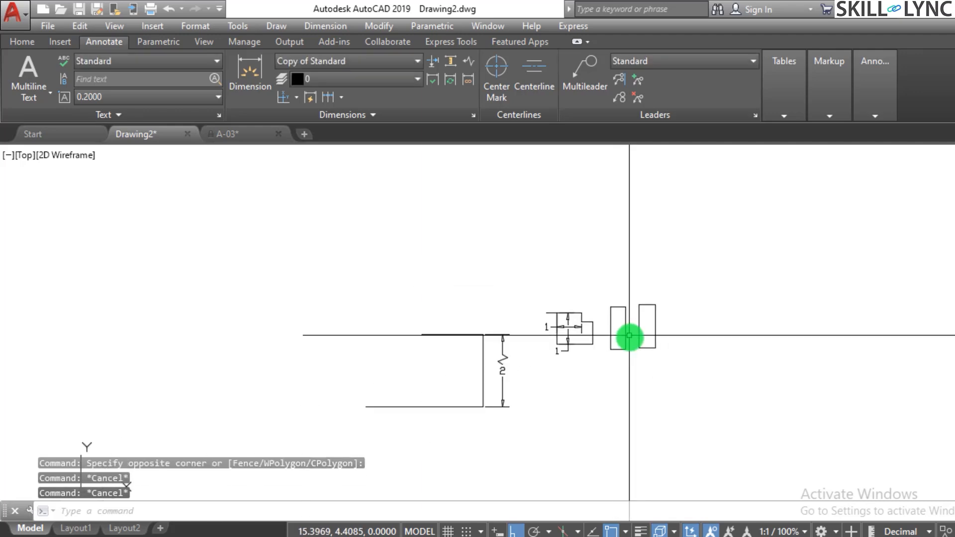
pyautogui.click(725, 387)
pyautogui.click(402, 310)
pyautogui.write('e')
pyautogui.press('Return')
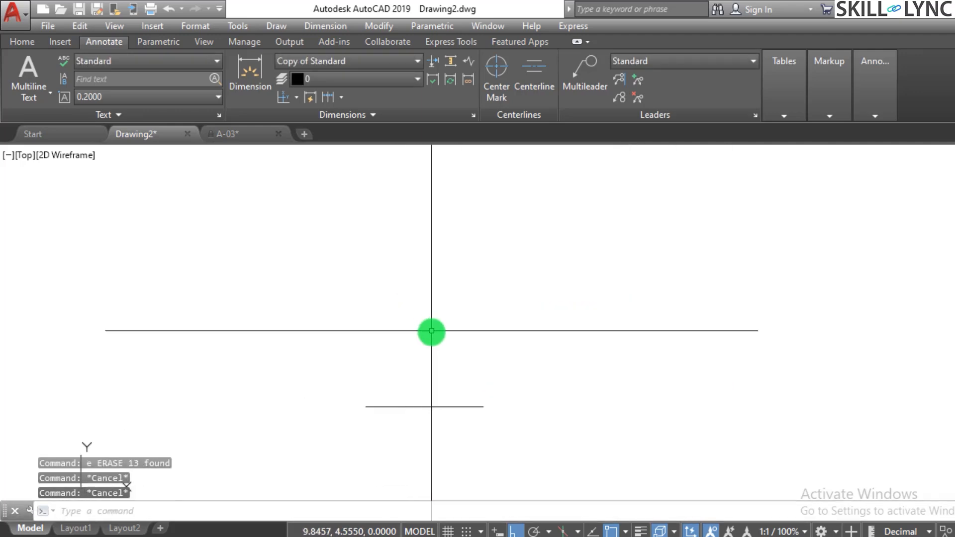
pyautogui.click(497, 440)
pyautogui.click(428, 388)
pyautogui.write('e')
pyautogui.press('Return')
pyautogui.press('Escape')
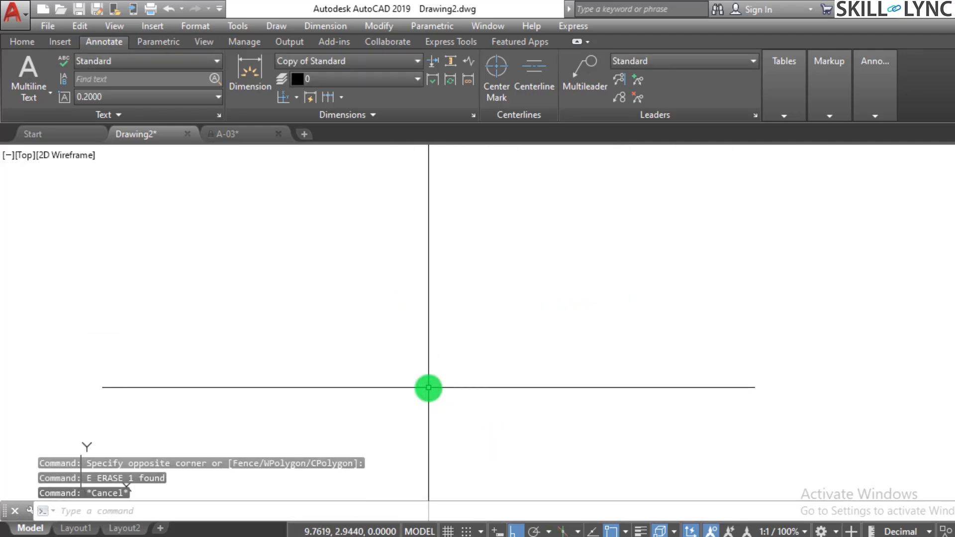
# Draw a large horizontal rectangle in the empty drawing.
pyautogui.write('rec')
pyautogui.press('Return')
pyautogui.click(229, 470)
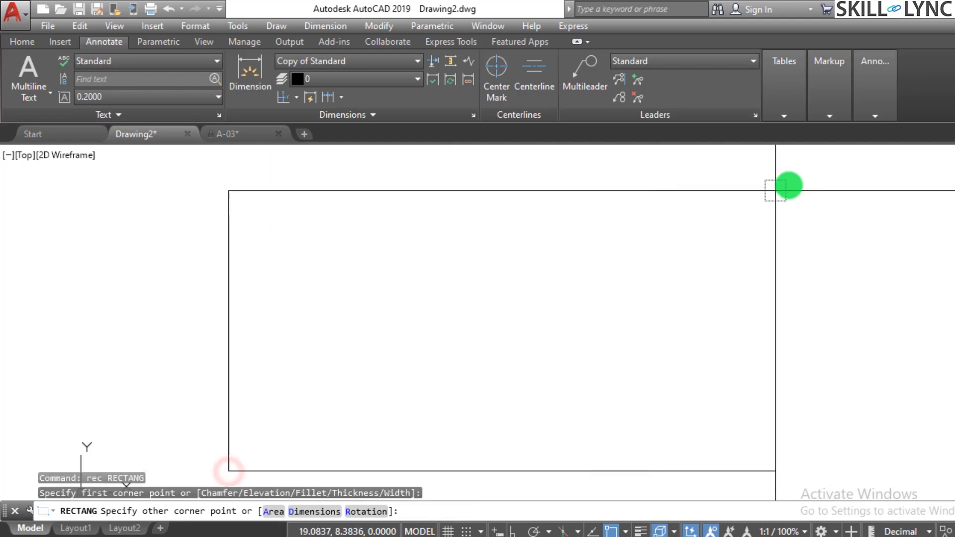
pyautogui.click(815, 179)
pyautogui.press('Escape')
pyautogui.press('Escape')
pyautogui.press('Escape')
pyautogui.write('l')
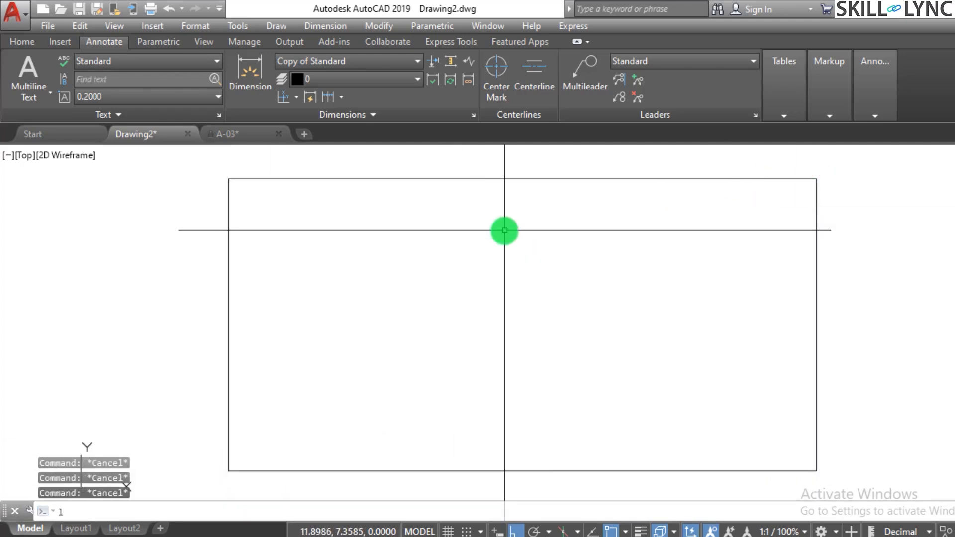
pyautogui.press('Return')
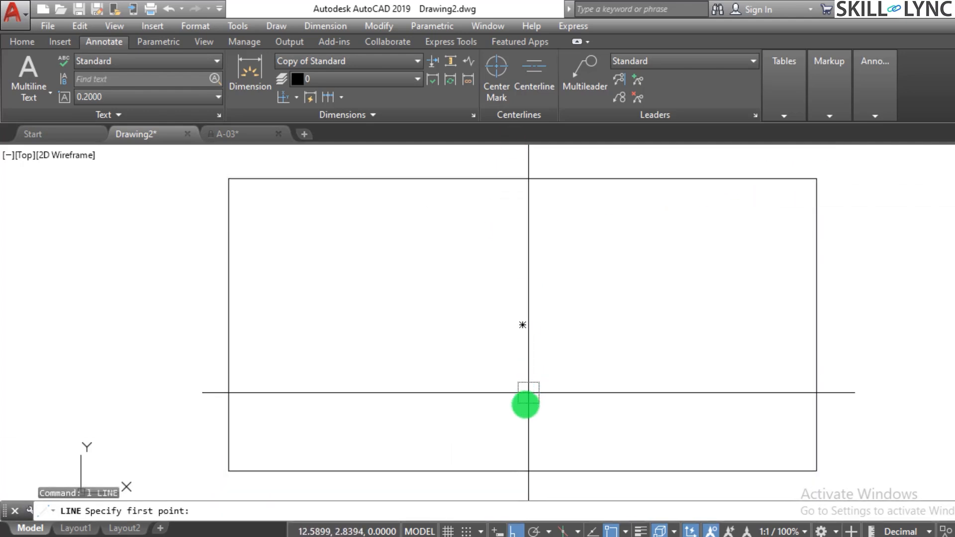
pyautogui.click(522, 326)
pyautogui.press('Escape')
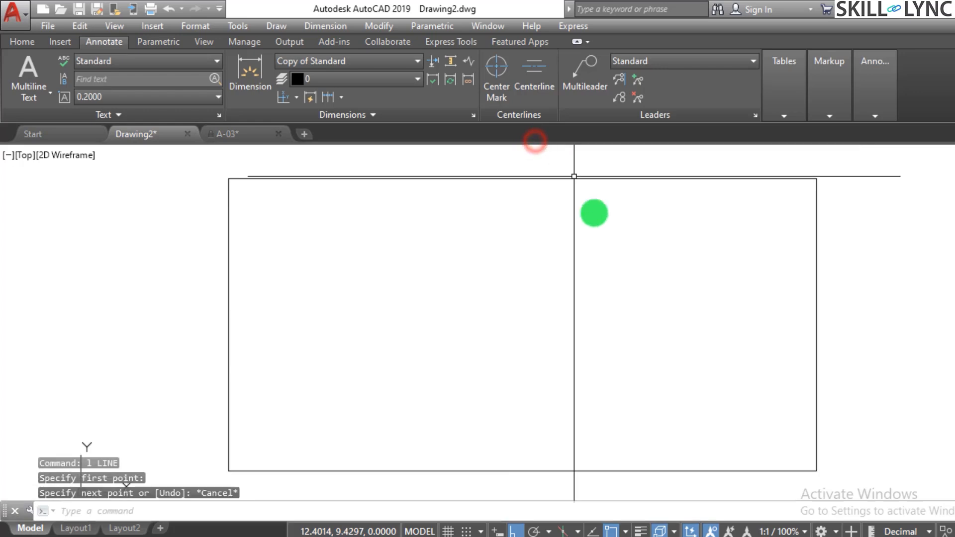
# Draw a vertical line from the rectangle's centre up past its upper edge.
pyautogui.write('l')
pyautogui.press('Return')
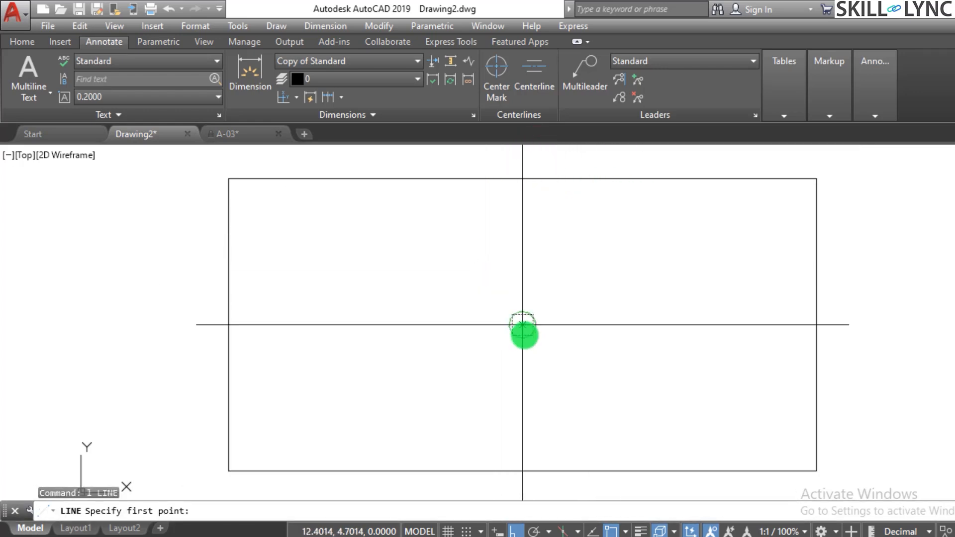
pyautogui.click(522, 325)
pyautogui.click(550, 152)
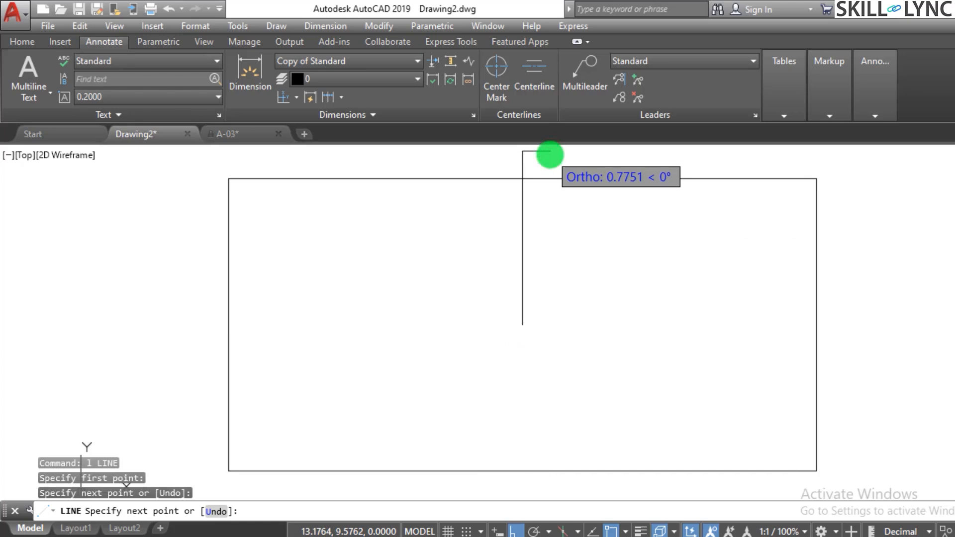
pyautogui.press('Escape')
# Trim the part of the vertical line that extends above the rectangle's upper edge.
pyautogui.write('tr')
pyautogui.press('Return')
pyautogui.press('Return')
pyautogui.click(503, 169)
pyautogui.click(534, 168)
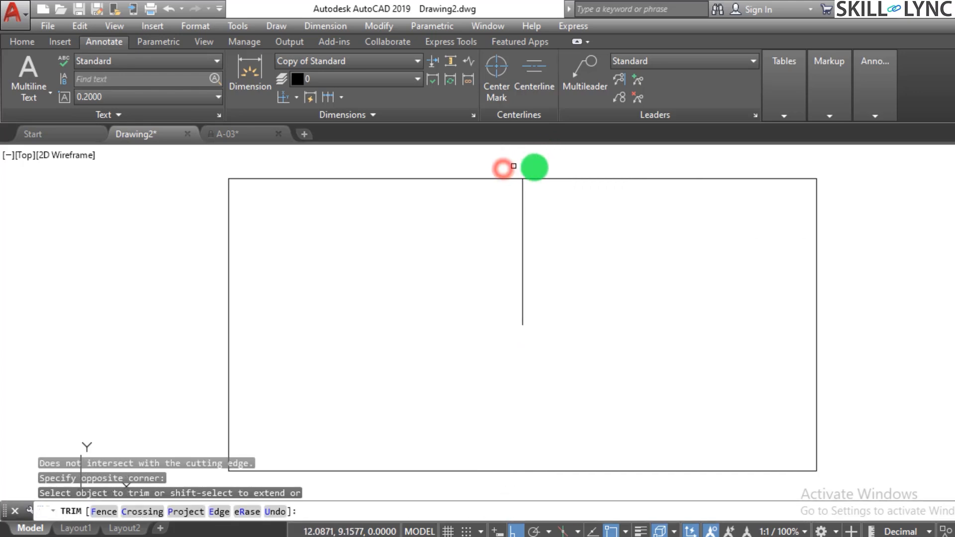
pyautogui.press('Escape')
# Draw a diagonal line from the rectangle's centre to its lower-left corner.
pyautogui.write('l')
pyautogui.press('Return')
pyautogui.click(522, 325)
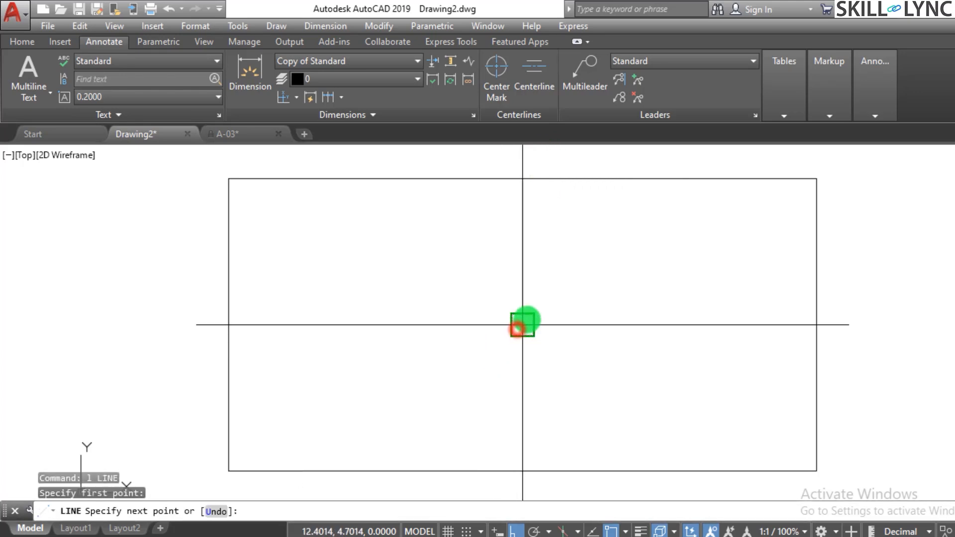
pyautogui.scroll(-2, 522, 325)
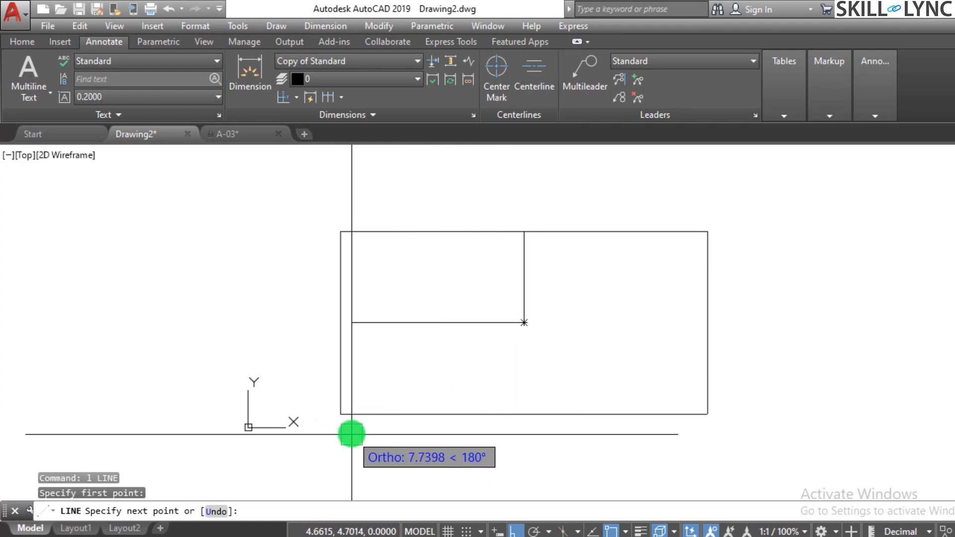
pyautogui.click(340, 414)
pyautogui.press('Escape')
pyautogui.press('Escape')
pyautogui.press('Escape')
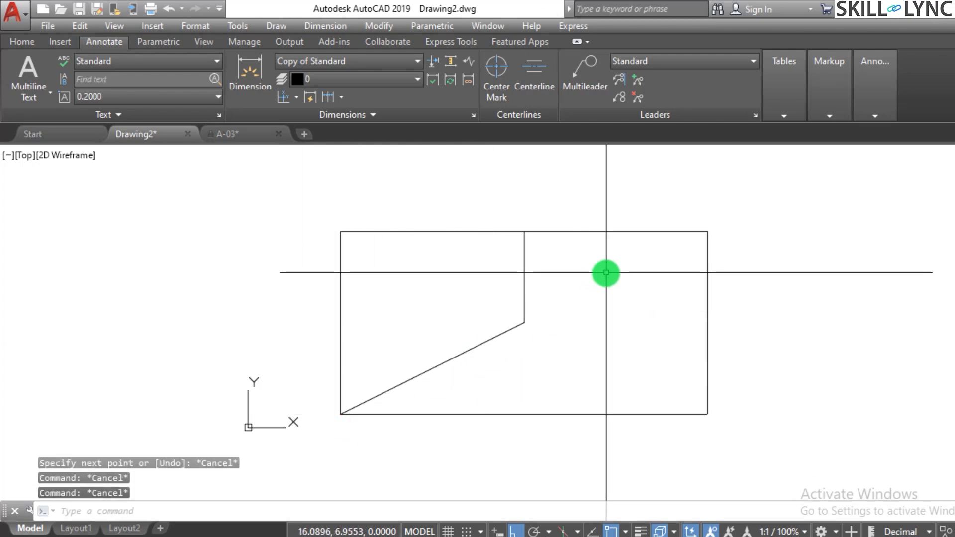
# Add a vertical linear dimension to the inner vertical line, placed just left of it.
pyautogui.write('in')
pyautogui.press('Return')
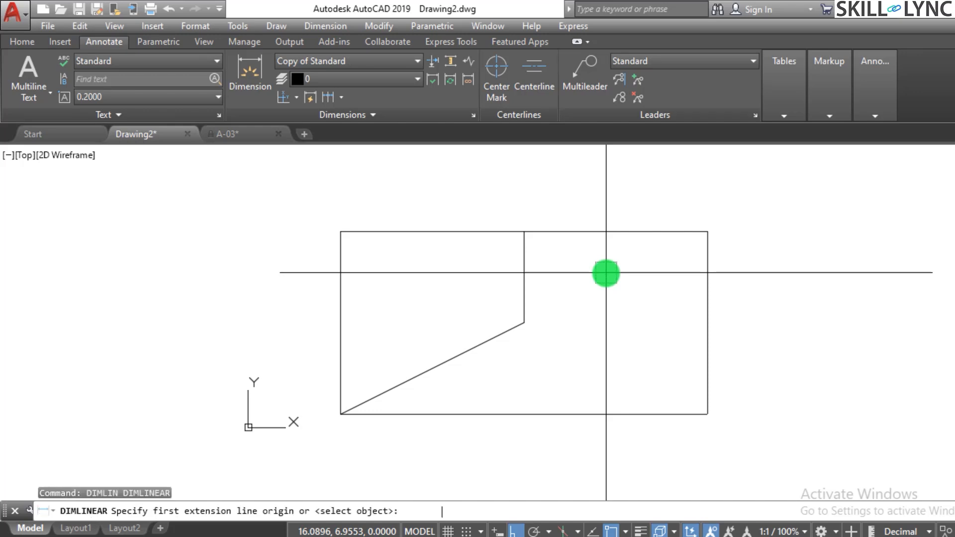
pyautogui.click(523, 322)
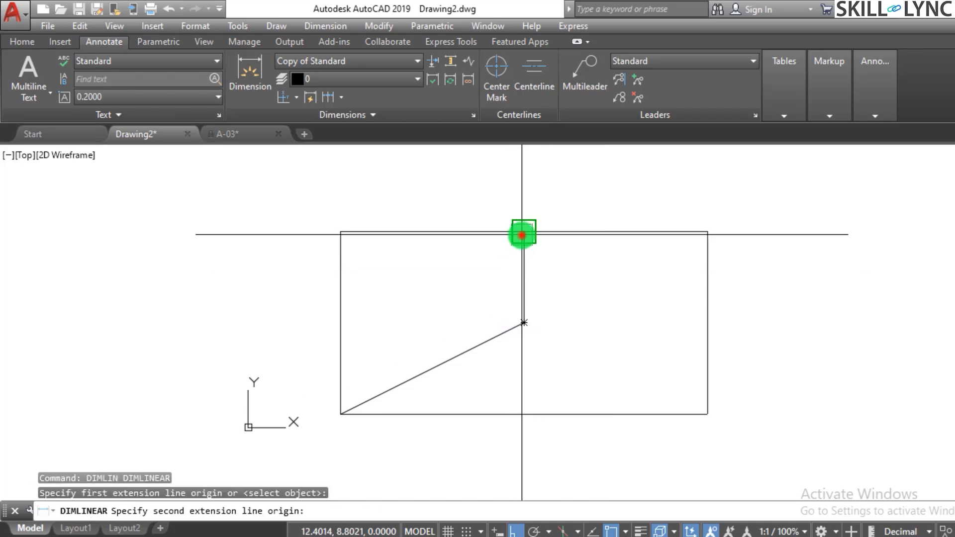
pyautogui.click(524, 232)
pyautogui.click(495, 263)
pyautogui.scroll(2, 533, 258)
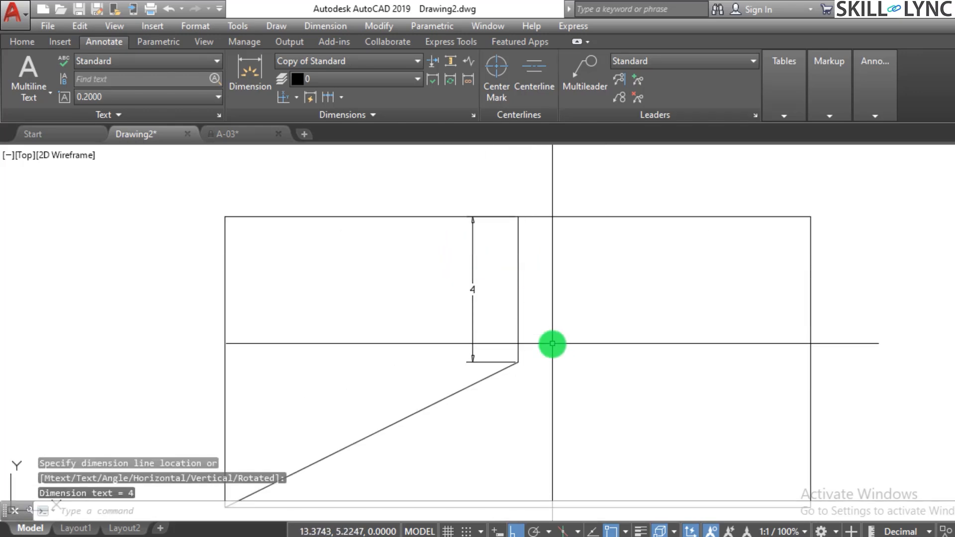
# Add a horizontal linear dimension from the vertical line's lower end to the rectangle's lower-left corner, crossing the vertical dimension.
pyautogui.press('Return')
pyautogui.click(503, 366)
pyautogui.scroll(-4, 418, 411)
pyautogui.scroll(6, 406, 413)
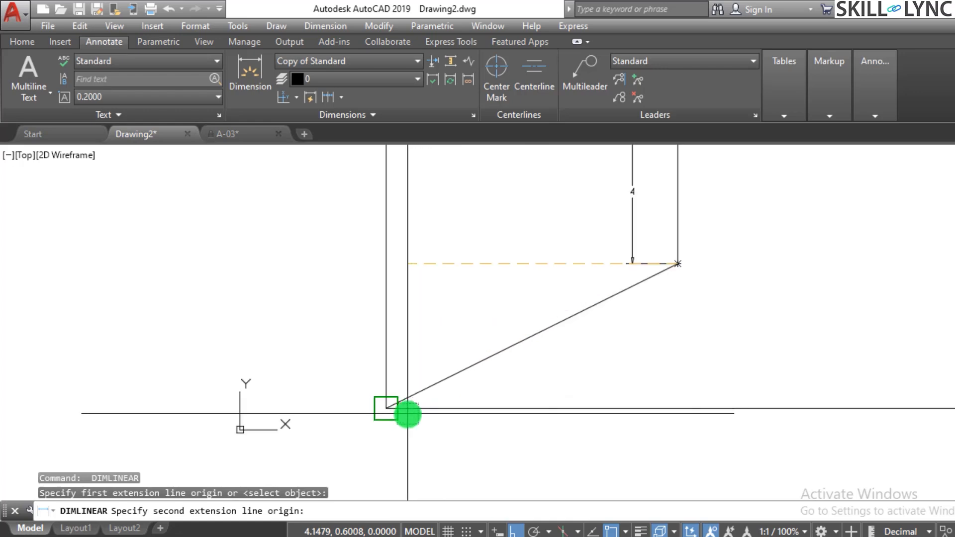
pyautogui.click(400, 413)
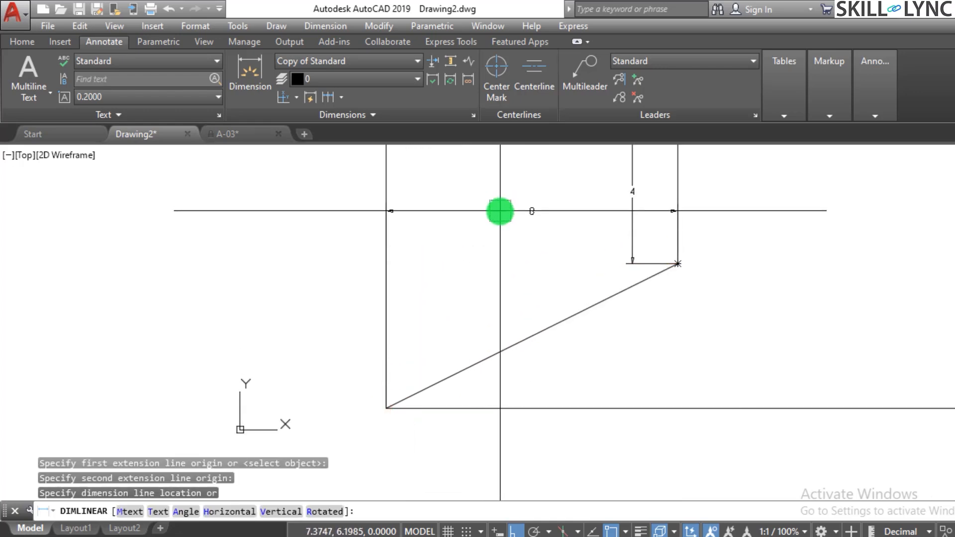
pyautogui.click(503, 211)
pyautogui.scroll(-3, 646, 290)
pyautogui.scroll(6, 661, 251)
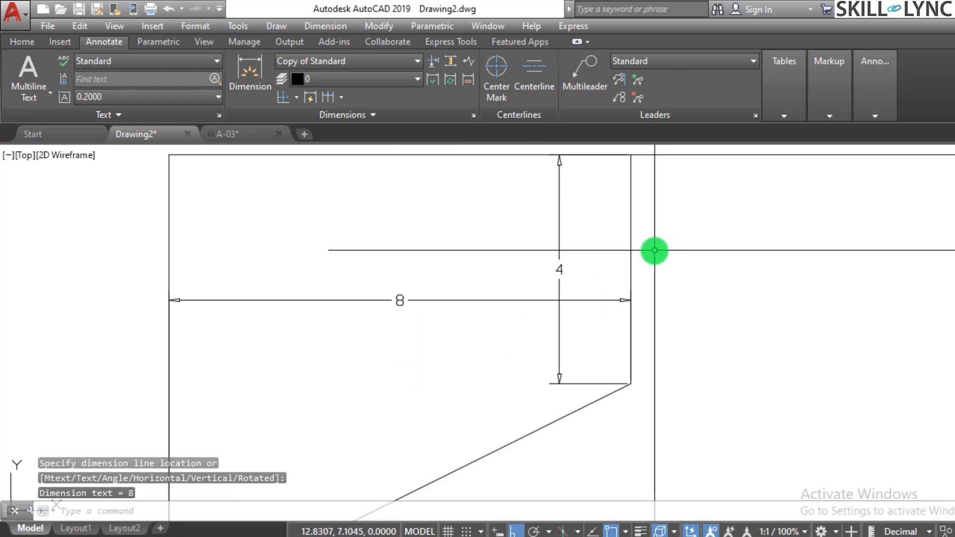
# Break the horizontal dimension where it crosses the vertical dimension, using Dimension Break.
pyautogui.scroll(-3, 646, 294)
pyautogui.scroll(6, 640, 309)
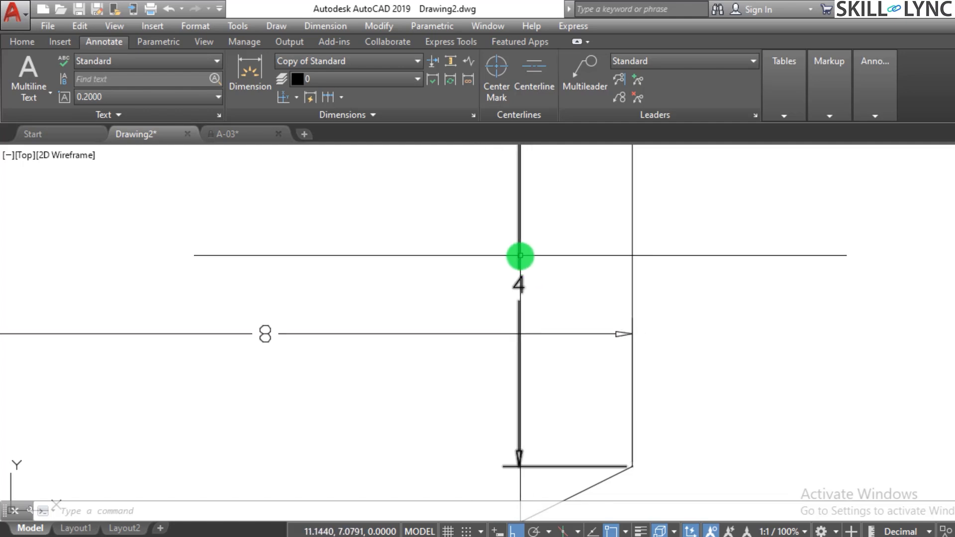
pyautogui.scroll(-2, 565, 414)
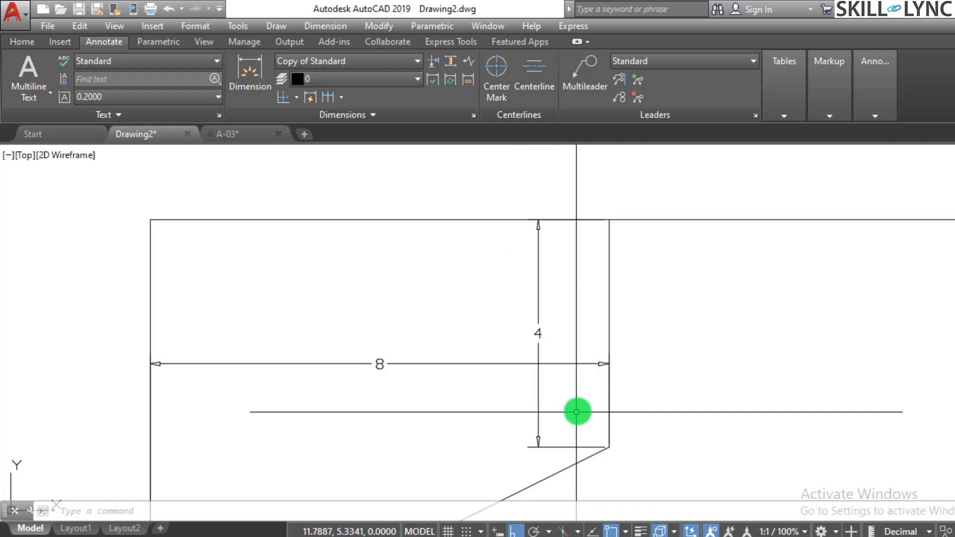
pyautogui.scroll(-3, 716, 422)
pyautogui.scroll(4, 725, 418)
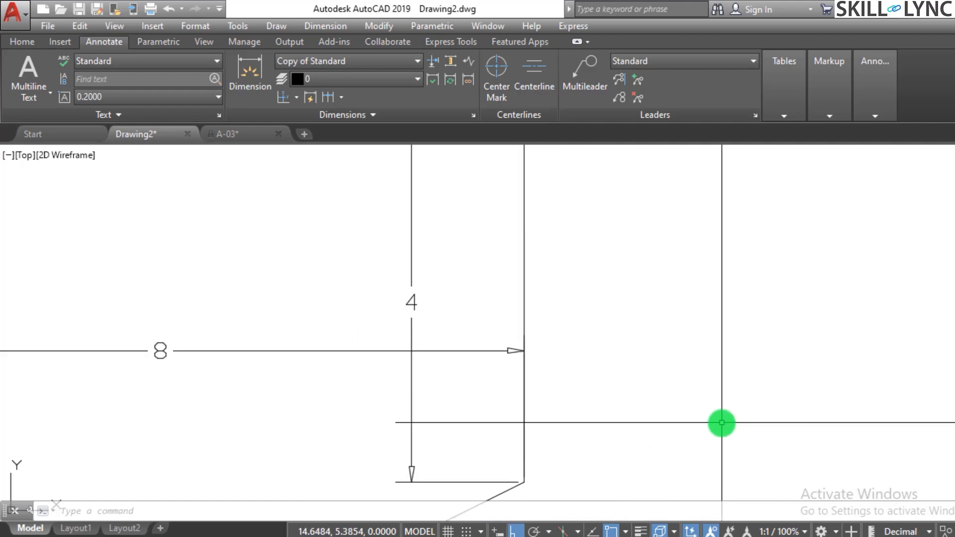
pyautogui.scroll(-2, 722, 423)
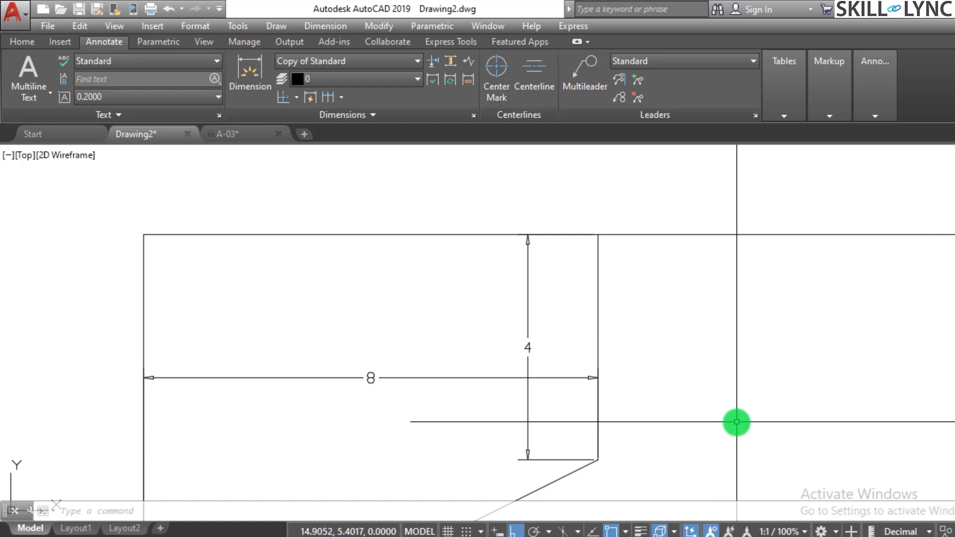
pyautogui.click(432, 64)
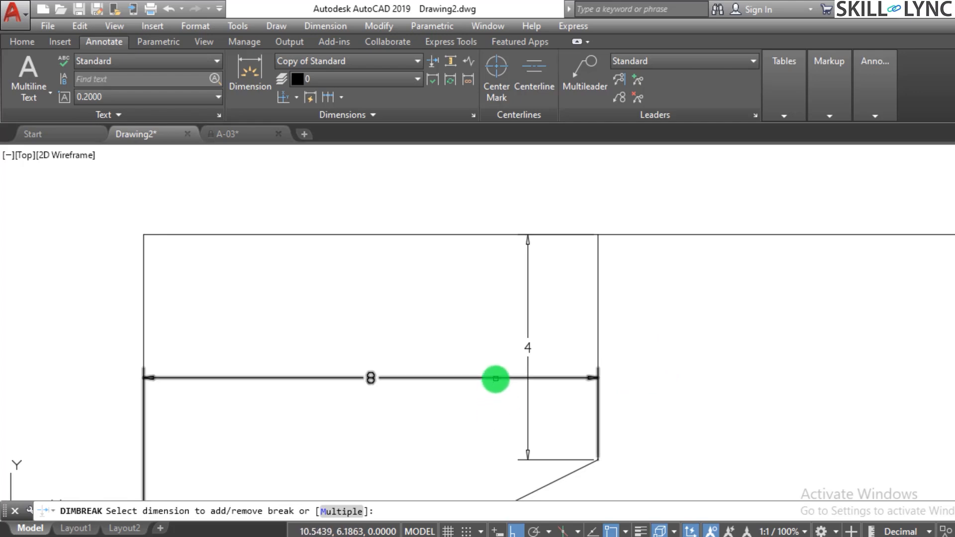
pyautogui.click(495, 379)
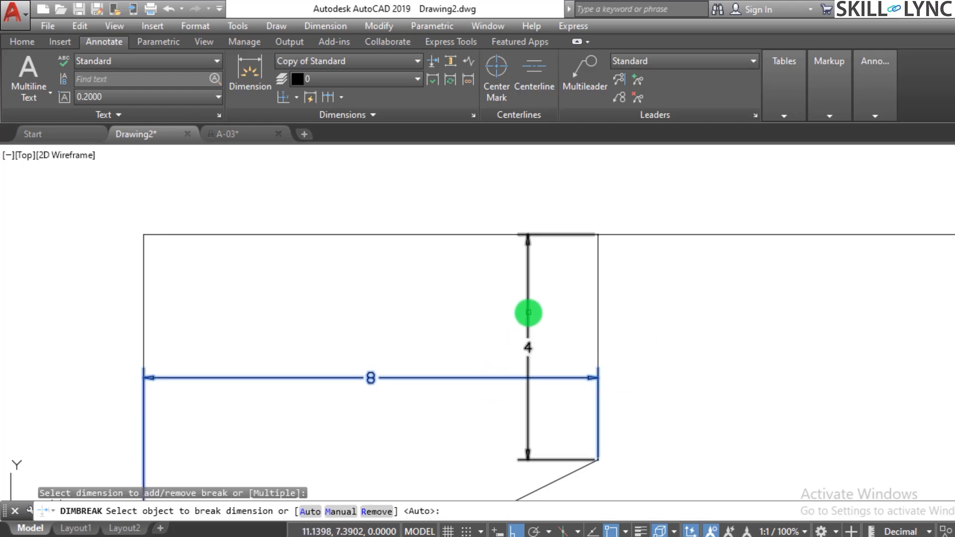
pyautogui.click(528, 313)
pyautogui.scroll(2, 526, 410)
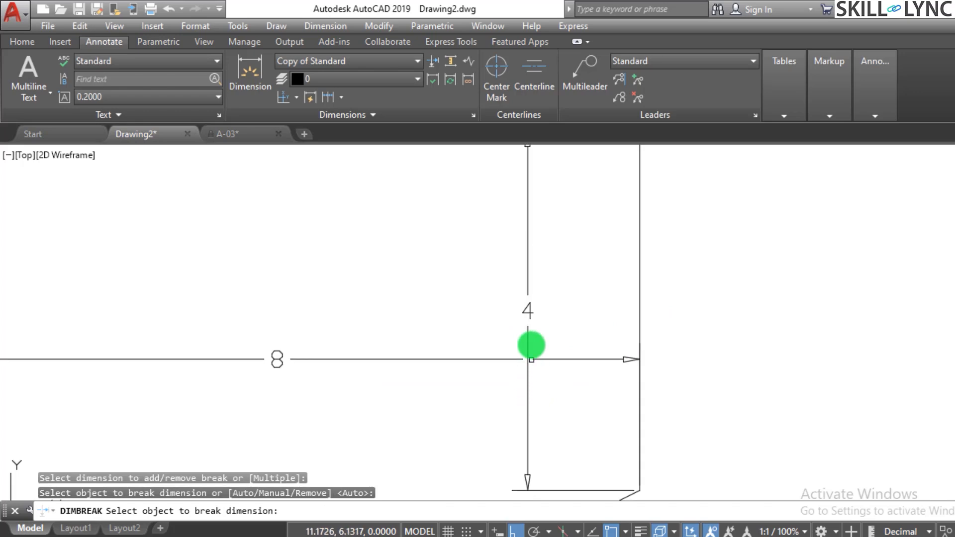
pyautogui.scroll(-3, 517, 377)
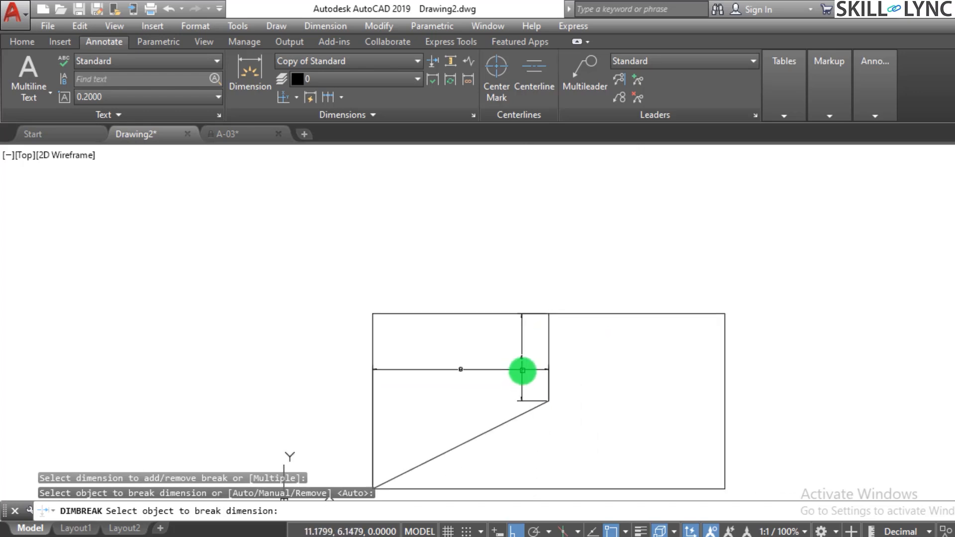
pyautogui.scroll(5, 519, 379)
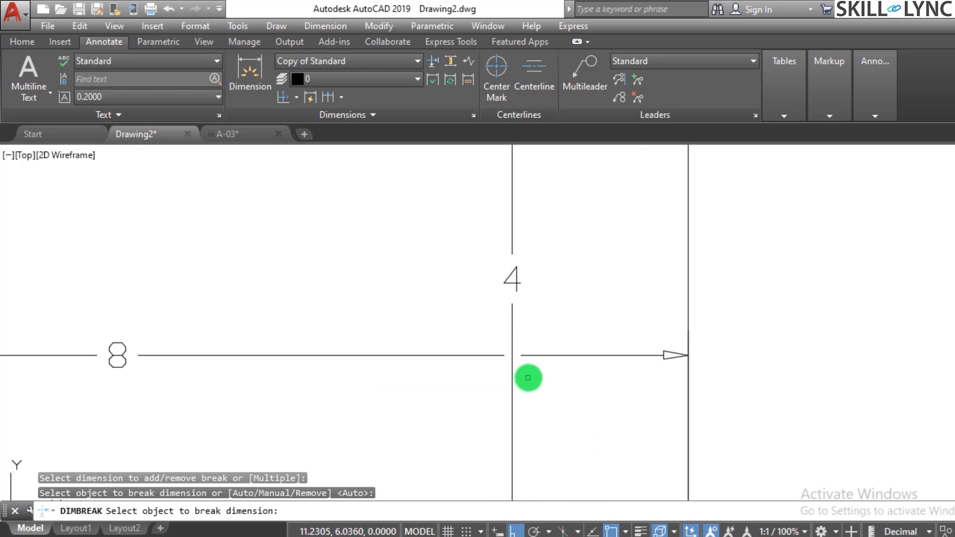
pyautogui.scroll(-4, 521, 375)
pyautogui.press('Escape')
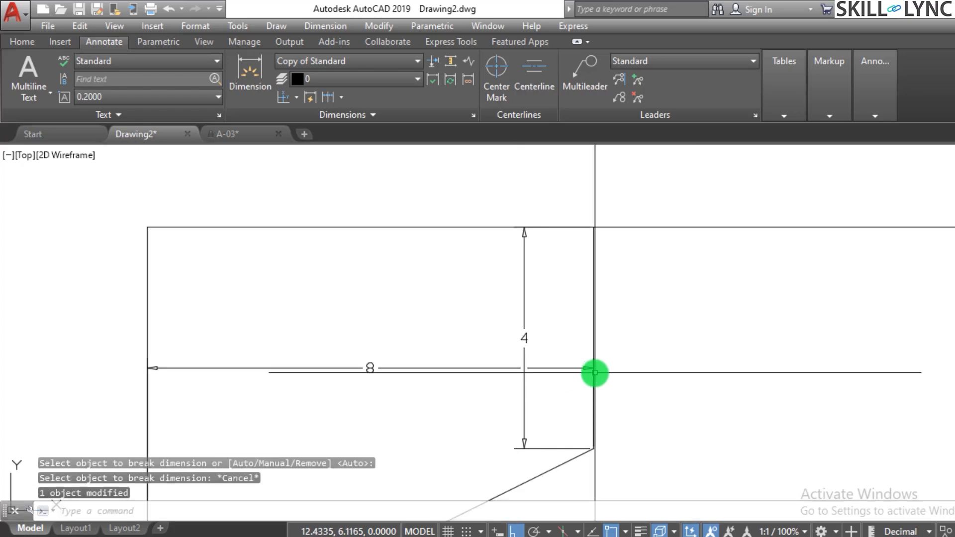
pyautogui.press('Escape')
pyautogui.scroll(-5, 670, 372)
pyautogui.scroll(3, 561, 389)
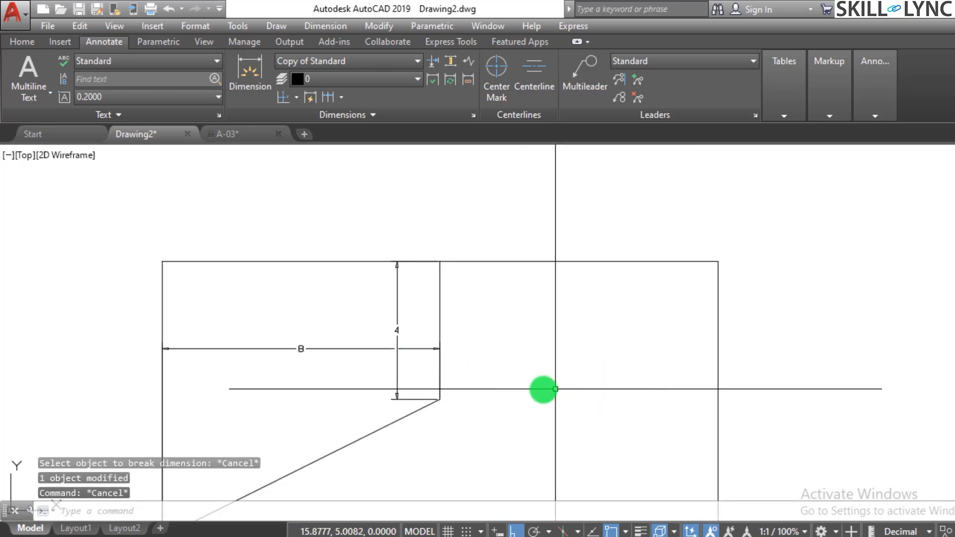
# Add a vertical linear dimension from the inner vertical line's lower end to the rectangle's upper-right corner, placed midway across the right half.
pyautogui.press('Return')
pyautogui.press('Escape')
pyautogui.press('Escape')
pyautogui.write('diml')
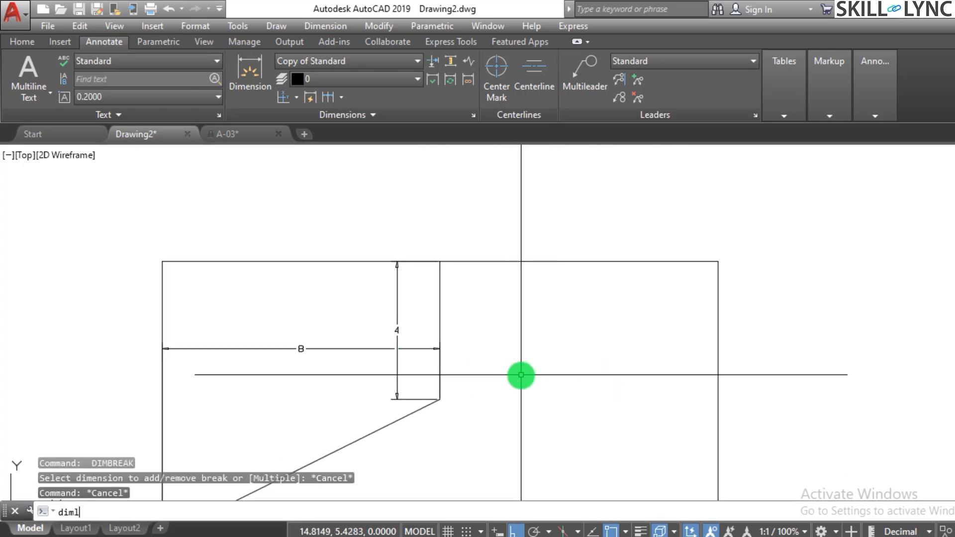
pyautogui.write('in')
pyautogui.press('Return')
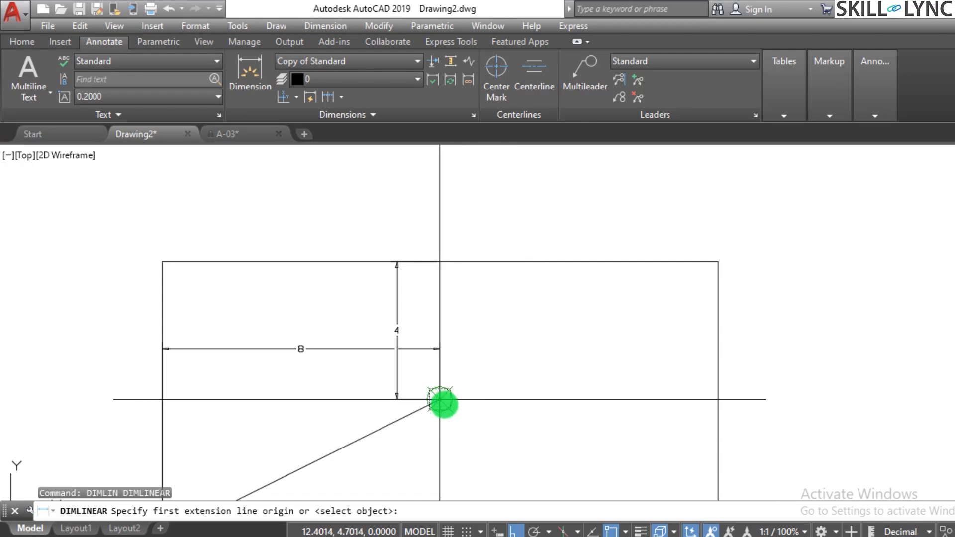
pyautogui.click(440, 399)
pyautogui.click(717, 261)
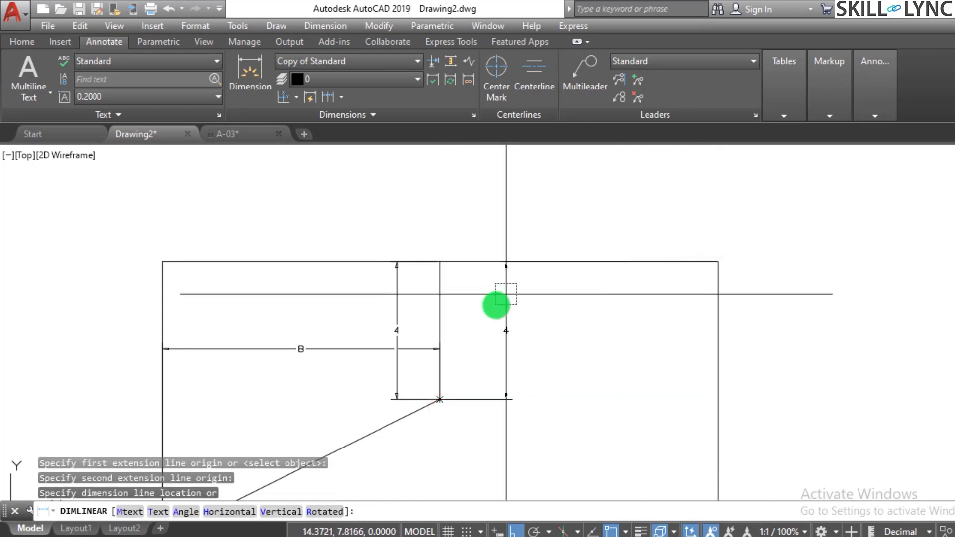
pyautogui.click(587, 349)
# Add a horizontal linear dimension from the inner line's upper end to the rectangle's upper-right corner, crossing the right vertical dimension.
pyautogui.press('Return')
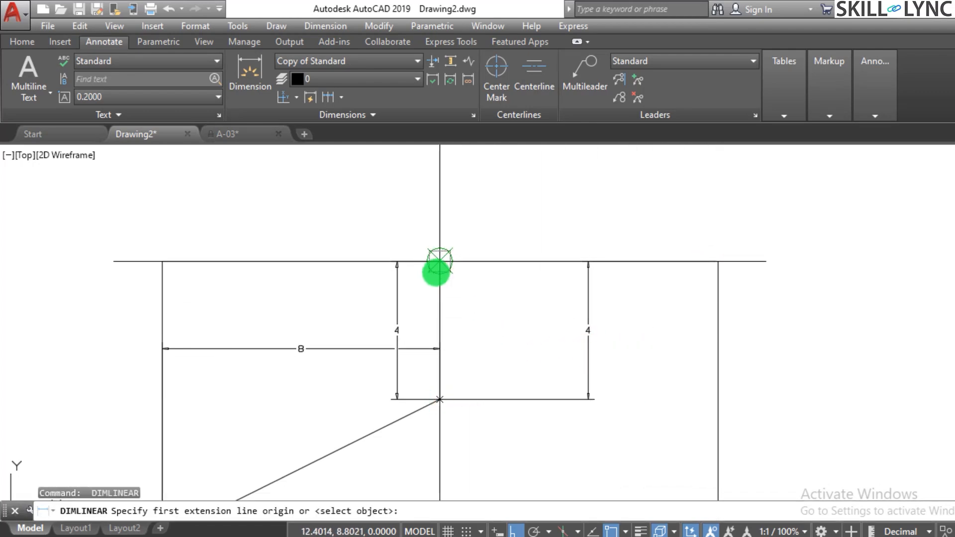
pyautogui.click(440, 261)
pyautogui.click(717, 261)
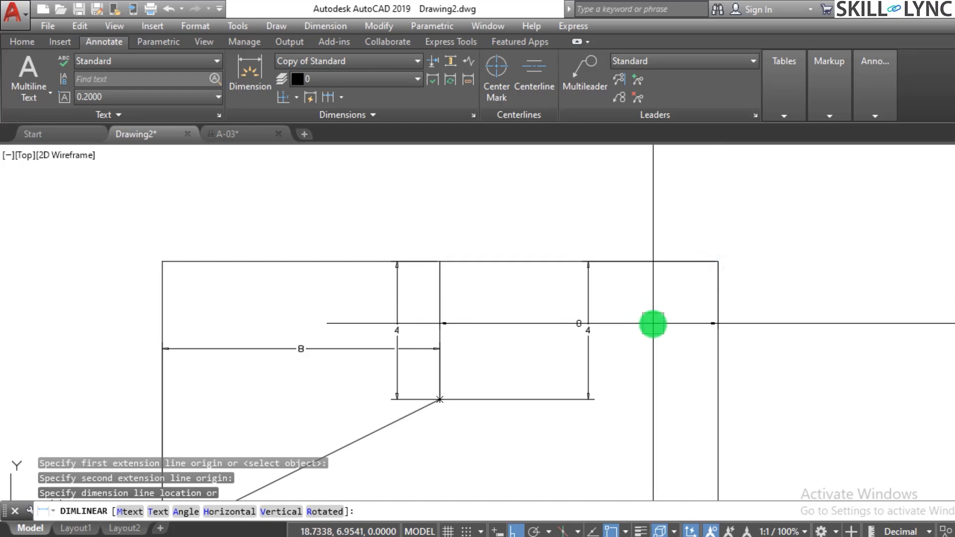
pyautogui.click(653, 324)
pyautogui.press('Escape')
# Erase the broken horizontal dimension in the rectangle's left half.
pyautogui.press('Escape')
pyautogui.click(334, 341)
pyautogui.write('e')
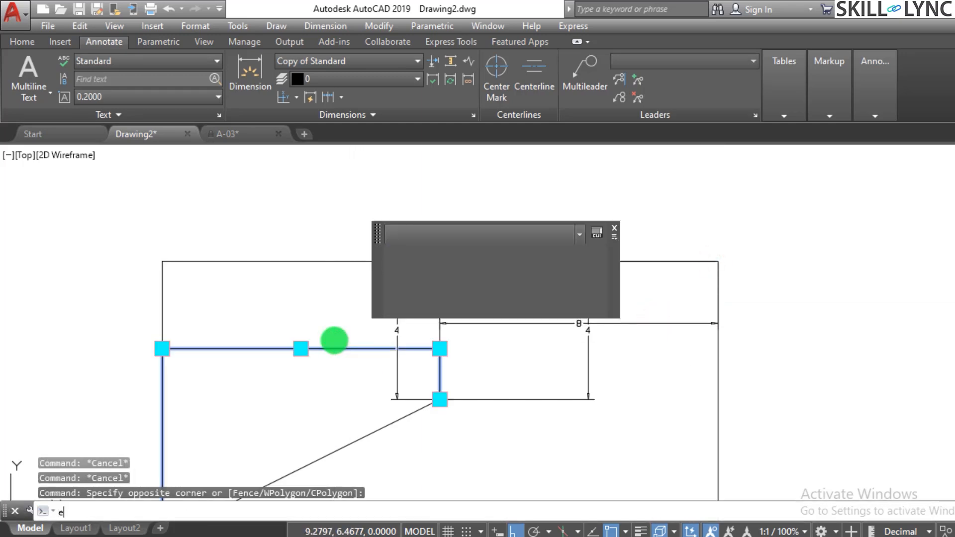
pyautogui.press('Return')
pyautogui.press('Escape')
# Add a horizontal linear dimension from the inner line's lower end to the rectangle's upper-left corner, crossing the left vertical dimension.
pyautogui.write('dimli')
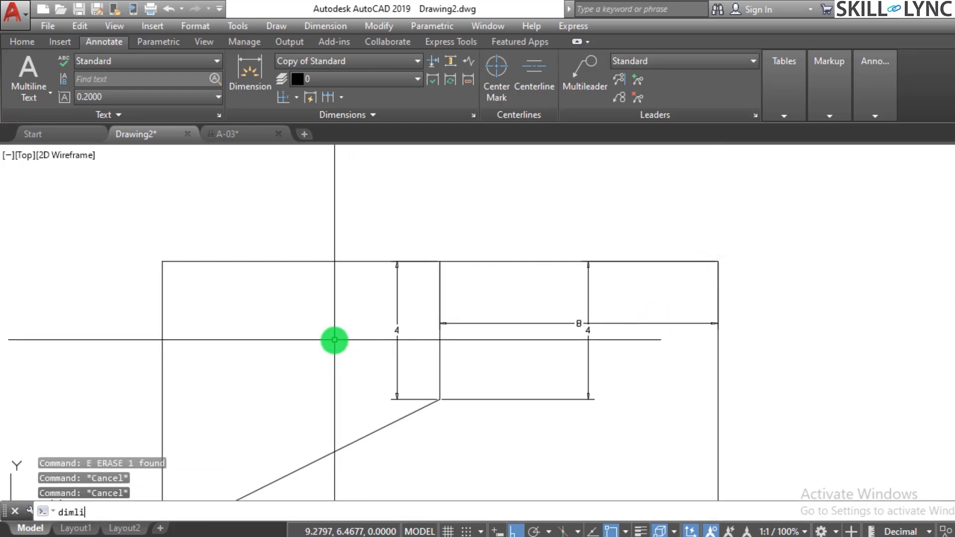
pyautogui.write('n')
pyautogui.press('Return')
pyautogui.click(440, 399)
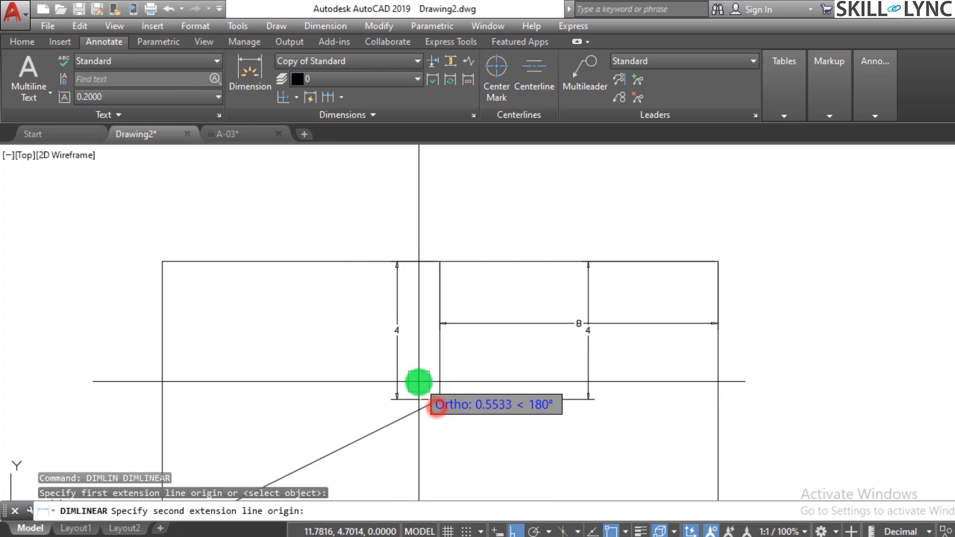
pyautogui.click(161, 260)
pyautogui.click(270, 334)
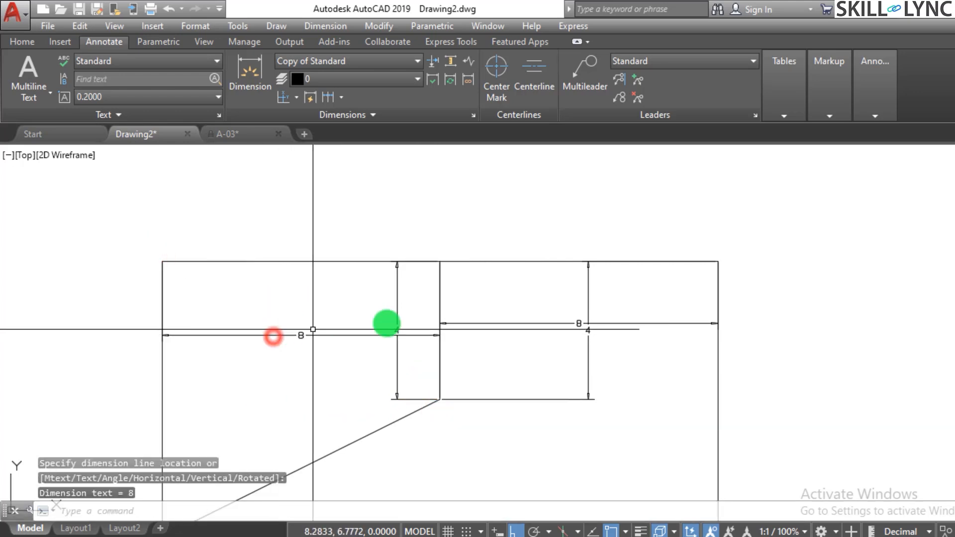
pyautogui.press('Escape')
pyautogui.press('Escape')
# Move the left horizontal dimension line slightly down, below the text of the vertical dimension it crosses.
pyautogui.scroll(4, 358, 294)
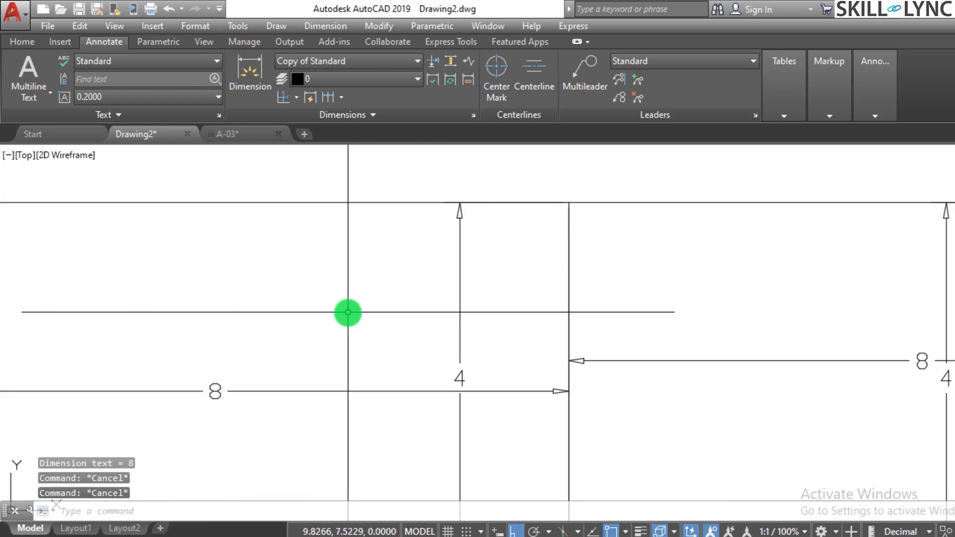
pyautogui.click(405, 412)
pyautogui.click(399, 392)
pyautogui.click(370, 372)
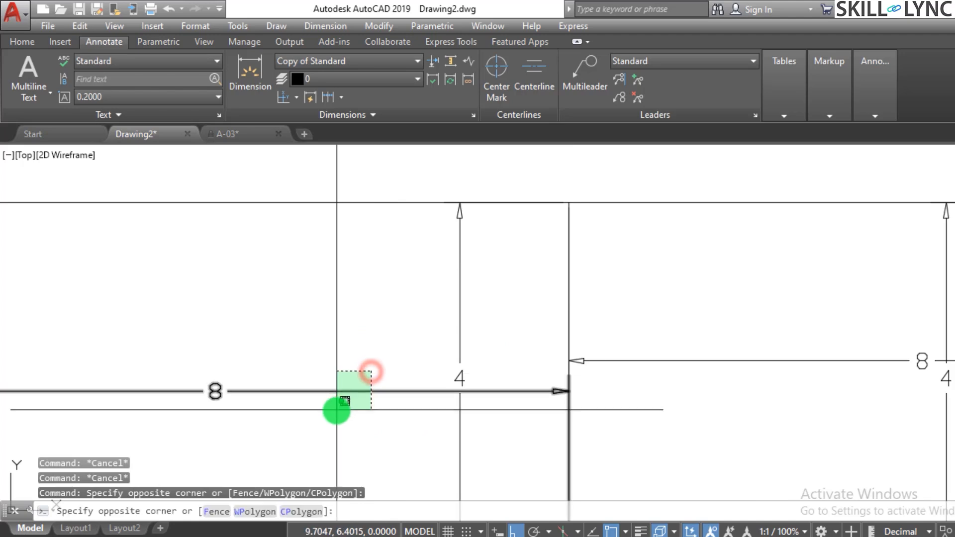
pyautogui.click(336, 410)
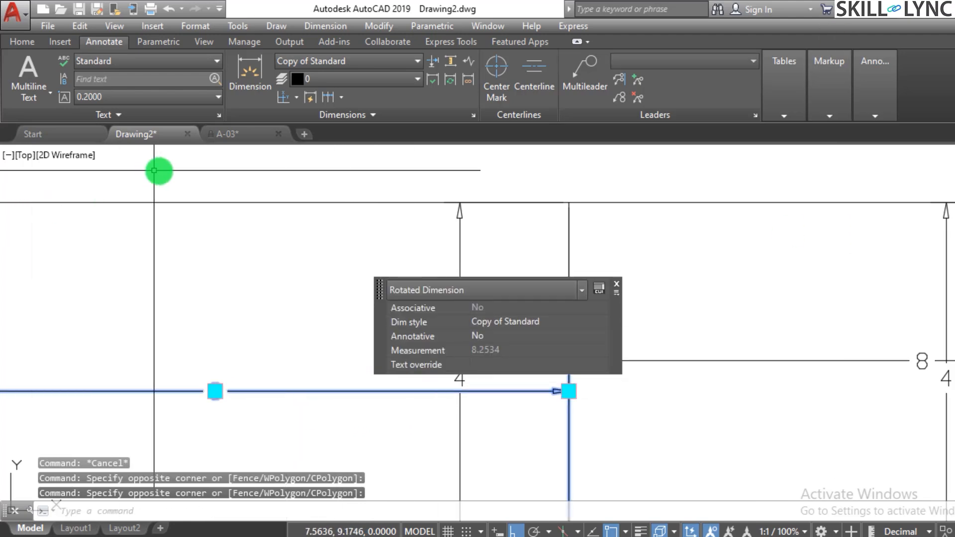
pyautogui.click(214, 391)
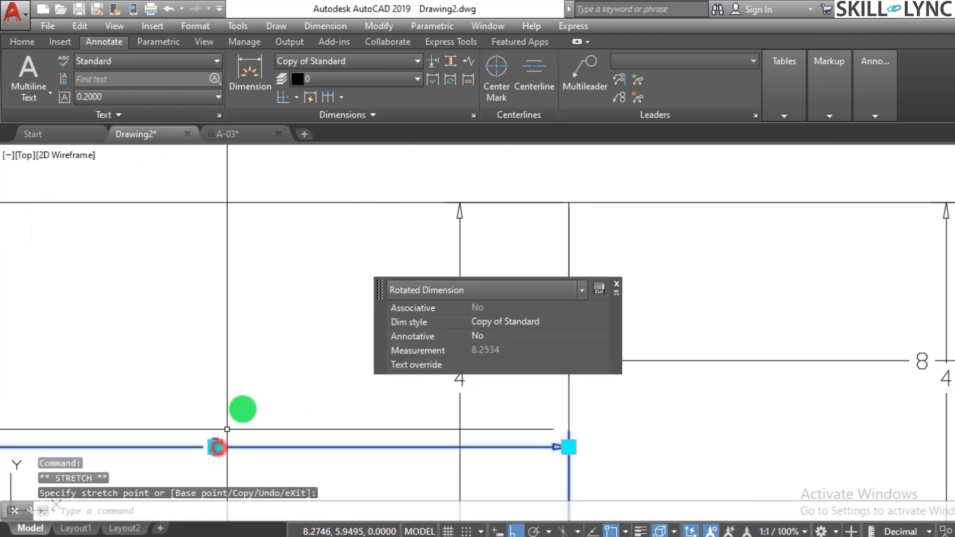
pyautogui.press('Escape')
pyautogui.scroll(-4, 311, 322)
pyautogui.press('Escape')
pyautogui.scroll(6, 450, 245)
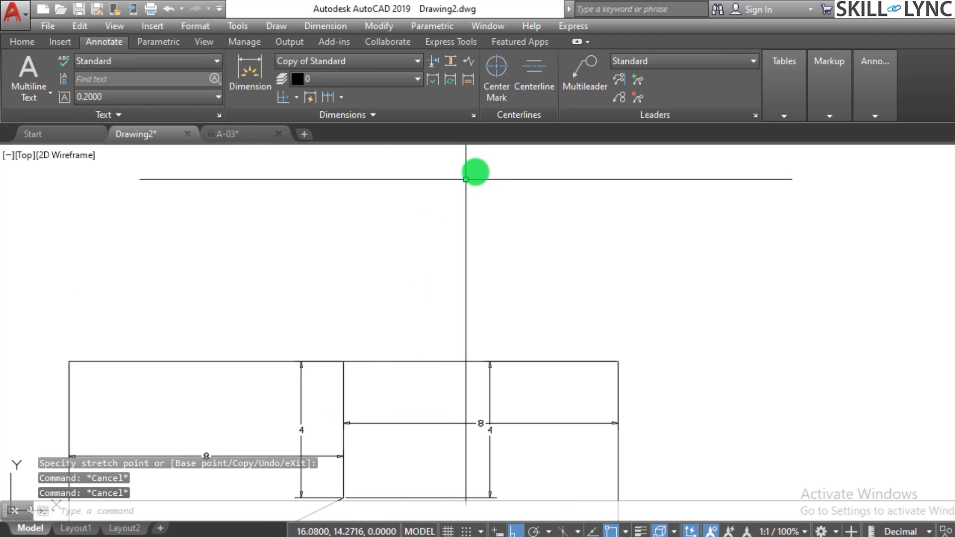
pyautogui.scroll(-2, 465, 179)
pyautogui.scroll(2, 407, 309)
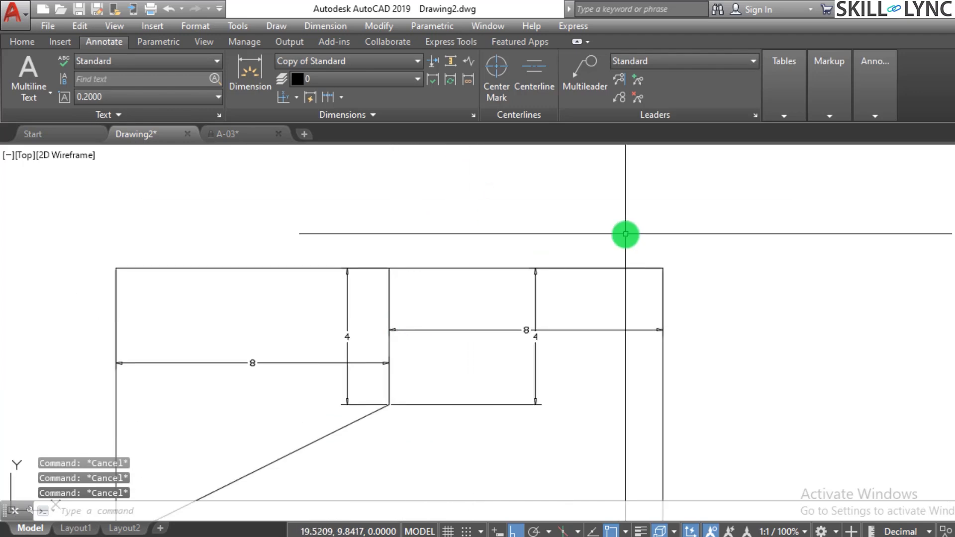
pyautogui.click(432, 62)
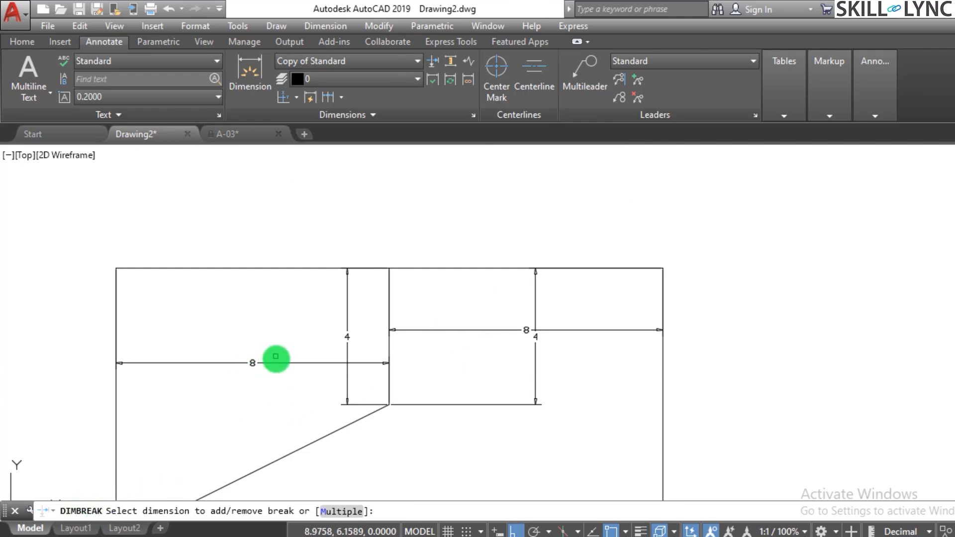
pyautogui.click(276, 362)
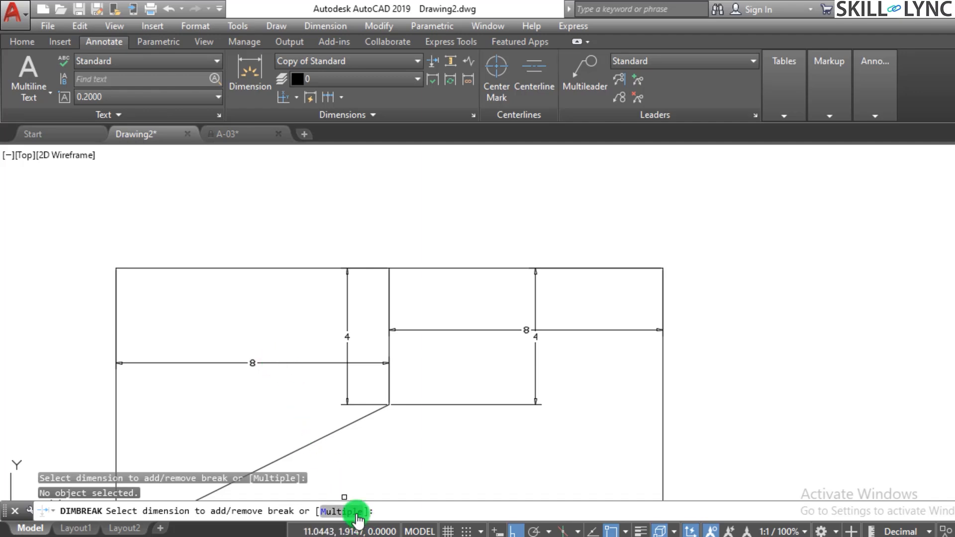
pyautogui.click(343, 511)
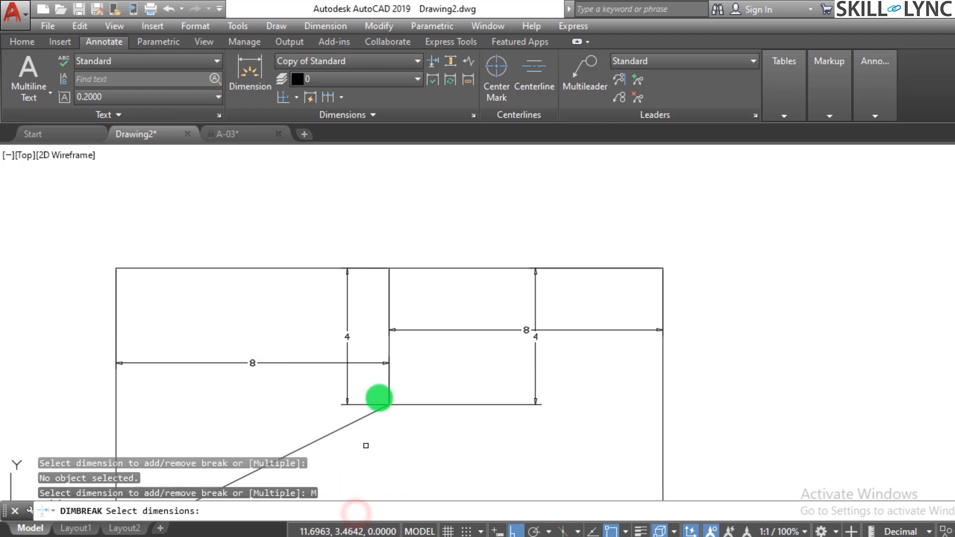
pyautogui.click(347, 303)
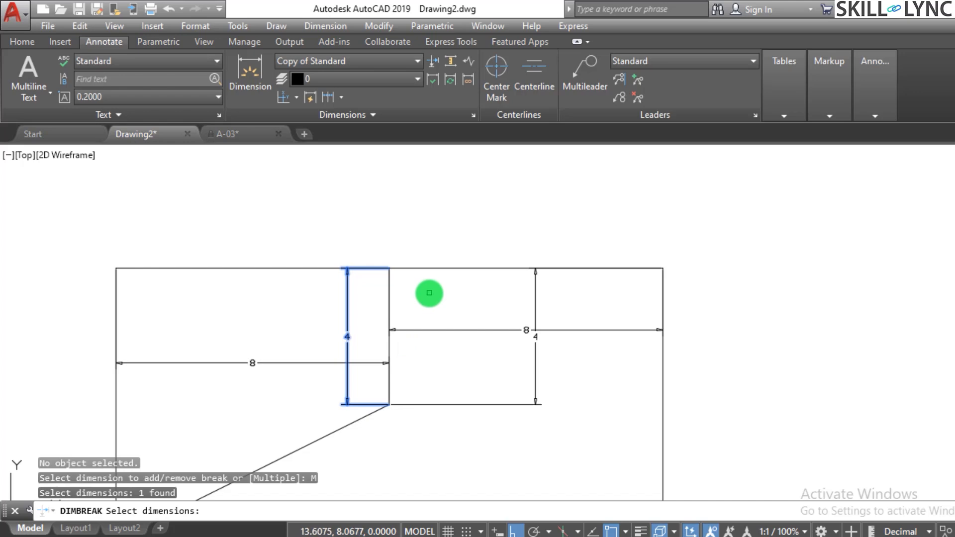
pyautogui.rightClick(429, 293)
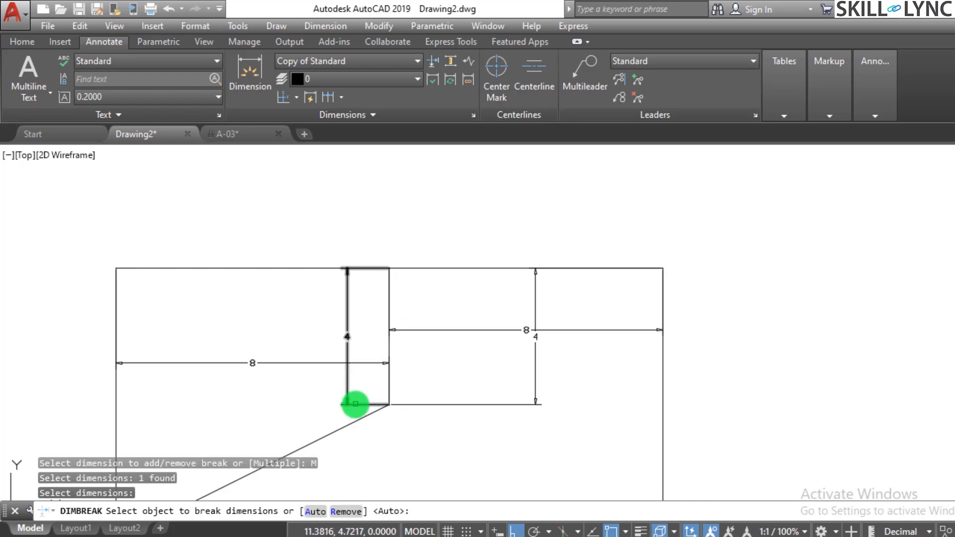
pyautogui.press('Escape')
# Break the left horizontal dimension where the vertical dimension beside the inner line crosses it.
pyautogui.press('Return')
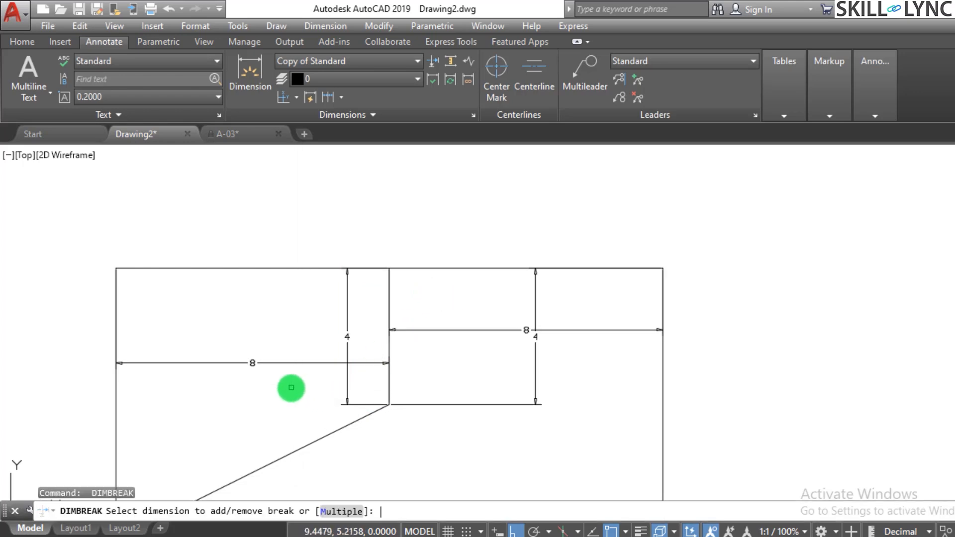
pyautogui.click(309, 362)
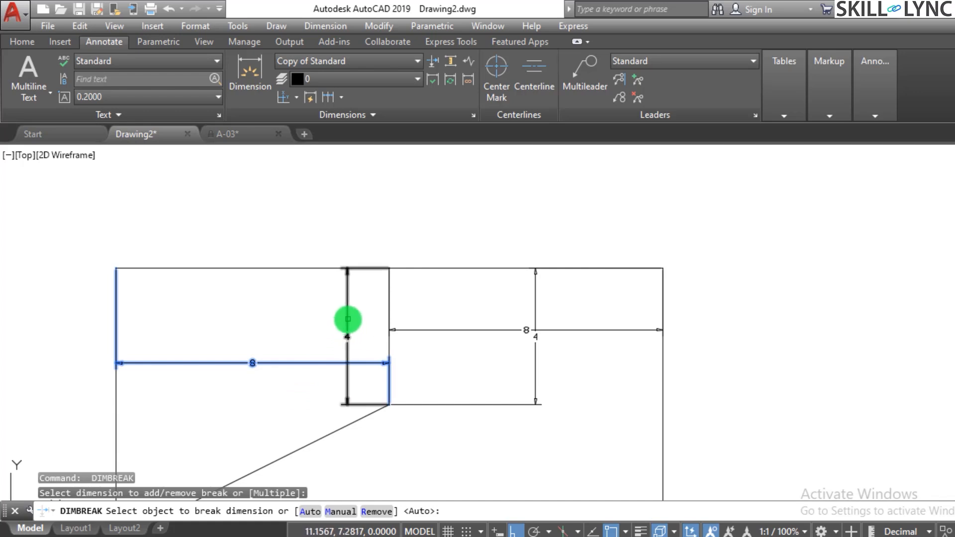
pyautogui.click(347, 319)
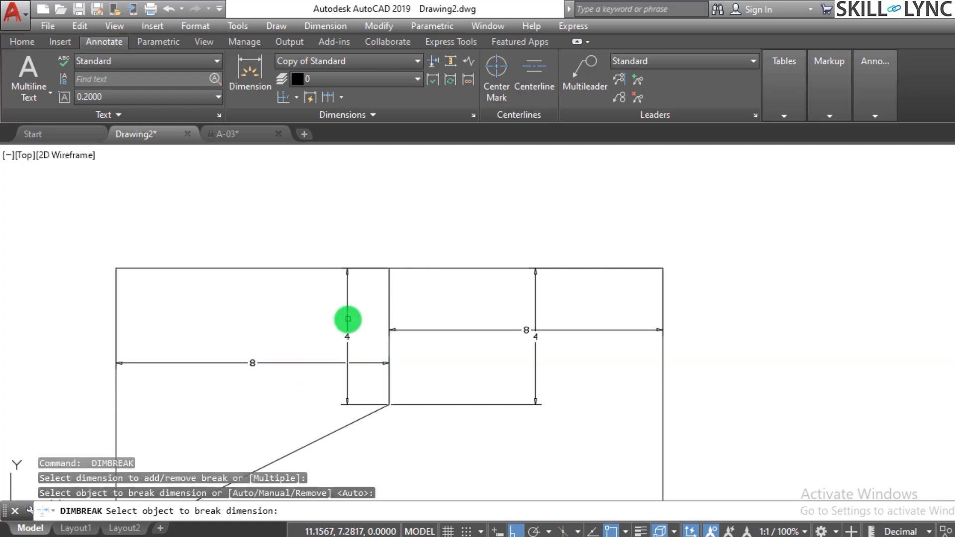
pyautogui.scroll(4, 326, 386)
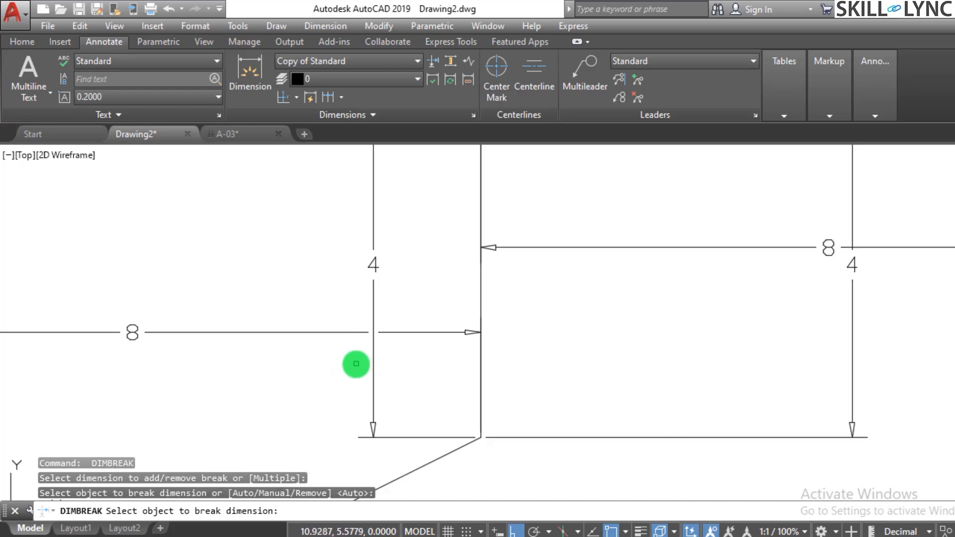
pyautogui.scroll(-2, 356, 362)
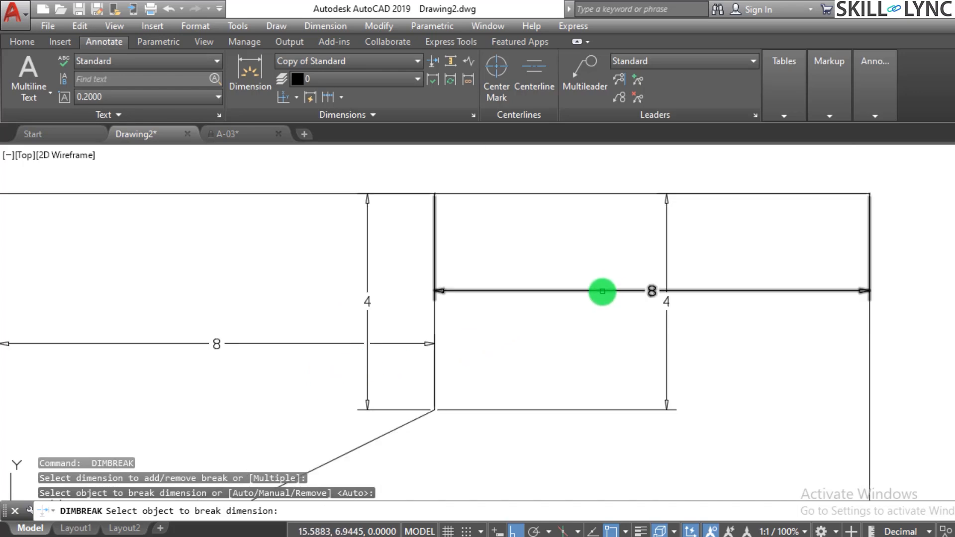
# Try to break the right horizontal dimension at the vertical dimension crossing it within the same Dimension Break command.
pyautogui.click(603, 289)
pyautogui.click(667, 339)
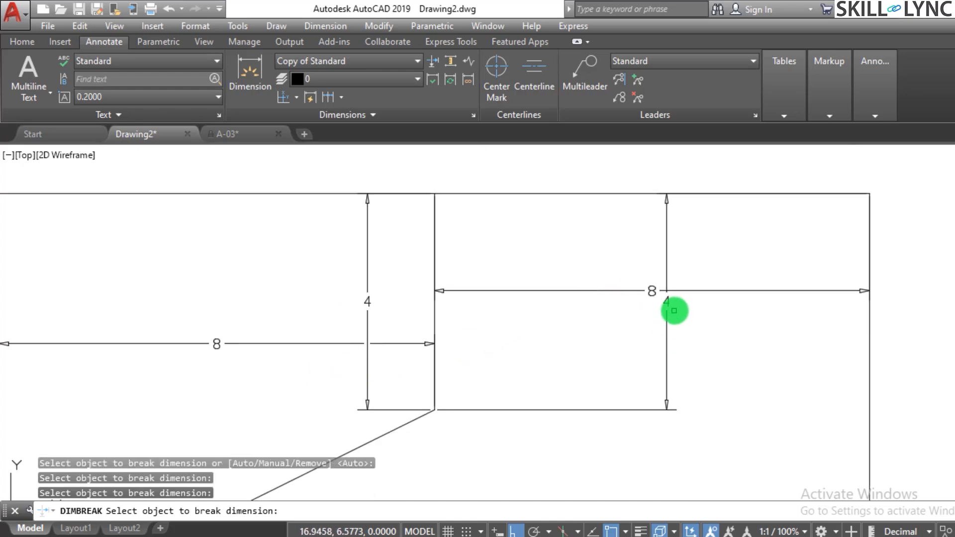
pyautogui.scroll(4, 674, 308)
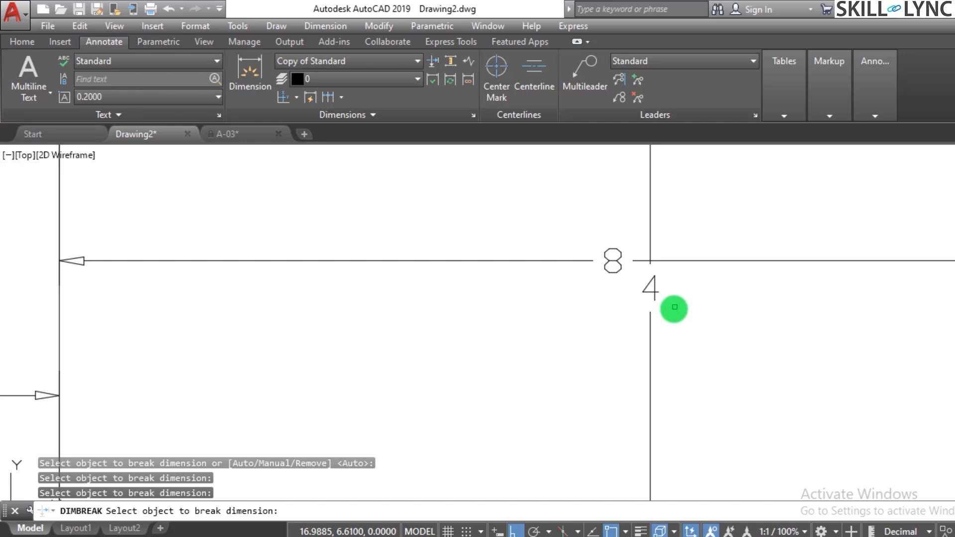
pyautogui.scroll(-5, 609, 350)
pyautogui.press('Escape')
# Erase the vertical dimension just left of the inner vertical line.
pyautogui.click(457, 363)
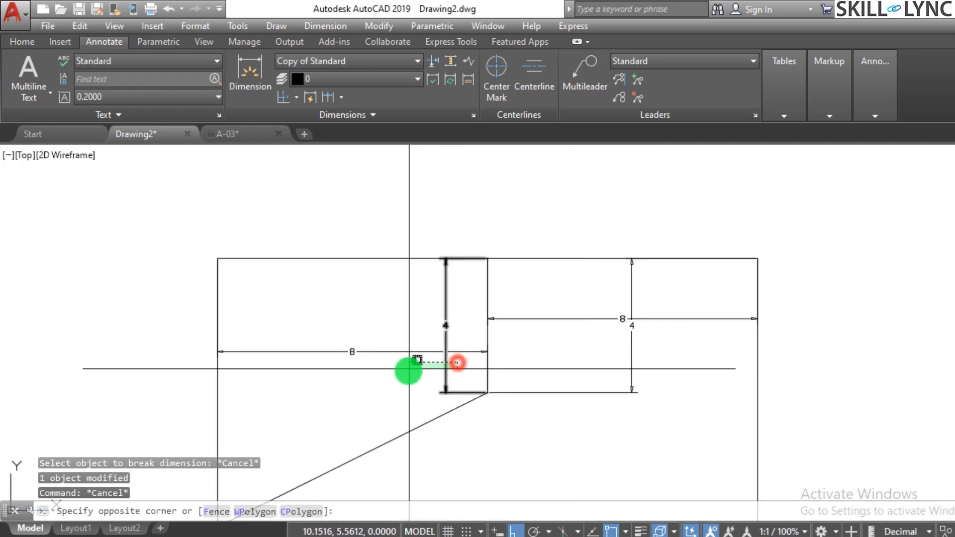
pyautogui.click(409, 368)
pyautogui.write('e')
pyautogui.press('Return')
pyautogui.press('Escape')
pyautogui.press('Escape')
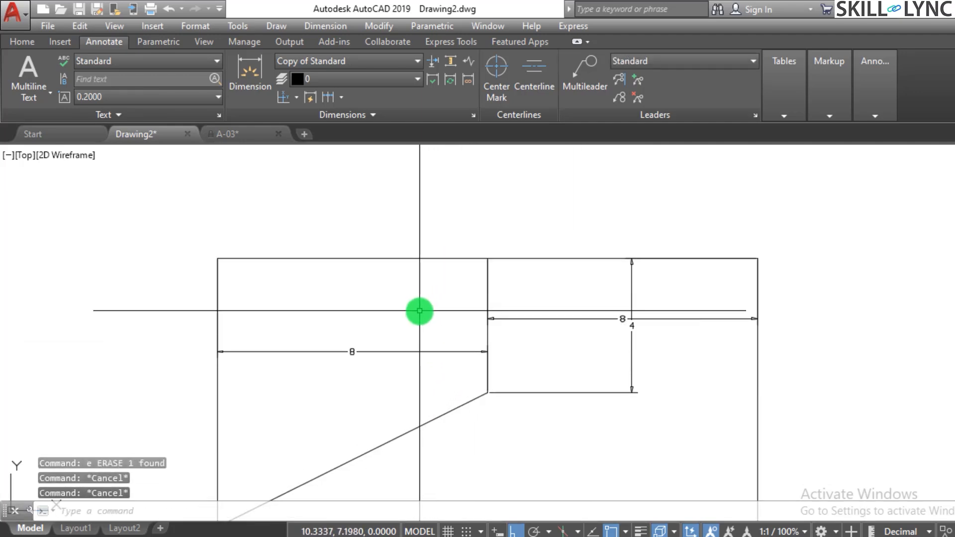
# Add a vertical linear dimension to the rectangle's full left side, placed inside so it crosses the left horizontal dimension.
pyautogui.scroll(-2, 485, 360)
pyautogui.scroll(2, 483, 374)
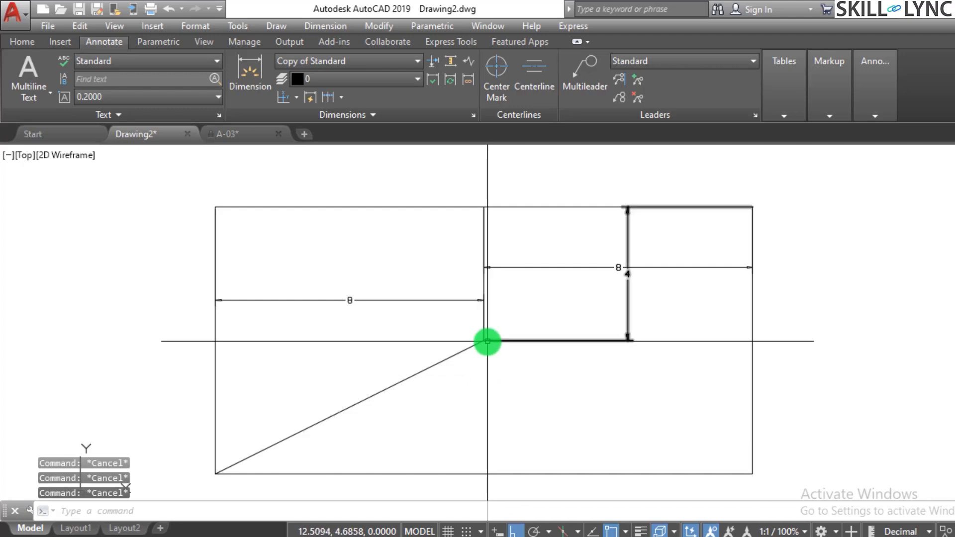
pyautogui.scroll(2, 488, 341)
pyautogui.scroll(-2, 487, 341)
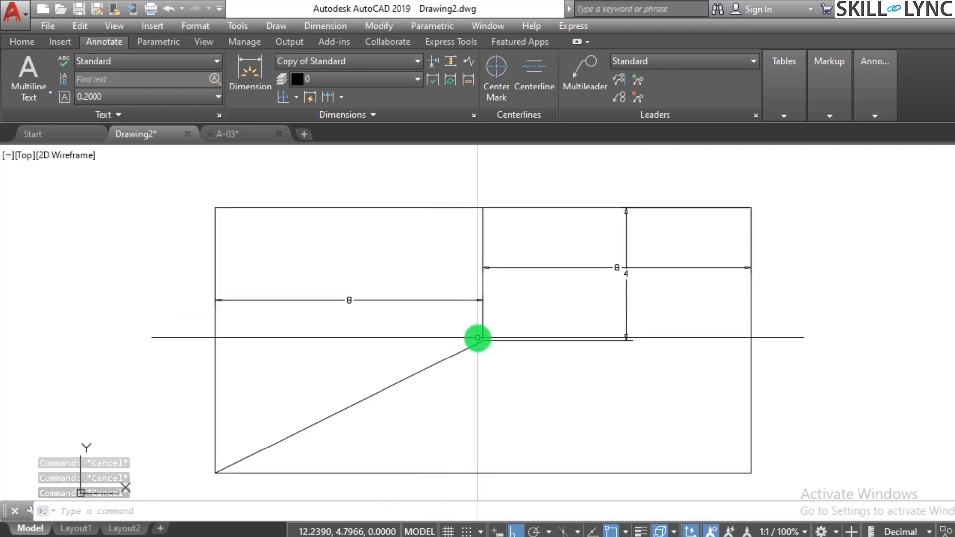
pyautogui.scroll(2, 453, 335)
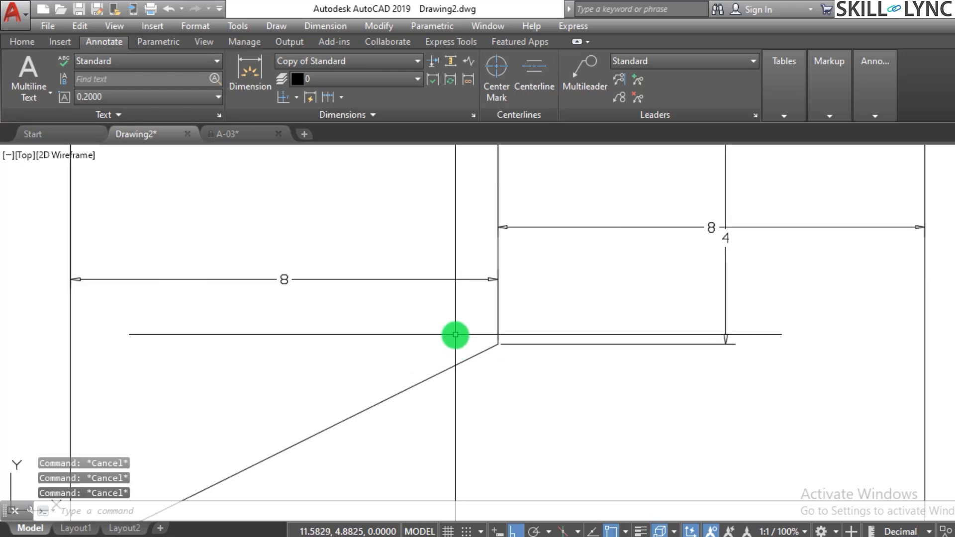
pyautogui.scroll(-2, 455, 334)
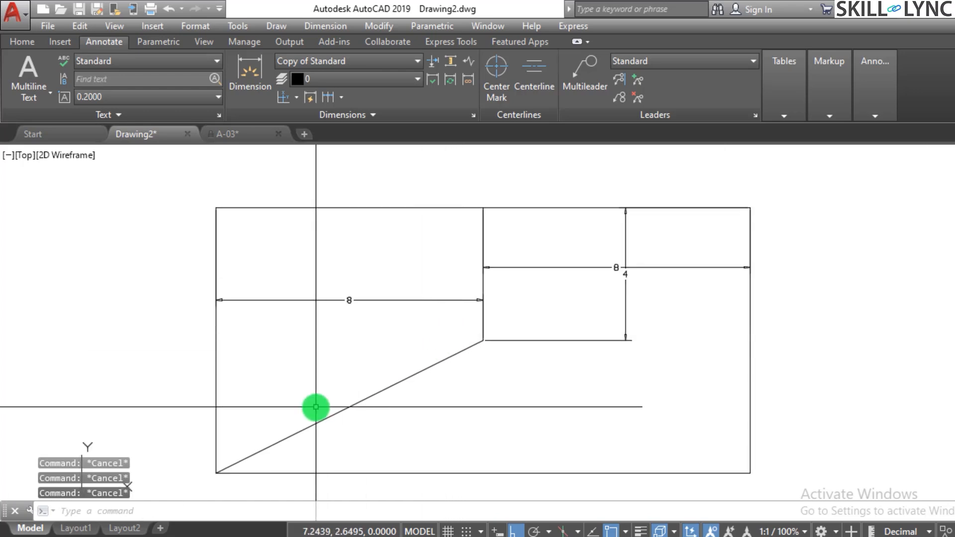
pyautogui.write('dimlin')
pyautogui.press('Return')
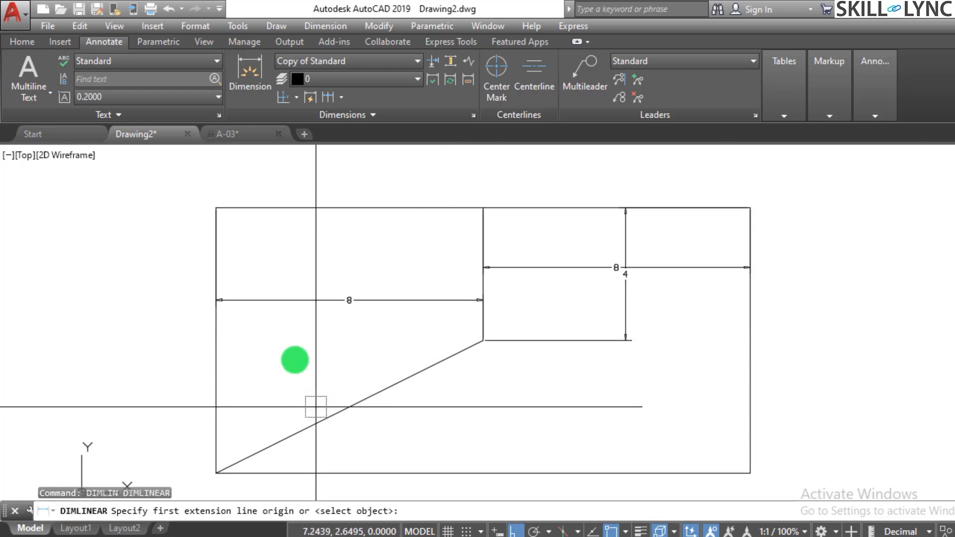
pyautogui.click(216, 208)
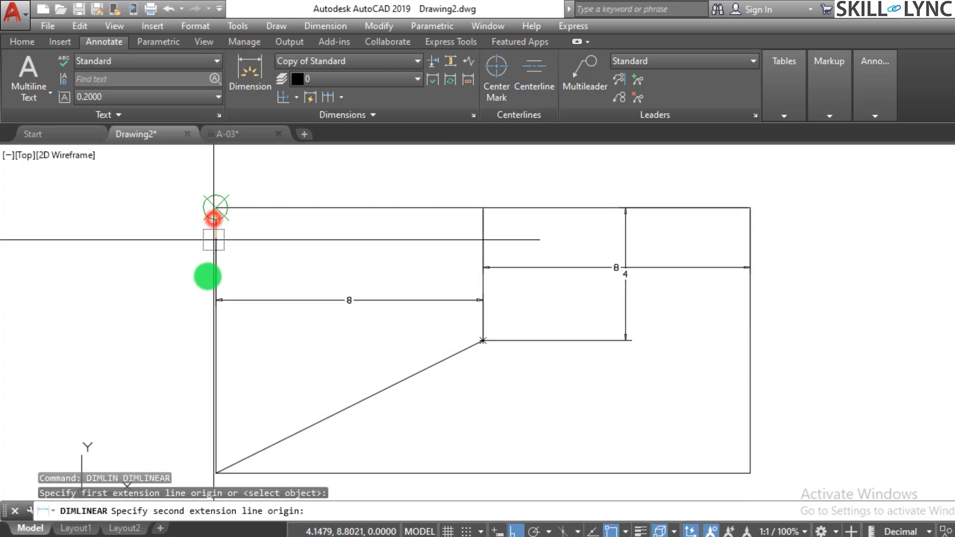
pyautogui.click(216, 472)
pyautogui.click(281, 365)
# Add a vertical linear dimension to the inner vertical line, placed just left of it across the left horizontal dimension.
pyautogui.press('Return')
pyautogui.click(483, 341)
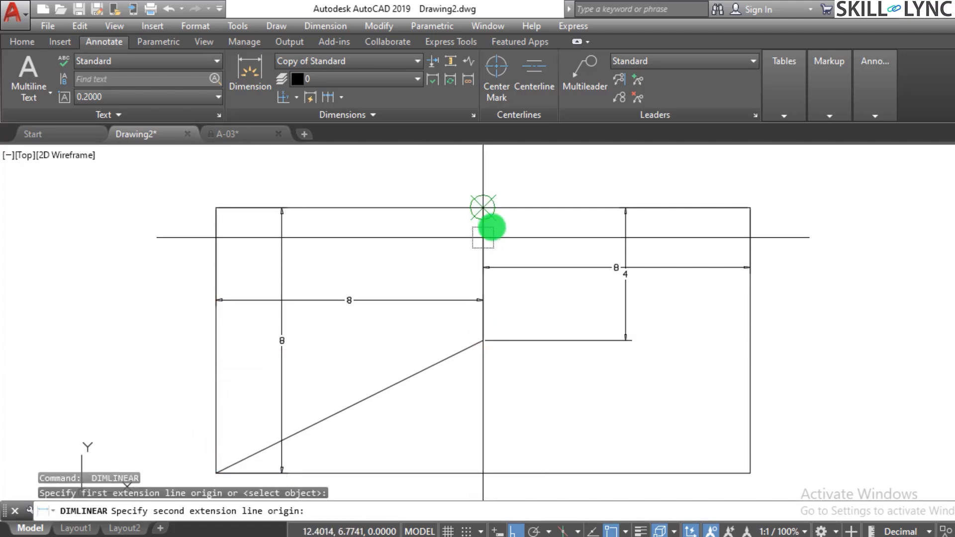
pyautogui.click(482, 208)
pyautogui.click(447, 233)
pyautogui.press('Escape')
# Break the left horizontal dimension where the full-height vertical dimension crosses it.
pyautogui.scroll(3, 408, 303)
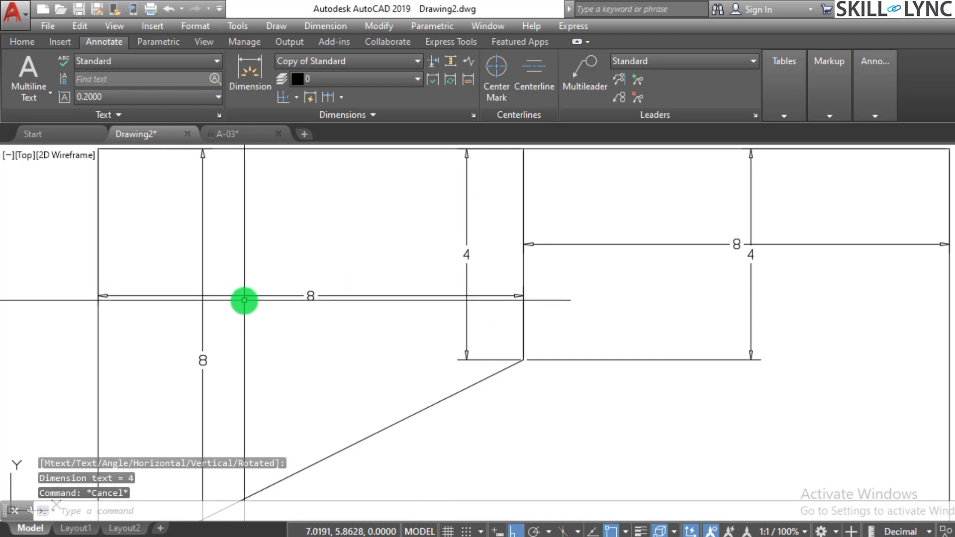
pyautogui.press('Escape')
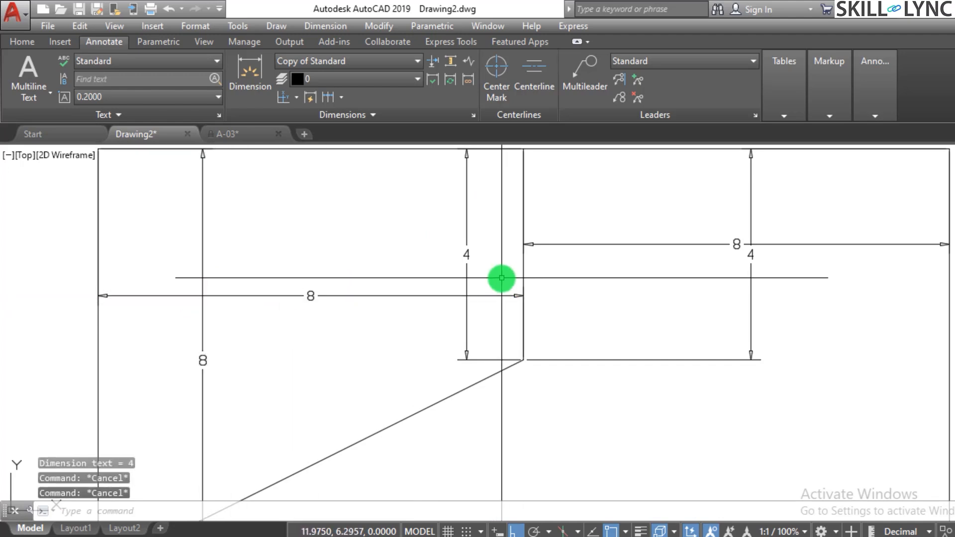
pyautogui.write('dimbre')
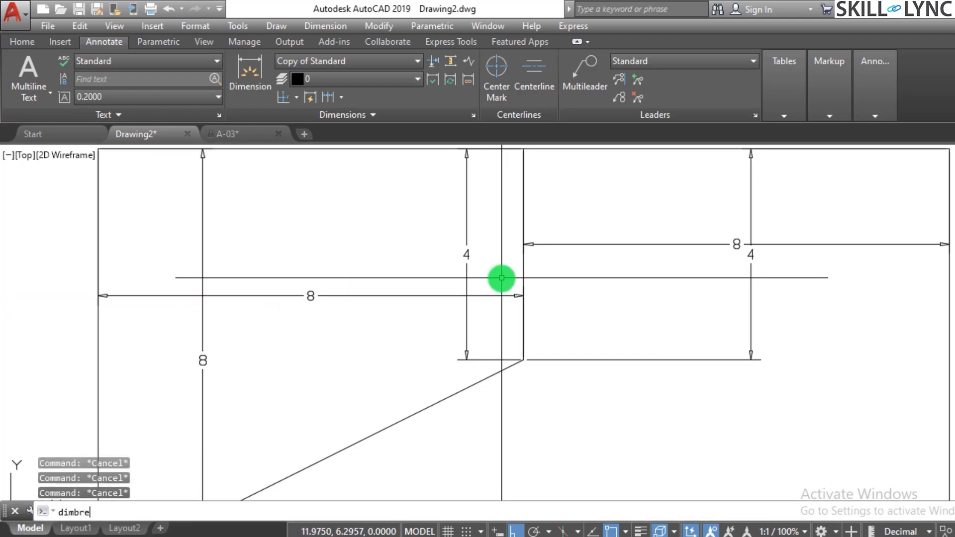
pyautogui.write('ak')
pyautogui.press('Return')
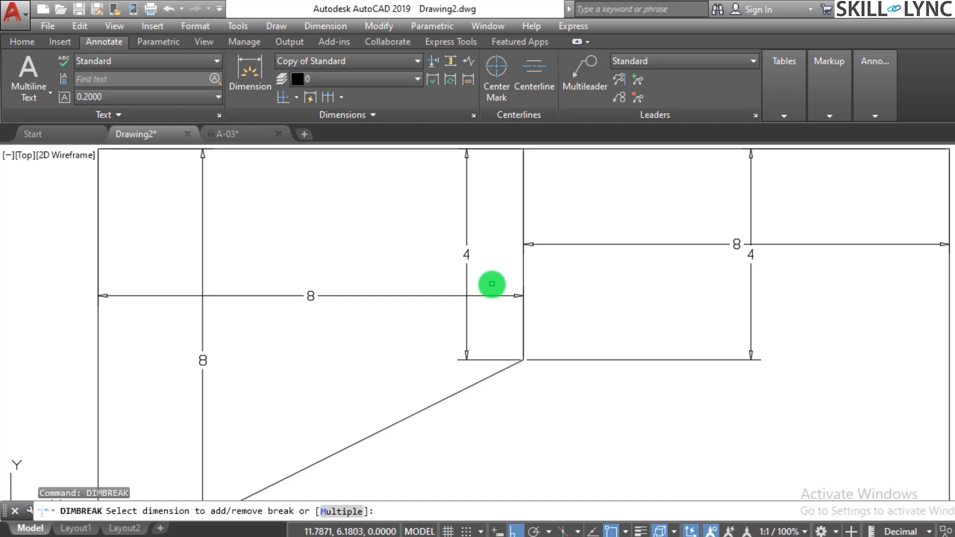
pyautogui.click(422, 296)
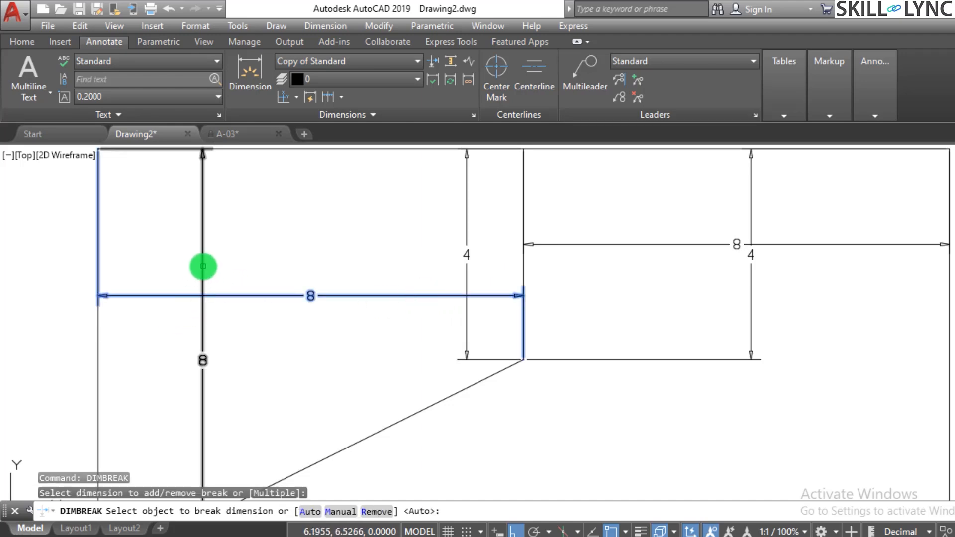
pyautogui.click(202, 268)
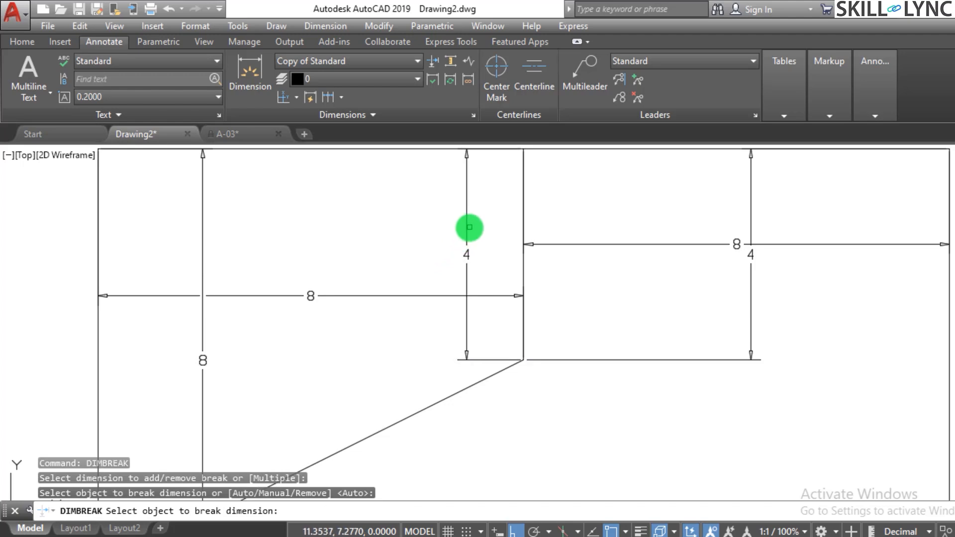
pyautogui.press('Return')
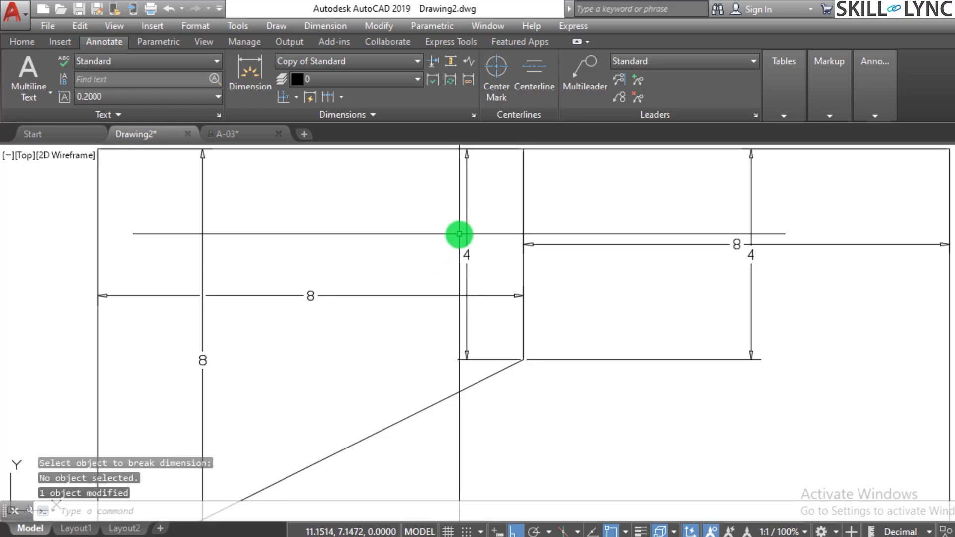
# Undo the last dimension break on the left horizontal dimension.
pyautogui.click(458, 235)
pyautogui.click(479, 235)
pyautogui.press('Escape')
pyautogui.press('Return')
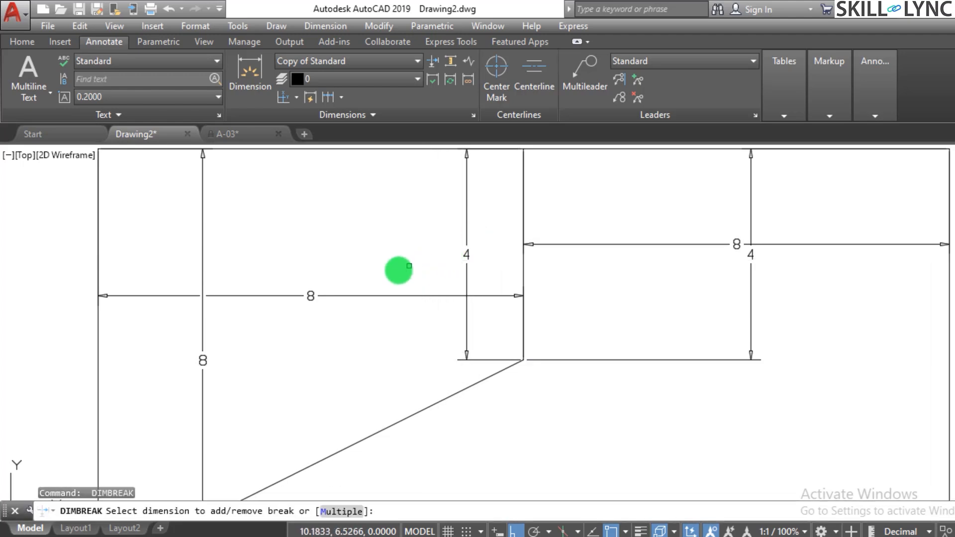
pyautogui.press('Escape')
pyautogui.press('Escape')
pyautogui.write('u')
pyautogui.press('Return')
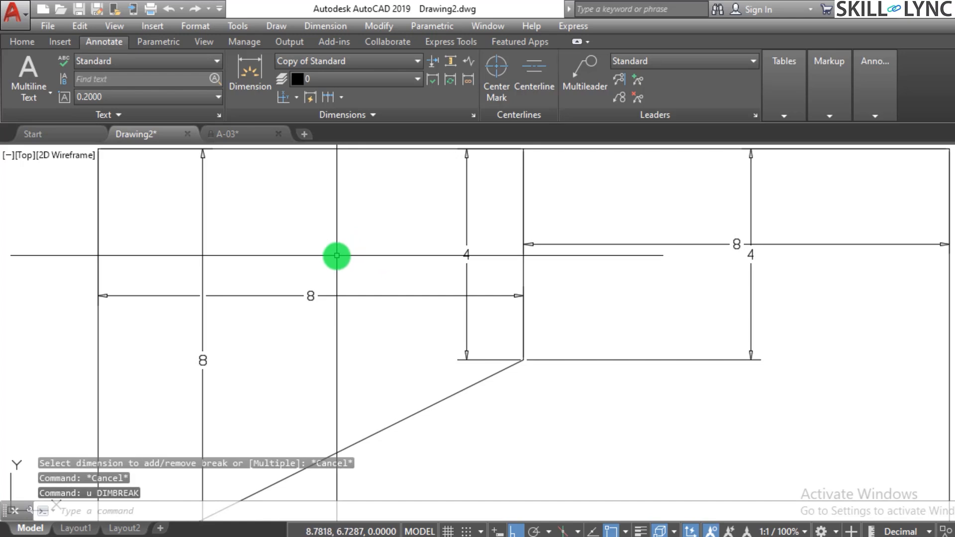
pyautogui.press('Return')
pyautogui.press('Escape')
pyautogui.press('Escape')
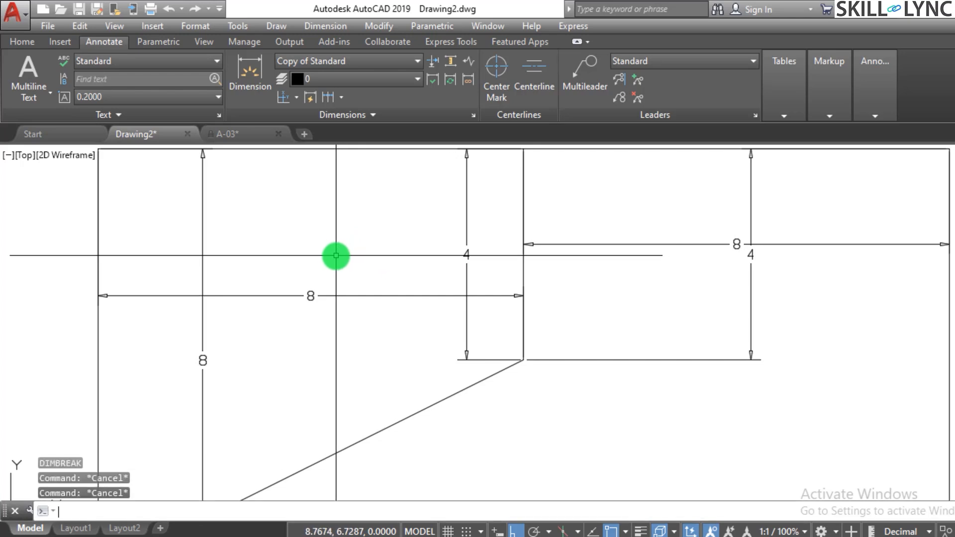
# Try to break the left horizontal dimension and the two vertical dimensions crossing it together, using Dimension Break's Multiple option.
pyautogui.write('dimbreak')
pyautogui.press('Return')
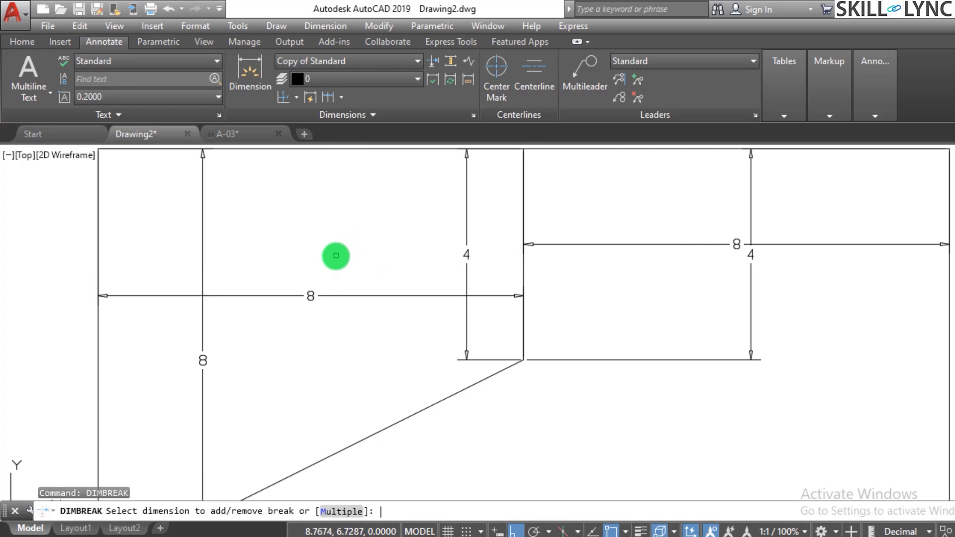
pyautogui.click(343, 511)
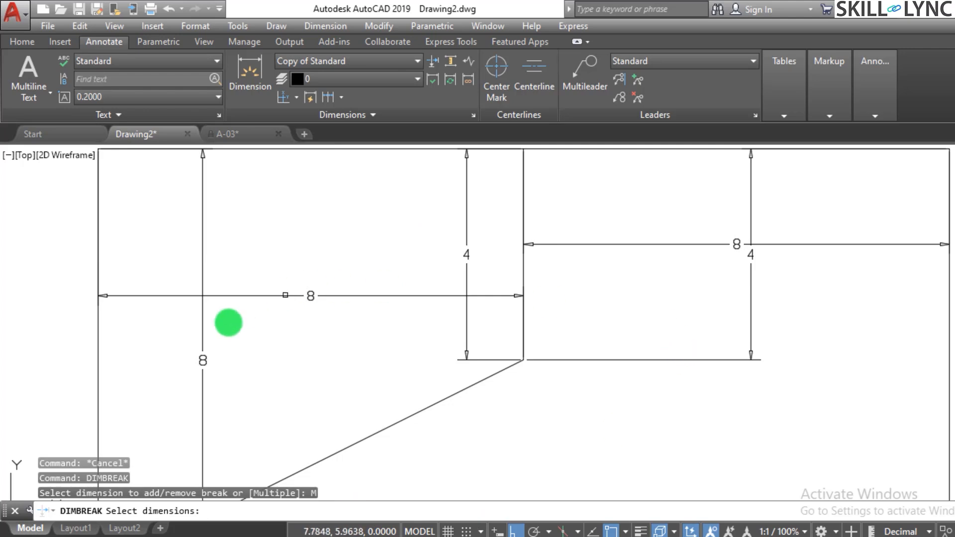
pyautogui.click(279, 295)
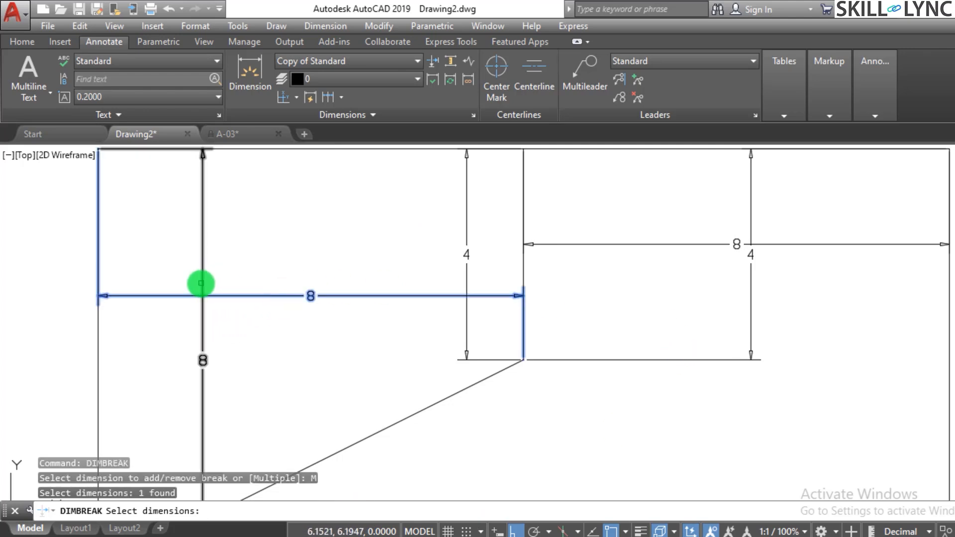
pyautogui.click(202, 281)
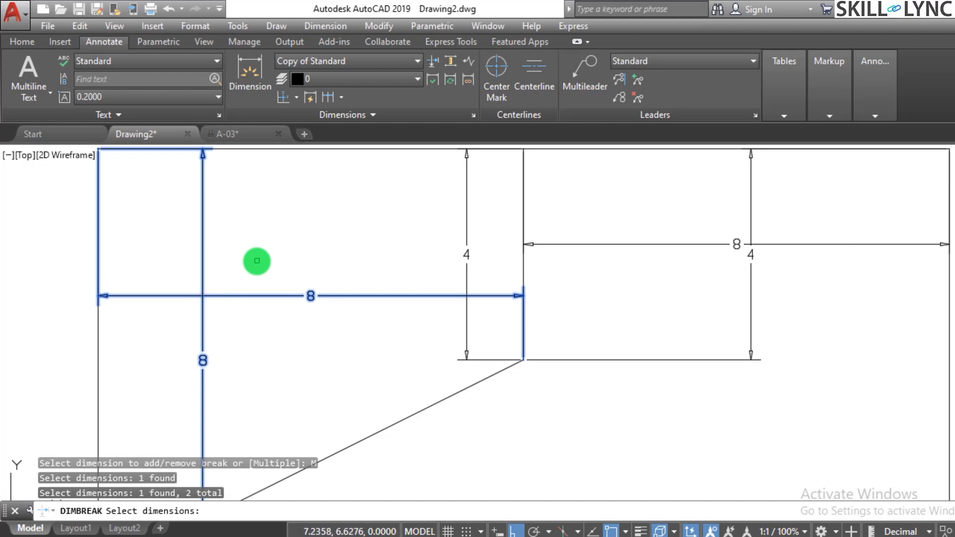
pyautogui.click(475, 243)
pyautogui.click(413, 257)
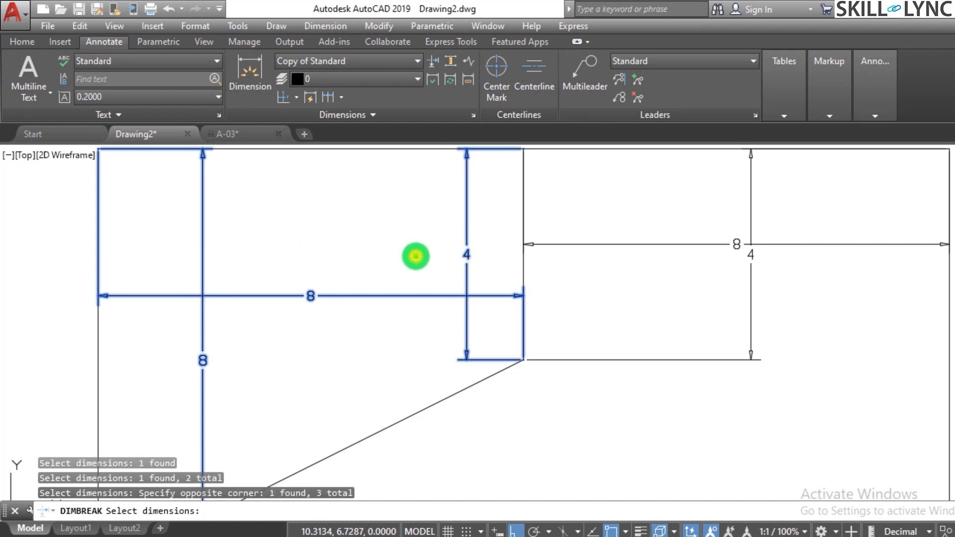
pyautogui.press('Return')
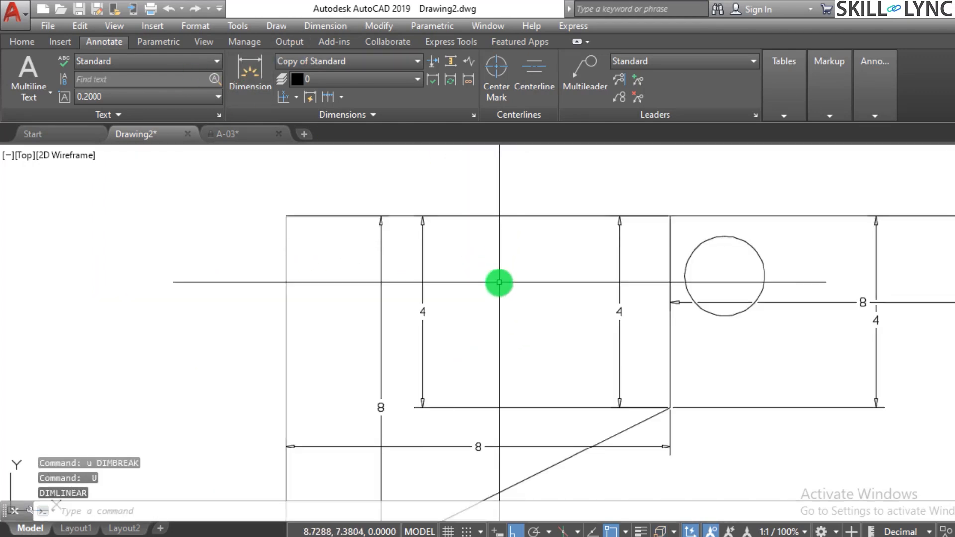
pyautogui.press('Escape')
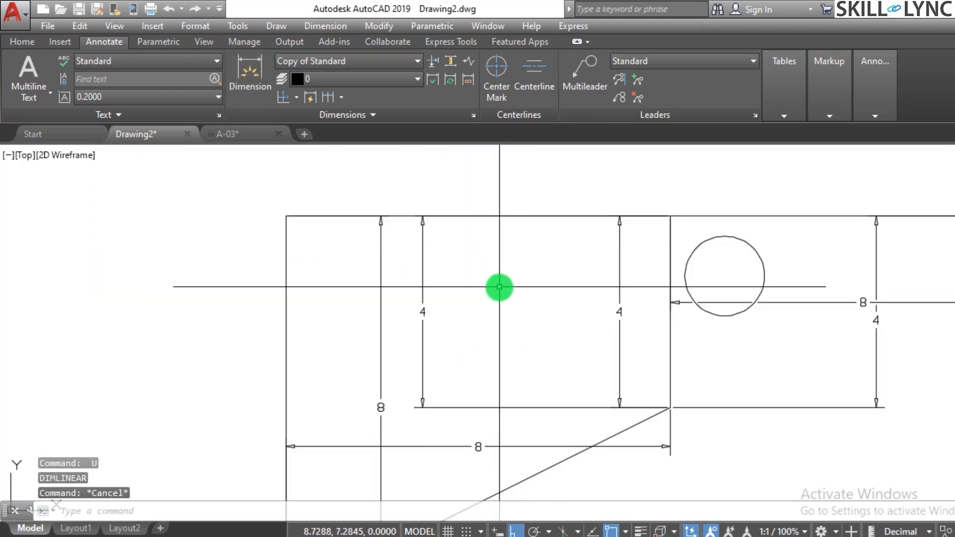
pyautogui.write('dimbrea')
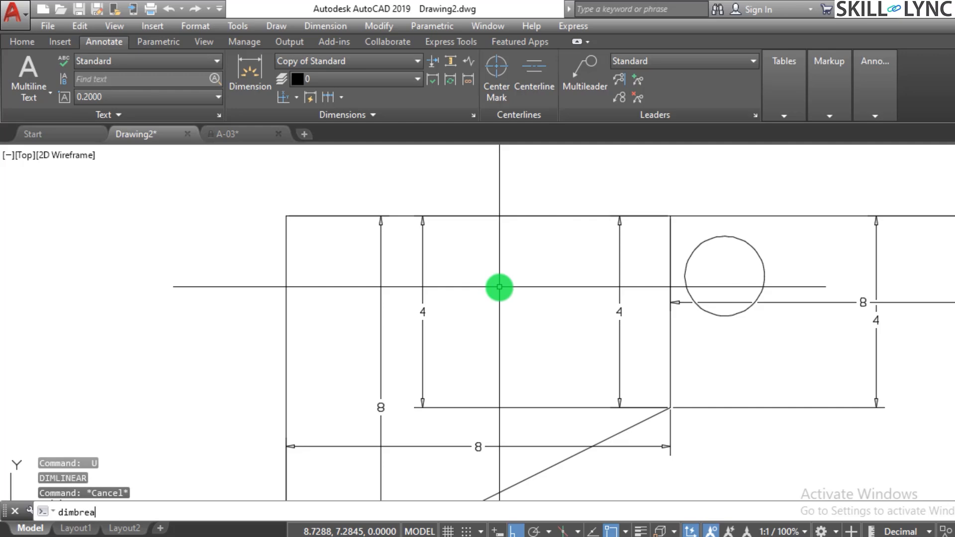
pyautogui.write('k')
pyautogui.press('Return')
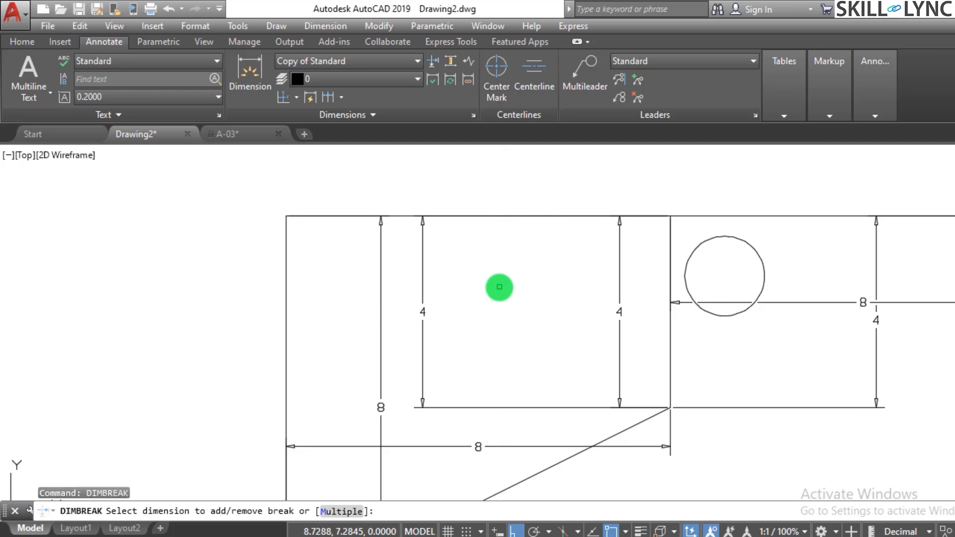
pyautogui.scroll(-2, 499, 287)
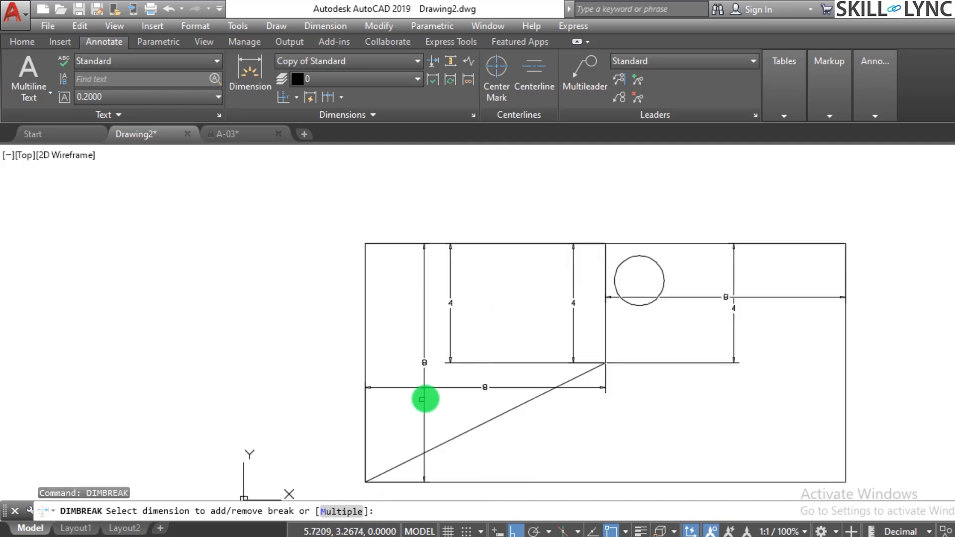
pyautogui.scroll(2, 418, 378)
pyautogui.scroll(-2, 423, 377)
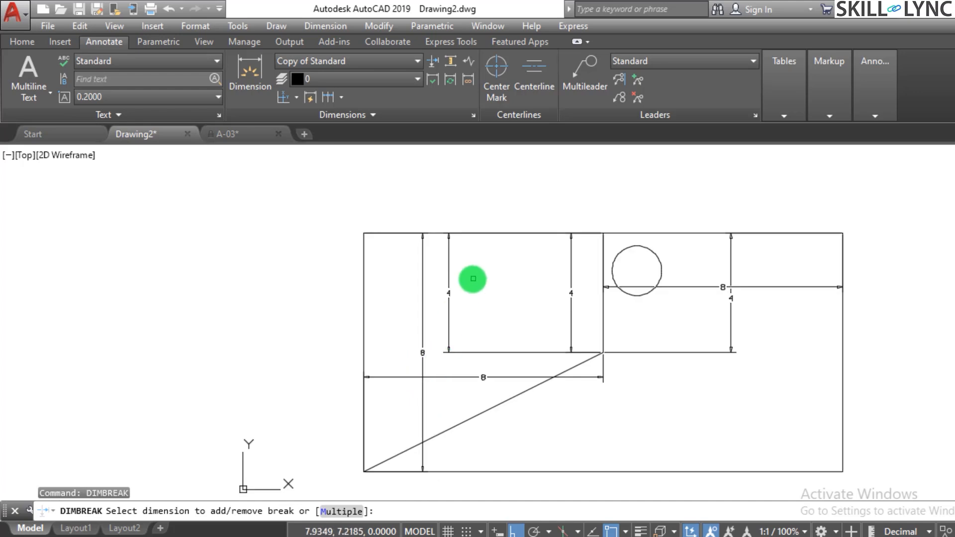
pyautogui.press('Escape')
pyautogui.scroll(2, 498, 198)
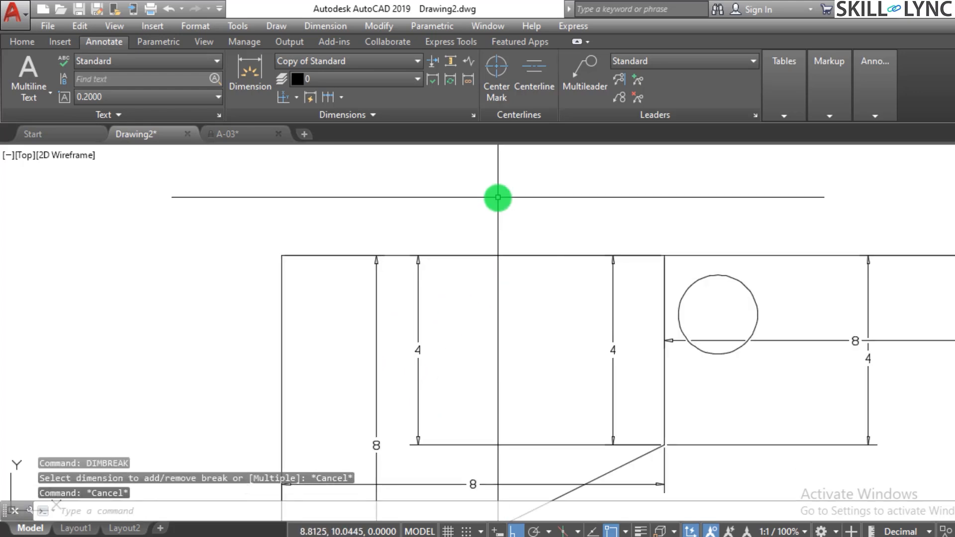
pyautogui.press('Escape')
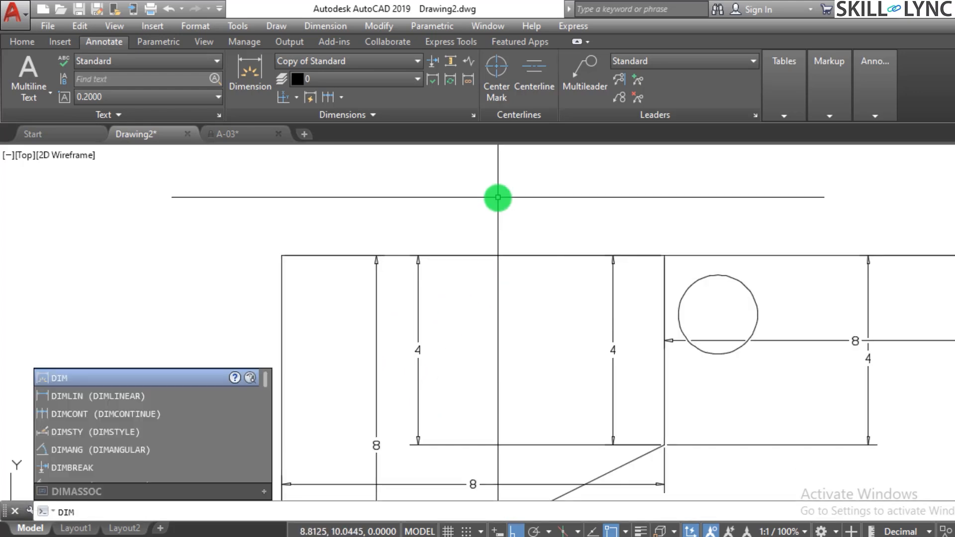
# Add a horizontal linear dimension from the rectangle's upper-left corner to the inner vertical line, placed below the top edge across the three vertical dimensions.
pyautogui.write('in')
pyautogui.press('Return')
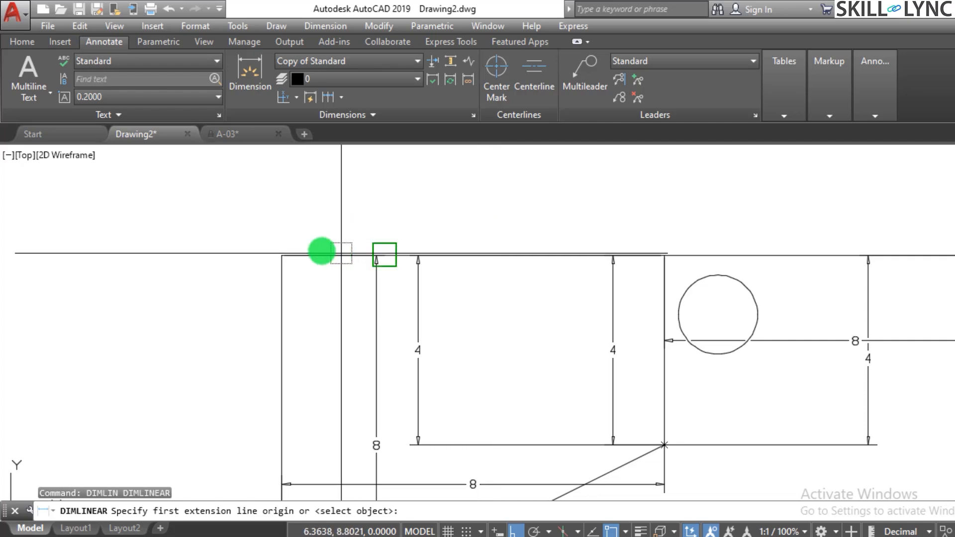
pyautogui.click(322, 255)
pyautogui.click(663, 255)
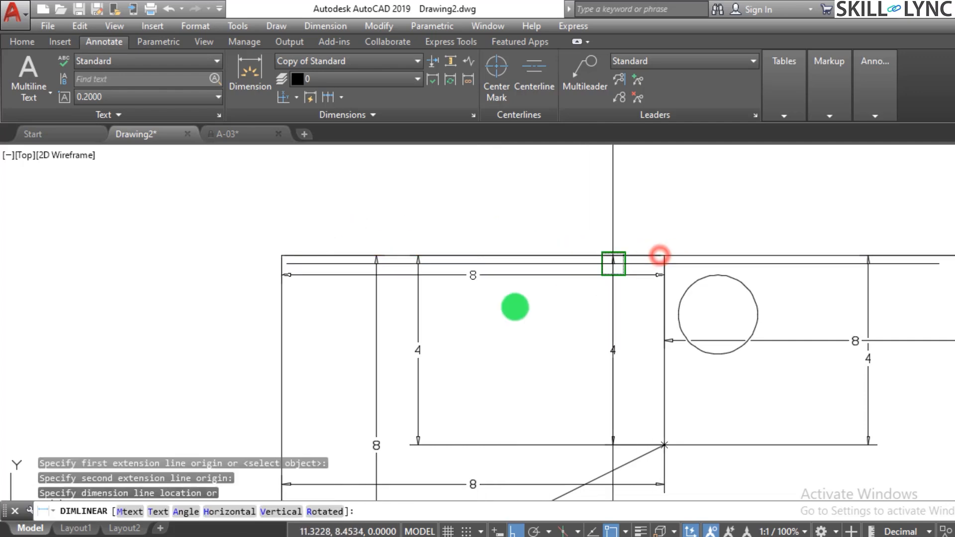
pyautogui.click(473, 316)
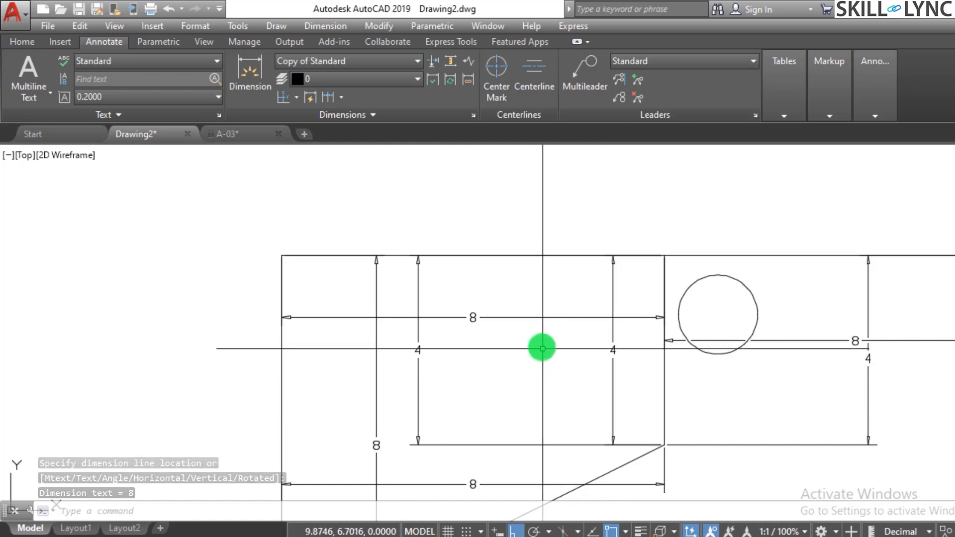
pyautogui.click(539, 341)
pyautogui.click(537, 304)
pyautogui.press('Escape')
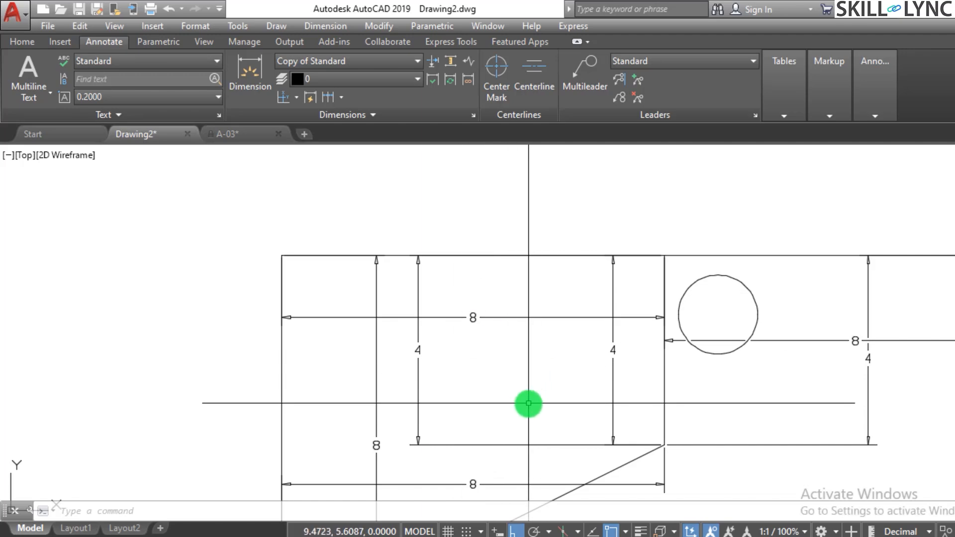
# Break the three vertical dimensions at once where the upper horizontal dimension crosses them, using Dimension Break's Multiple option.
pyautogui.write('dimbreak')
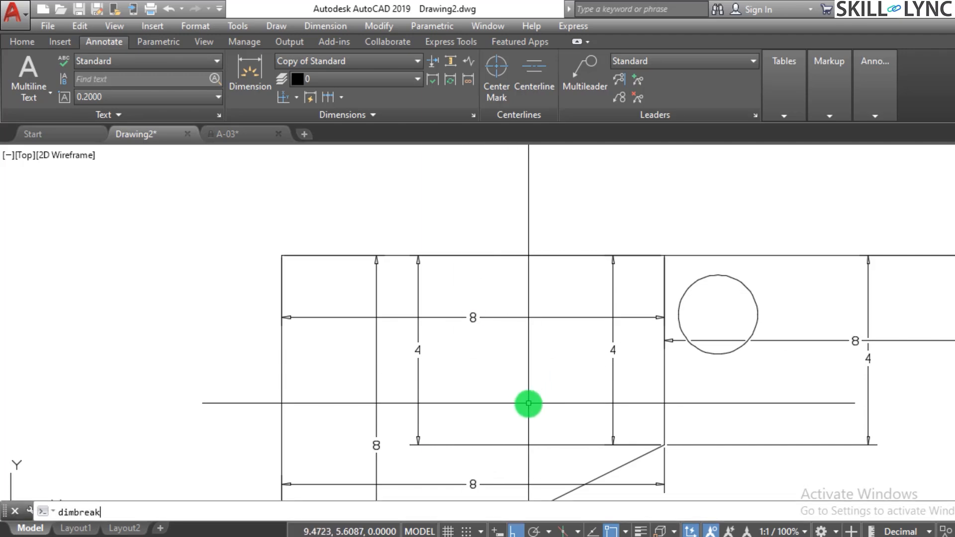
pyautogui.press('Return')
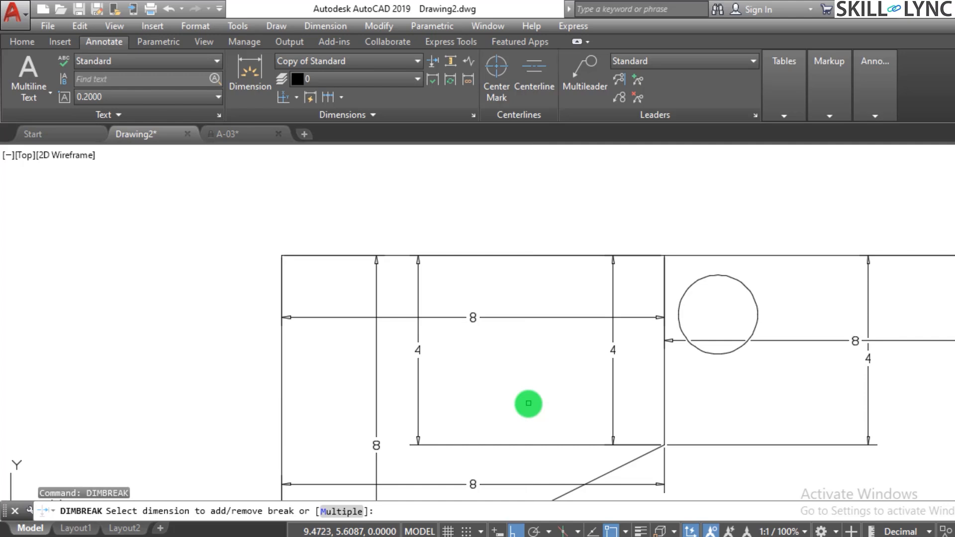
pyautogui.click(351, 515)
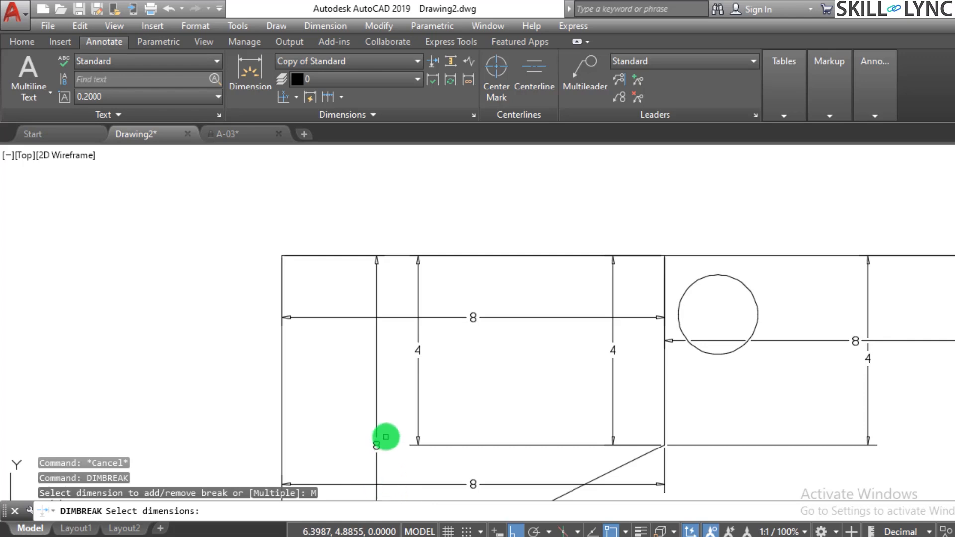
pyautogui.click(375, 423)
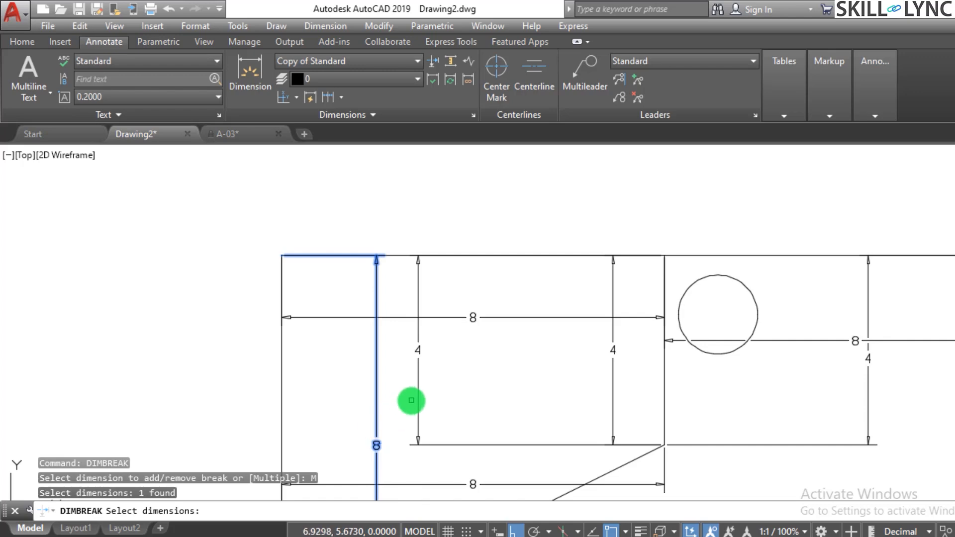
pyautogui.click(418, 399)
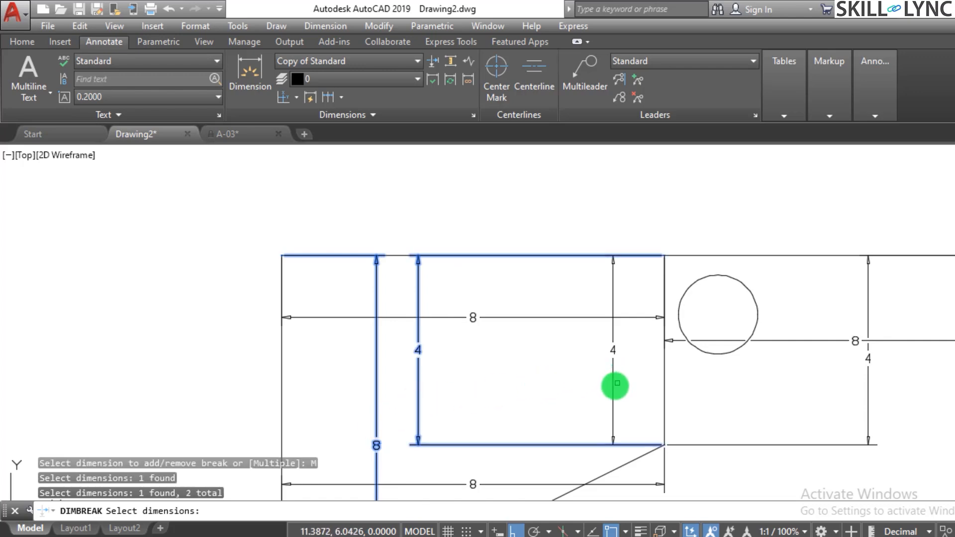
pyautogui.click(614, 385)
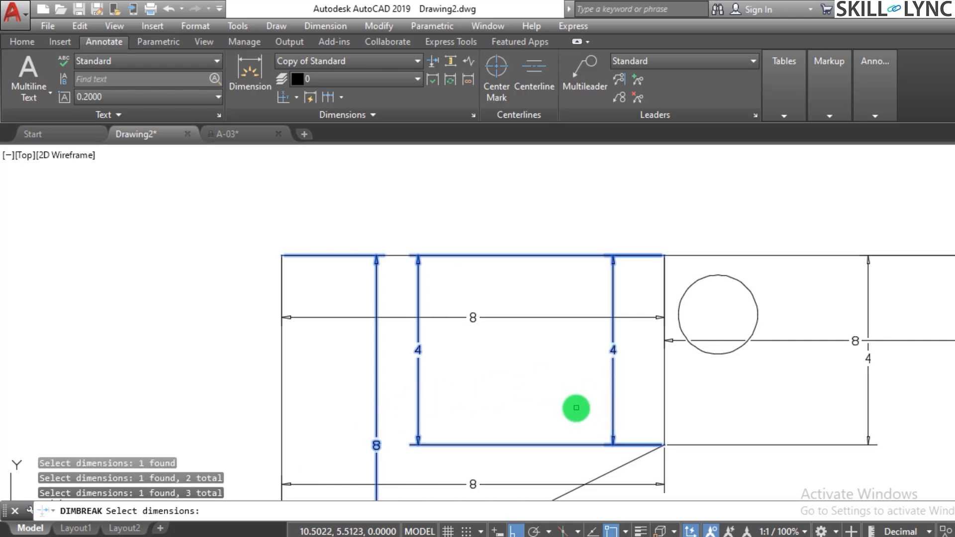
pyautogui.press('Return')
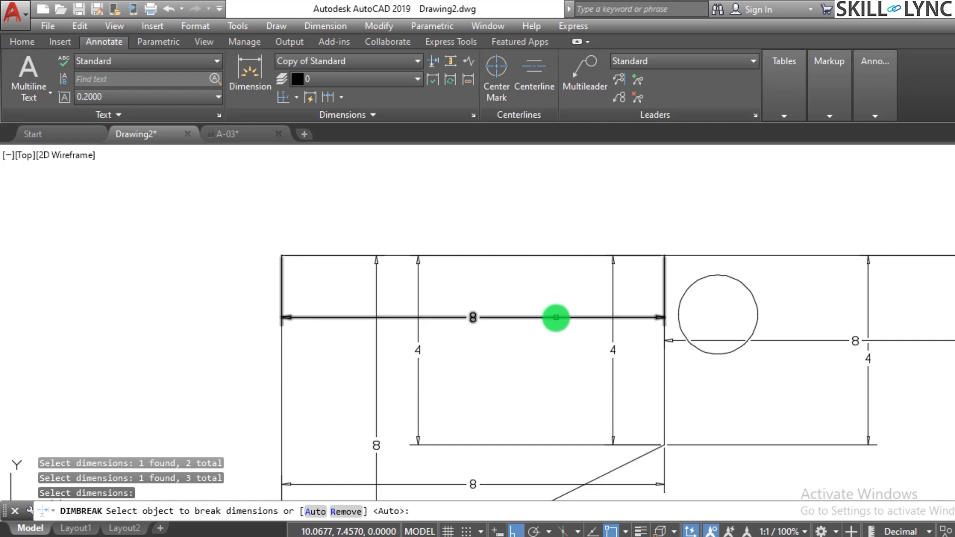
pyautogui.click(555, 316)
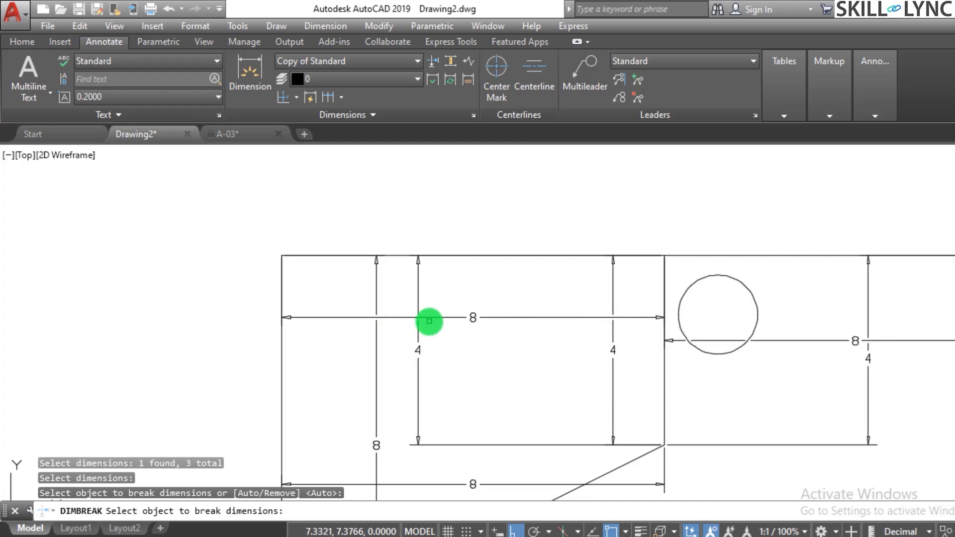
pyautogui.press('Escape')
pyautogui.press('Escape')
# Erase the upper horizontal dimension and the shorter vertical dimension next to the full-height one.
pyautogui.click(491, 324)
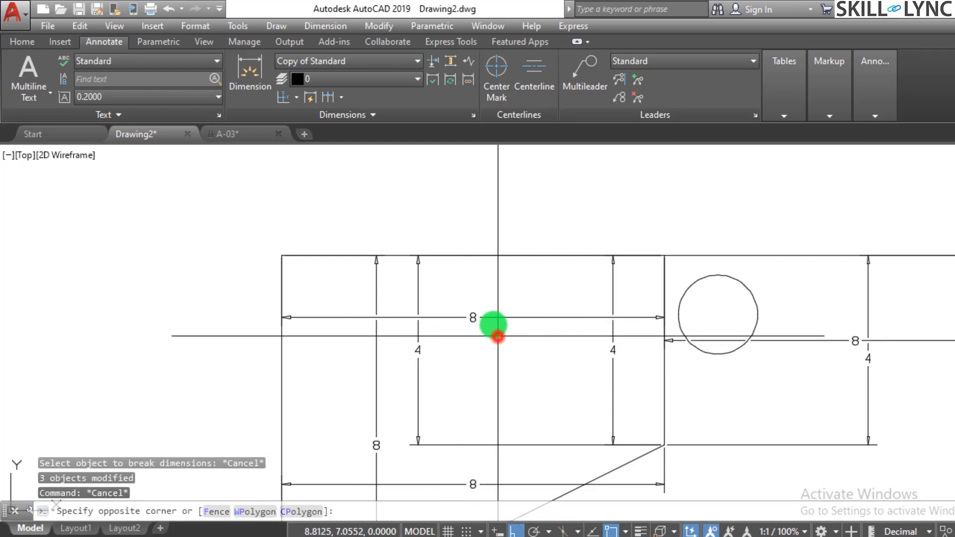
pyautogui.click(482, 303)
pyautogui.write('e')
pyautogui.press('Return')
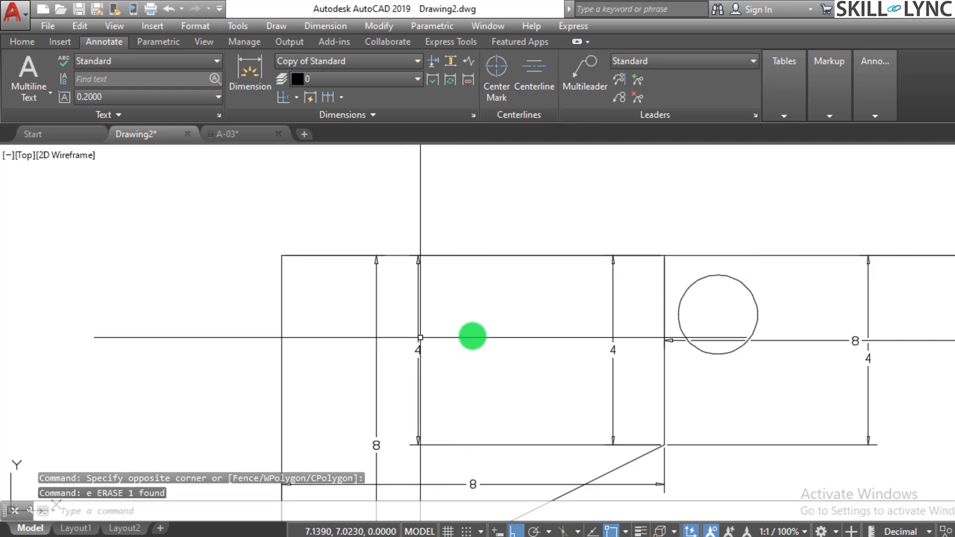
pyautogui.click(472, 336)
pyautogui.click(391, 373)
pyautogui.write('e')
pyautogui.press('Return')
# Erase the remaining horizontal dimension to the left of the inner vertical line.
pyautogui.scroll(-4, 445, 345)
pyautogui.scroll(4, 428, 389)
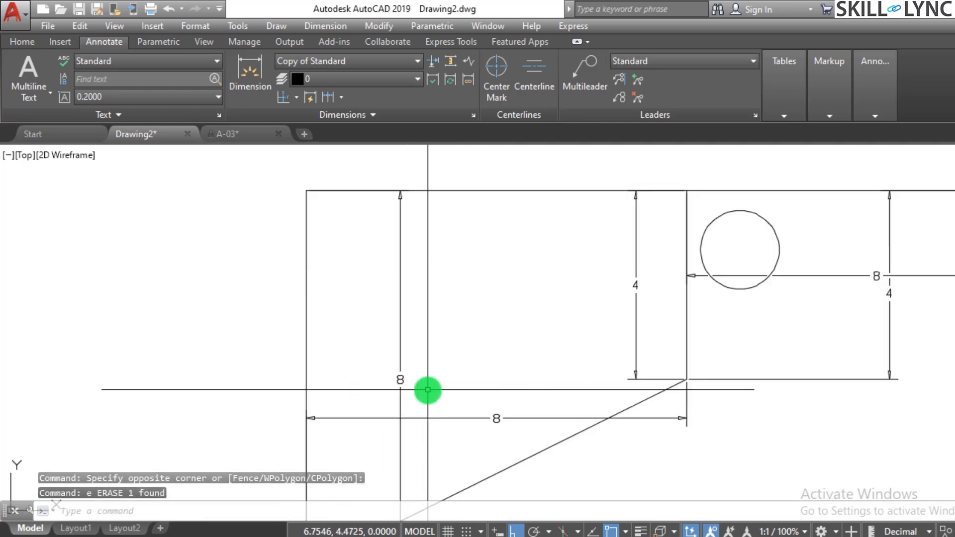
pyautogui.click(437, 409)
pyautogui.click(418, 435)
pyautogui.press('Delete')
pyautogui.press('Escape')
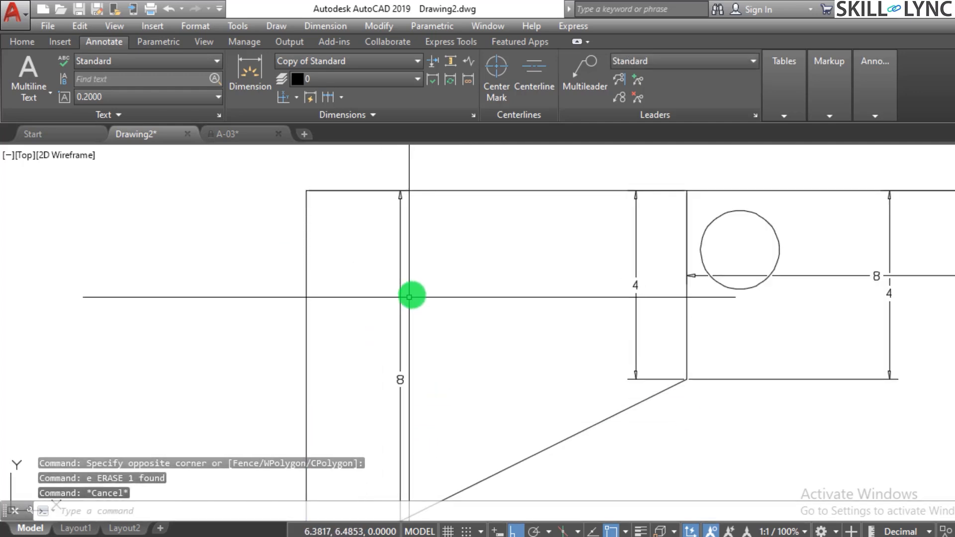
pyautogui.write('c')
pyautogui.press('Return')
pyautogui.press('Escape')
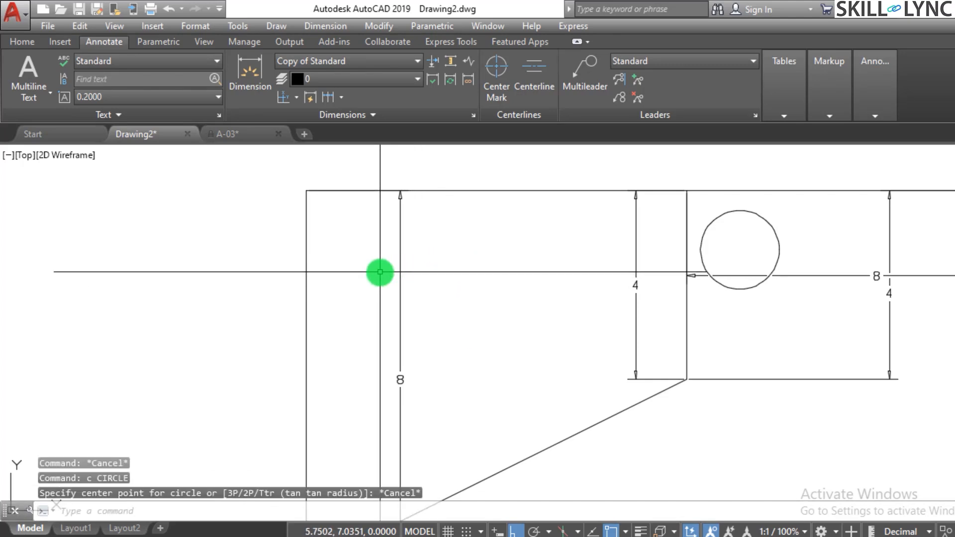
# Draw a small wide rectangle below the top edge, placed so it crosses the full-height vertical dimension.
pyautogui.write('rec')
pyautogui.press('Return')
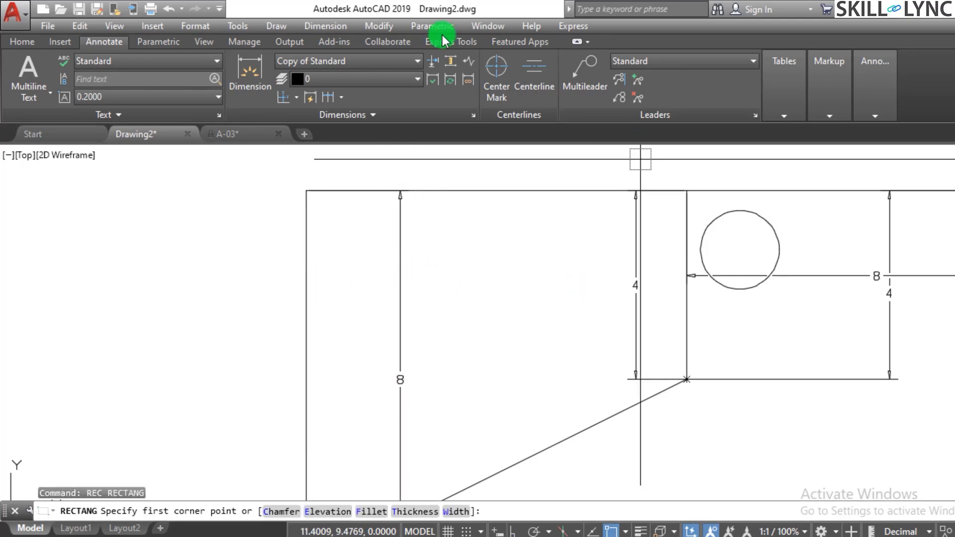
pyautogui.click(344, 234)
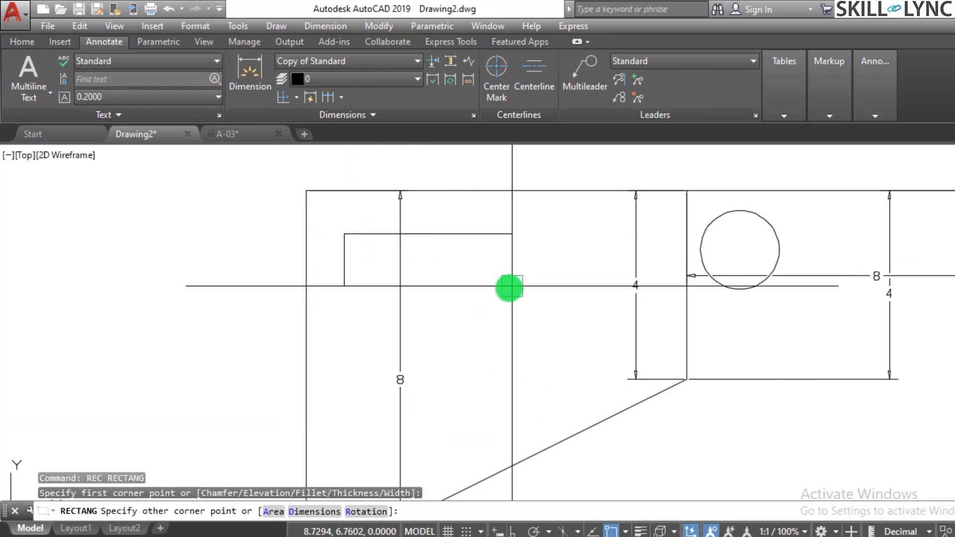
pyautogui.click(499, 293)
pyautogui.press('Escape')
pyautogui.press('Escape')
pyautogui.scroll(-3, 433, 341)
pyautogui.scroll(3, 415, 337)
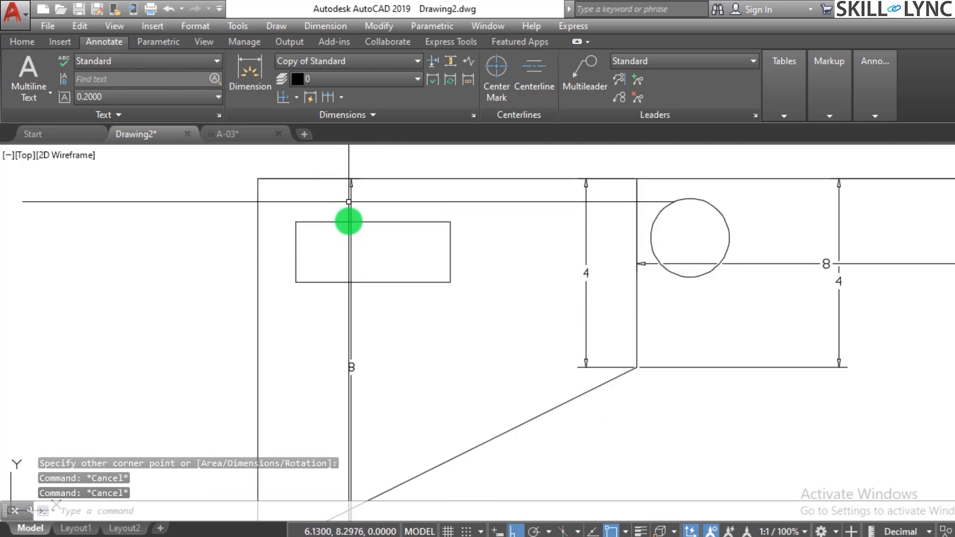
pyautogui.press('Escape')
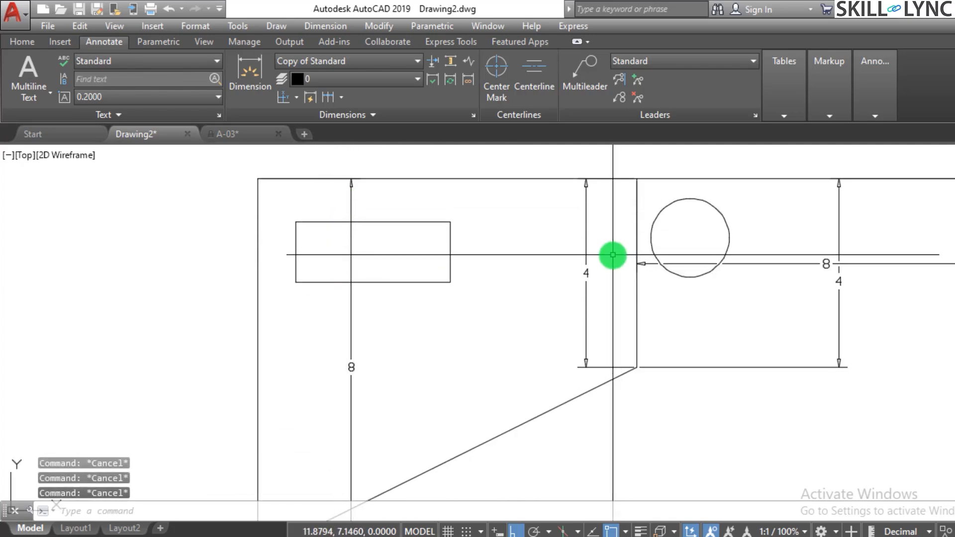
# Break the full-height vertical dimension where the small wide rectangle crosses it, using Dimension Break with the rectangle as the breaking object.
pyautogui.write('dimbreak')
pyautogui.press('Return')
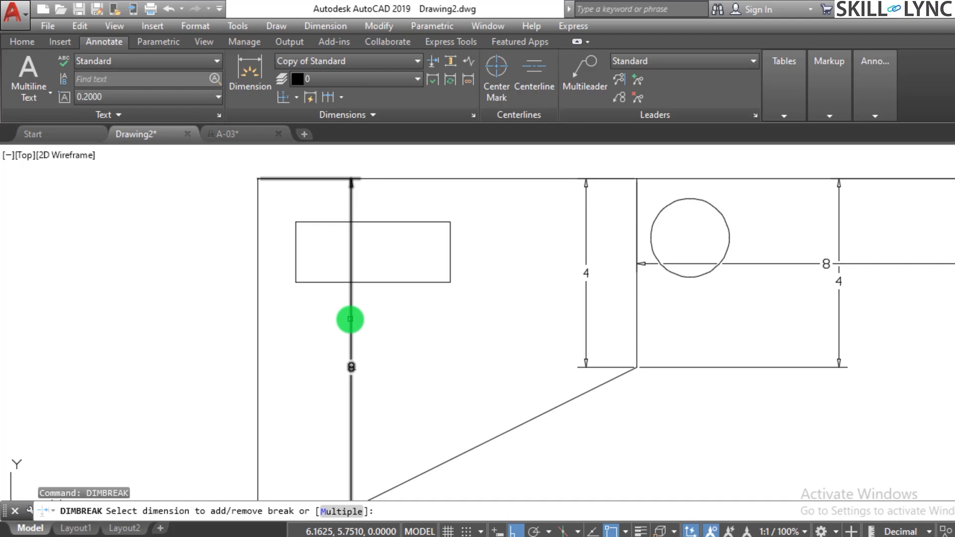
pyautogui.click(352, 317)
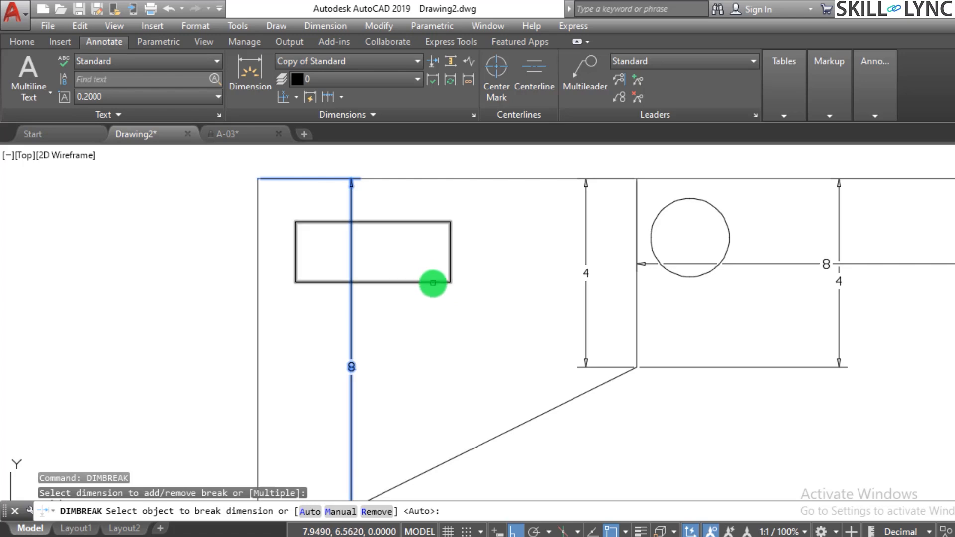
pyautogui.click(433, 283)
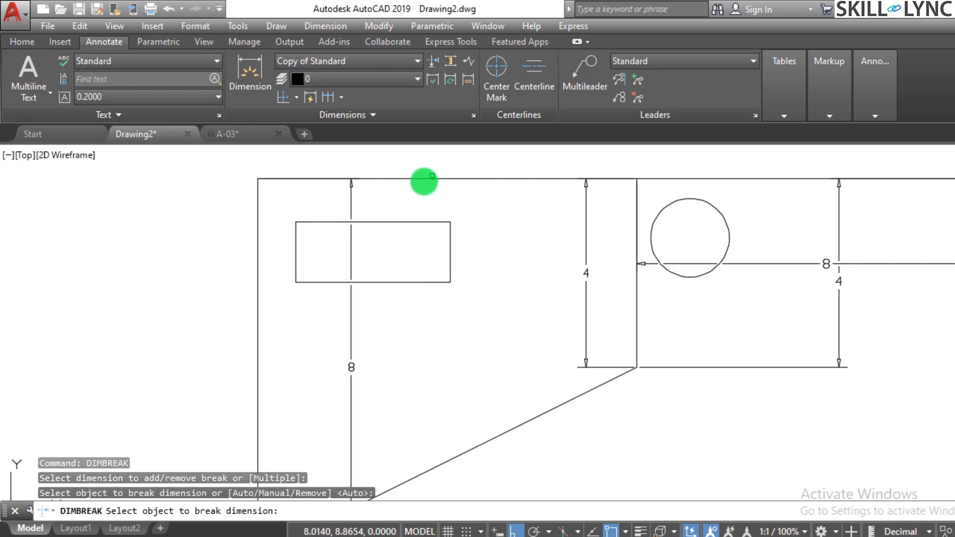
pyautogui.scroll(2, 416, 191)
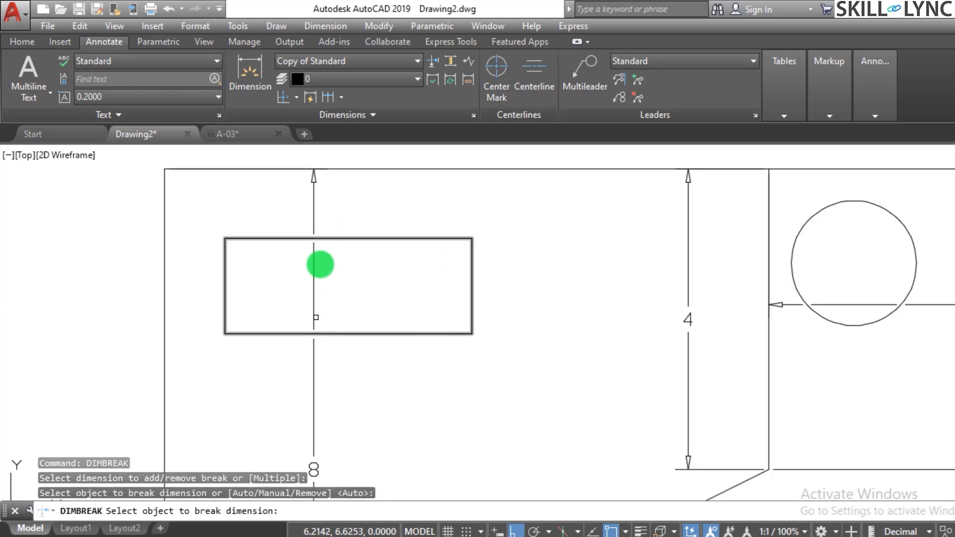
pyautogui.scroll(-4, 328, 264)
pyautogui.scroll(4, 390, 269)
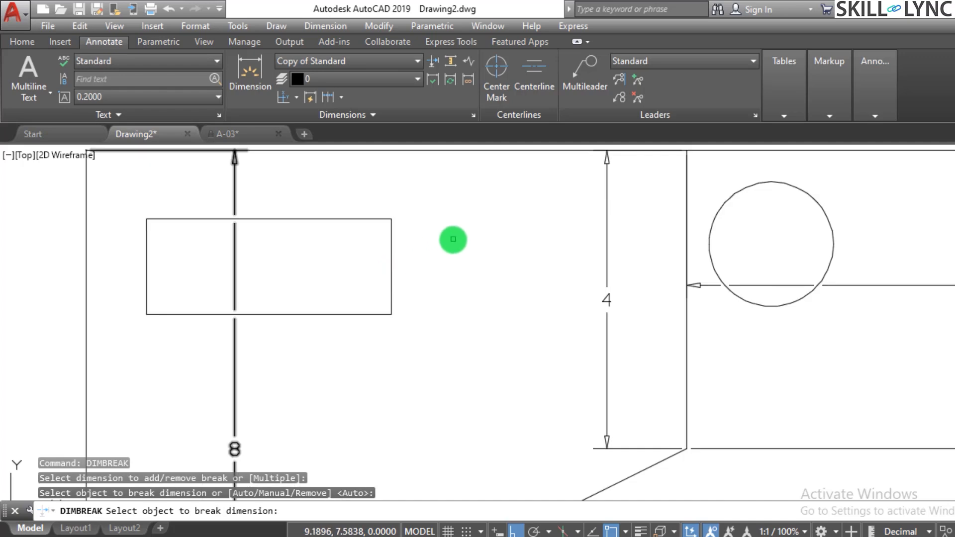
pyautogui.press('Return')
# Remove the breaks from the full-height vertical dimension using Dimension Break's Remove option.
pyautogui.write('dim')
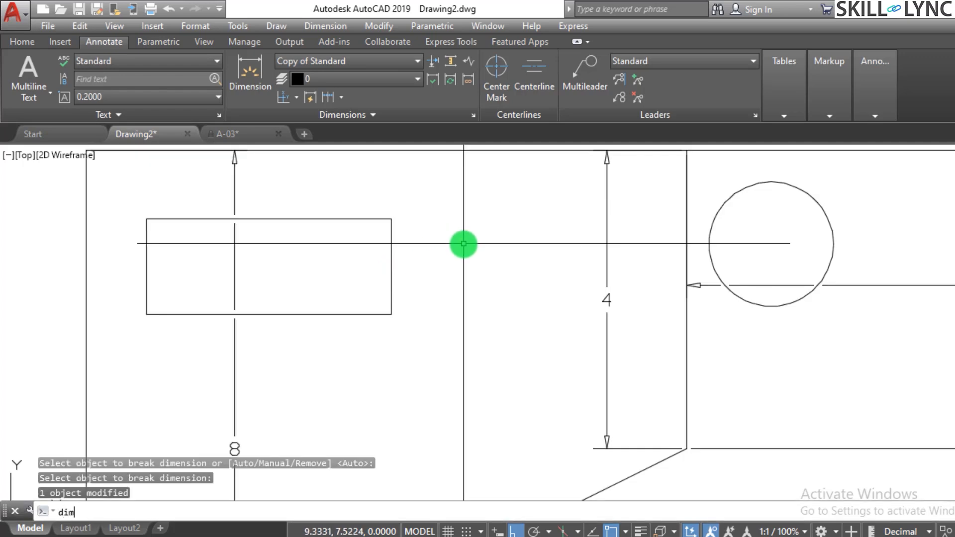
pyautogui.write('break')
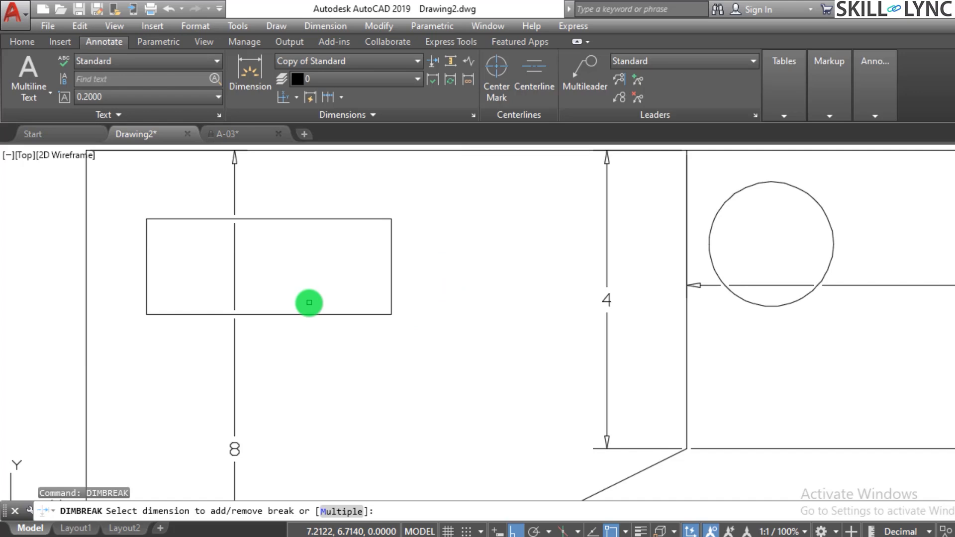
pyautogui.click(235, 286)
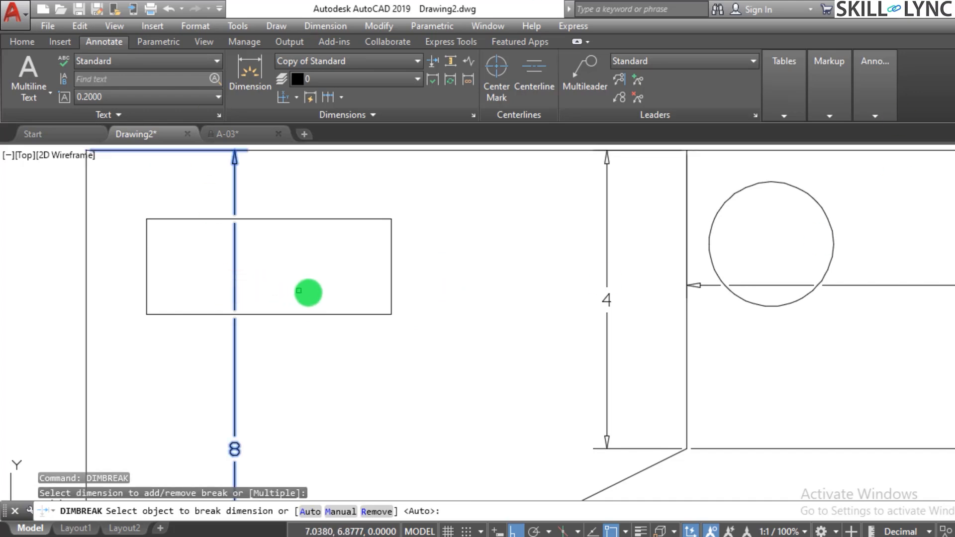
pyautogui.click(371, 511)
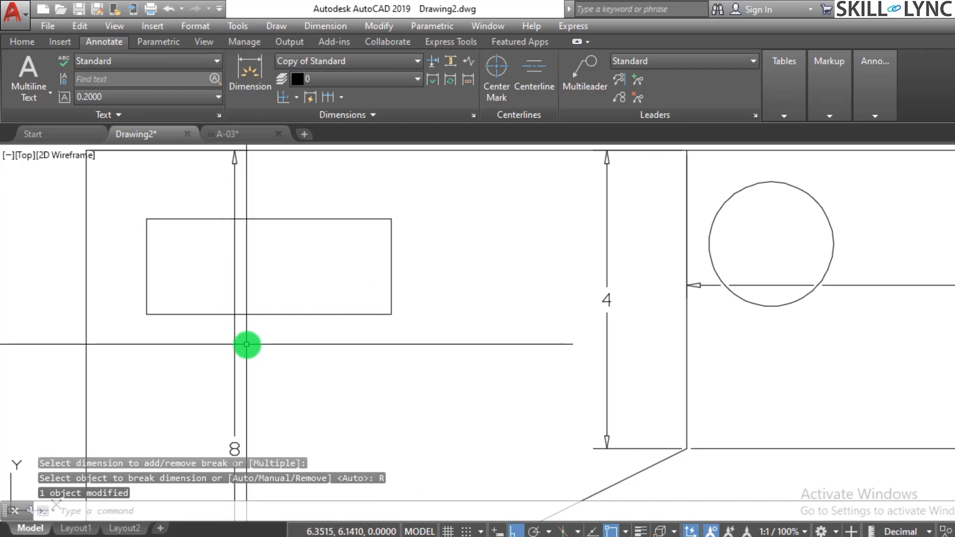
# Erase the whole practice figure, including the outer rectangle, inner shapes and all dimensions.
pyautogui.scroll(-2, 247, 346)
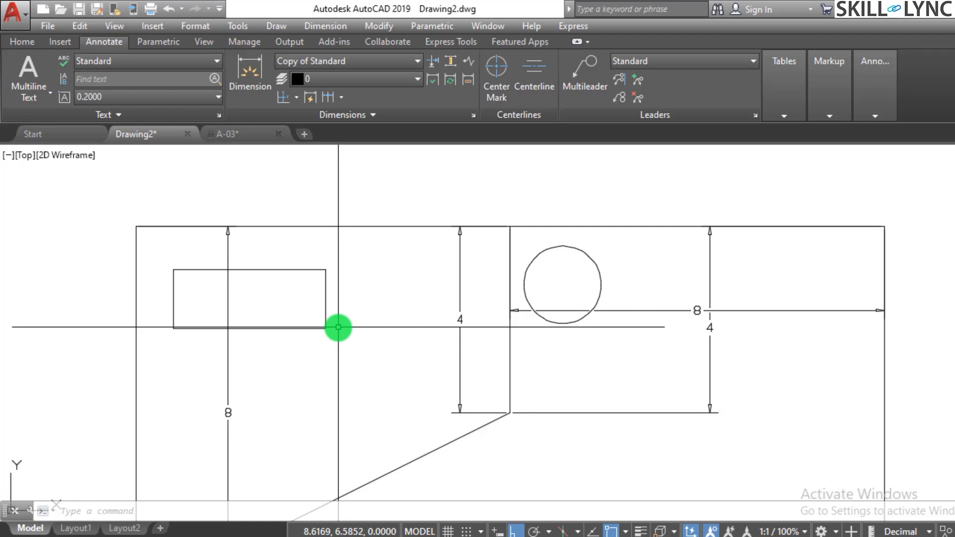
pyautogui.scroll(-4, 373, 315)
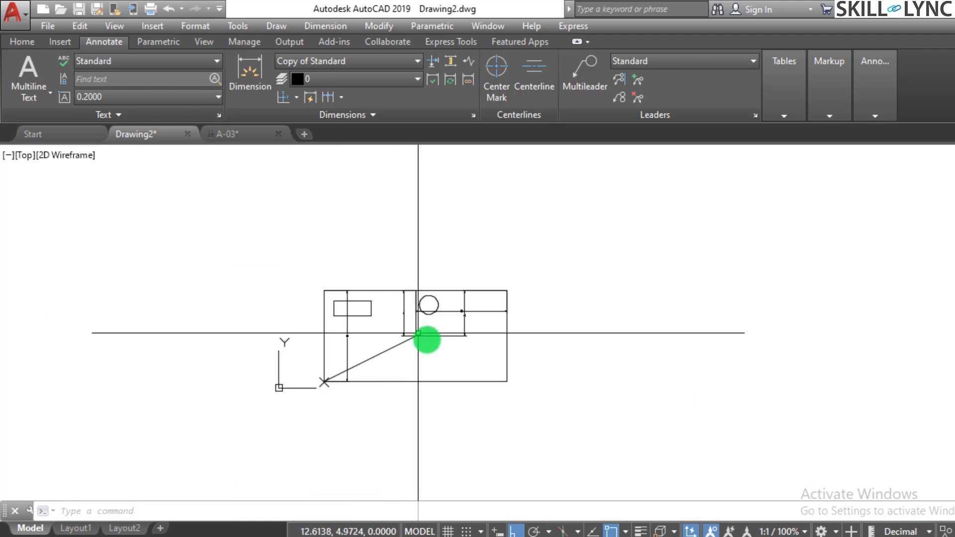
pyautogui.click(565, 431)
pyautogui.click(245, 228)
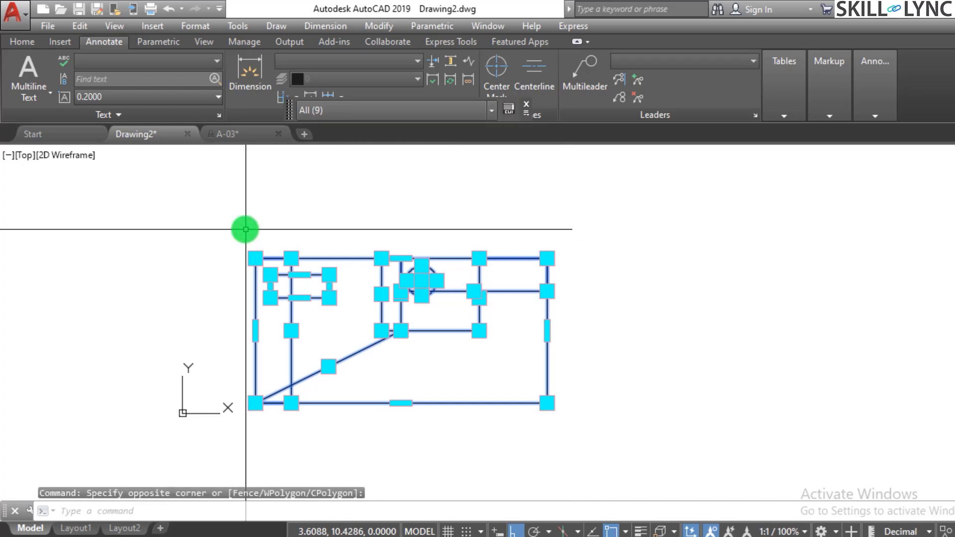
pyautogui.write('e')
pyautogui.press('Return')
pyautogui.press('Escape')
pyautogui.press('Escape')
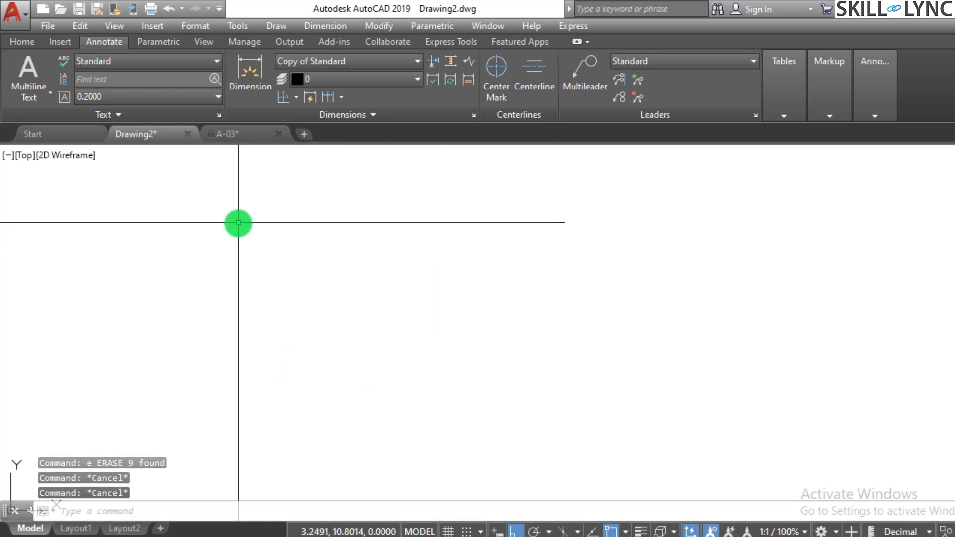
# Switch to the A-03 drawing and bring the Type C double door elevation into view.
pyautogui.click(261, 135)
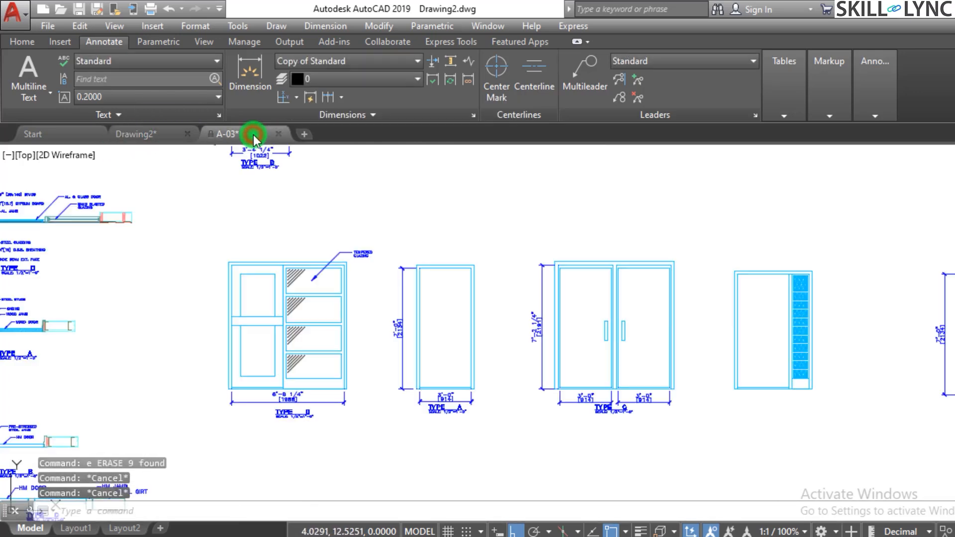
pyautogui.scroll(-2, 441, 302)
pyautogui.scroll(5, 568, 253)
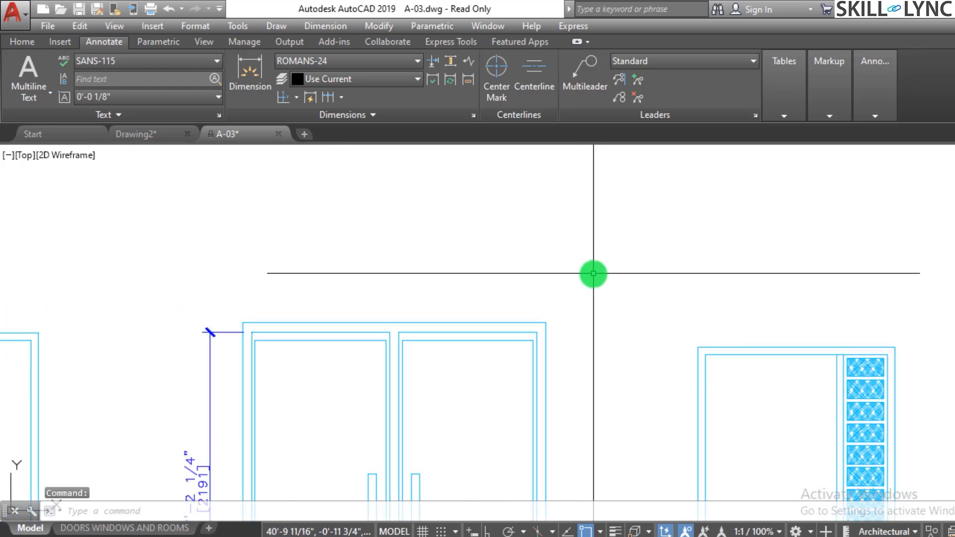
pyautogui.scroll(-5, 500, 289)
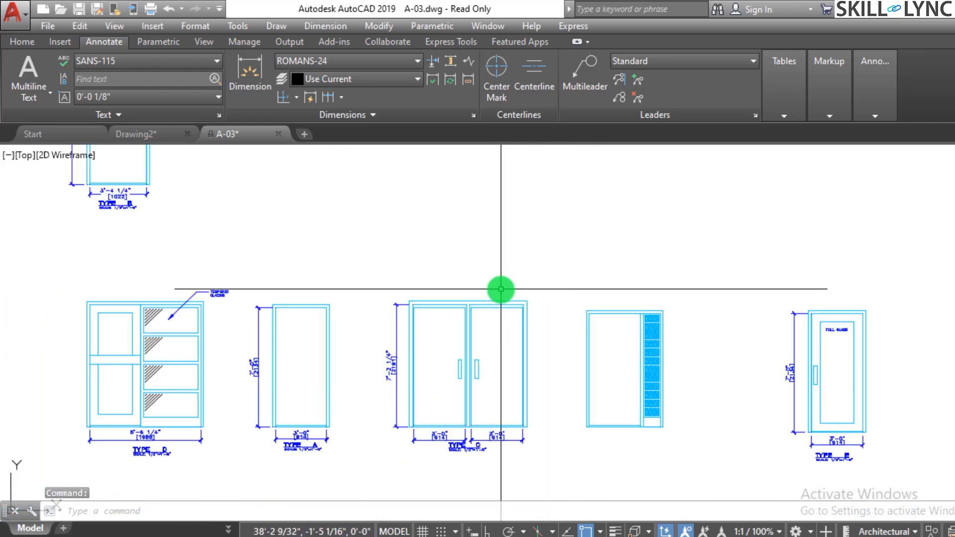
pyautogui.scroll(3, 269, 368)
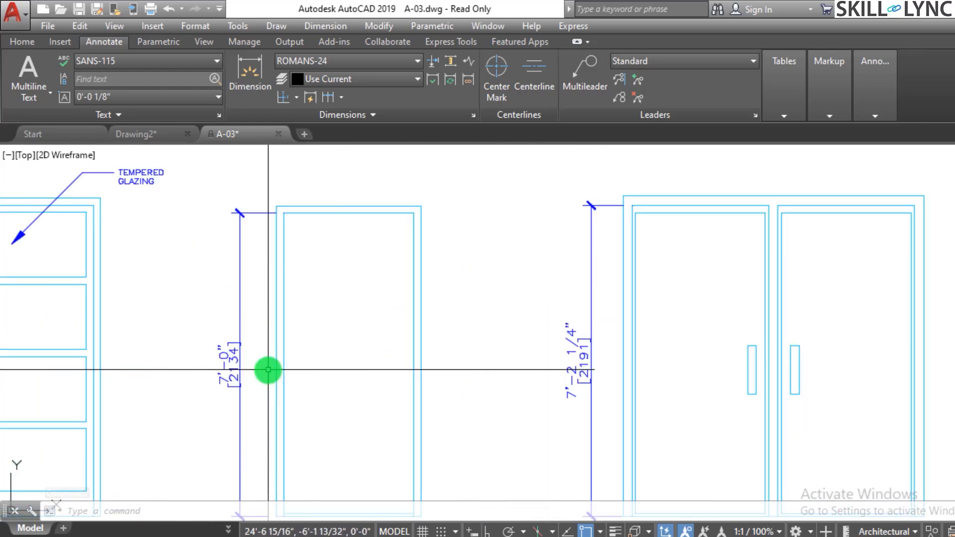
pyautogui.scroll(-3, 268, 370)
pyautogui.scroll(5, 655, 213)
pyautogui.press('Escape')
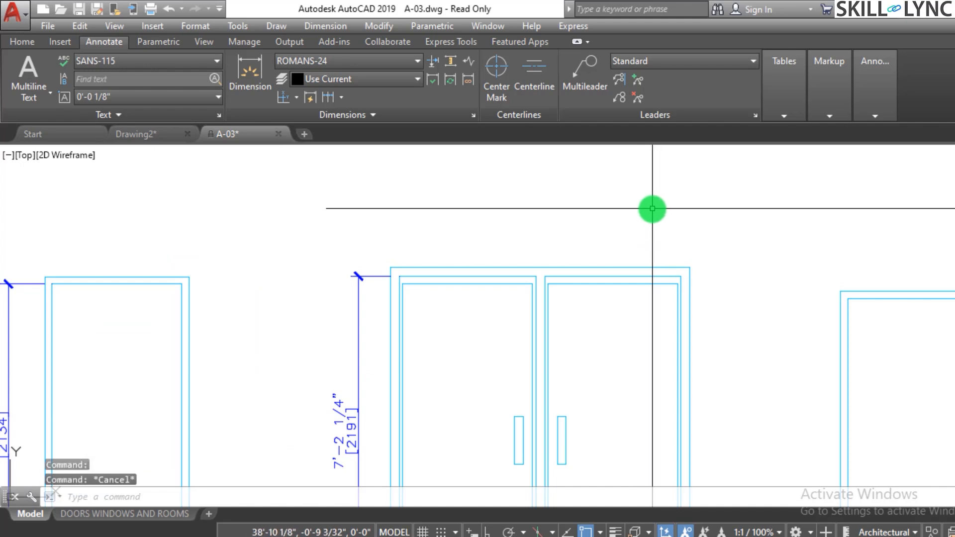
pyautogui.press('Escape')
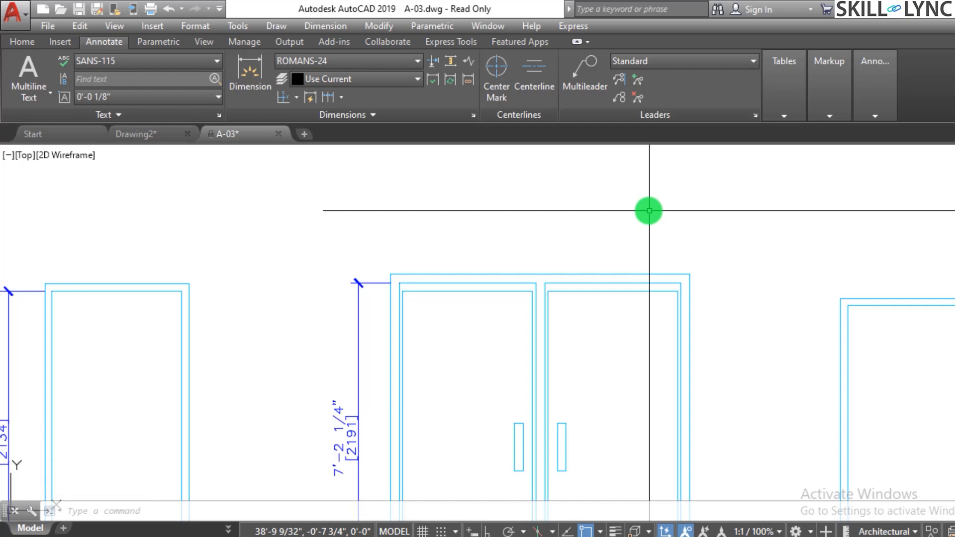
# Erase the vertical height dimension beside the Type C double door.
pyautogui.scroll(-5, 392, 267)
pyautogui.scroll(3, 383, 298)
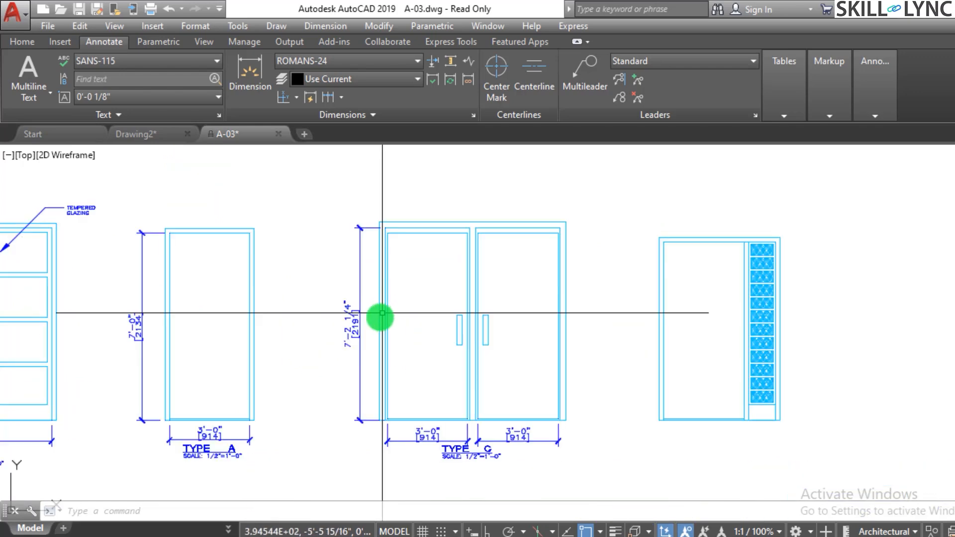
pyautogui.scroll(1, 381, 313)
pyautogui.click(359, 333)
pyautogui.press('Delete')
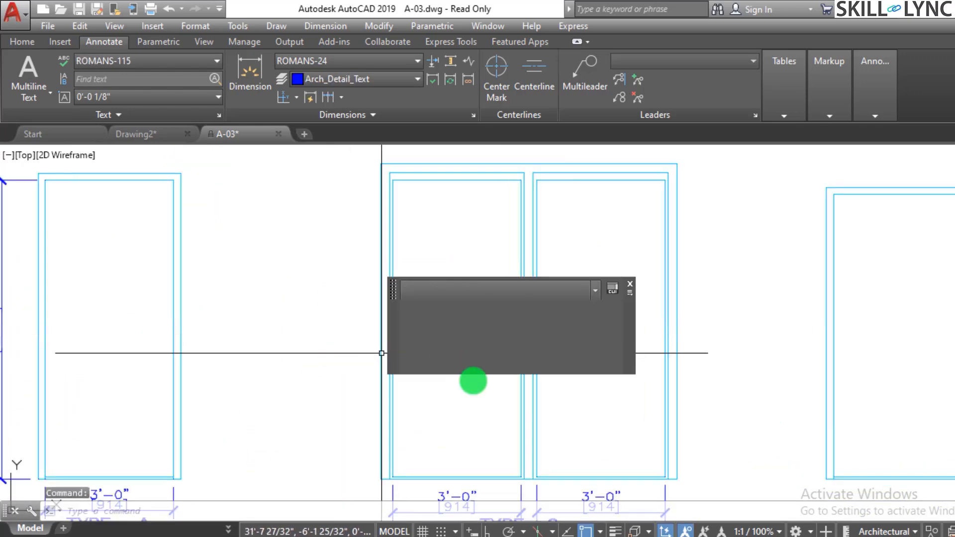
# Erase both panel width dimensions below the Type C double door.
pyautogui.scroll(-2, 381, 353)
pyautogui.scroll(3, 625, 477)
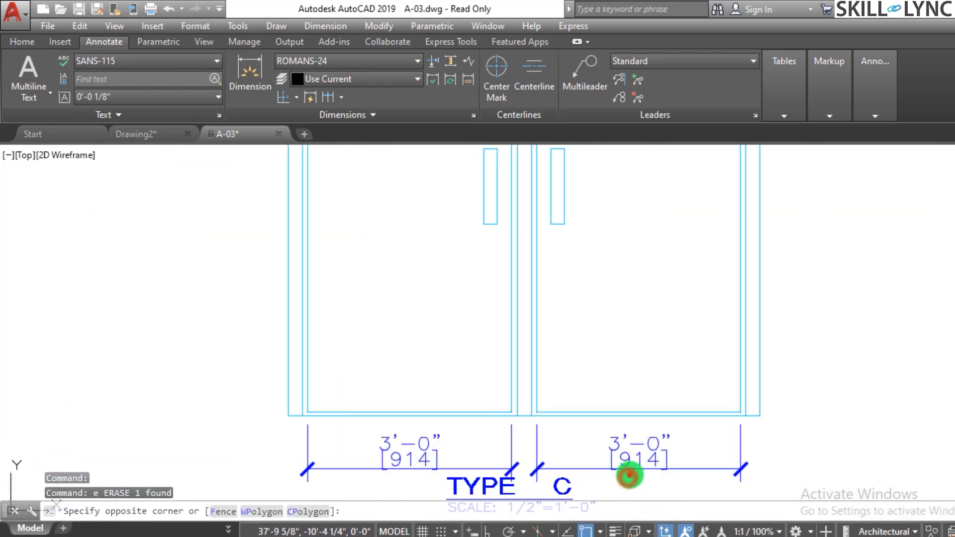
pyautogui.click(625, 445)
pyautogui.press('Delete')
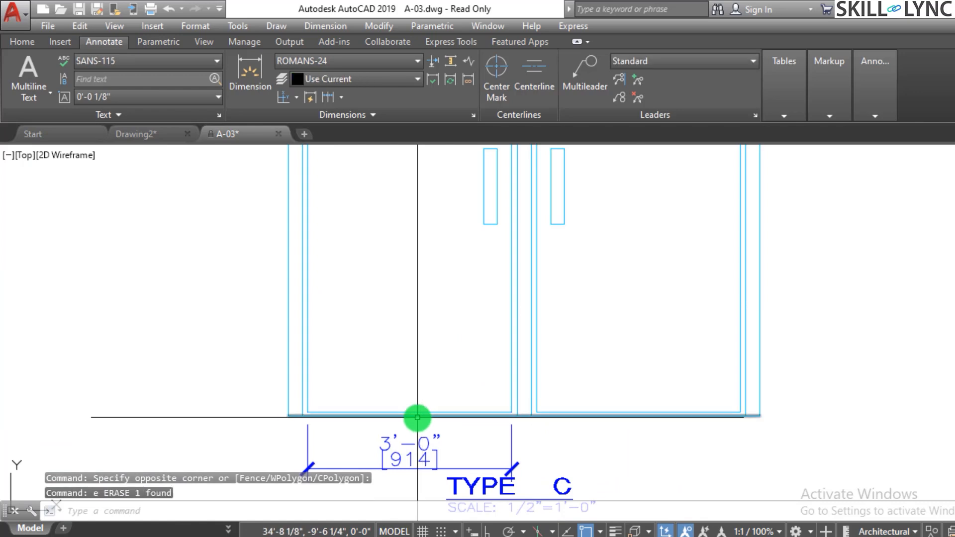
pyautogui.click(417, 418)
pyautogui.press('Escape')
pyautogui.press('Escape')
pyautogui.click(437, 433)
pyautogui.click(422, 444)
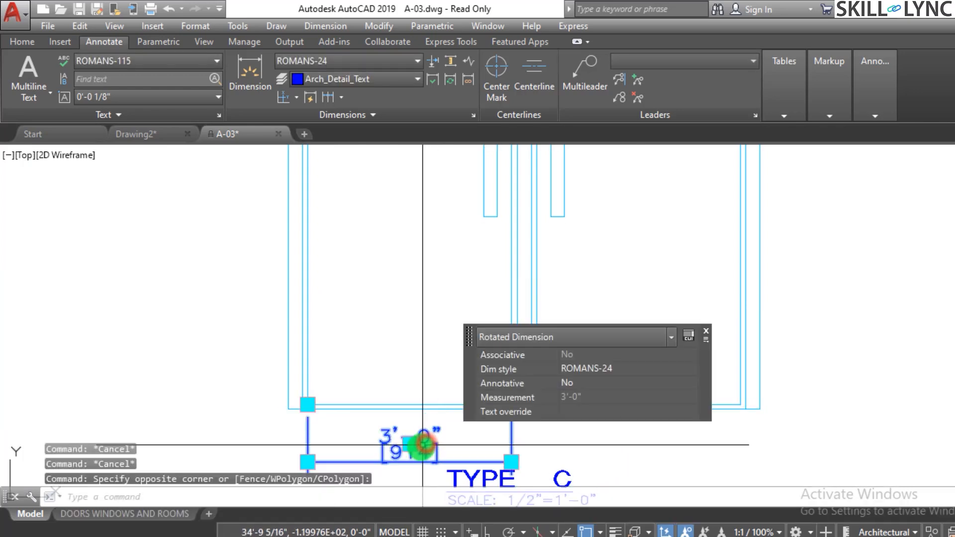
pyautogui.write('e')
pyautogui.press('Return')
pyautogui.scroll(-3, 405, 416)
pyautogui.scroll(2, 479, 245)
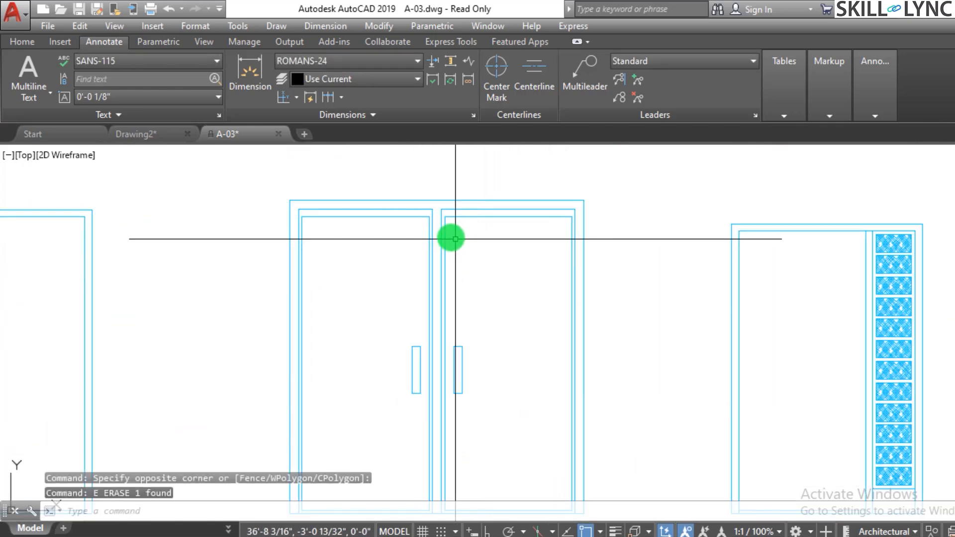
pyautogui.scroll(-2, 476, 255)
pyautogui.scroll(2, 464, 182)
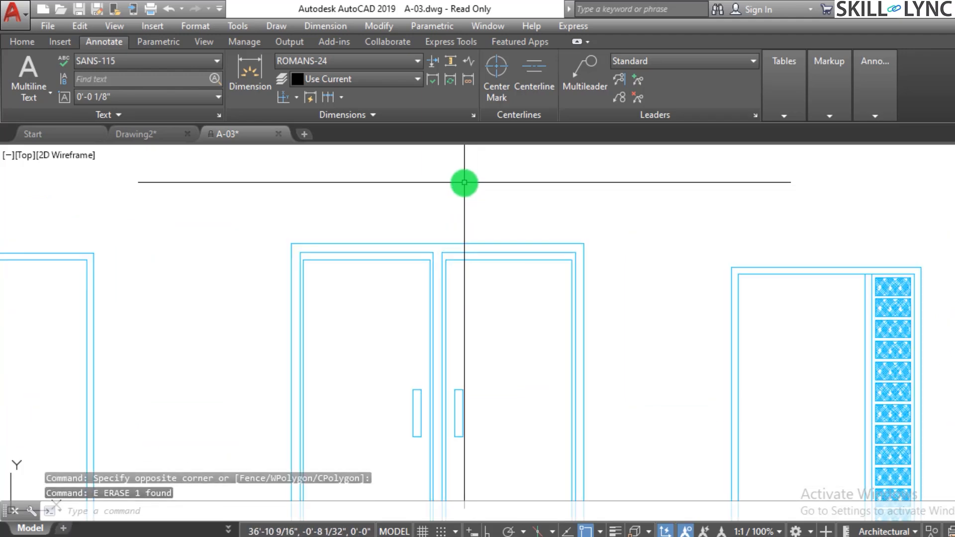
pyautogui.press('Escape')
pyautogui.press('Escape')
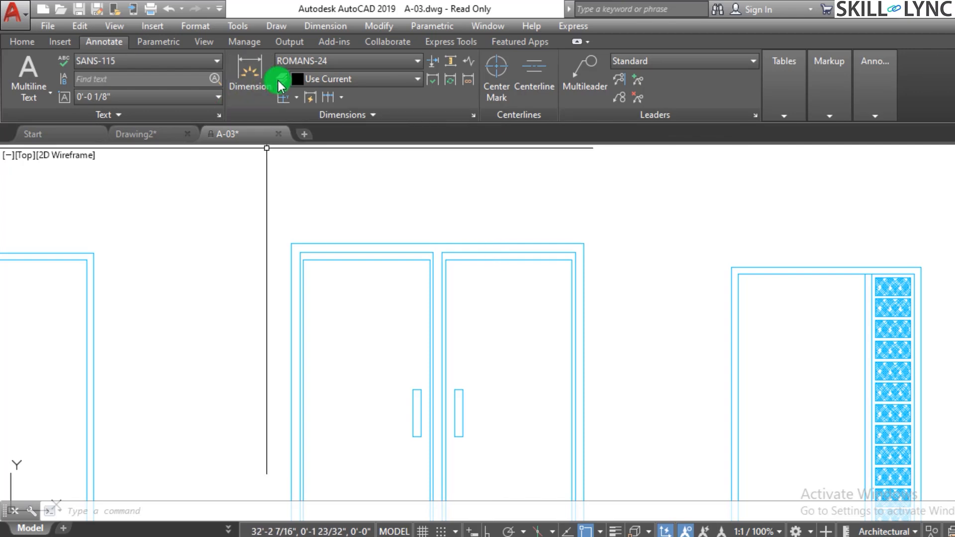
# Add a linear dimension for the double door's overall outer frame width, placed above the frame.
pyautogui.click(296, 98)
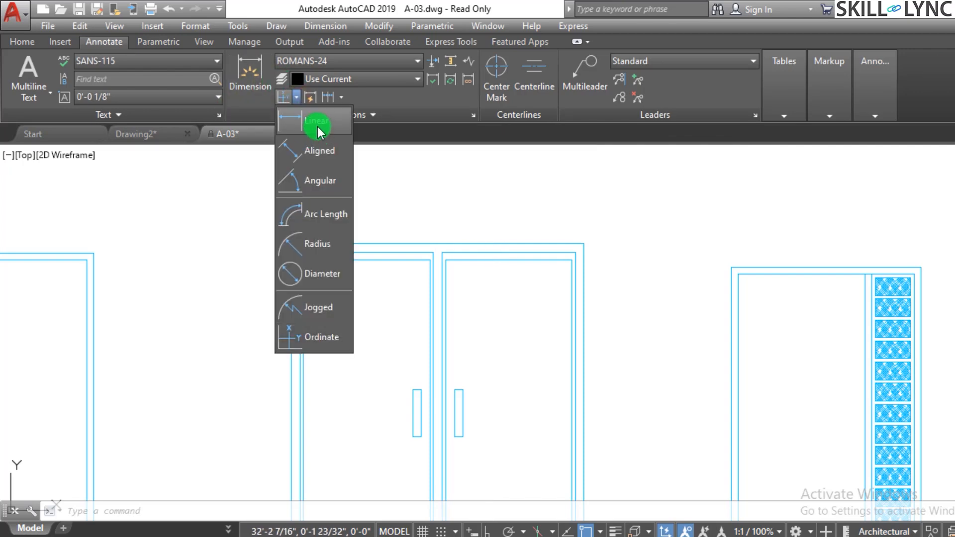
pyautogui.click(315, 128)
pyautogui.click(287, 240)
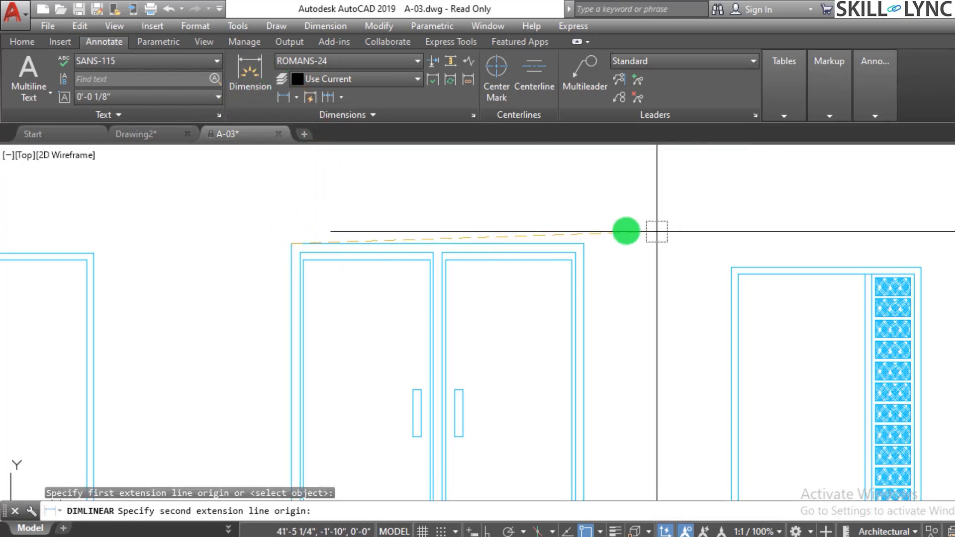
pyautogui.click(590, 235)
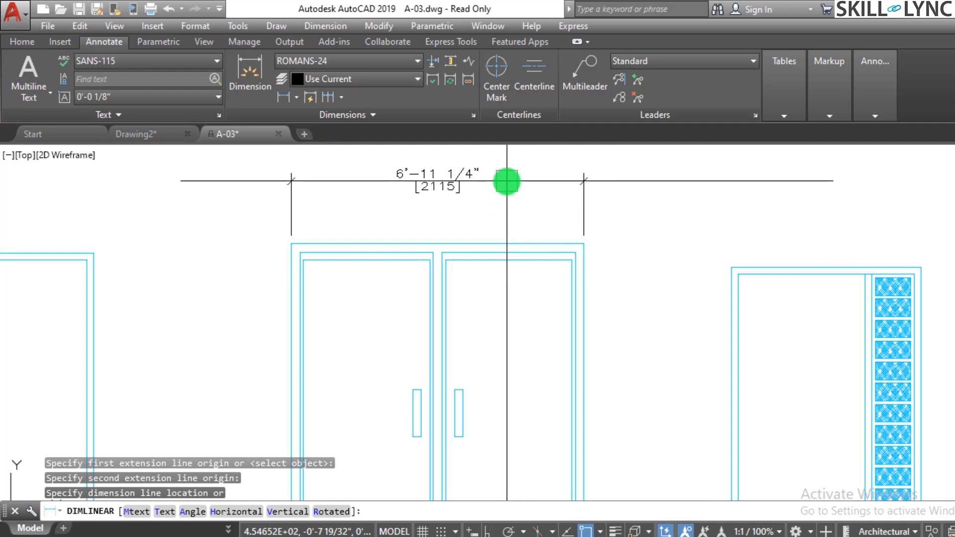
pyautogui.click(505, 180)
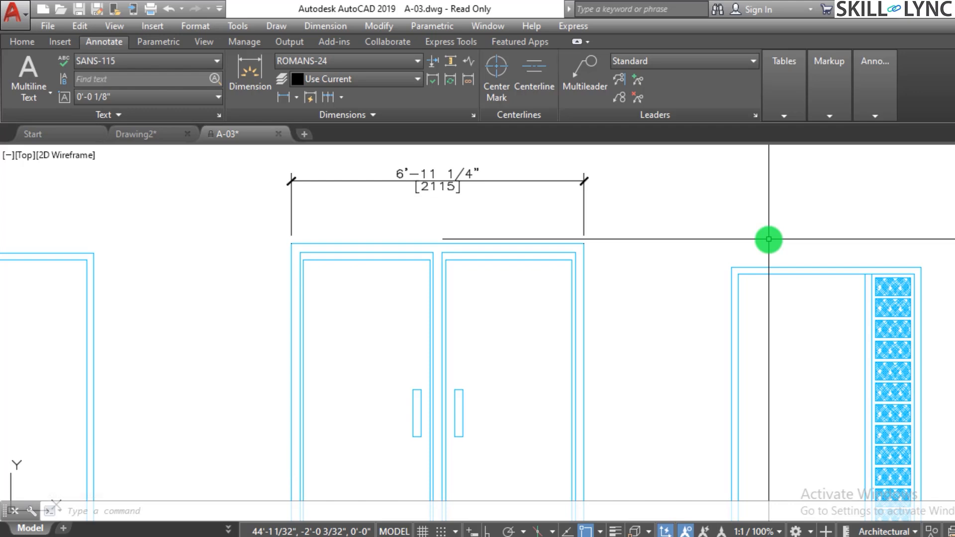
# Add a linear dimension for the double door's first panel width, placed between the frame and the overall width dimension.
pyautogui.write('dimlin')
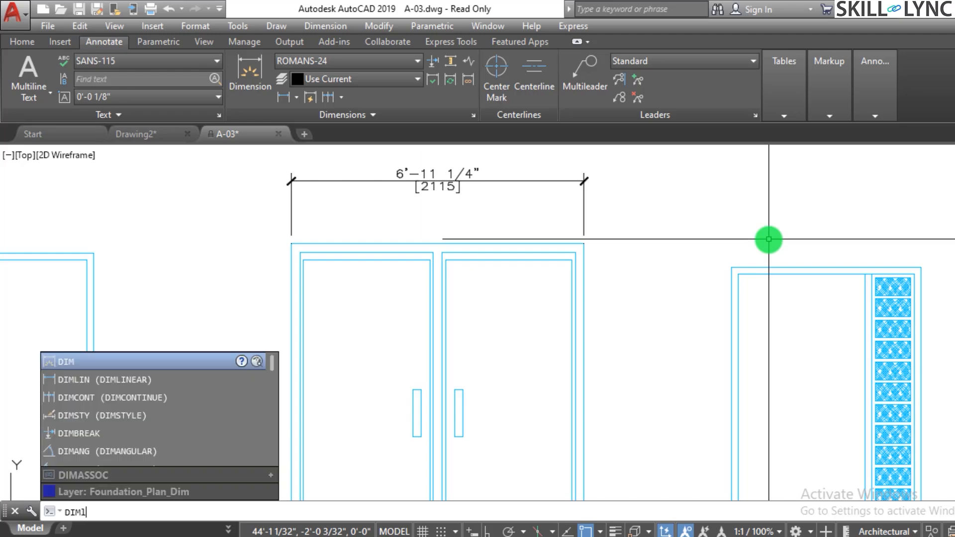
pyautogui.press('Return')
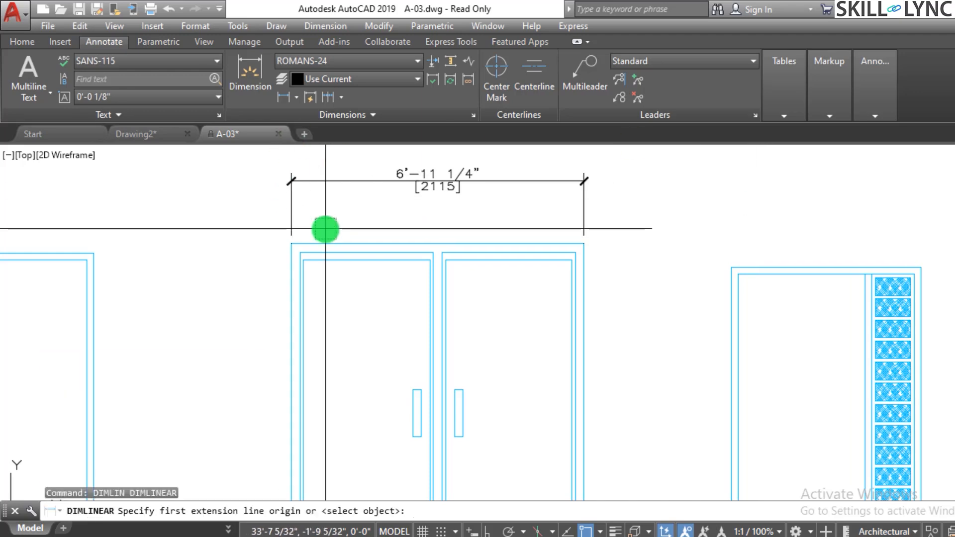
pyautogui.scroll(5, 324, 227)
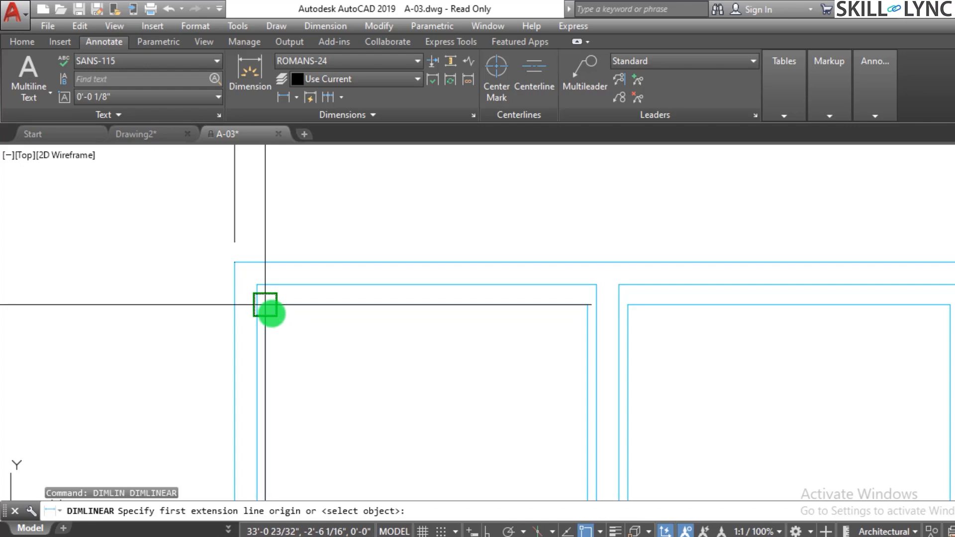
pyautogui.click(267, 307)
pyautogui.click(579, 305)
pyautogui.scroll(-2, 576, 307)
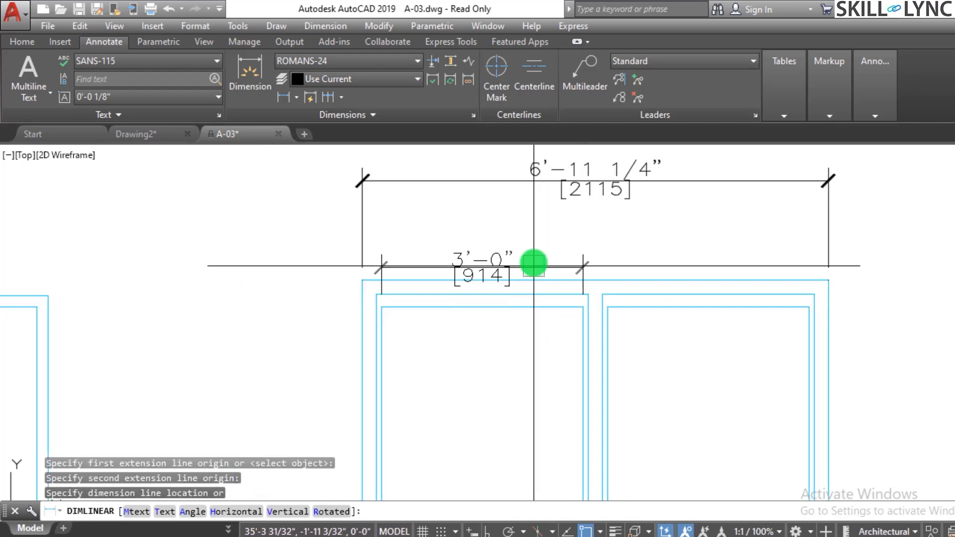
pyautogui.click(537, 237)
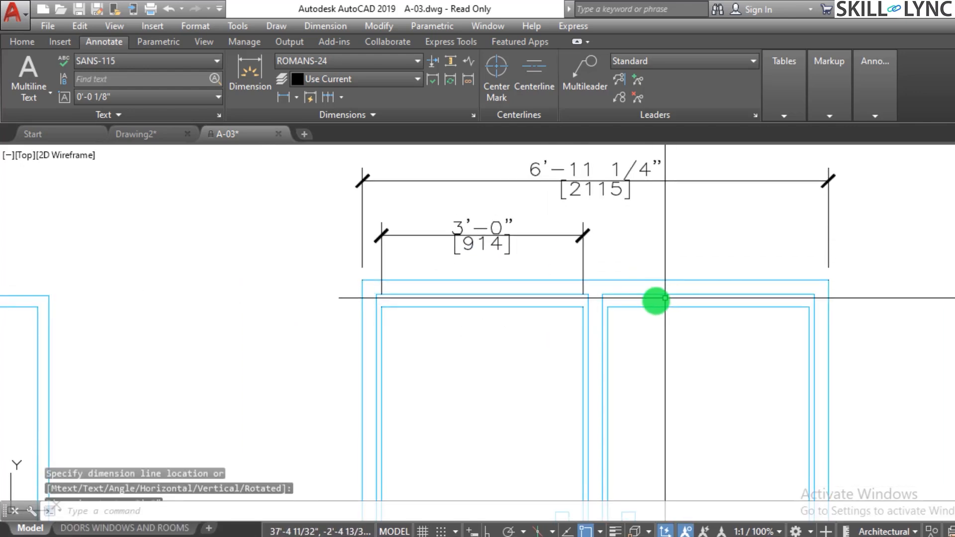
# Add a linear dimension for the double door's second panel width, level with the first panel's dimension.
pyautogui.press('Return')
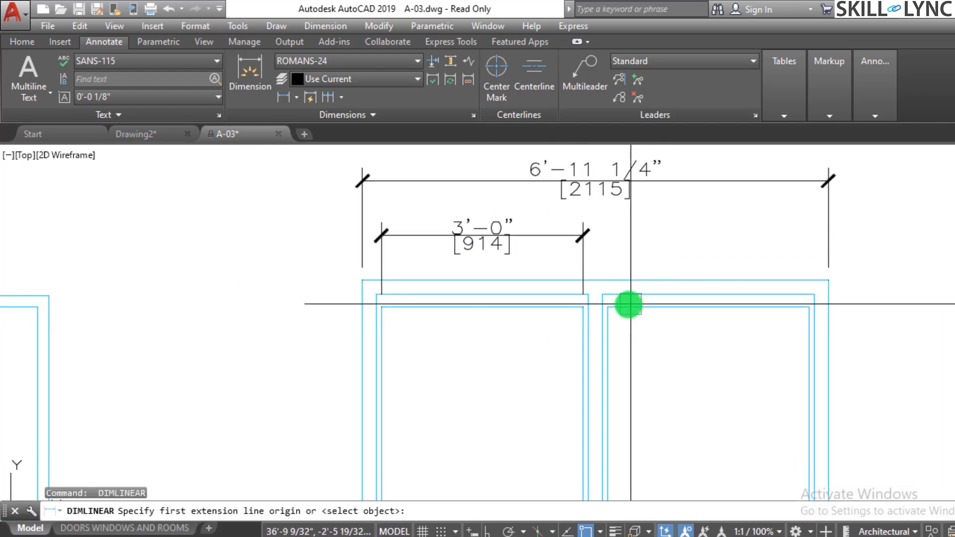
pyautogui.click(608, 306)
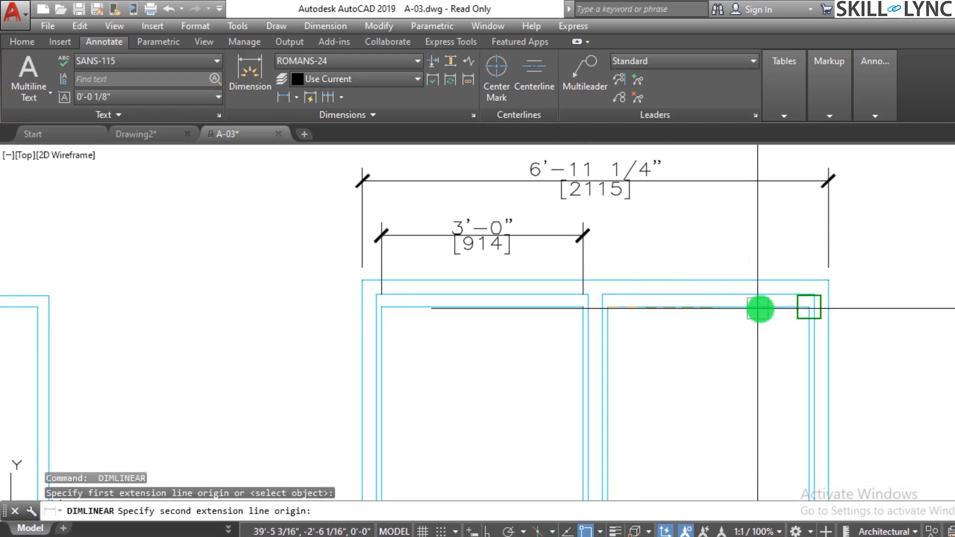
pyautogui.click(801, 305)
pyautogui.click(778, 233)
# Draw a 10' horizontal line with Ortho on in the empty area above the door elevations.
pyautogui.scroll(-5, 317, 284)
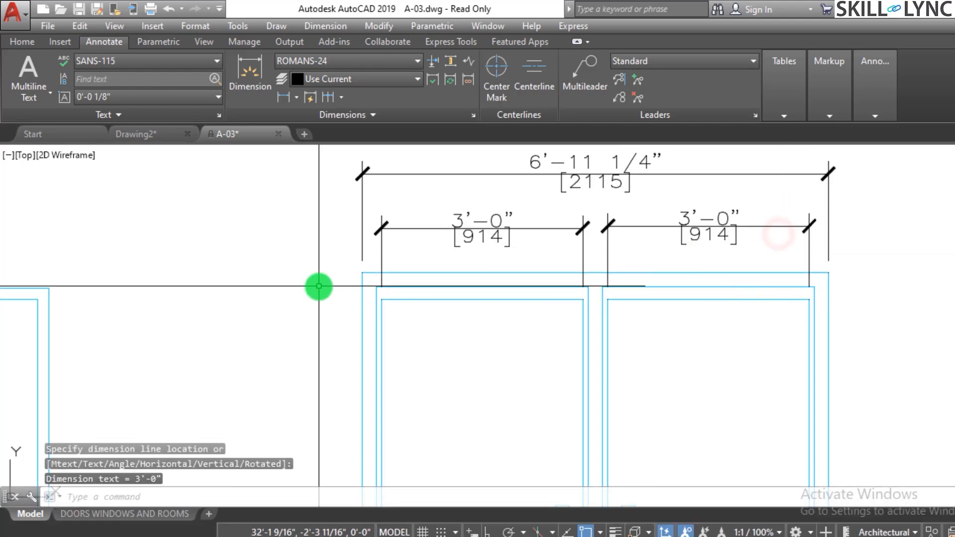
pyautogui.scroll(10, 650, 197)
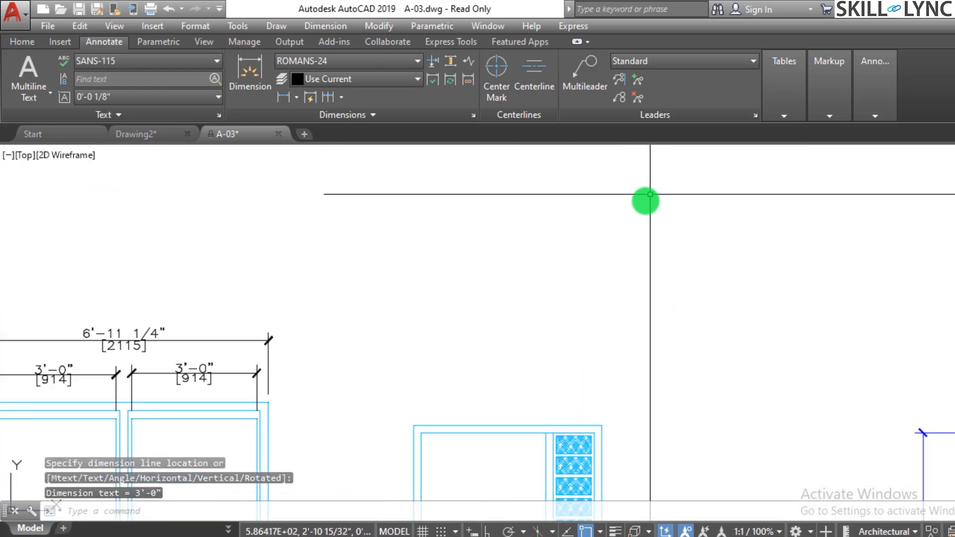
pyautogui.press('Escape')
pyautogui.write('l')
pyautogui.press('Return')
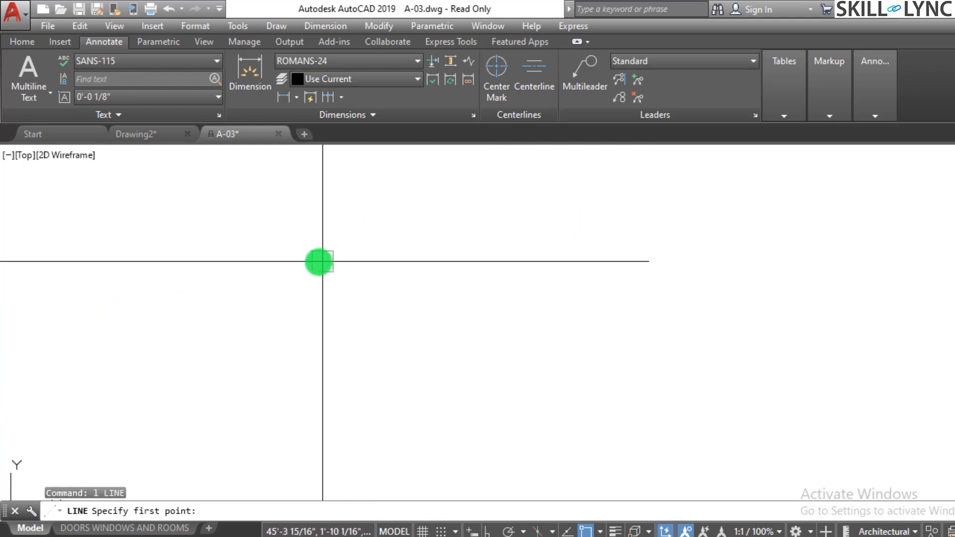
pyautogui.click(310, 257)
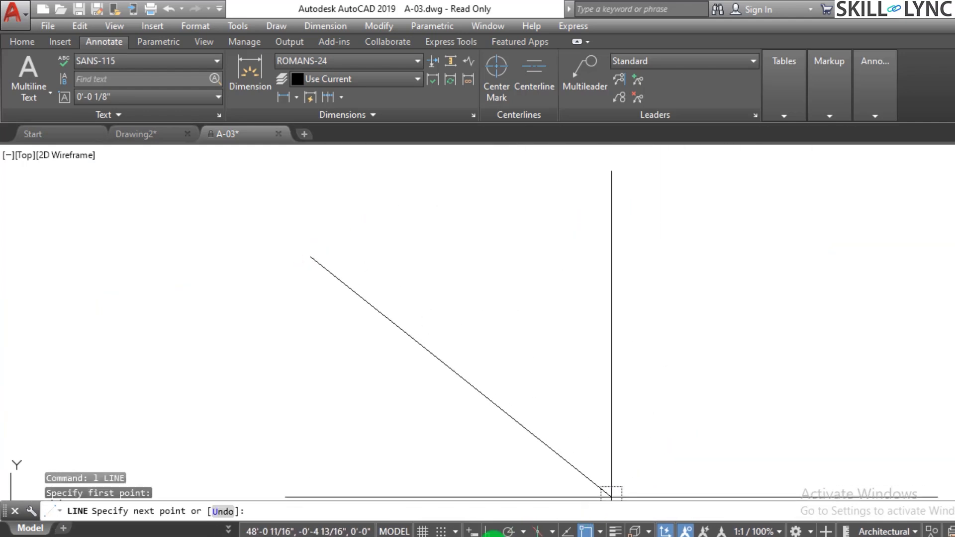
pyautogui.moveTo(611, 494); pyautogui.dragTo(695, 360, button='middle')
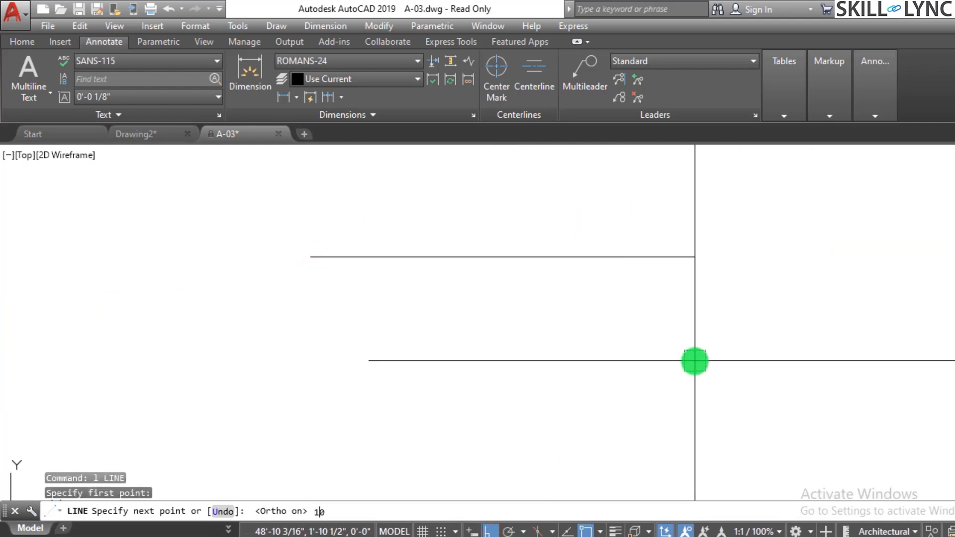
pyautogui.write("10'")
pyautogui.press('Return')
pyautogui.press('Escape')
pyautogui.press('Escape')
# Offset the 10' line downward by 9 inches.
pyautogui.scroll(-3, 603, 356)
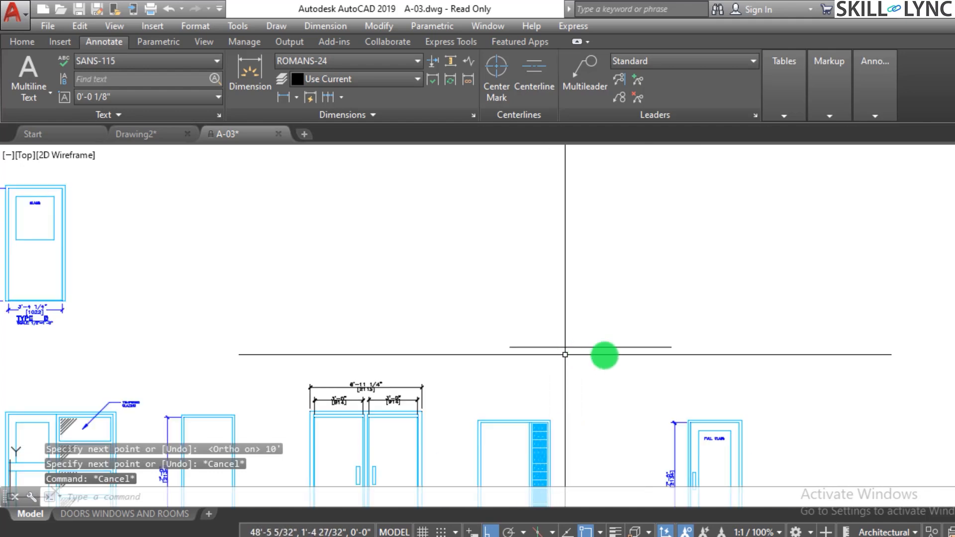
pyautogui.scroll(2, 616, 355)
pyautogui.write('o')
pyautogui.press('Return')
pyautogui.write('9')
pyautogui.press('Return')
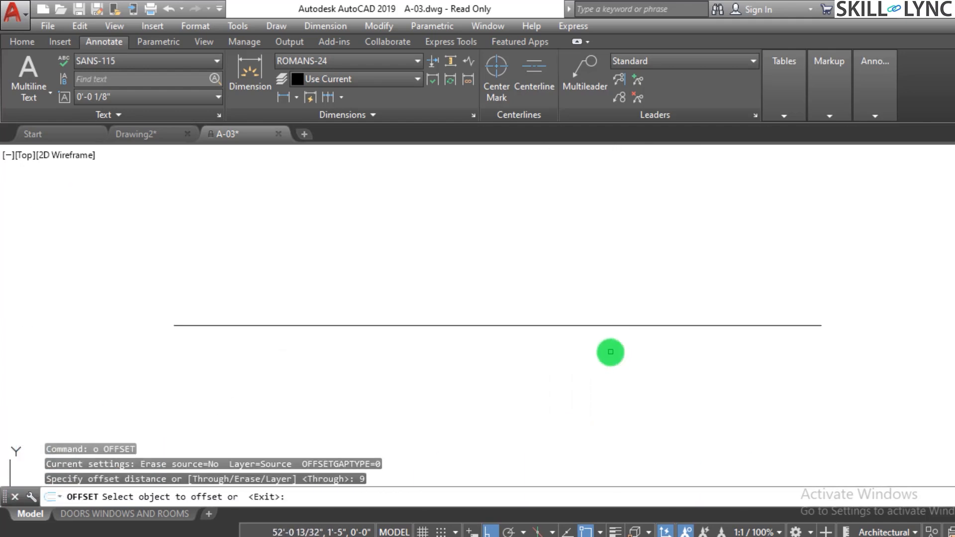
pyautogui.click(614, 317)
pyautogui.click(607, 356)
pyautogui.press('Escape')
pyautogui.press('Escape')
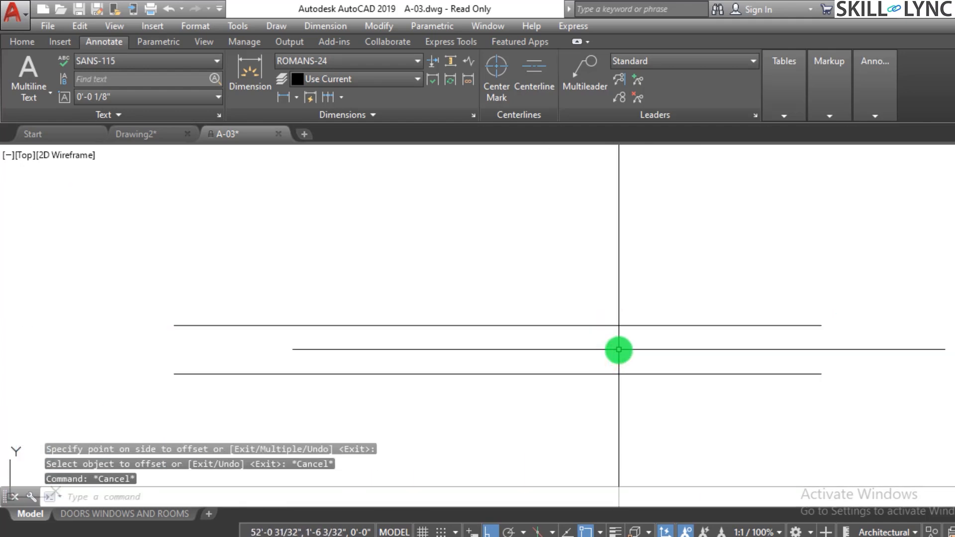
# Close both ends of the two parallel lines with vertical lines to form a long rectangle.
pyautogui.write('l')
pyautogui.press('Return')
pyautogui.click(821, 325)
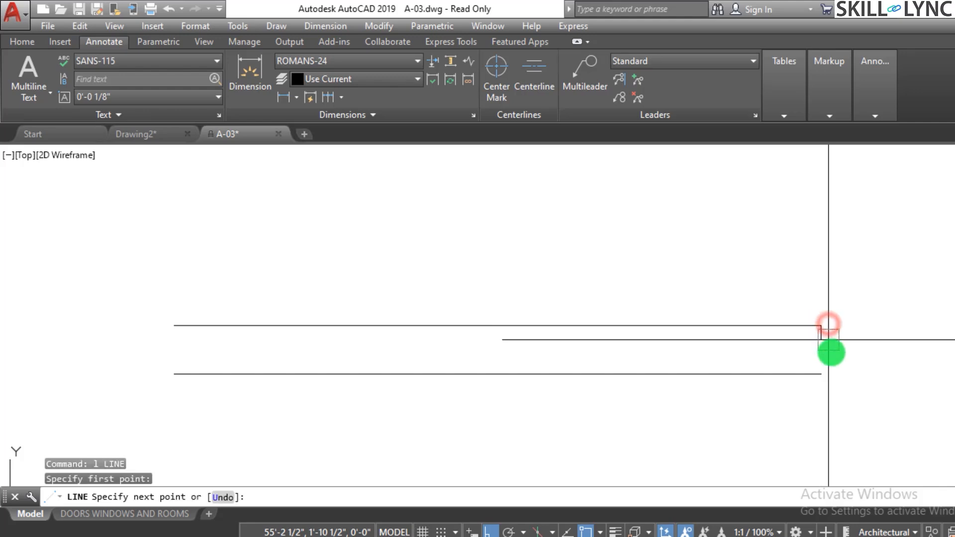
pyautogui.click(830, 374)
pyautogui.press('Escape')
pyautogui.press('Return')
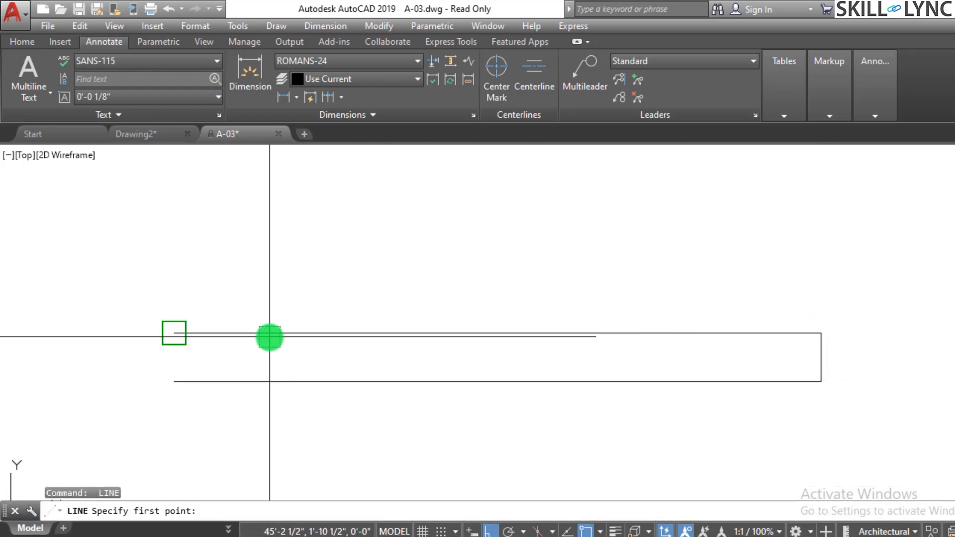
pyautogui.click(268, 337)
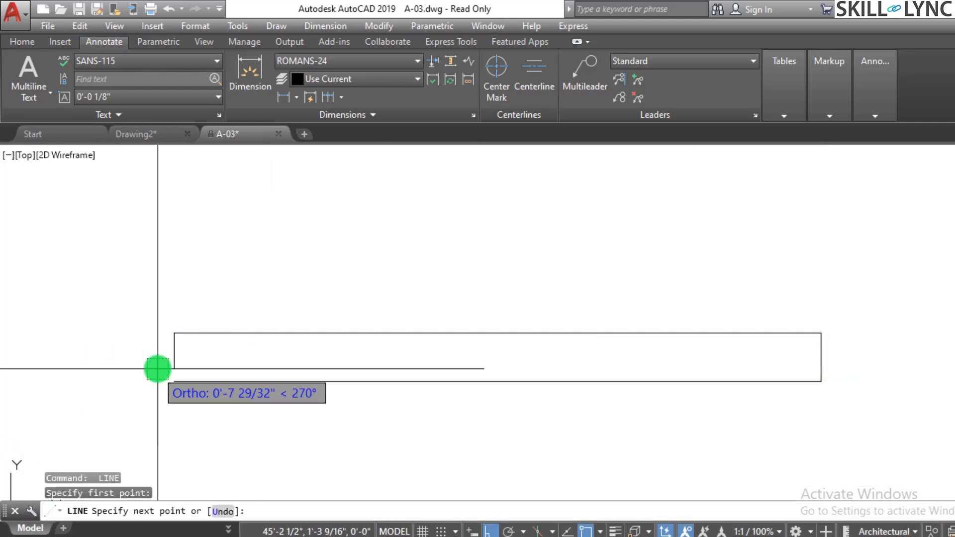
pyautogui.press('Escape')
pyautogui.press('Escape')
pyautogui.press('Escape')
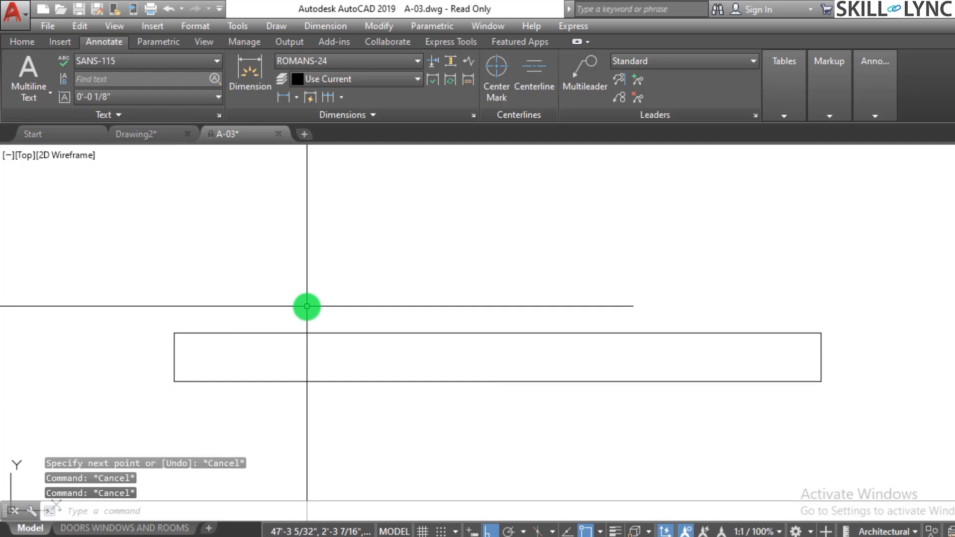
# Draw a vertical line crossing the long rectangle near its left end, extending beyond both long edges.
pyautogui.write('l')
pyautogui.press('Return')
pyautogui.click(296, 306)
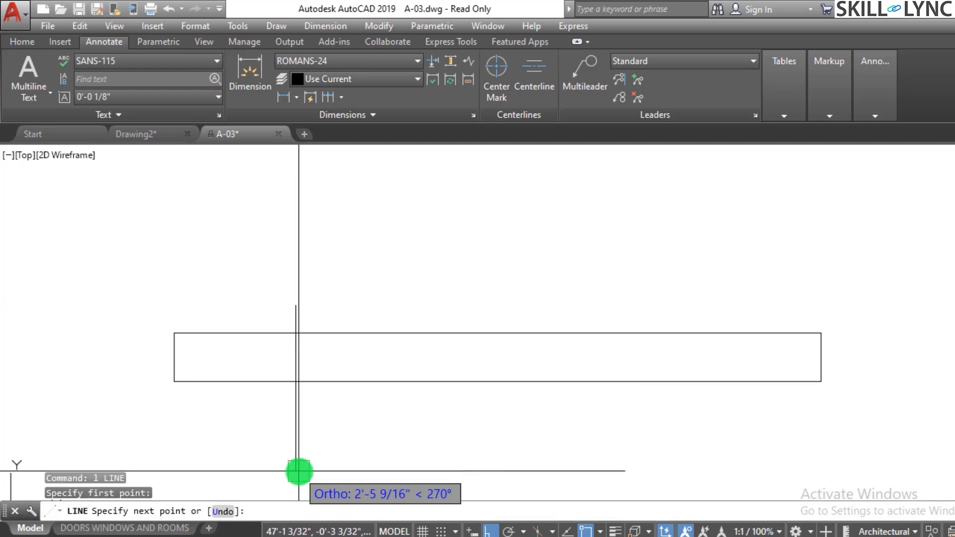
pyautogui.click(309, 450)
pyautogui.press('Escape')
pyautogui.press('Escape')
pyautogui.press('Escape')
# Trim the vertical line's overhangs above and below the long rectangle.
pyautogui.write('tr')
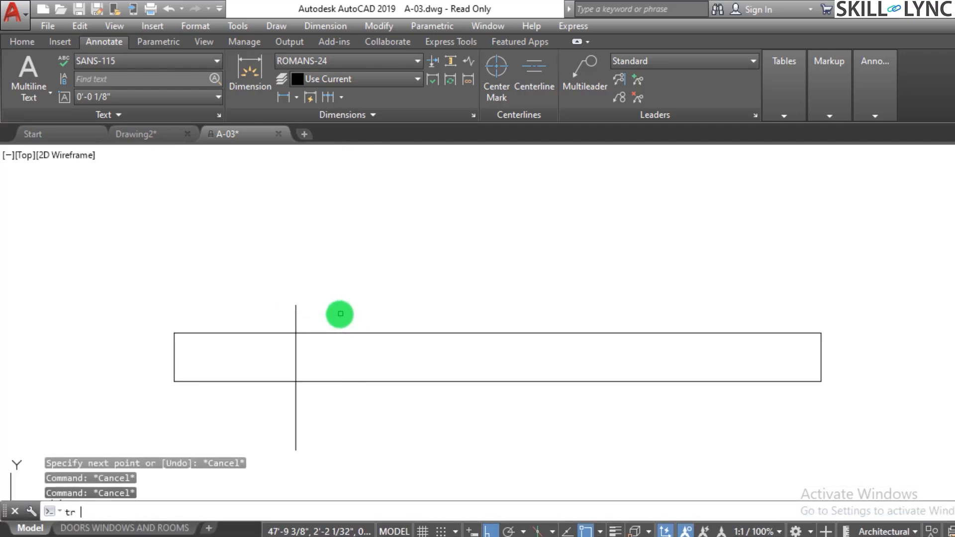
pyautogui.press('Return')
pyautogui.press('Return')
pyautogui.click(337, 314)
pyautogui.click(270, 307)
pyautogui.click(322, 399)
pyautogui.click(245, 410)
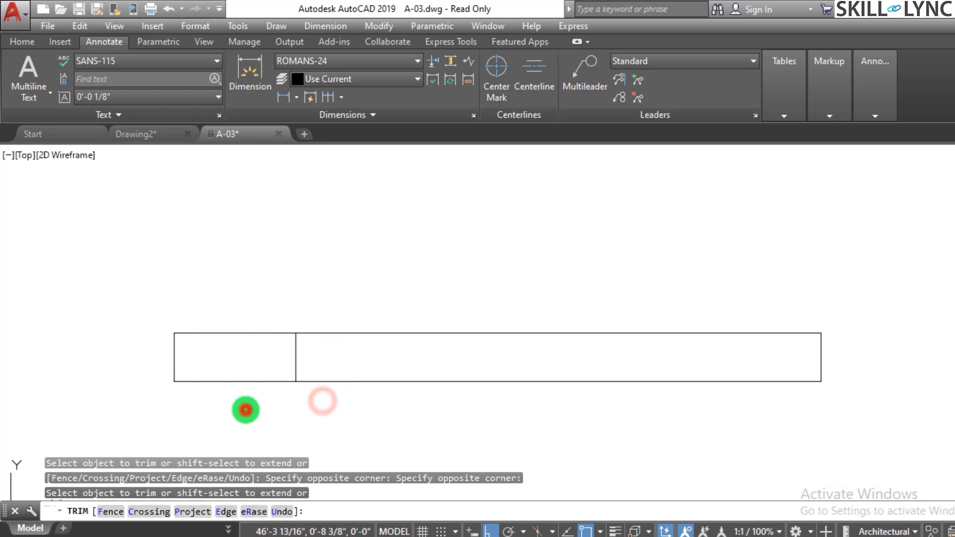
pyautogui.press('Escape')
pyautogui.press('Escape')
# Offset the vertical divider 3' to the right, and offset the resulting divider another 3' to the right.
pyautogui.write('o')
pyautogui.press('Return')
pyautogui.write('3')
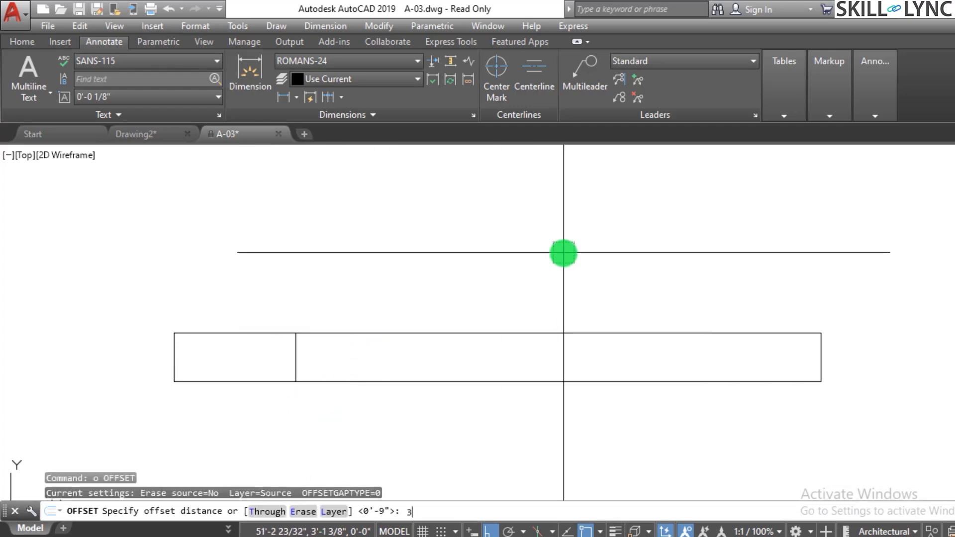
pyautogui.write("'")
pyautogui.press('Return')
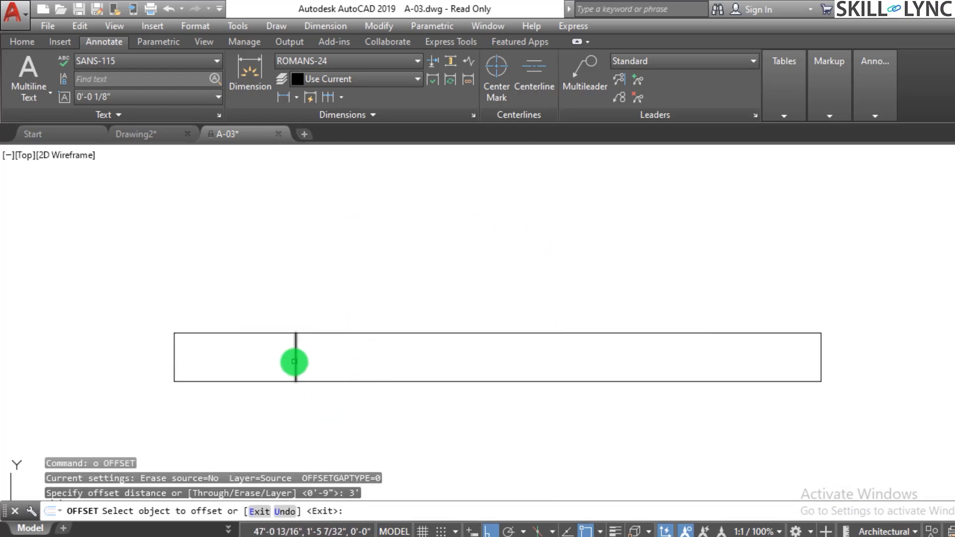
pyautogui.click(295, 362)
pyautogui.click(380, 352)
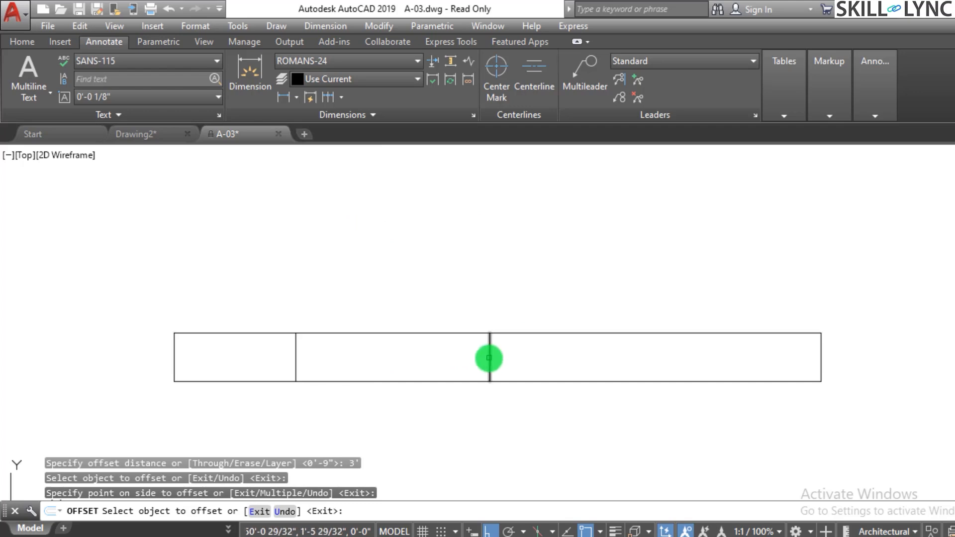
pyautogui.click(489, 357)
pyautogui.click(619, 346)
pyautogui.press('Escape')
pyautogui.press('Escape')
pyautogui.press('Escape')
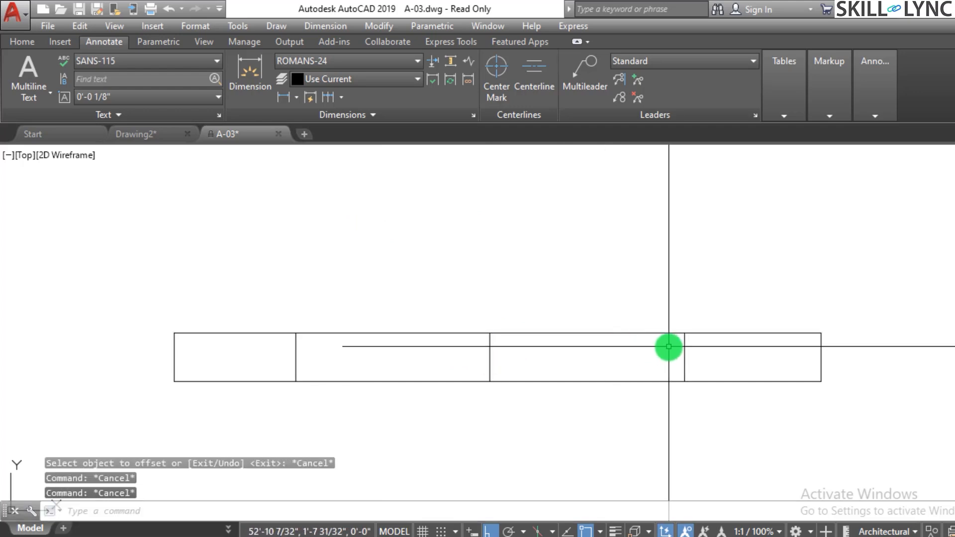
# Draw a horizontal line about 3'-8" long leftward from the middle divider's midpoint, past the first divider.
pyautogui.write('l')
pyautogui.press('Return')
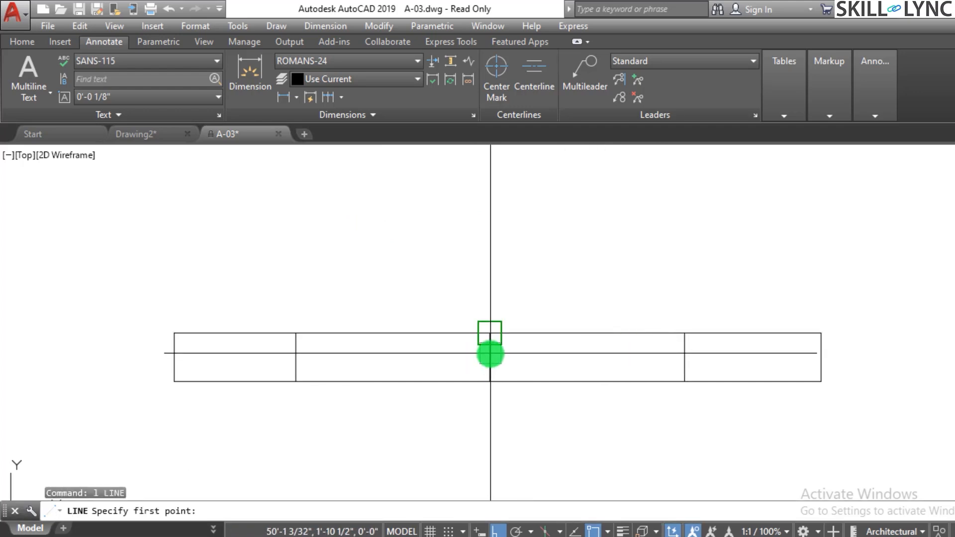
pyautogui.write('mid')
pyautogui.press('Return')
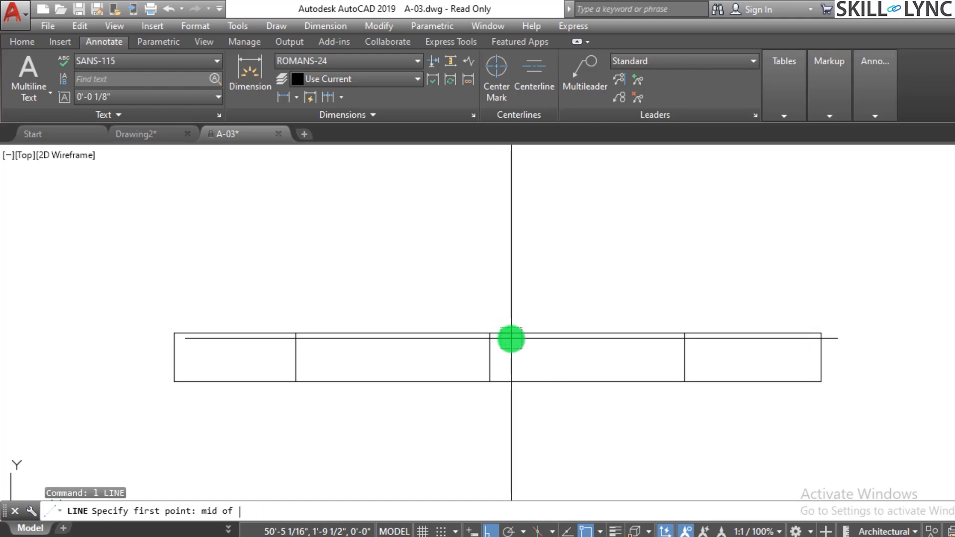
pyautogui.click(490, 357)
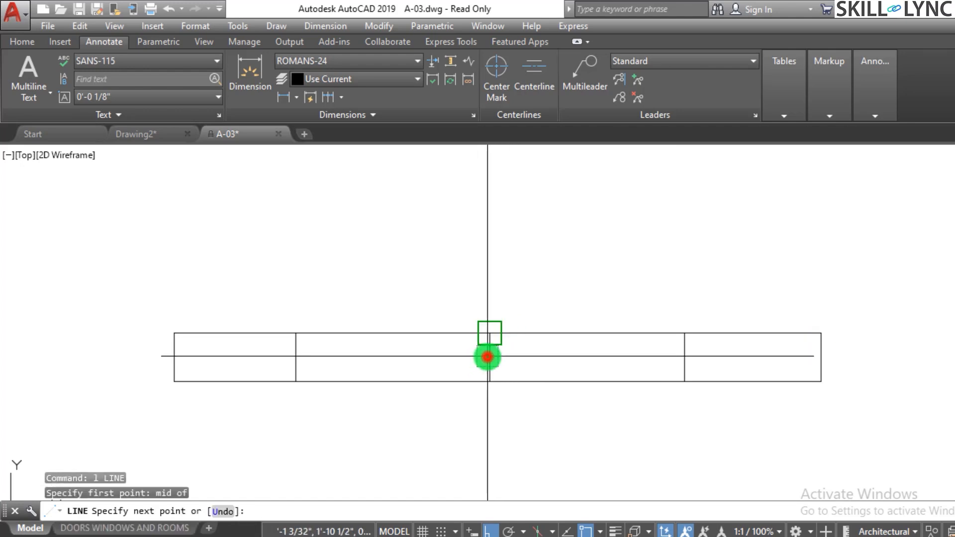
pyautogui.click(249, 357)
pyautogui.press('Escape')
# Trim the part of the horizontal midline that extends left beyond the first divider.
pyautogui.scroll(2, 268, 363)
pyautogui.write('tr')
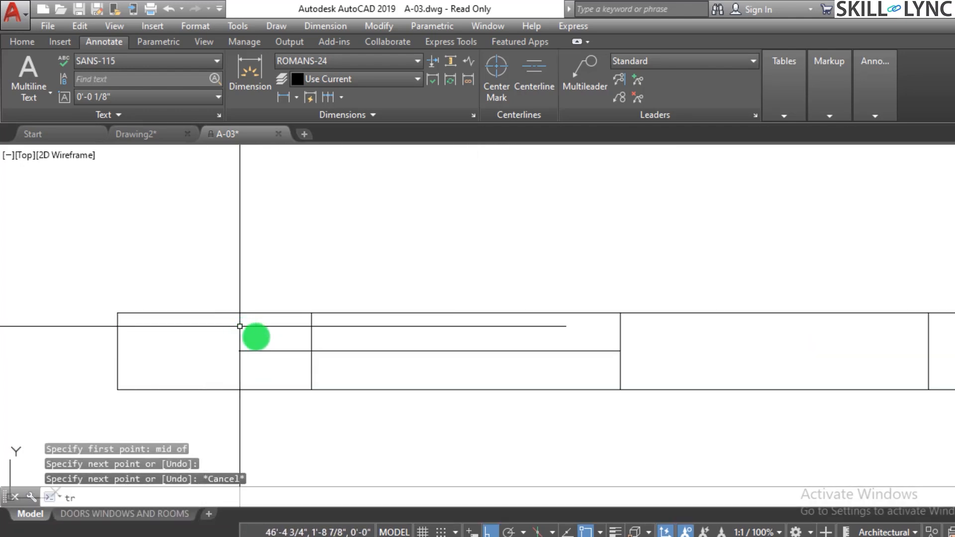
pyautogui.press('Return')
pyautogui.press('Return')
pyautogui.click(275, 337)
pyautogui.click(269, 350)
pyautogui.click(285, 361)
pyautogui.click(273, 335)
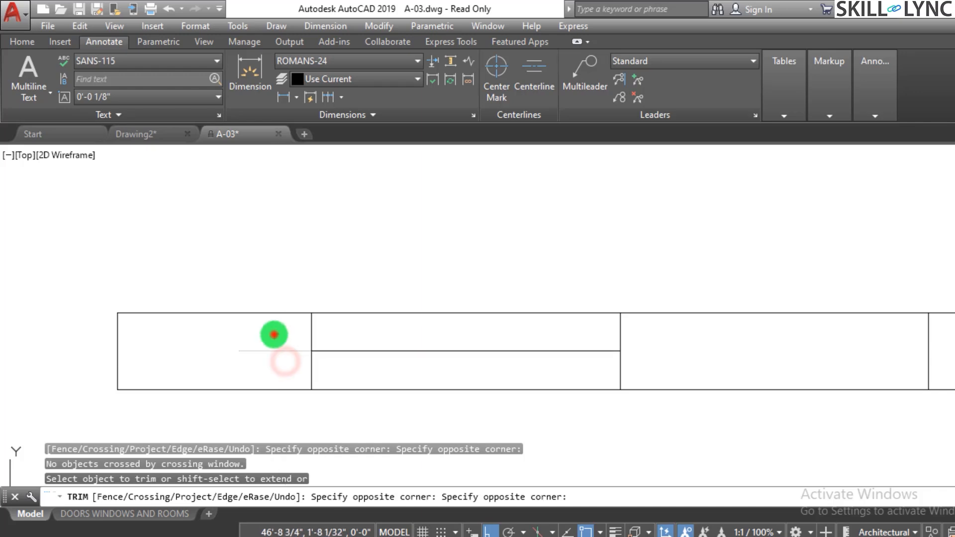
pyautogui.scroll(-4, 262, 345)
pyautogui.scroll(2, 575, 344)
pyautogui.press('Escape')
pyautogui.press('Escape')
pyautogui.press('Escape')
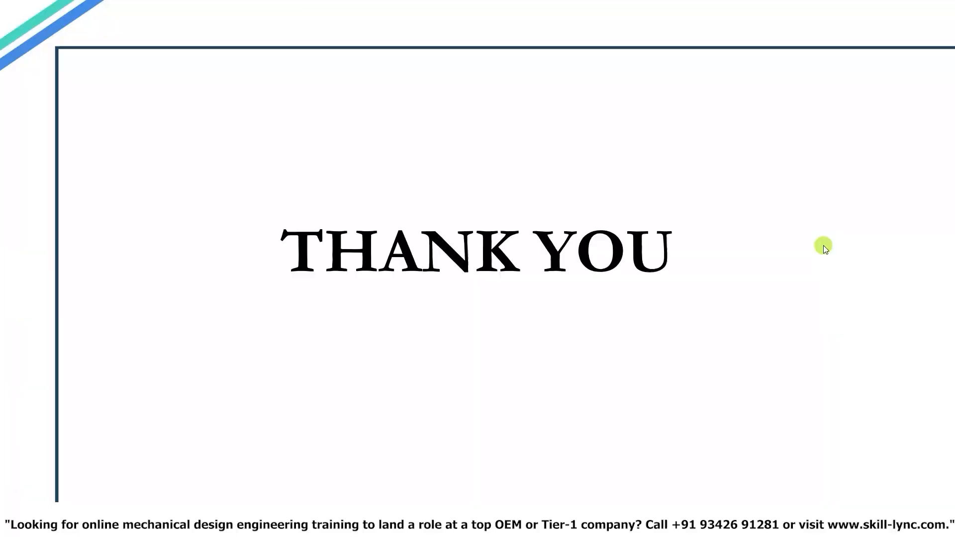